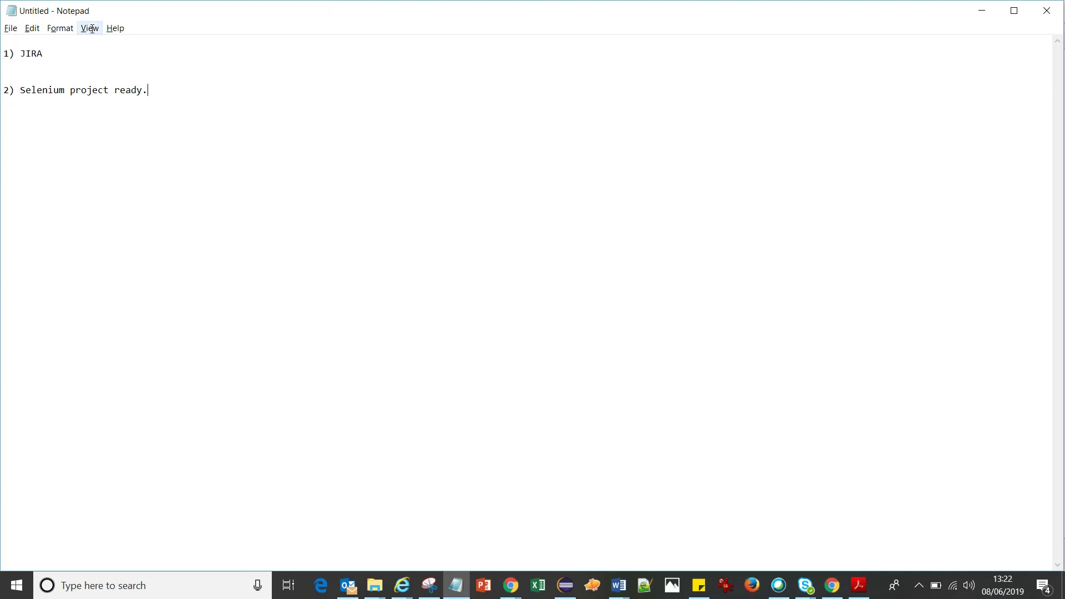
# - Switch to the Chrome Jira window and step through its tabs to the organization administration overview
pyautogui.hotkey('alt', 'Tab')
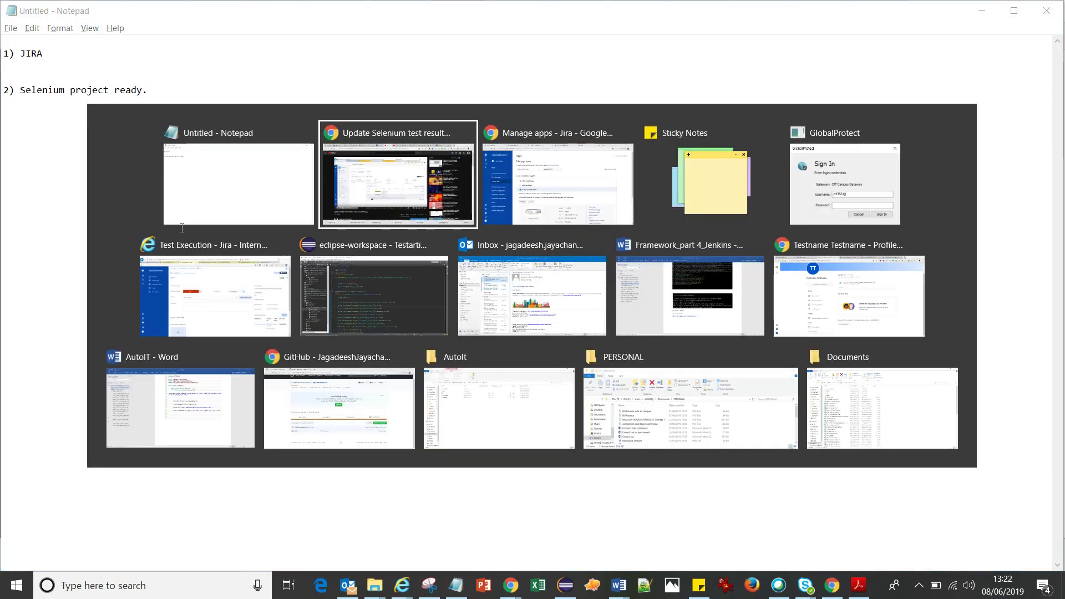
pyautogui.hotkey('alt', 'Tab')
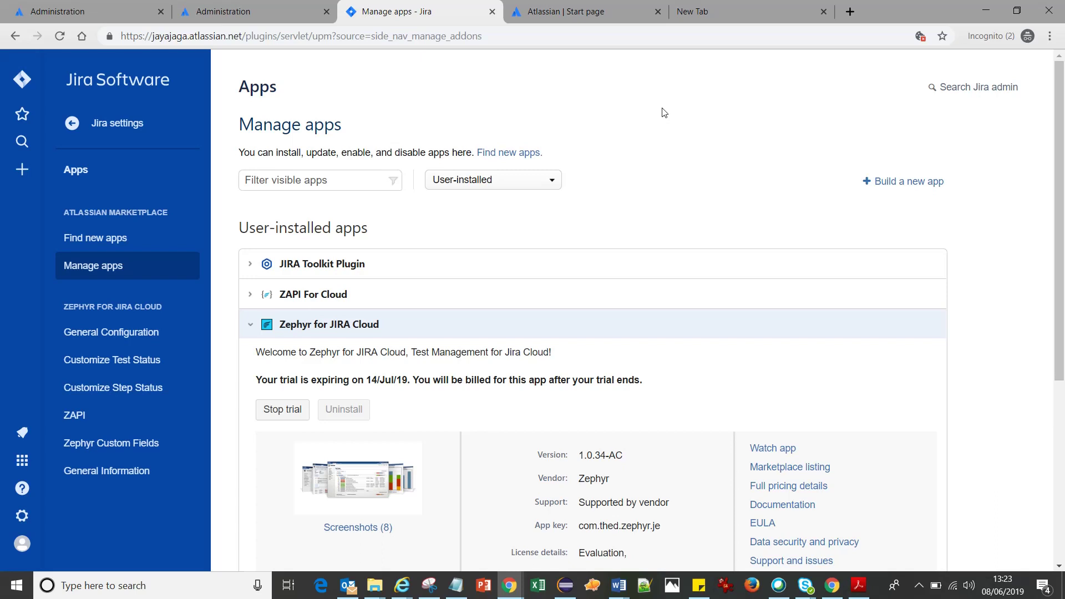
pyautogui.click(589, 11)
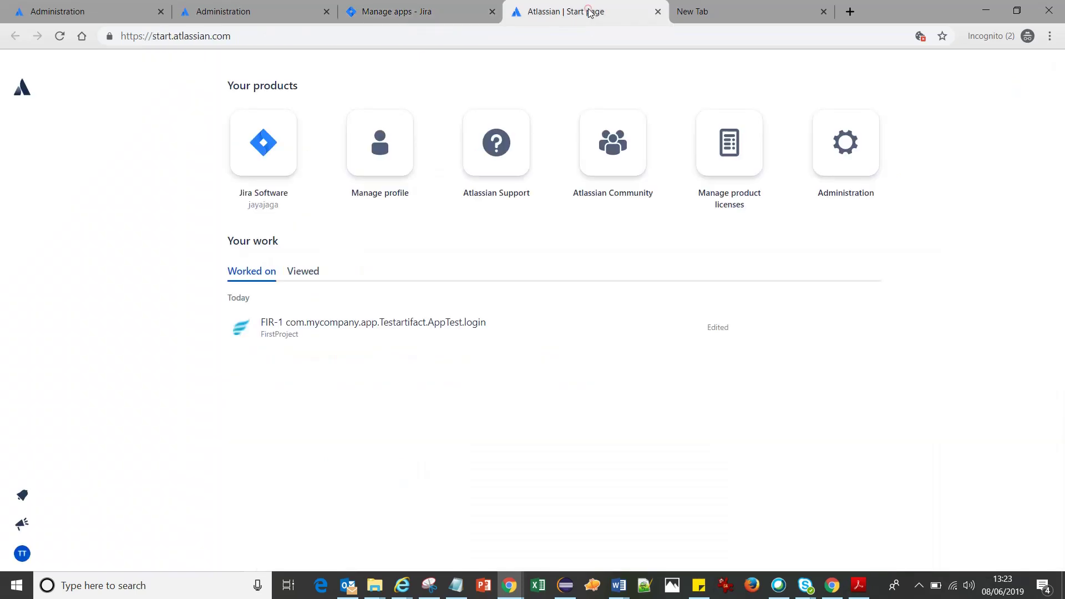
pyautogui.click(743, 14)
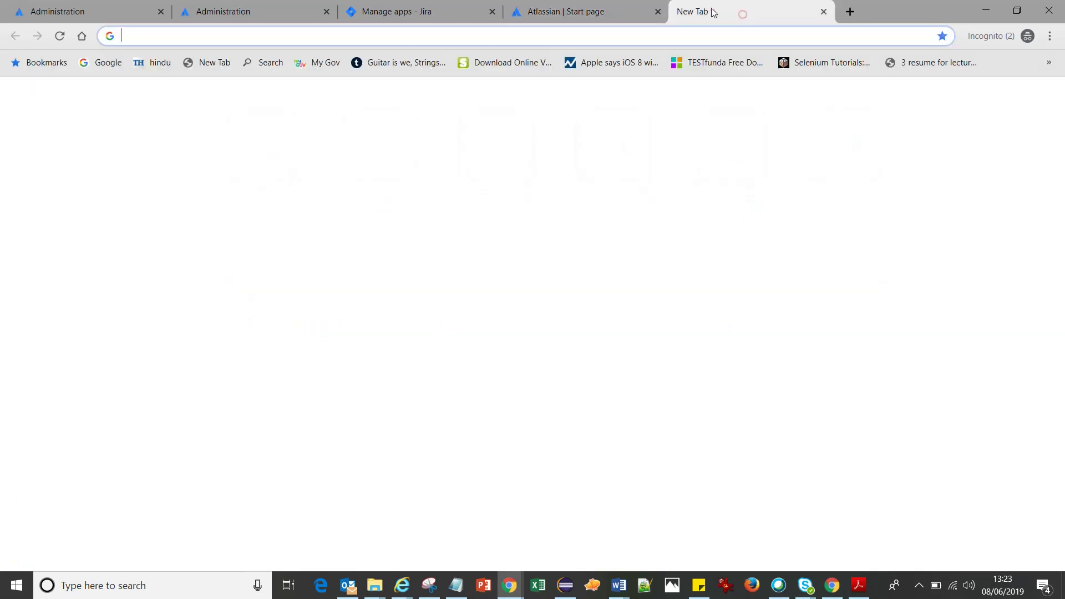
pyautogui.click(254, 5)
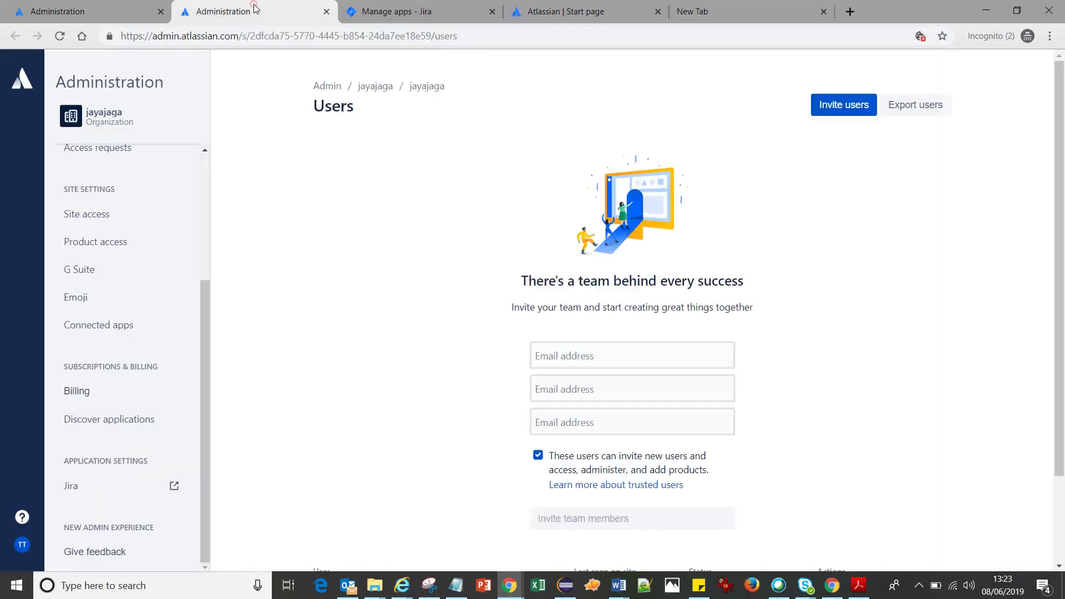
pyautogui.click(73, 7)
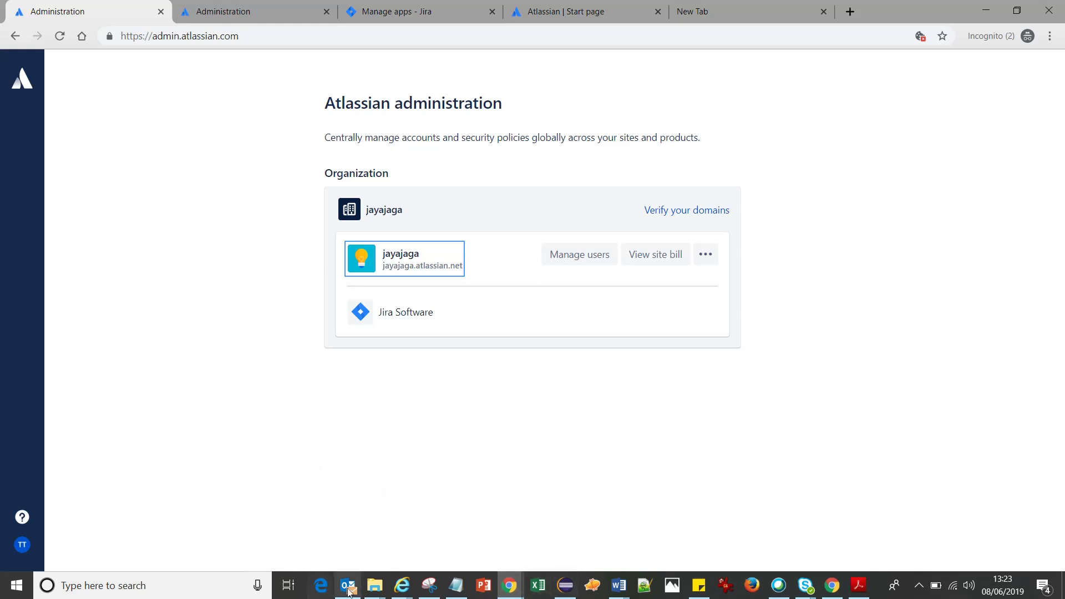
pyautogui.click(402, 588)
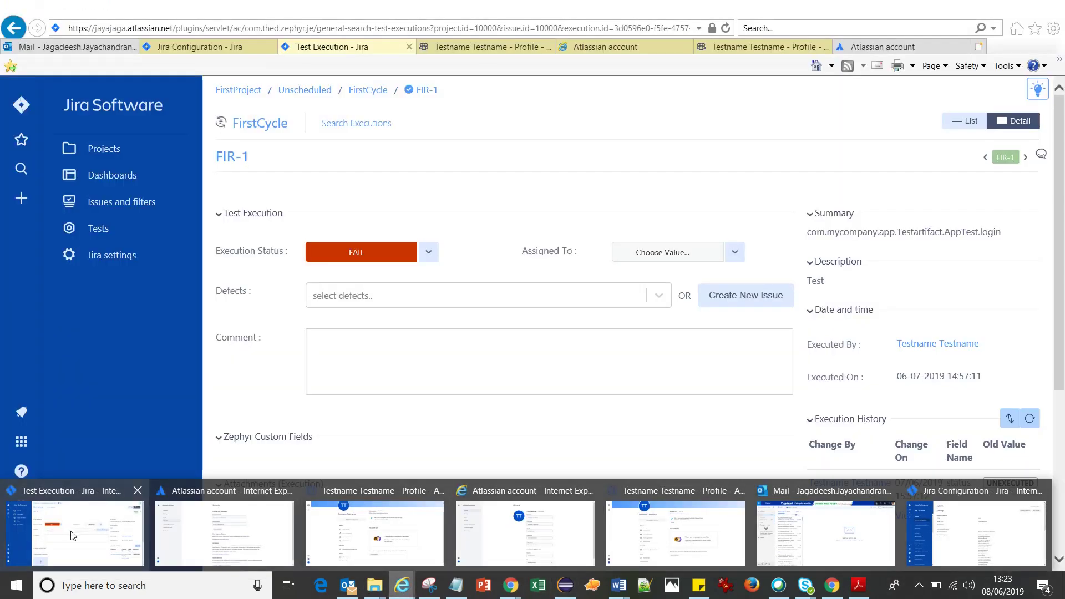
# - Review the FIR-1 FAIL test execution, then go back to FirstProject's FirstCycle test cycle
pyautogui.click(71, 535)
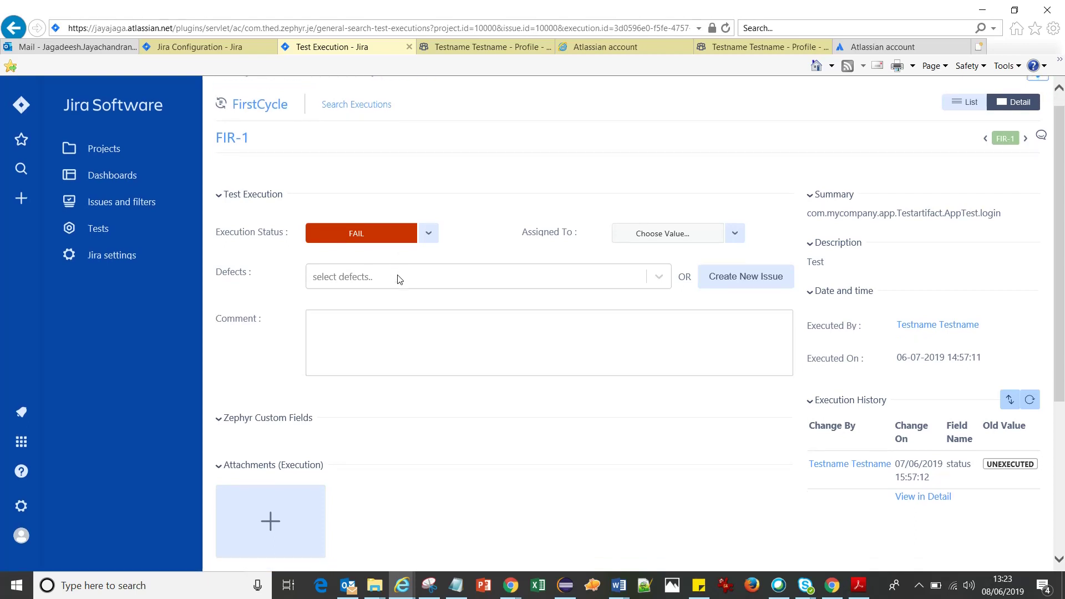
pyautogui.scroll(-5, 397, 279)
pyautogui.scroll(5, 397, 279)
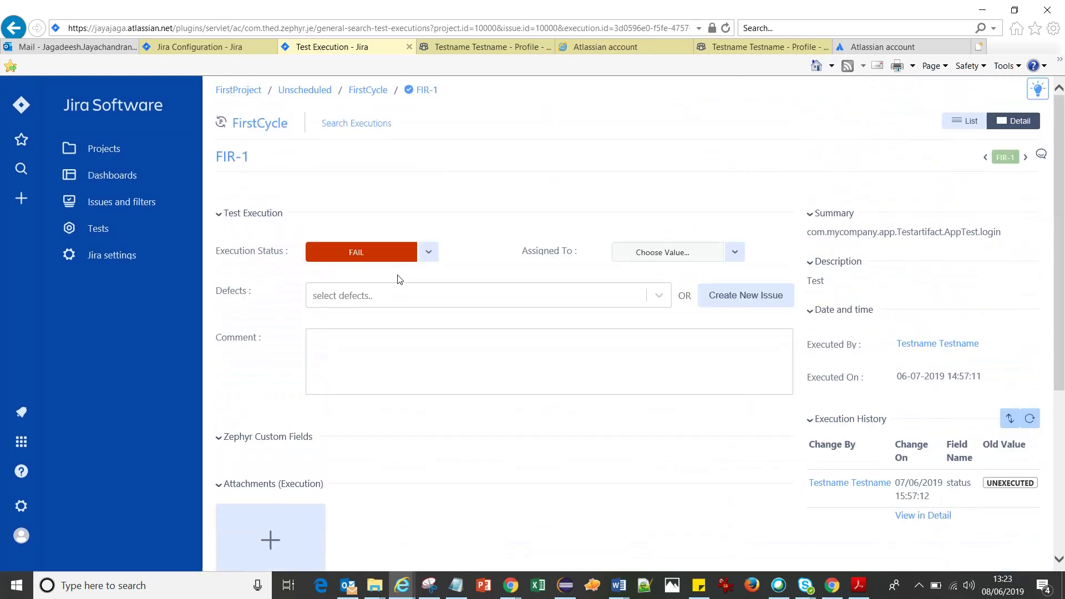
pyautogui.scroll(-5, 397, 279)
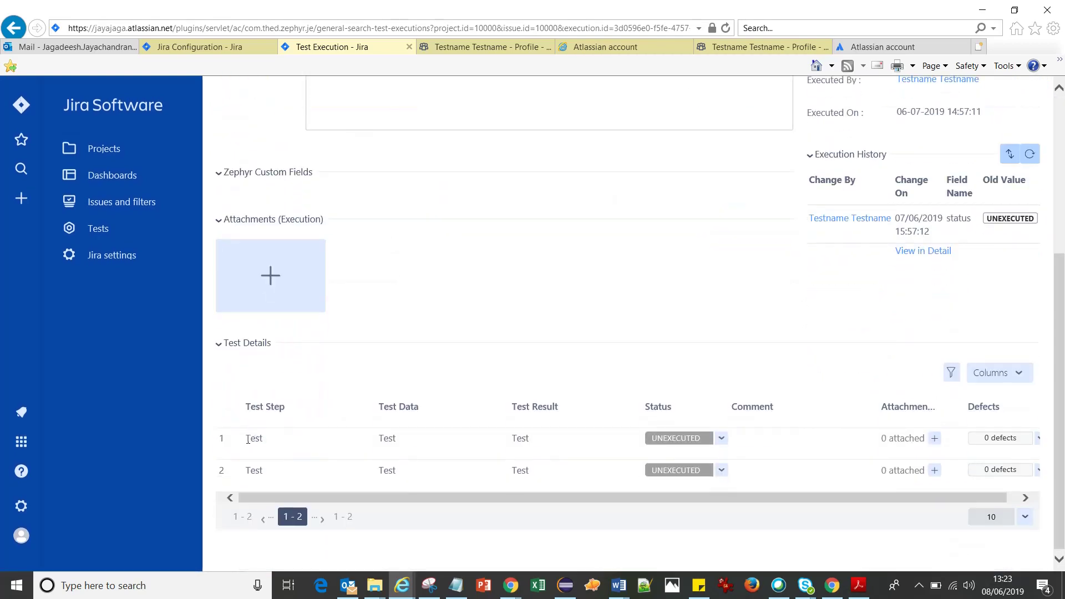
pyautogui.scroll(5, 486, 295)
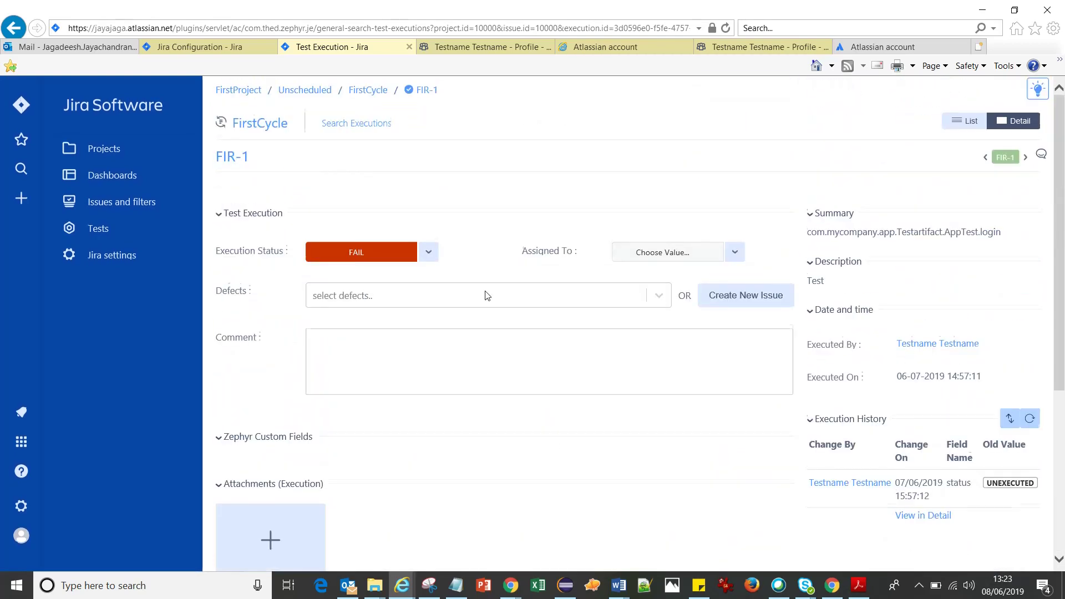
pyautogui.scroll(-5, 486, 295)
pyautogui.scroll(5, 486, 295)
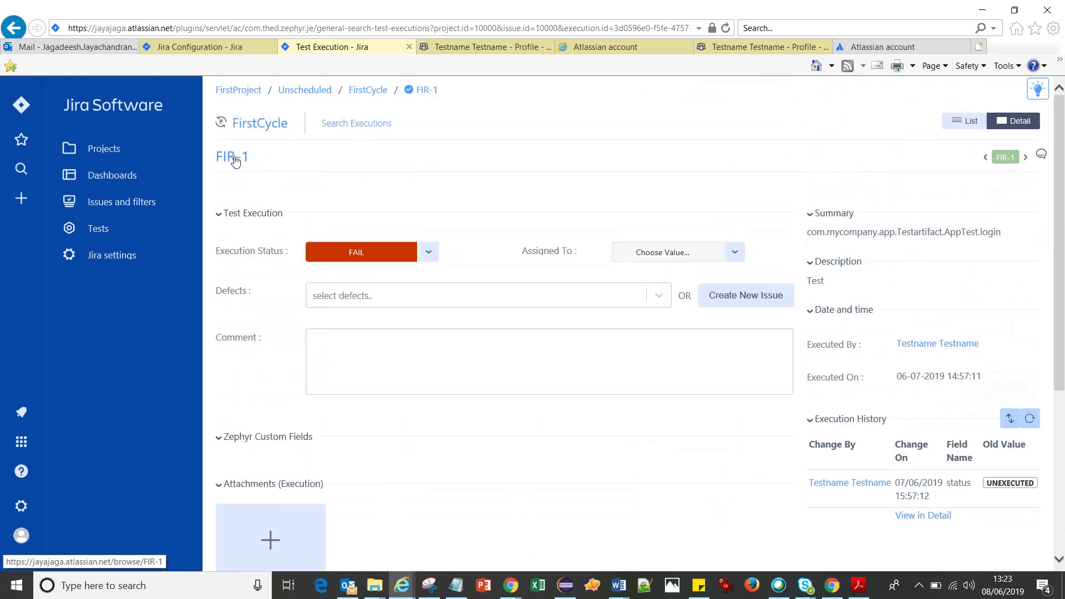
pyautogui.click(368, 91)
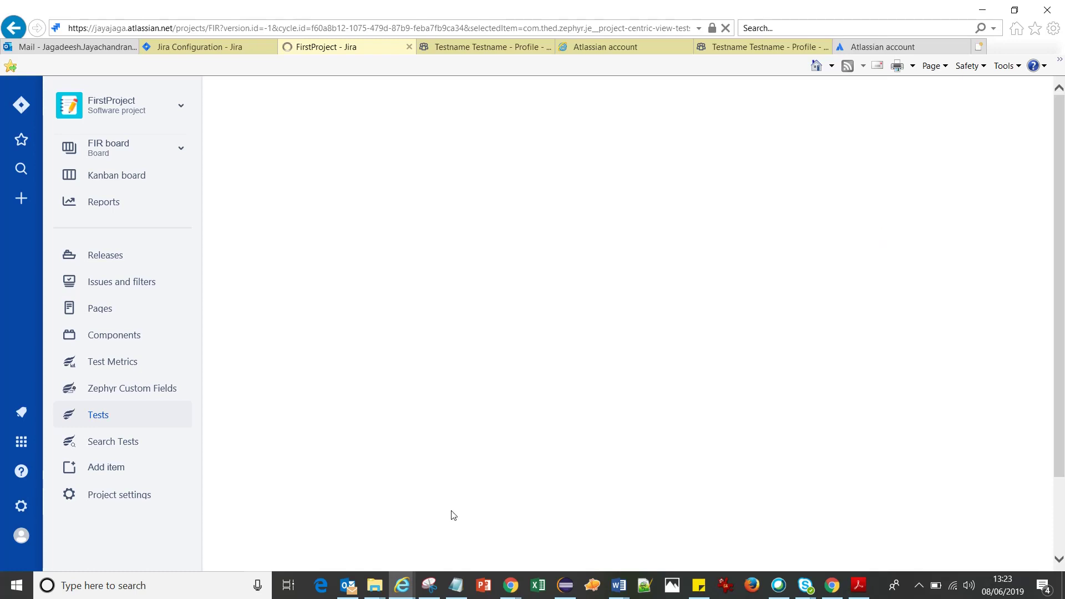
# - Open the Edge browser, then close it along with all its tabs
pyautogui.moveTo(417, 590)
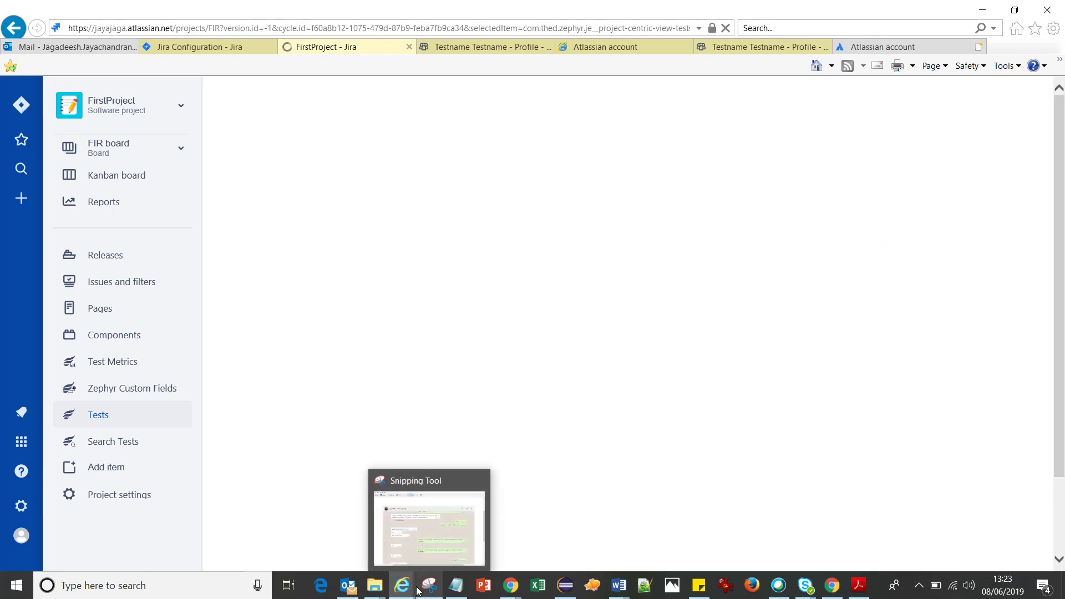
pyautogui.click(320, 588)
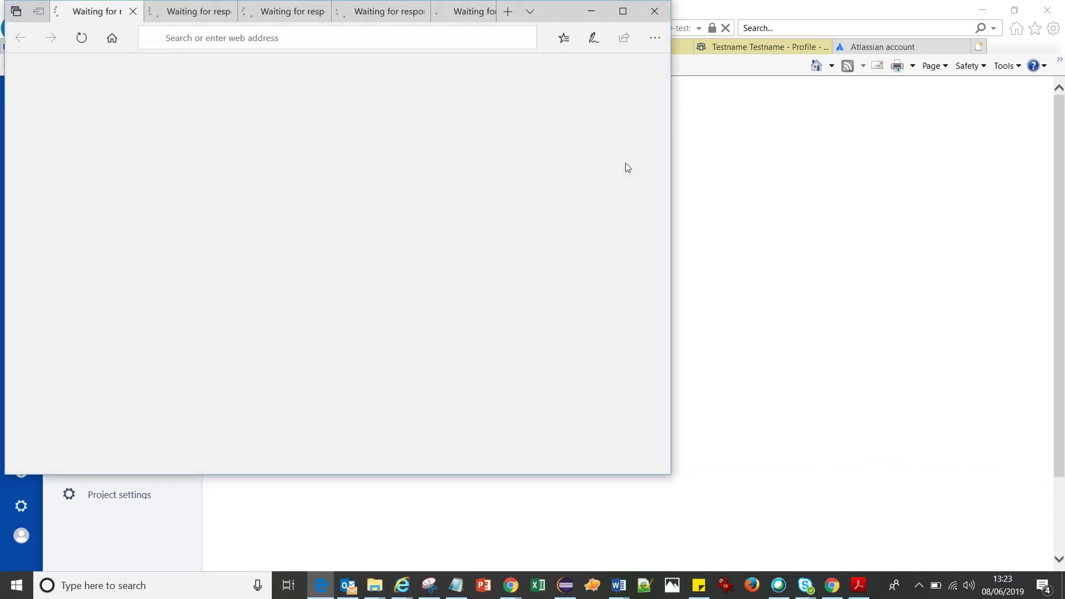
pyautogui.click(648, 10)
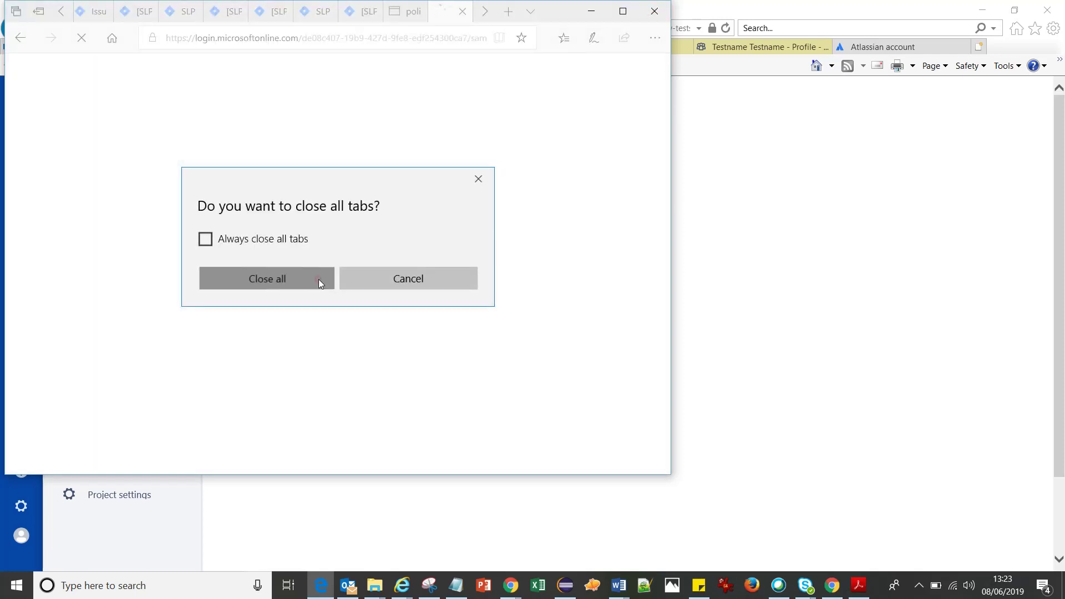
pyautogui.click(318, 278)
# - Close Chrome's Atlassian administration window and bring the Atlassian profile page forward
pyautogui.moveTo(401, 583)
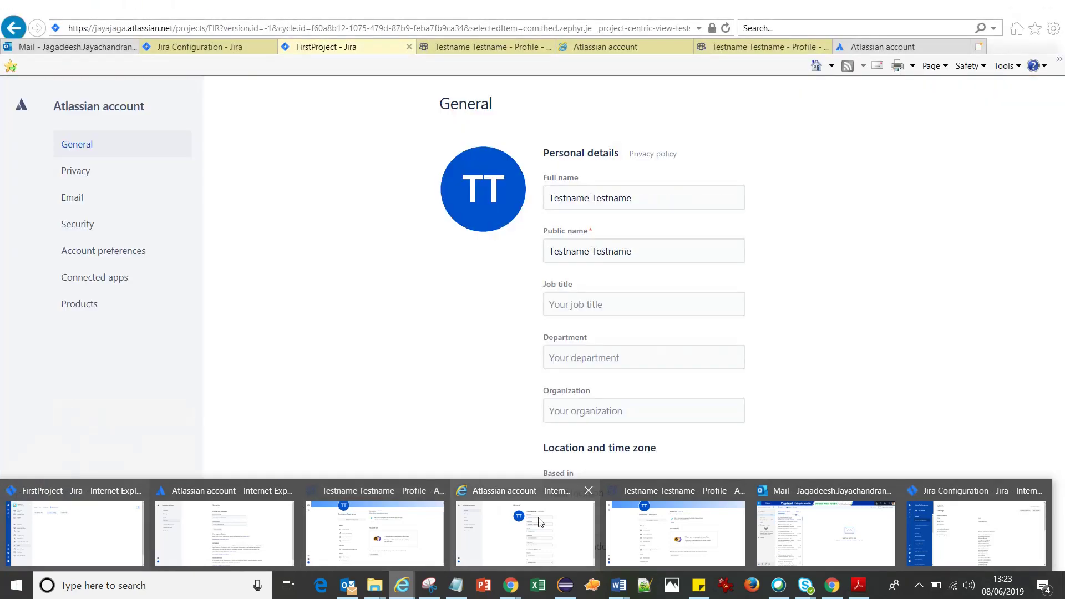
pyautogui.moveTo(501, 593)
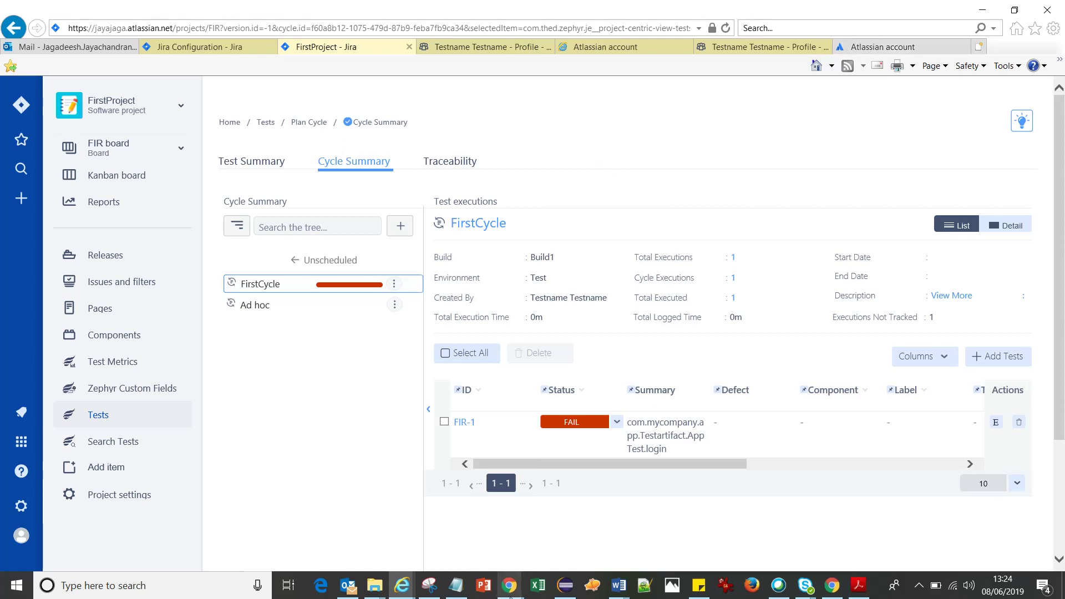
pyautogui.moveTo(509, 585)
pyautogui.click(845, 520)
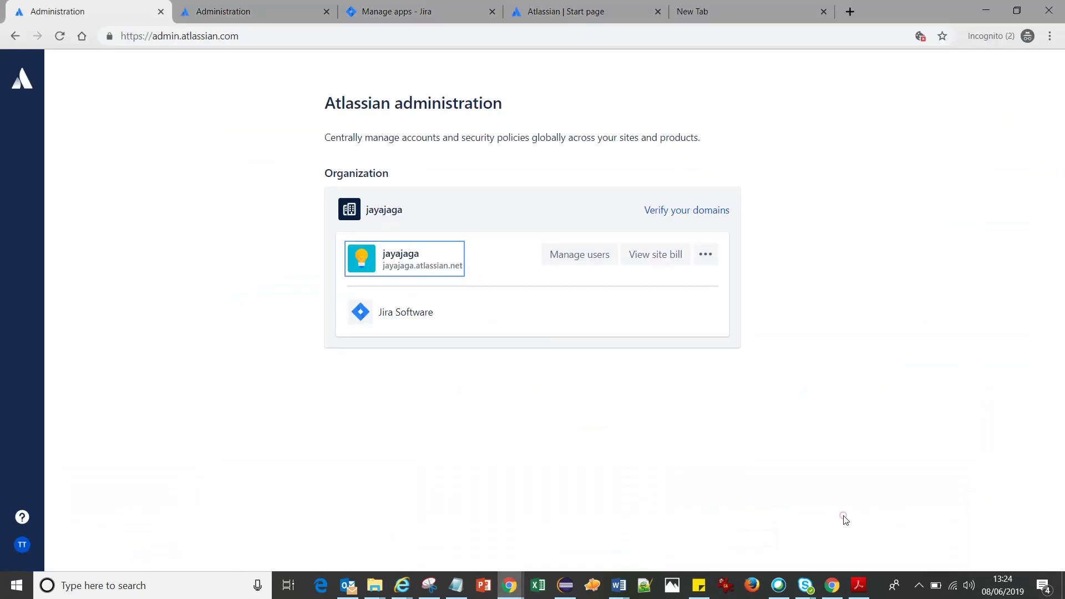
pyautogui.click(1059, 9)
pyautogui.moveTo(509, 587)
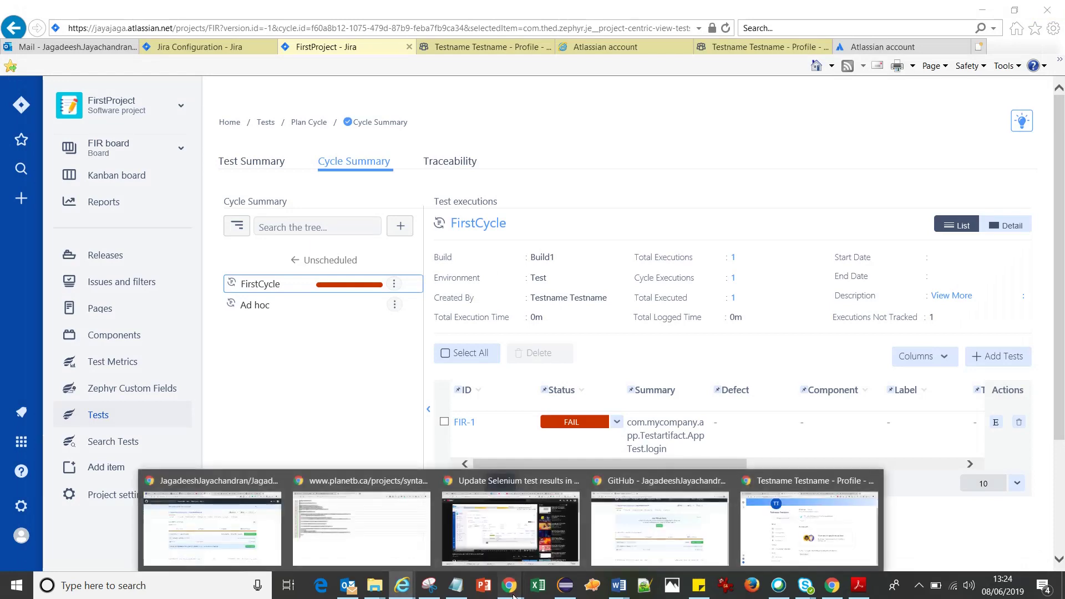
pyautogui.click(798, 541)
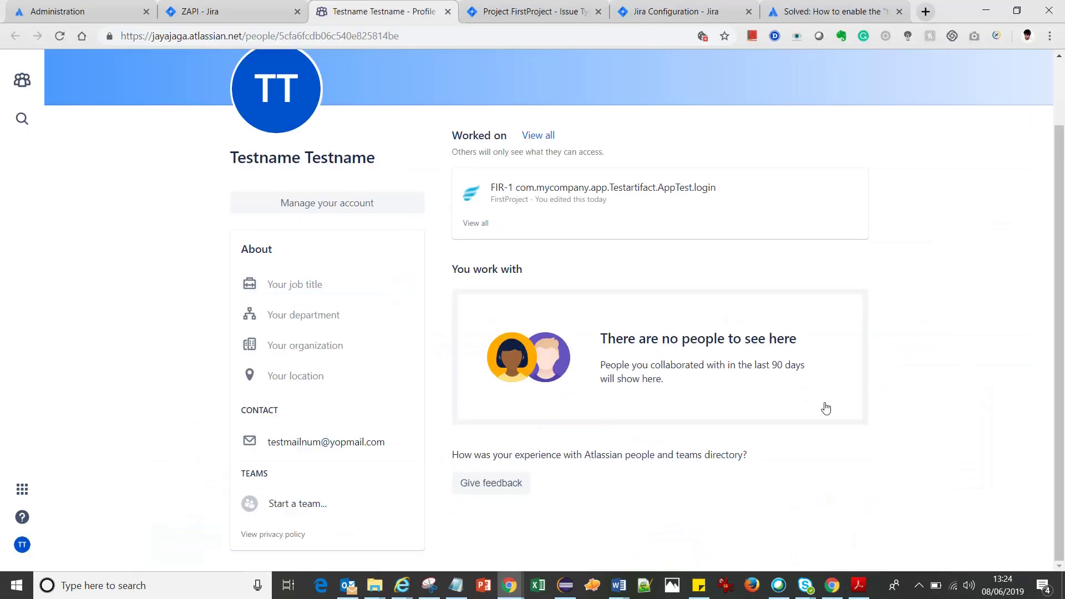
# - Search Google for 'jira' in a new window and start the Jira Software free trial
pyautogui.hotkey('ctrl', 'n')
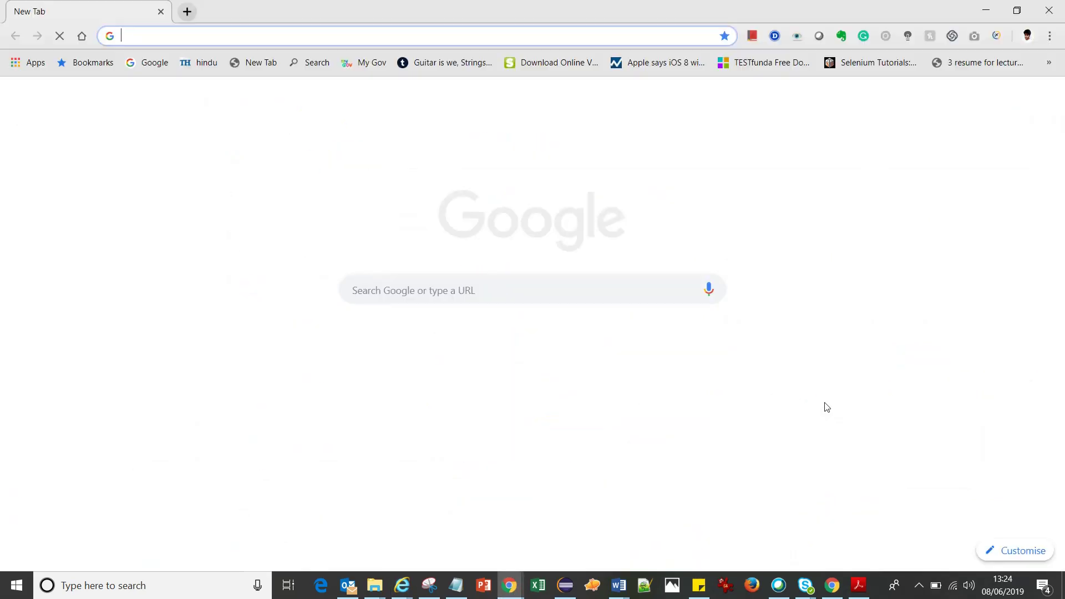
pyautogui.write('jira')
pyautogui.press('Return')
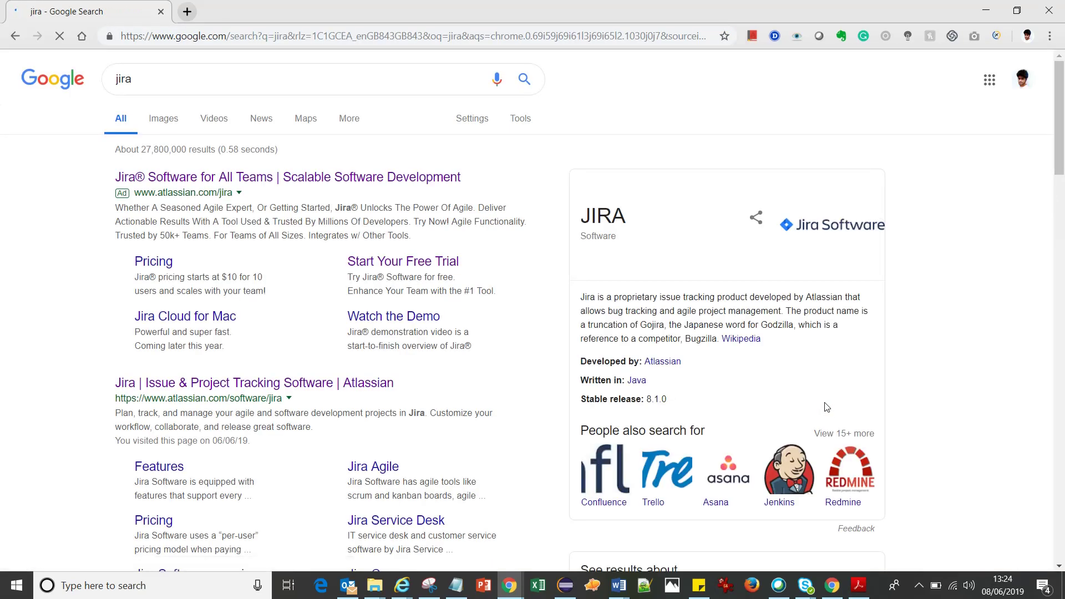
pyautogui.click(260, 391)
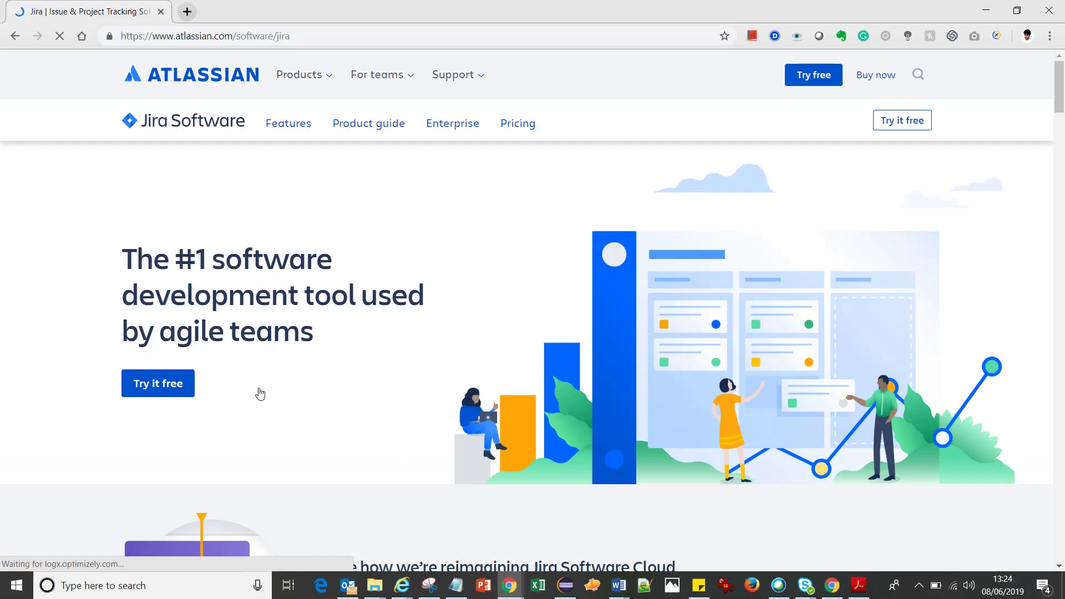
pyautogui.click(911, 125)
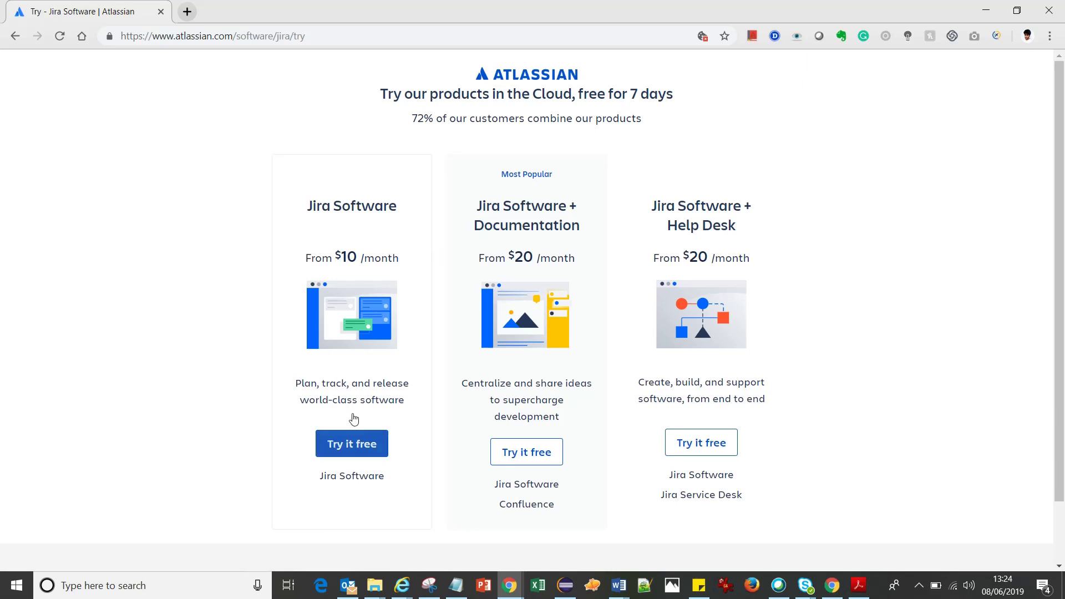
pyautogui.click(352, 444)
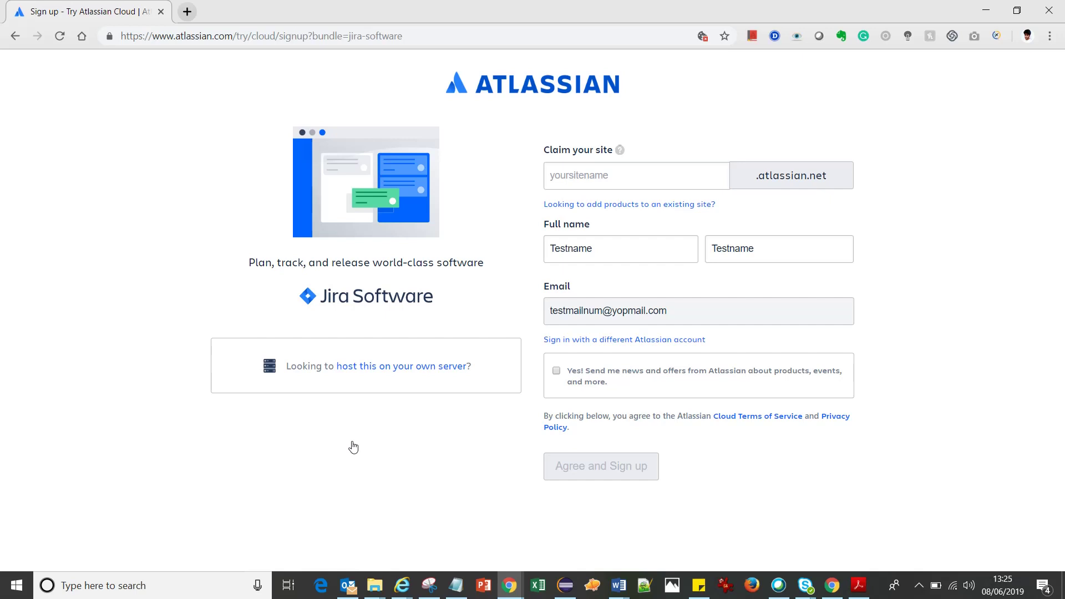
# - Claim the site name 'jagatest' and append 1 to the first name to distinguish the names
pyautogui.click(635, 178)
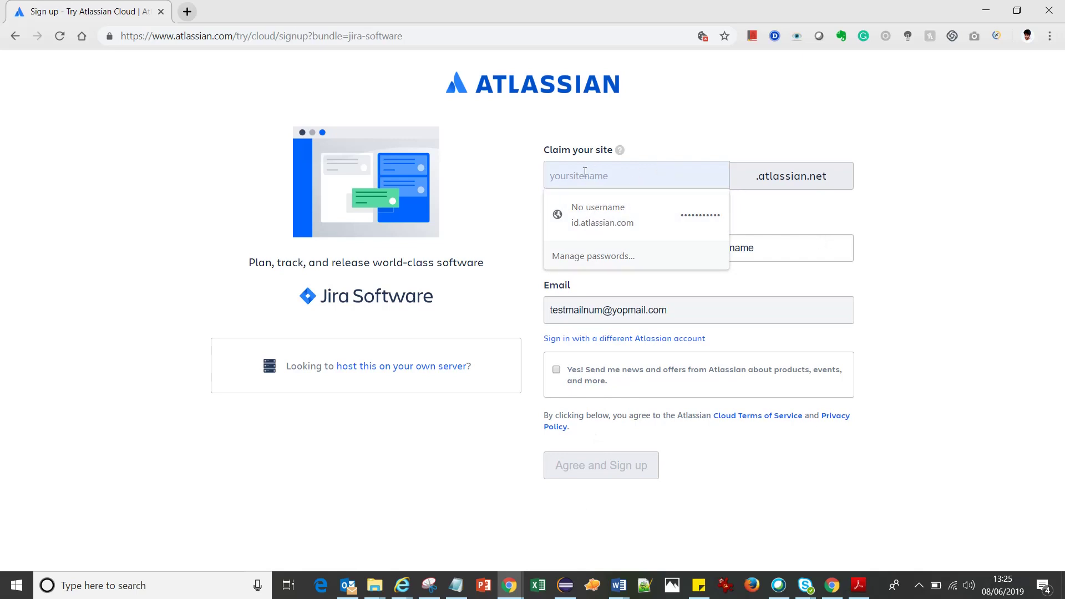
pyautogui.write('ja')
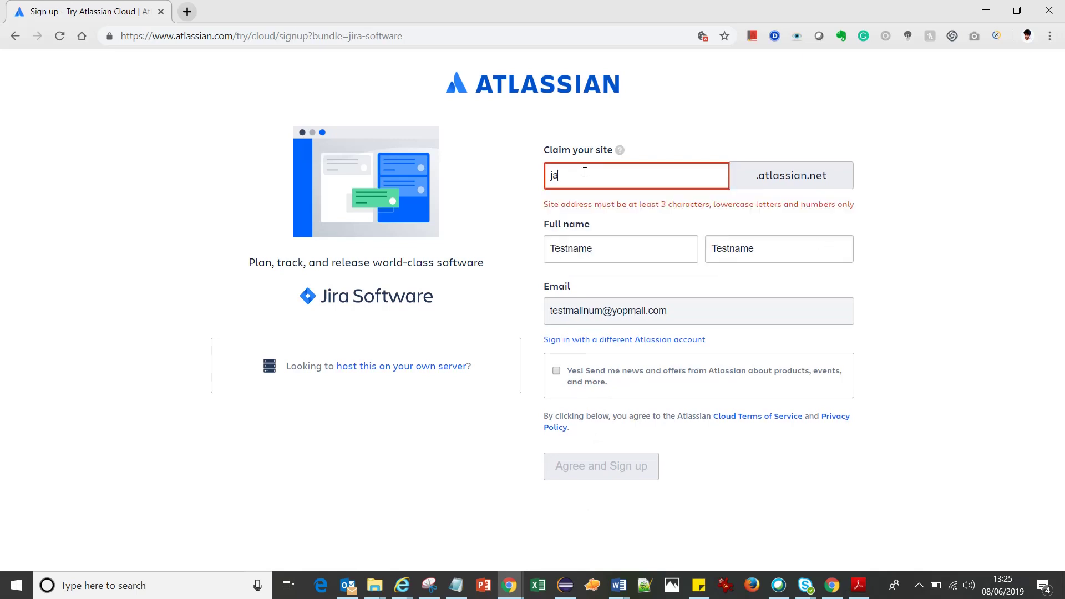
pyautogui.write('ga')
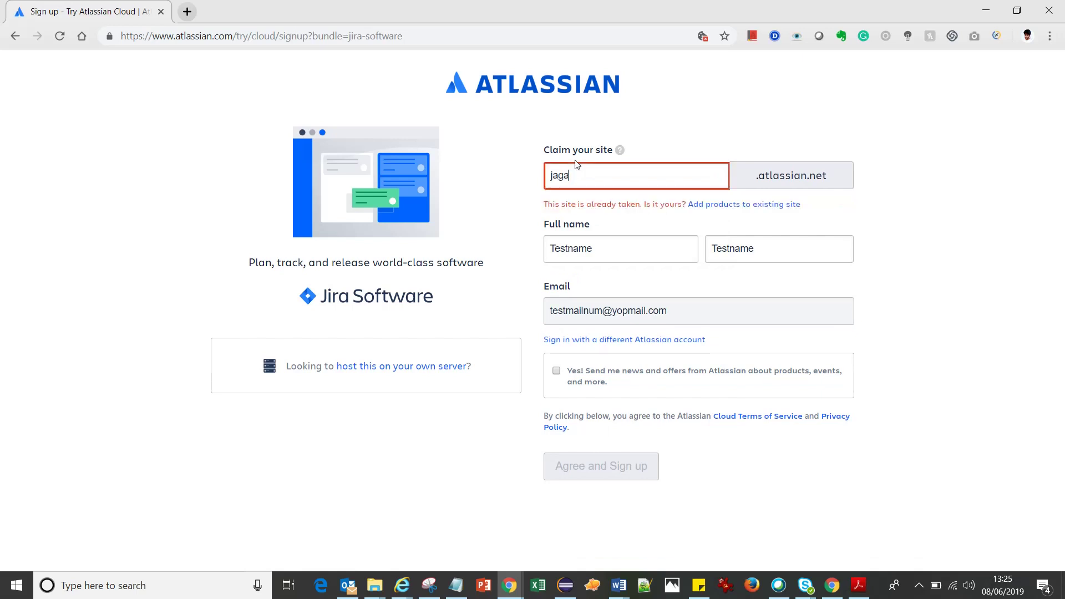
pyautogui.write('test')
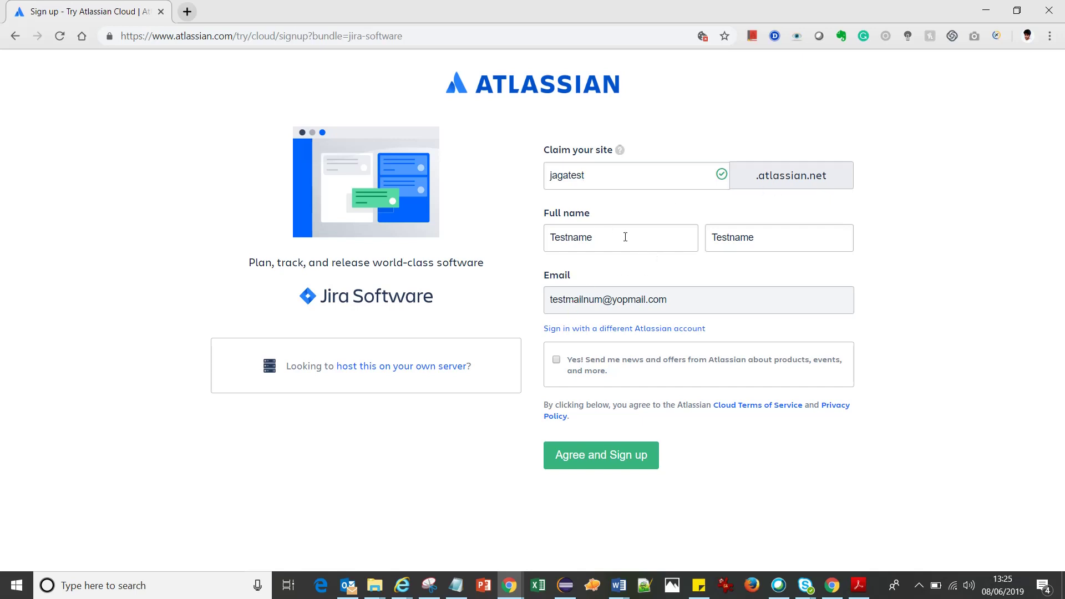
pyautogui.click(623, 236)
pyautogui.click(787, 238)
pyautogui.click(615, 238)
pyautogui.write('1')
pyautogui.click(772, 235)
# - Switch to the Chrome window and open its YOPmail inbox tab
pyautogui.hotkey('alt', 'Tab')
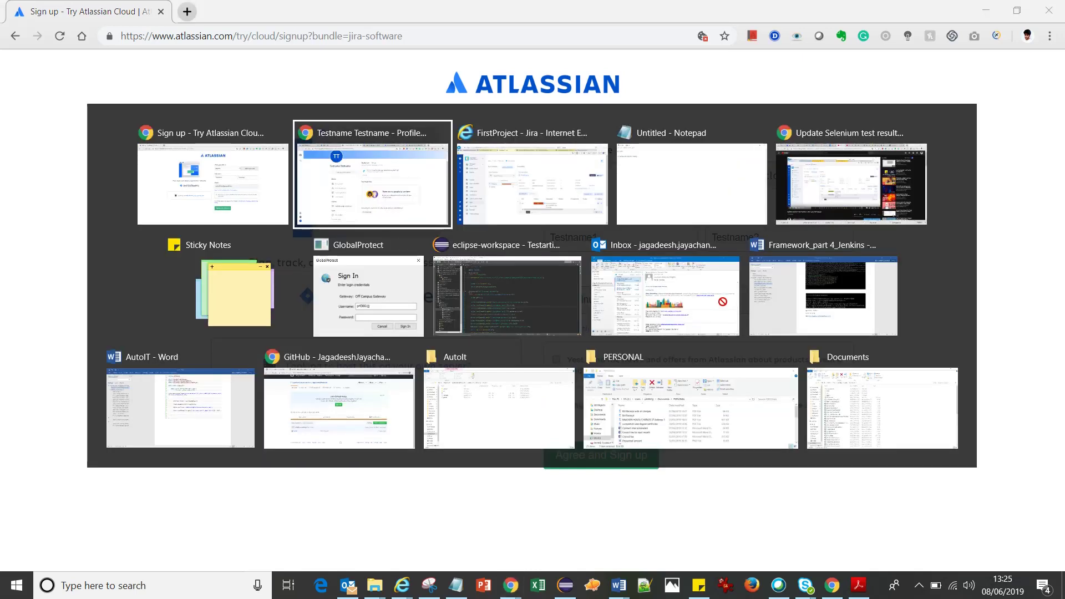
pyautogui.hotkey('alt', 'Tab')
pyautogui.hotkey('alt', 'Tab')
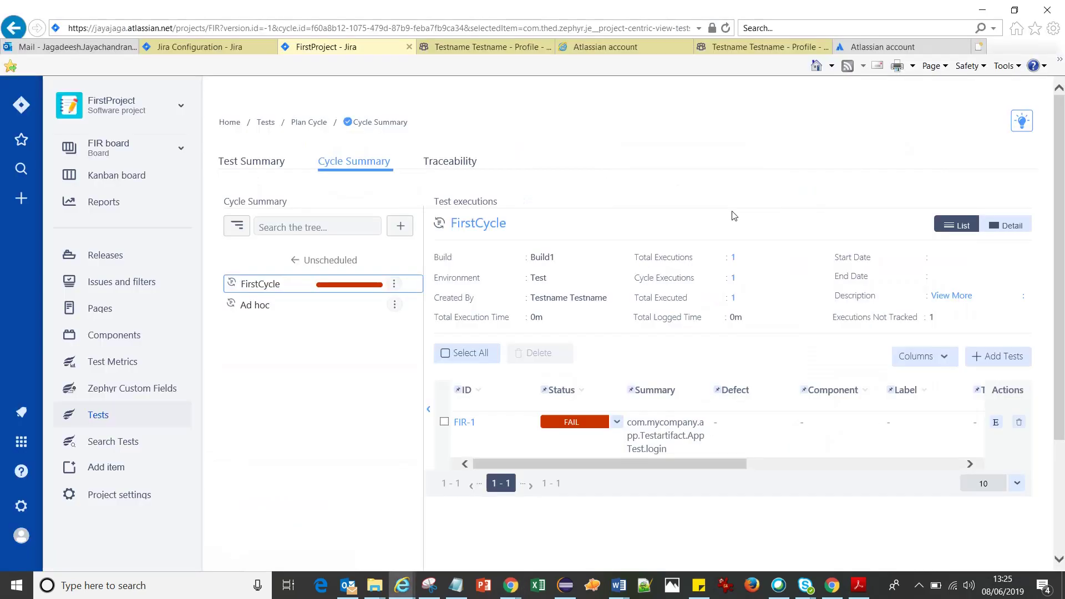
pyautogui.moveTo(521, 594)
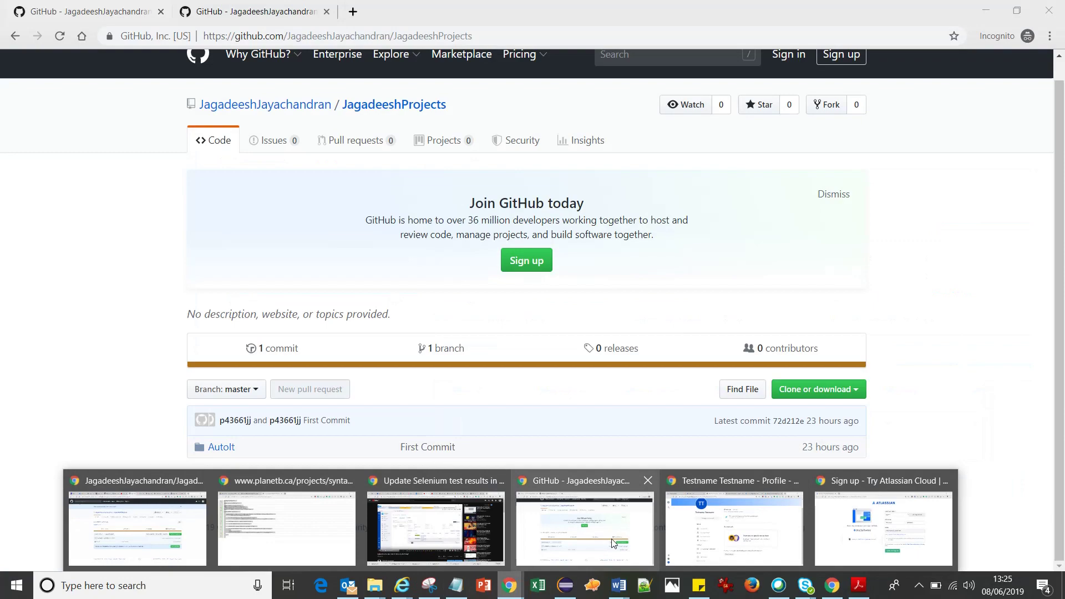
pyautogui.moveTo(732, 530)
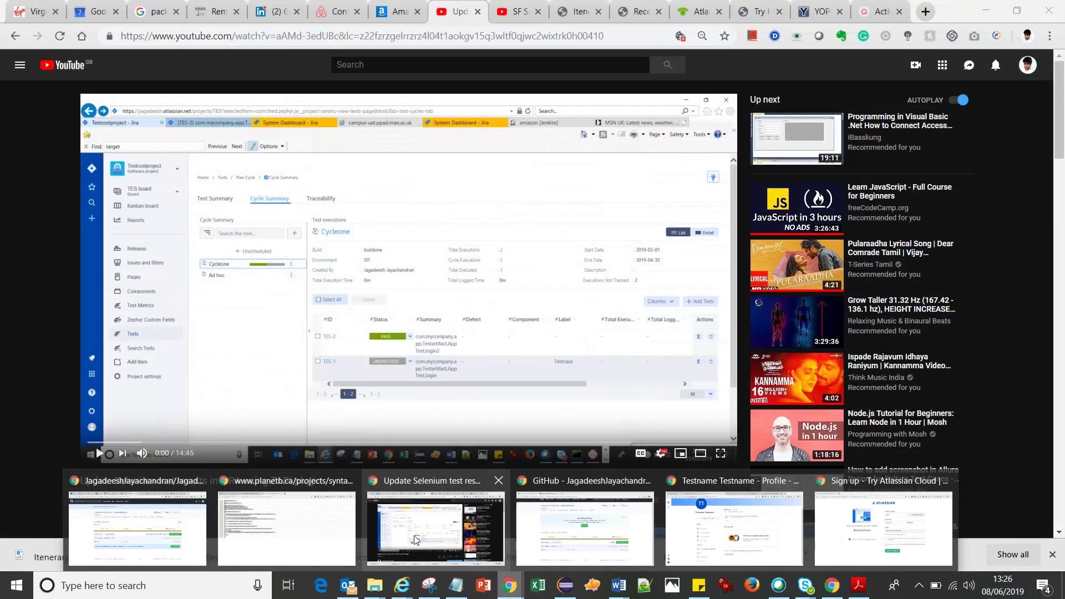
pyautogui.click(415, 540)
pyautogui.click(818, 11)
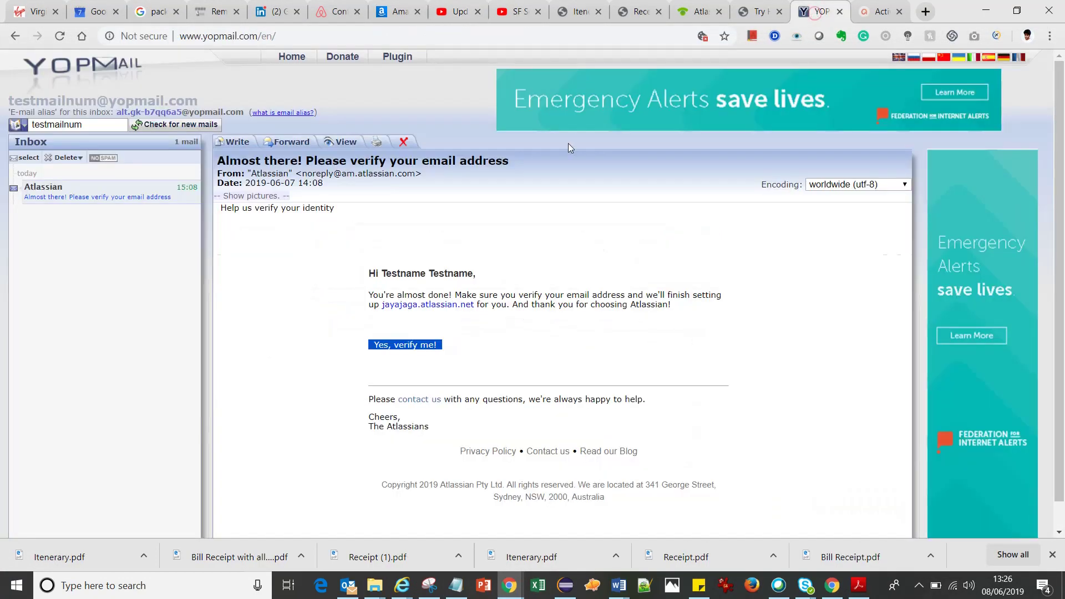
pyautogui.scroll(-1, 627, 364)
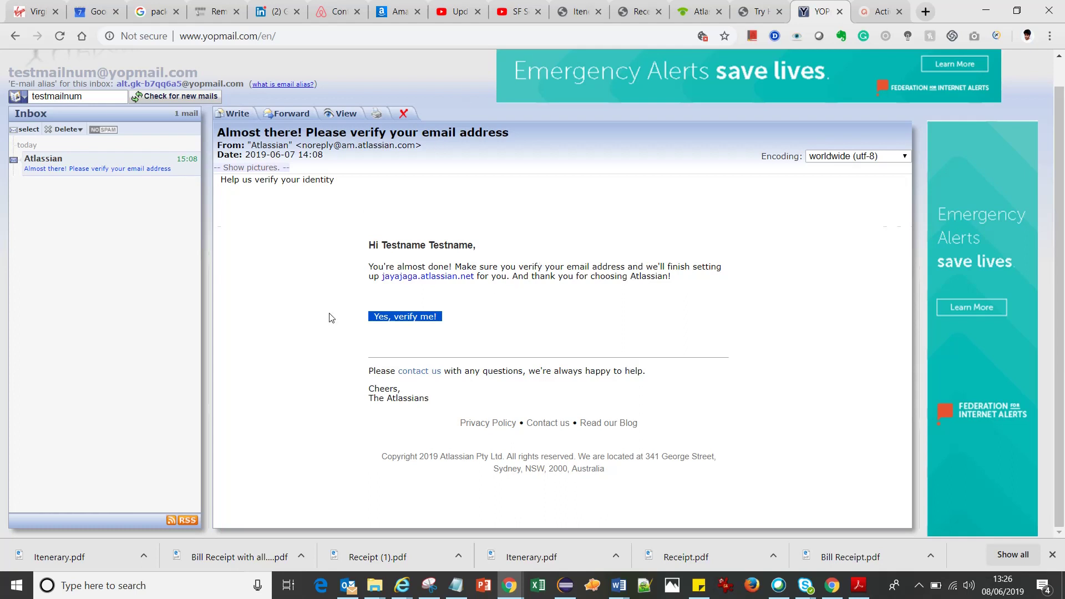
pyautogui.scroll(1, 331, 318)
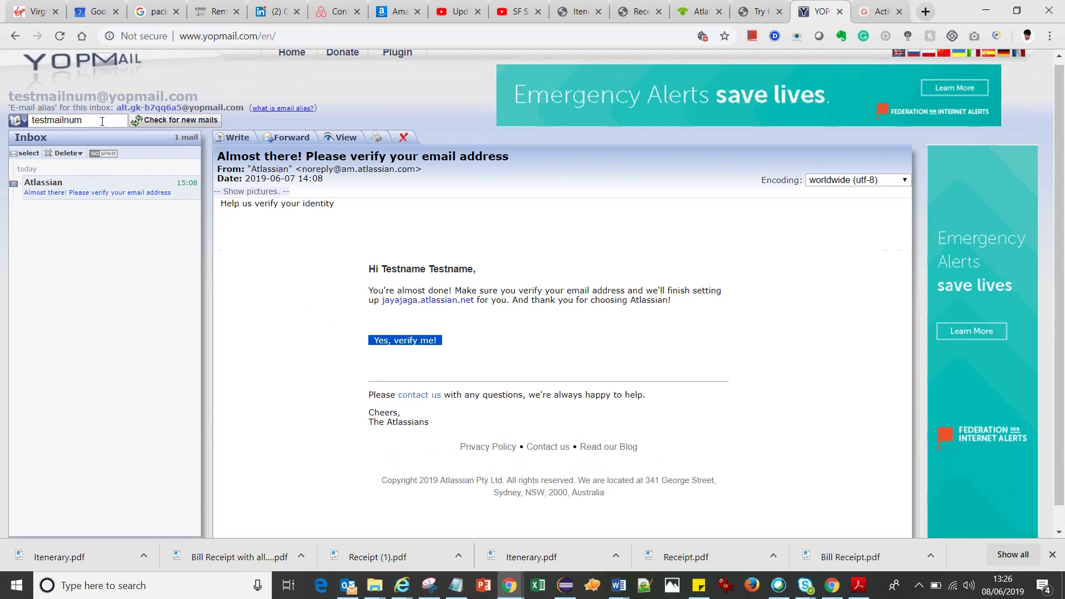
# - Append 'two' to the inbox name, check the empty inbox, select its address, and return to sign-up
pyautogui.click(102, 122)
pyautogui.write('two')
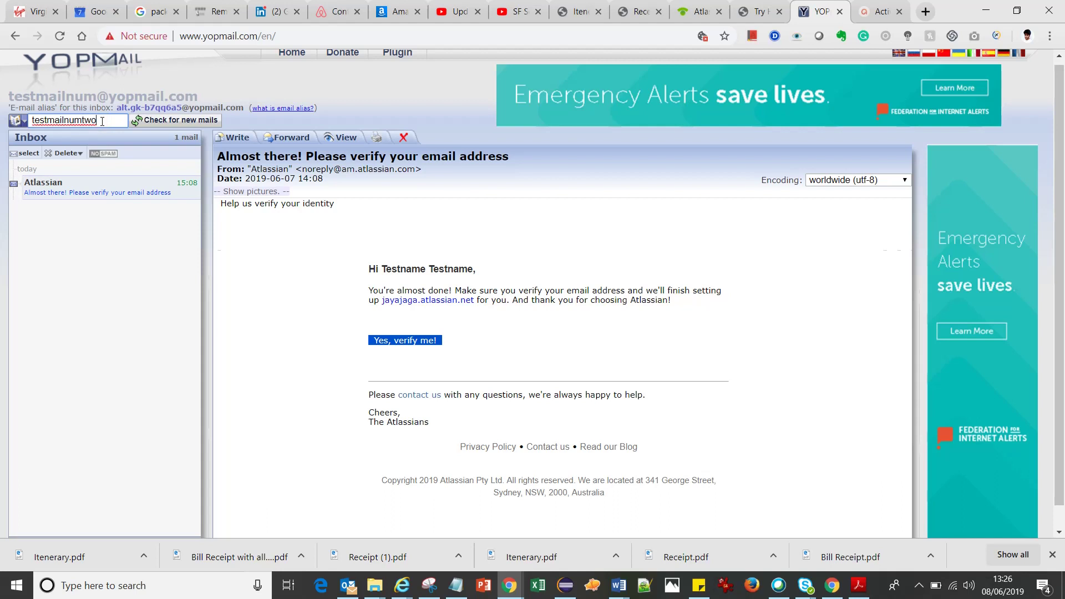
pyautogui.click(166, 123)
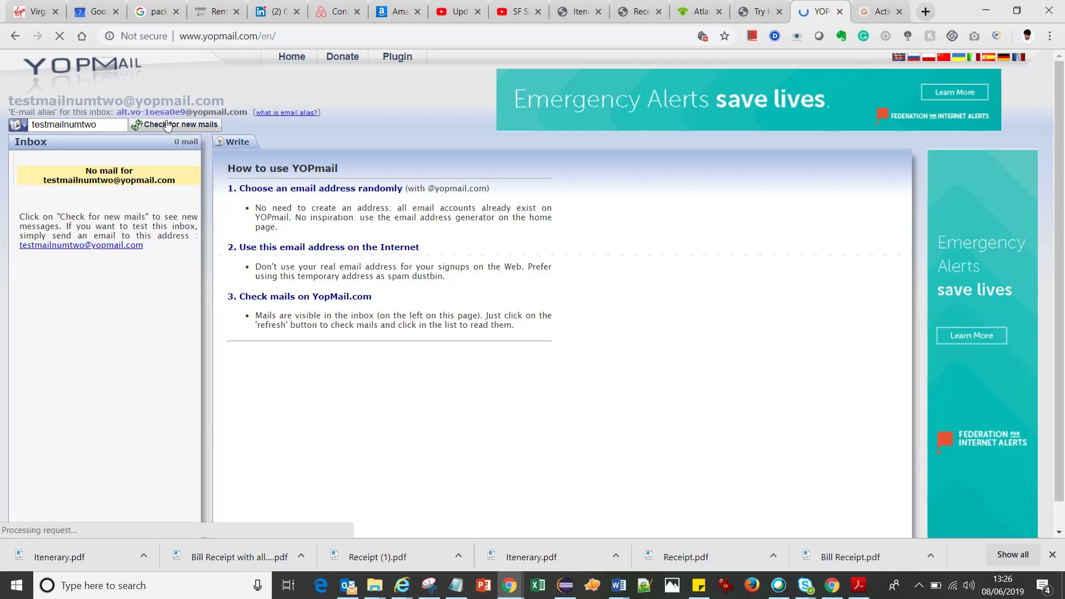
pyautogui.click(103, 127)
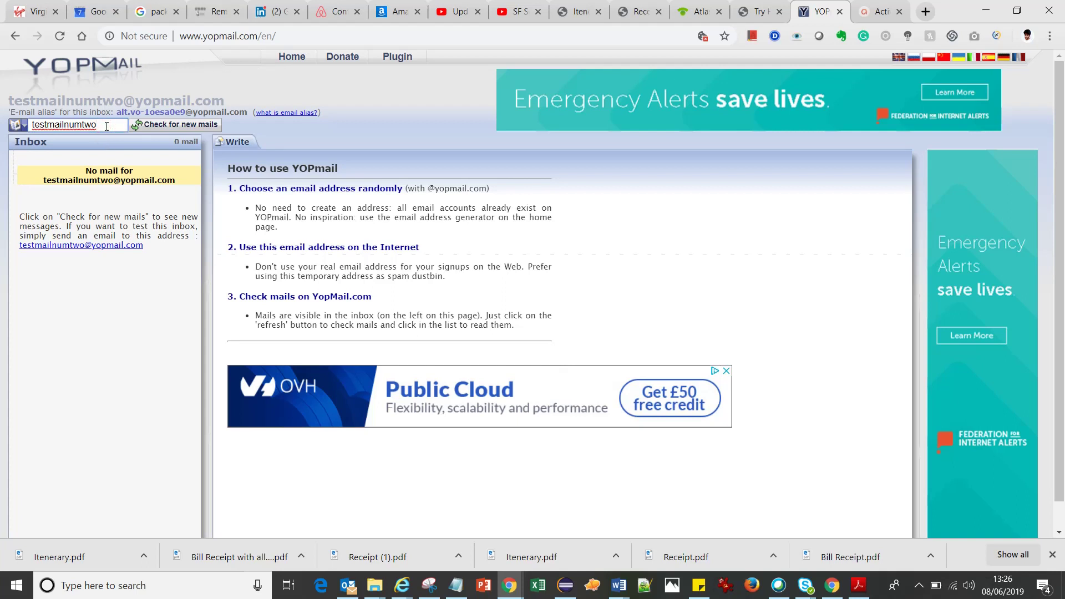
pyautogui.moveTo(179, 181); pyautogui.dragTo(40, 182)
pyautogui.hotkey('ctrl', 'c')
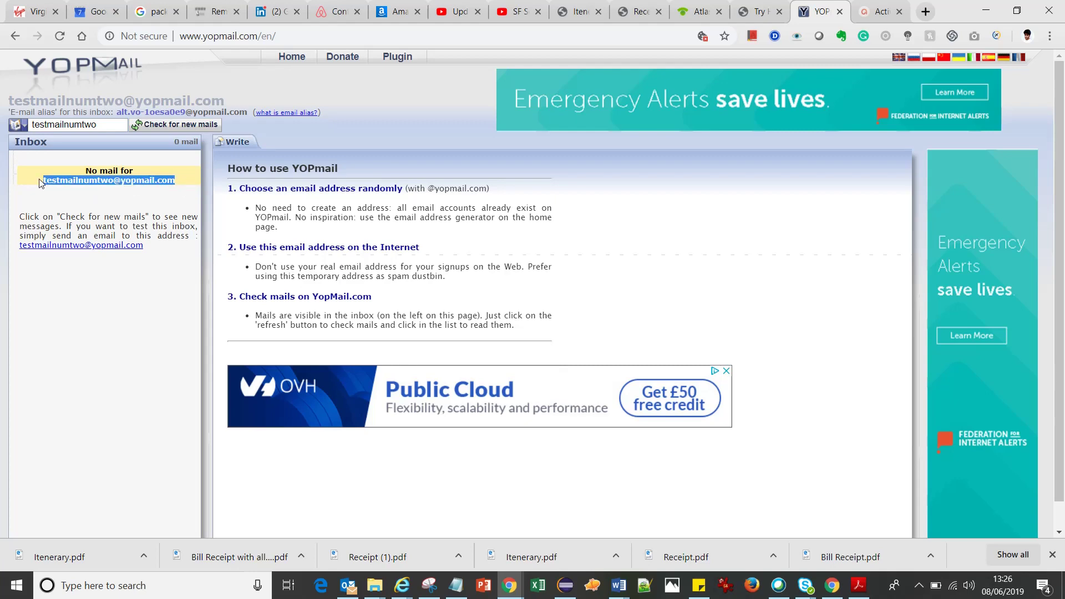
pyautogui.press('super+Tab')
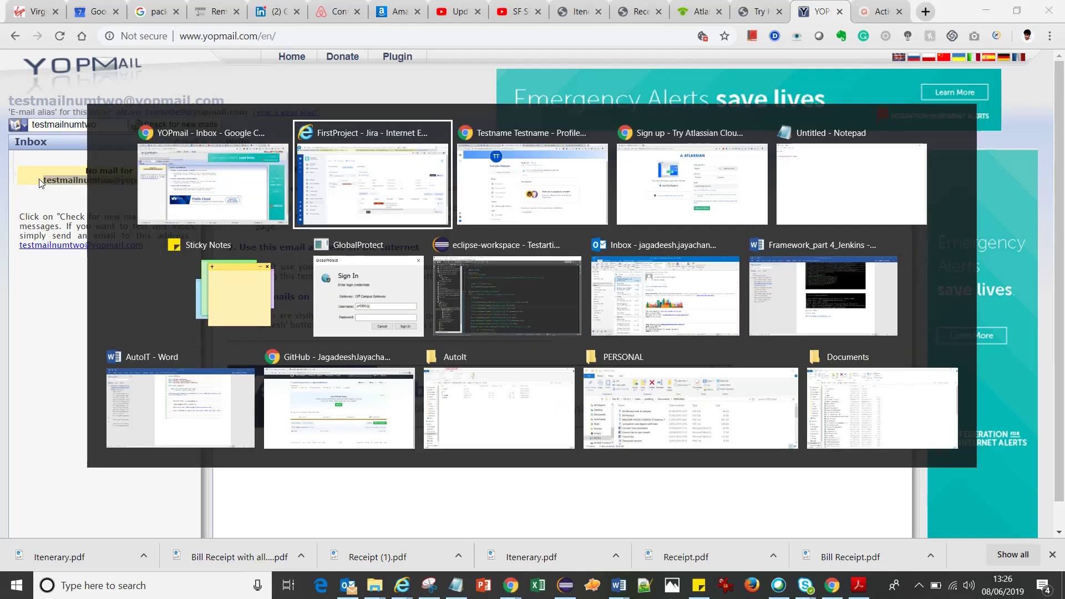
pyautogui.press('Right')
pyautogui.press('Right')
pyautogui.press('Return')
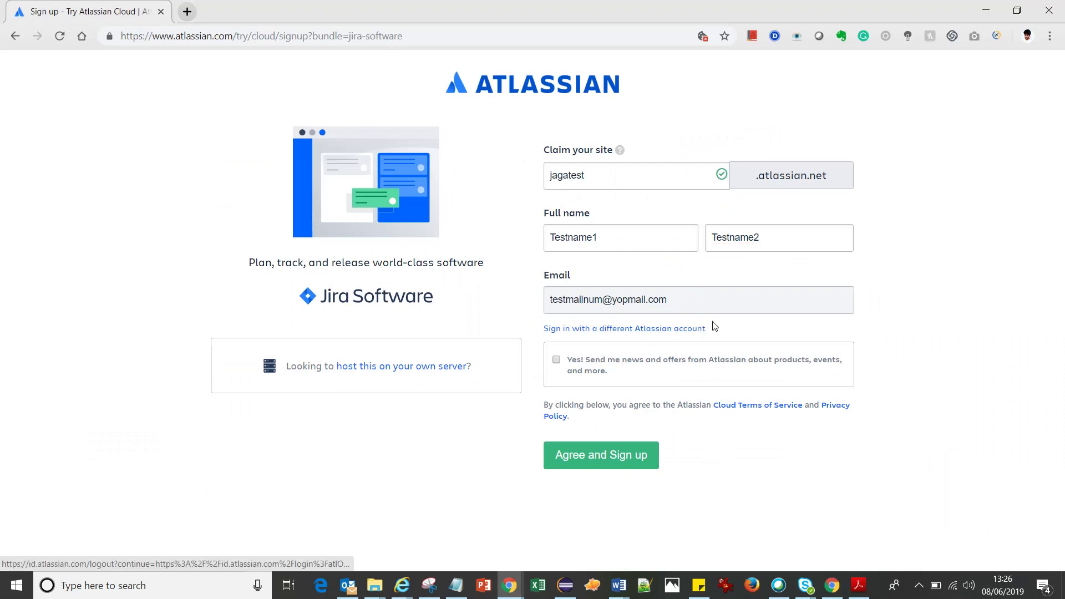
# - Switch to a different Atlassian account and submit the empty sign-up form, flagging required fields
pyautogui.click(666, 332)
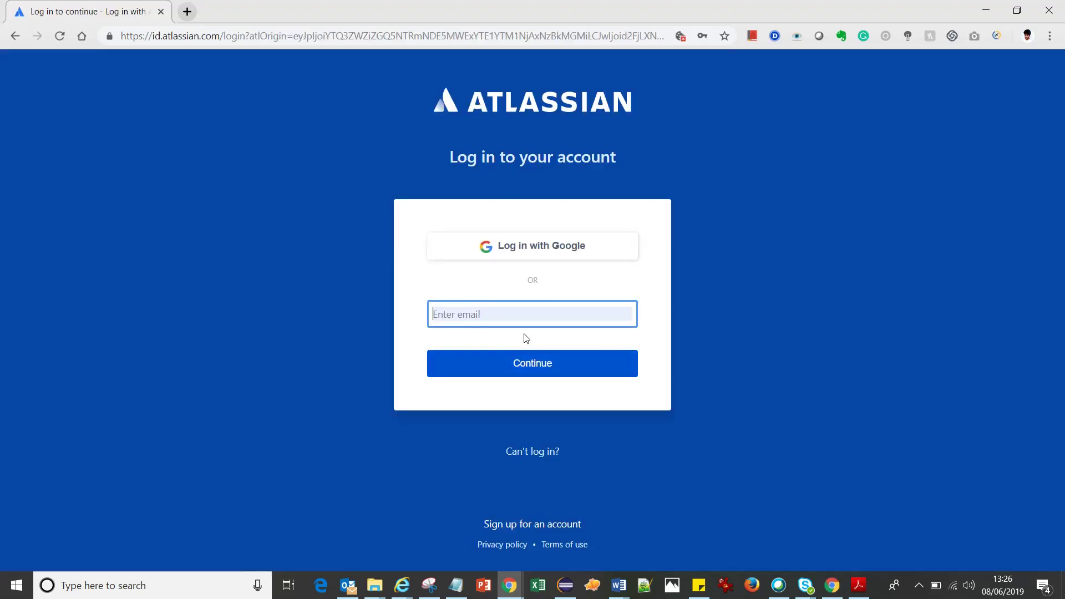
pyautogui.click(553, 524)
pyautogui.scroll(-3, 550, 322)
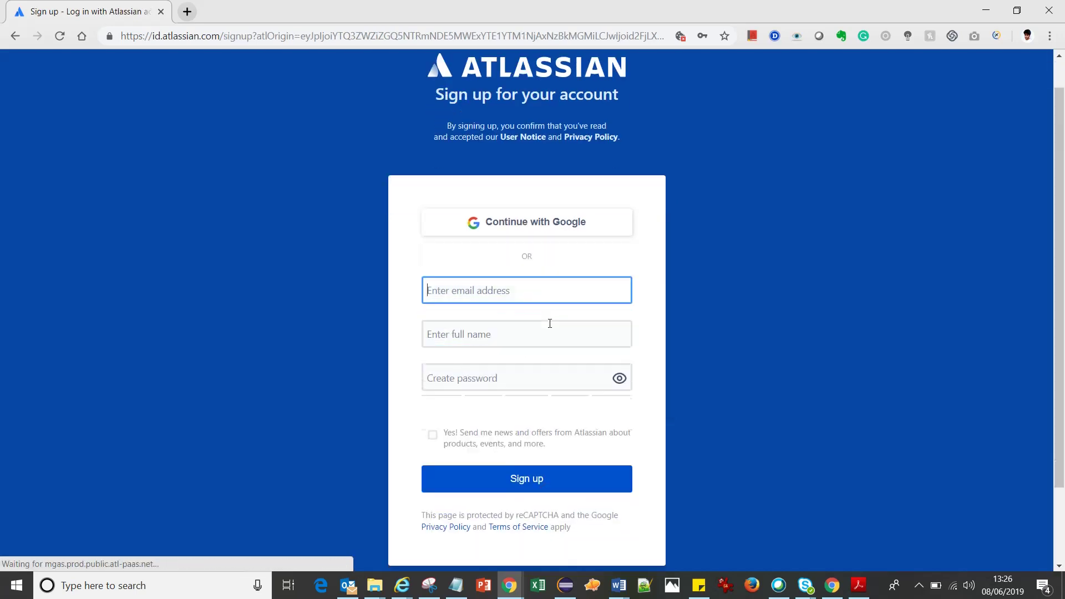
pyautogui.scroll(3, 548, 333)
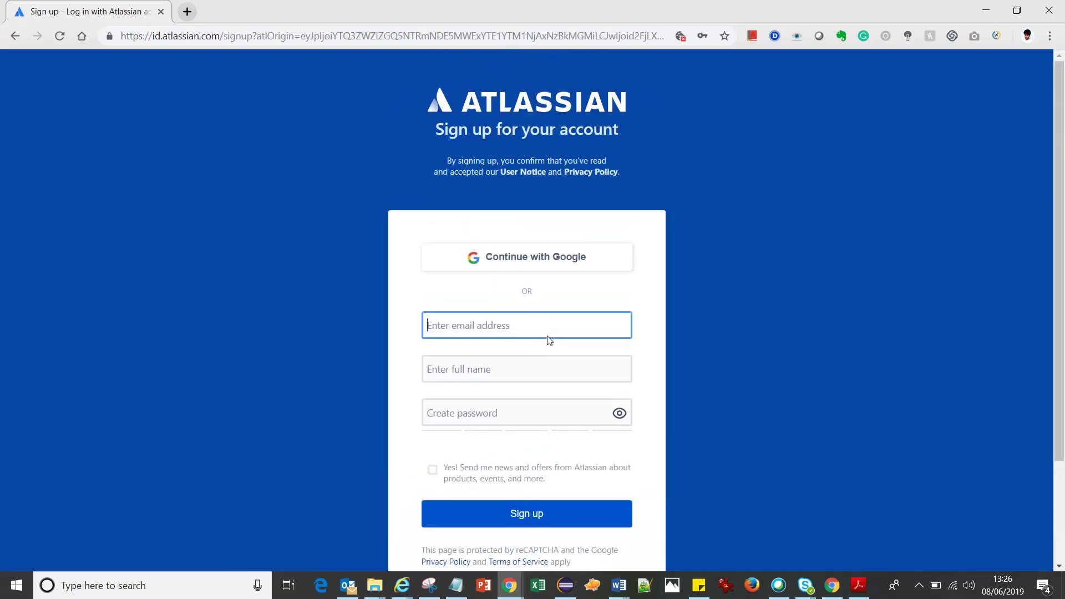
pyautogui.scroll(-3, 548, 338)
pyautogui.scroll(3, 548, 338)
pyautogui.scroll(-3, 553, 331)
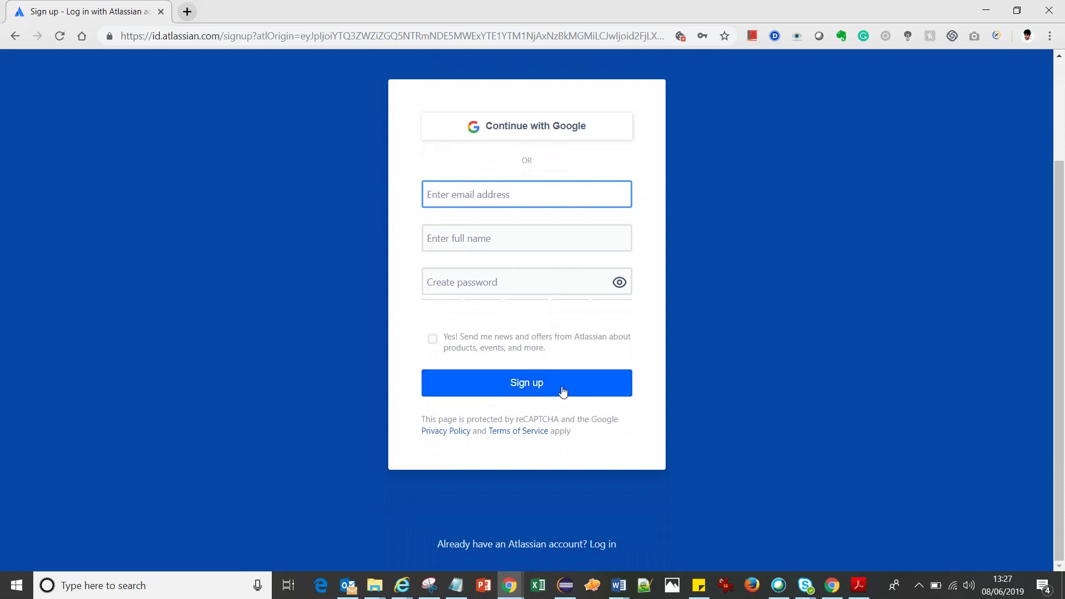
pyautogui.click(562, 391)
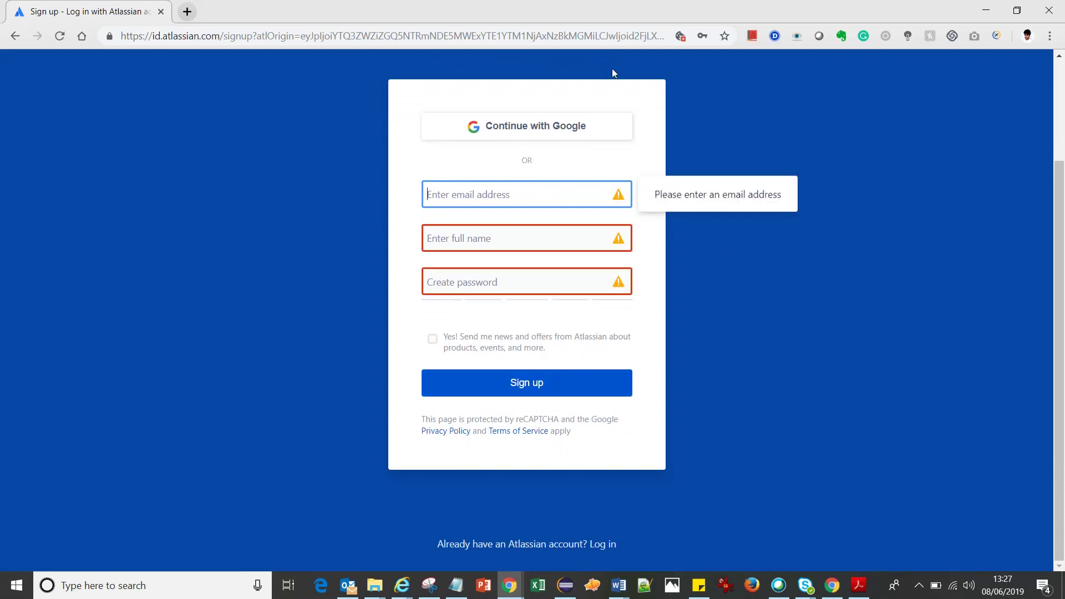
# - Search 'jira' from the address bar and open the Jira Software free trial sign-up form
pyautogui.click(465, 36)
pyautogui.write('jor')
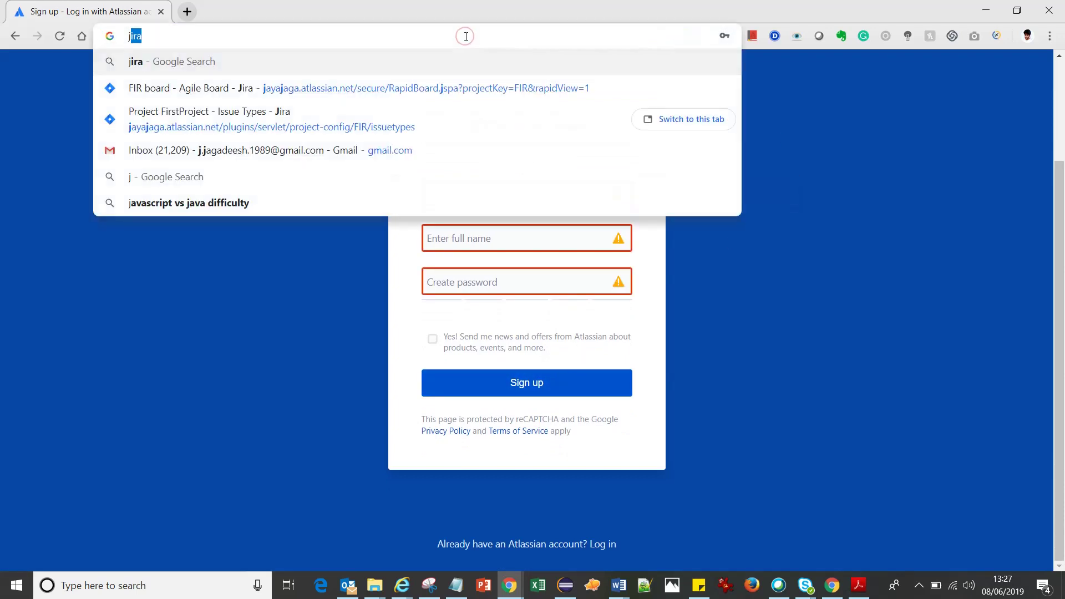
pyautogui.press('BackSpace')
pyautogui.press('BackSpace')
pyautogui.press('BackSpace')
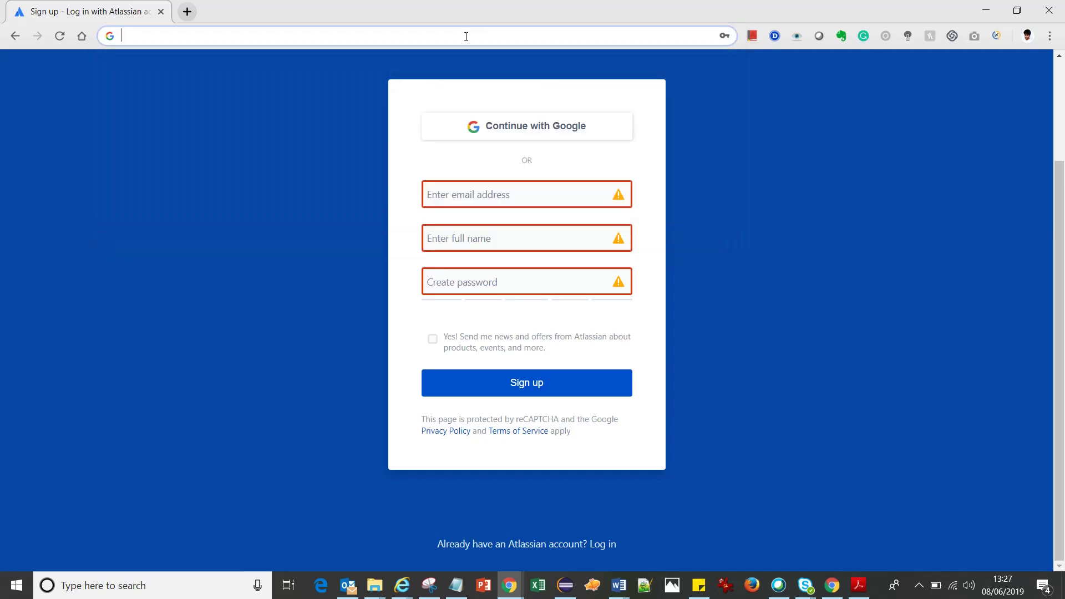
pyautogui.write('jira')
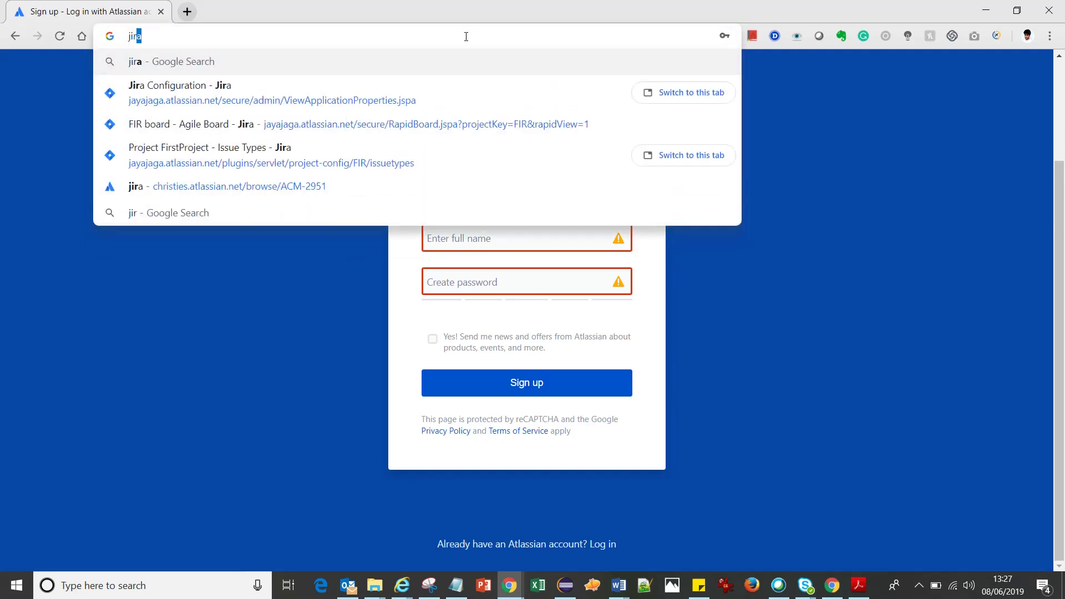
pyautogui.press('Return')
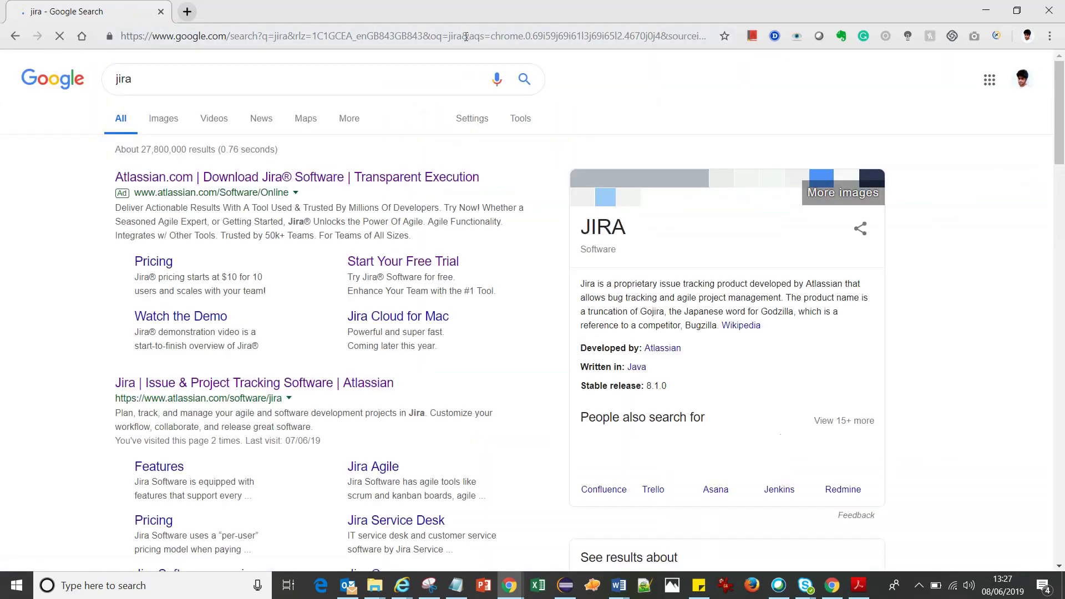
pyautogui.click(254, 178)
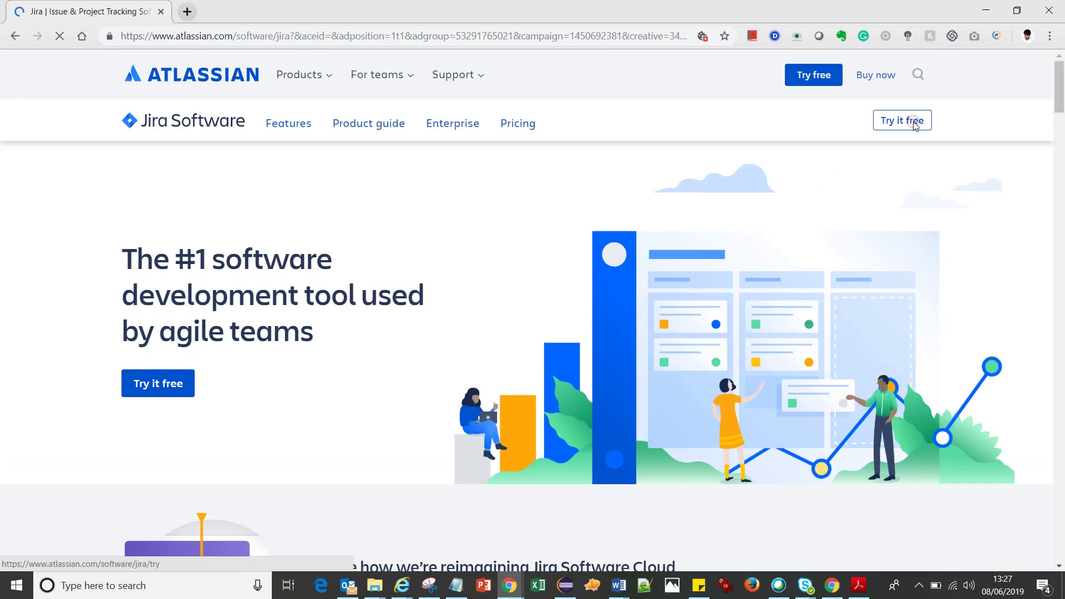
pyautogui.click(915, 123)
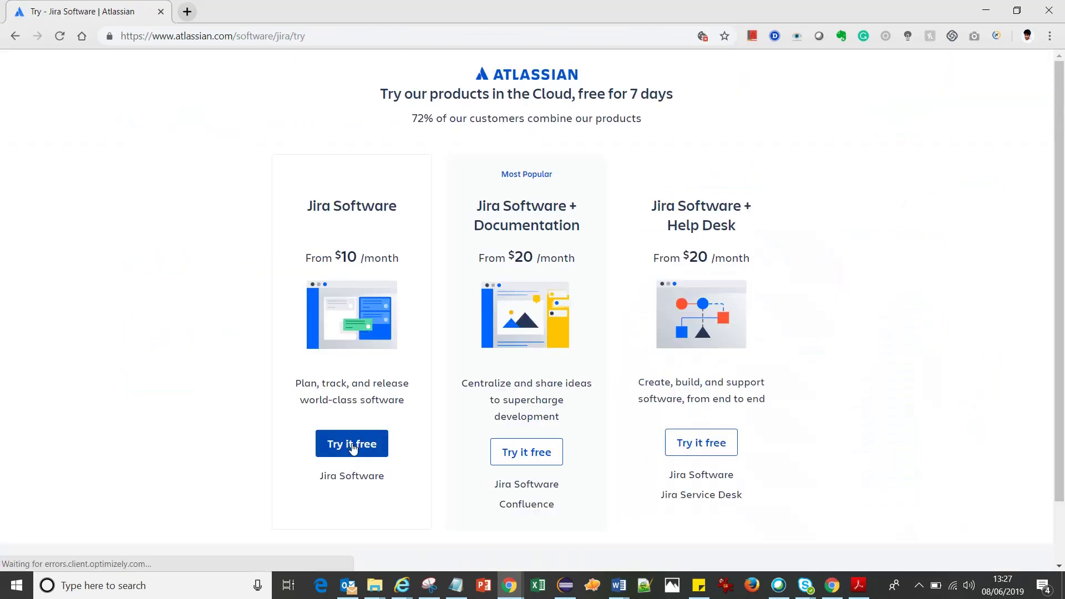
pyautogui.click(352, 446)
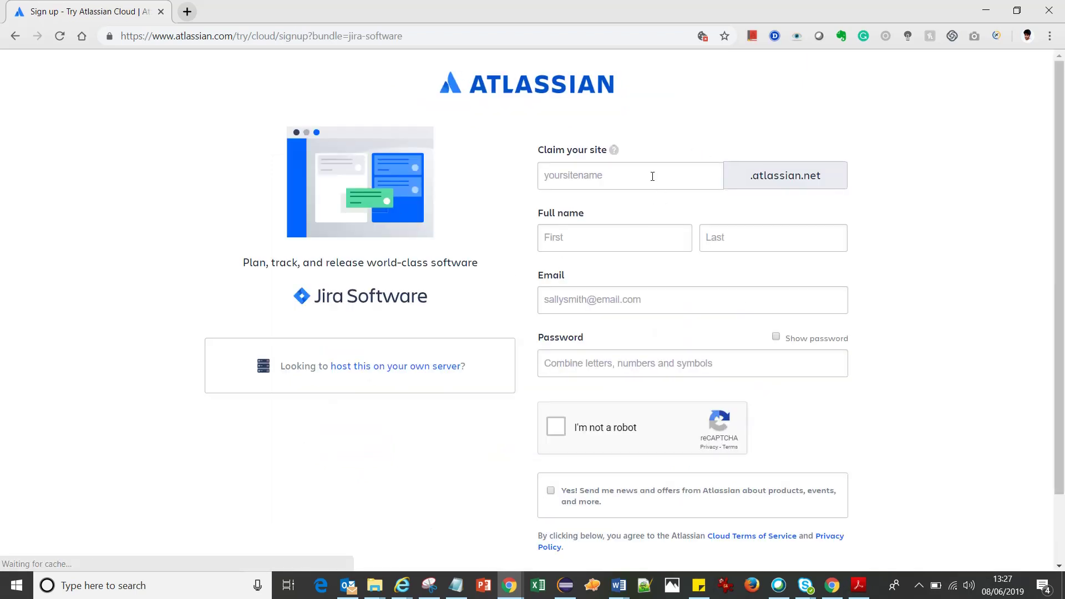
# - Enter a jagatest site name, first and last names TestFirstName/TestLastName, and paste the test e-mail
pyautogui.click(652, 175)
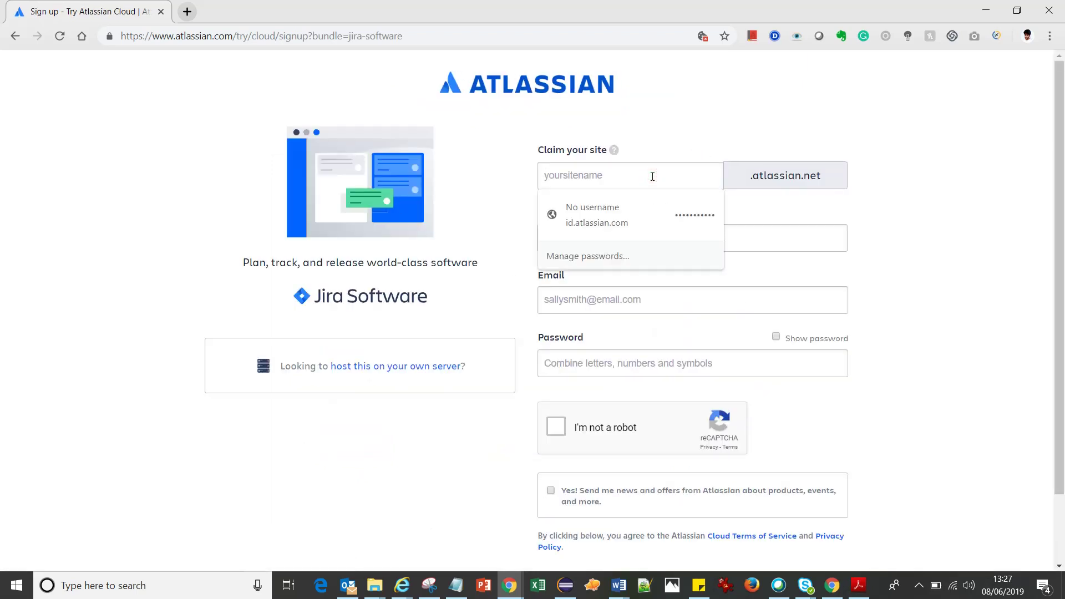
pyautogui.write('jagate')
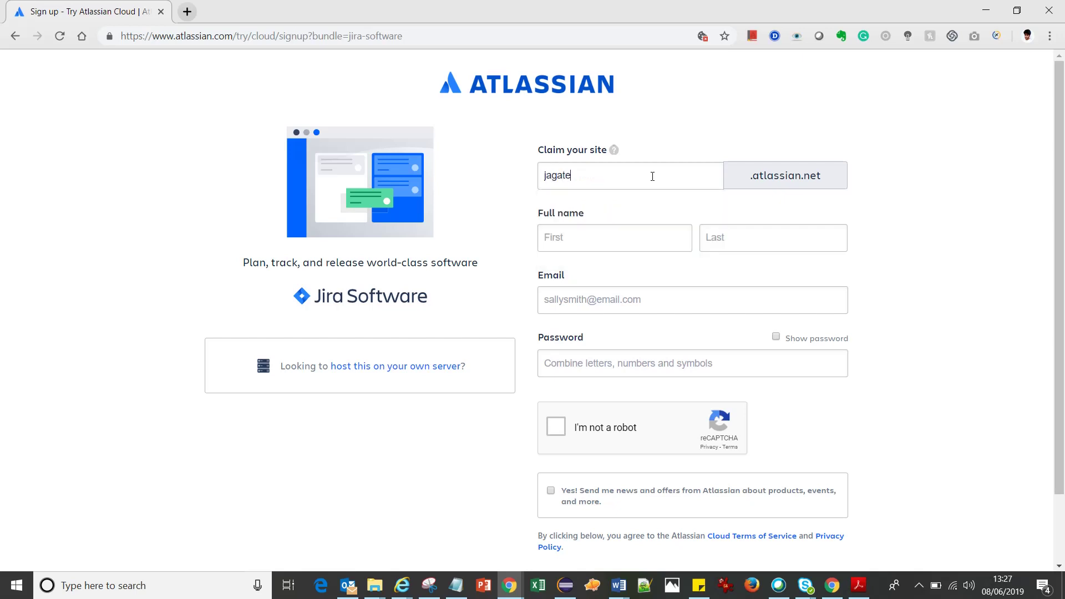
pyautogui.write('st')
pyautogui.write('tes')
pyautogui.press('BackSpace')
pyautogui.press('BackSpace')
pyautogui.write('TestFirstNameTestL')
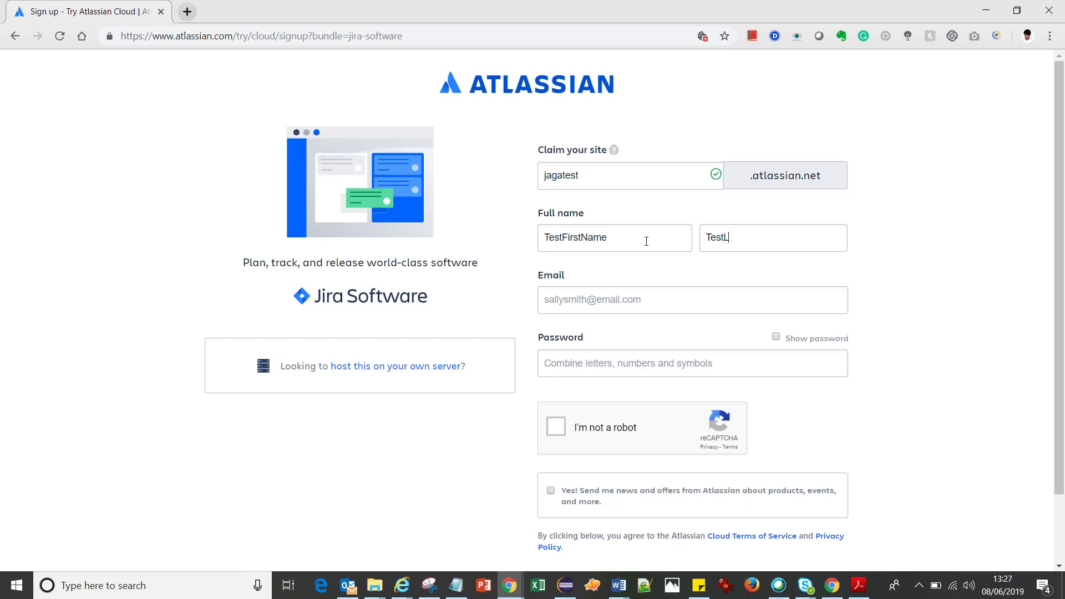
pyautogui.write('astName')
pyautogui.click(651, 308)
pyautogui.hotkey('ctrl', 'v')
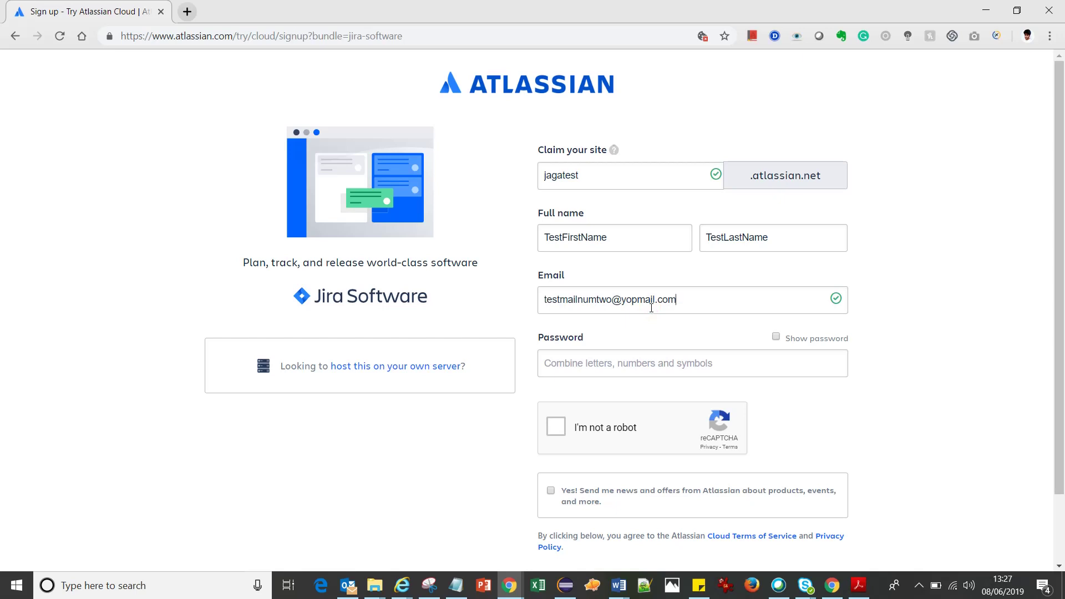
pyautogui.hotkey('alt', 'Tab')
pyautogui.hotkey('alt', 'Tab')
pyautogui.hotkey('alt', 'Tab')
pyautogui.hotkey('alt', 'Tab')
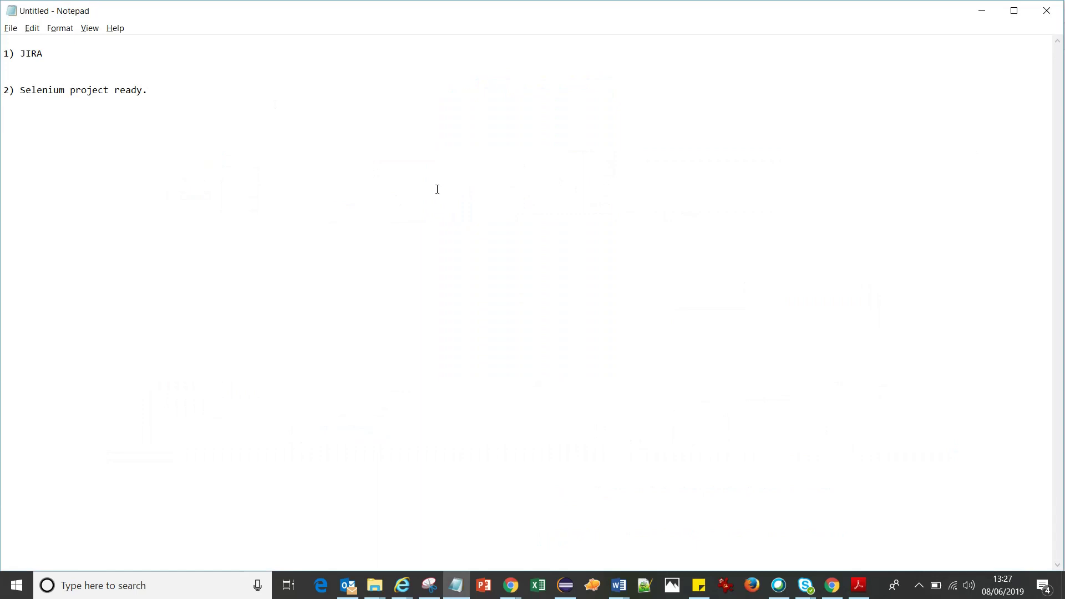
# - Add an 'email/User name:' line holding the pasted test e-mail address to the notes
pyautogui.hotkey('ctrl', 'v')
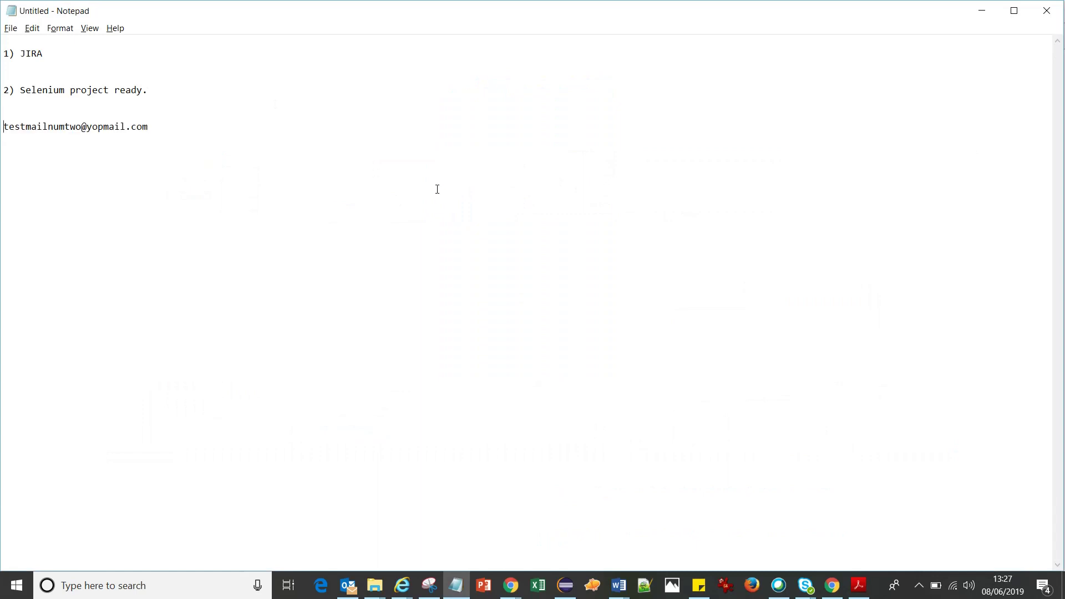
pyautogui.write('email/')
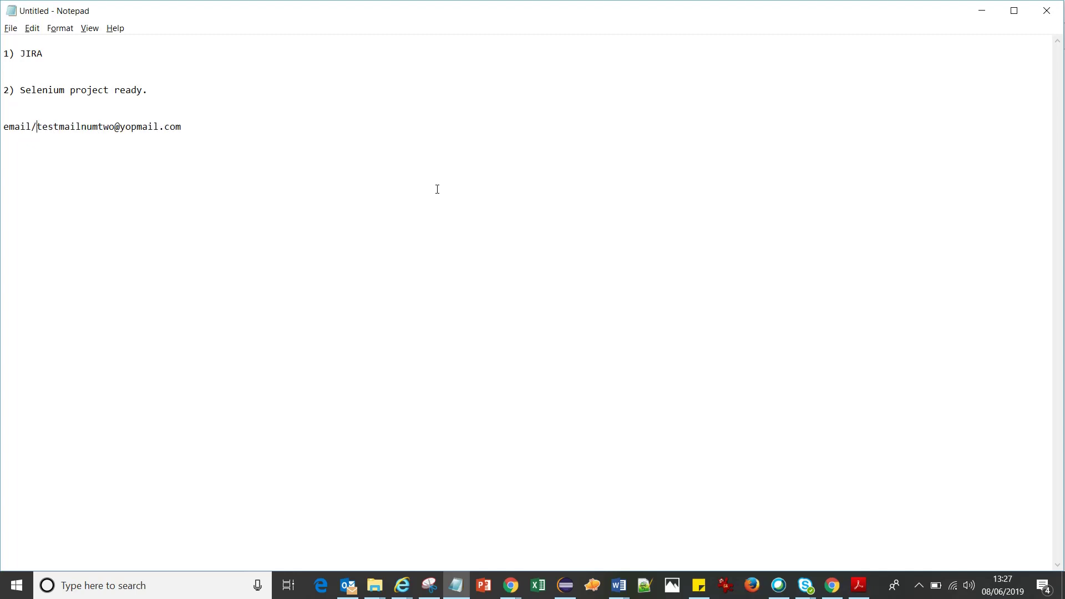
pyautogui.write('User name')
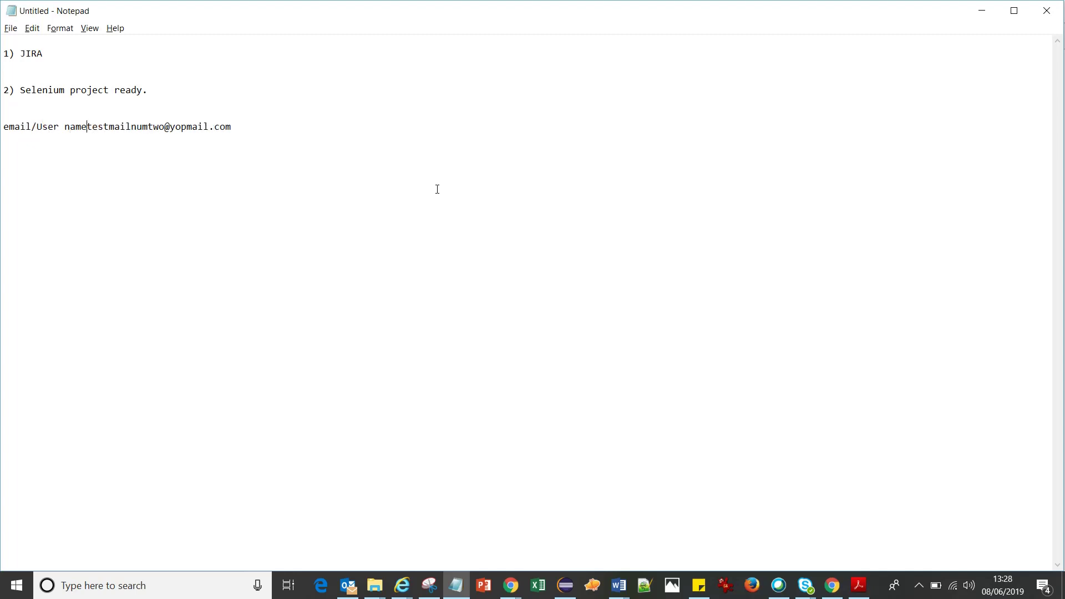
pyautogui.write(':')
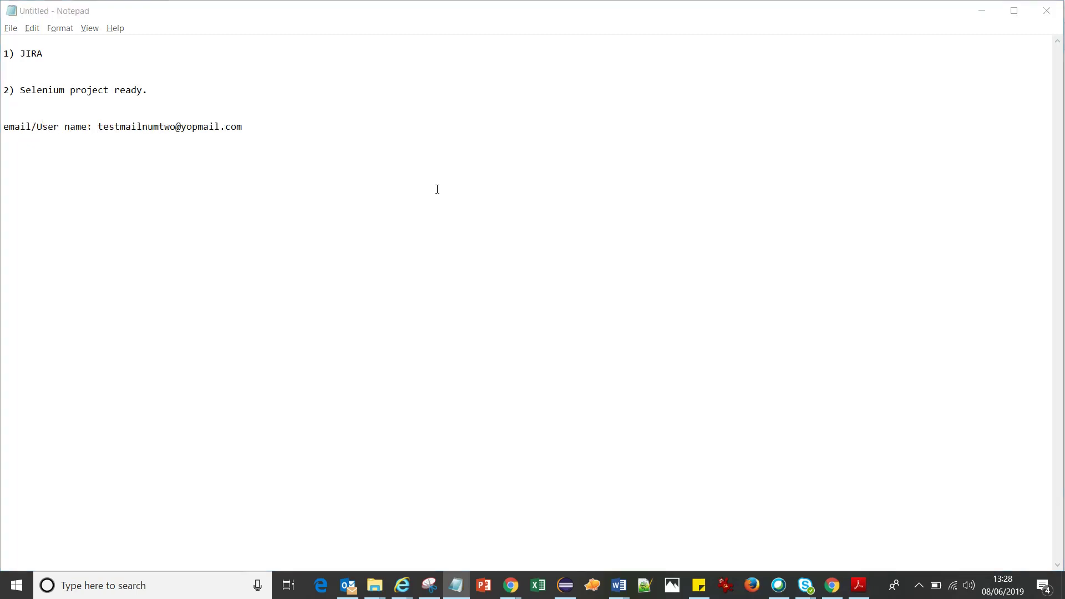
pyautogui.hotkey('alt', 'Tab')
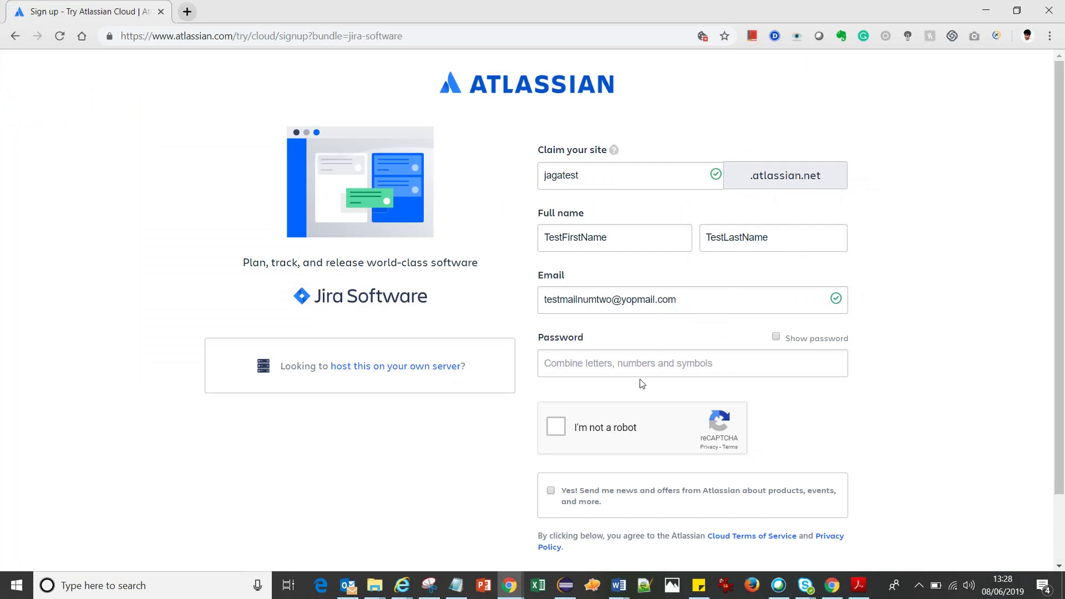
# - Type the new account's password into the sign-up form's Password field and select it
pyautogui.click(650, 362)
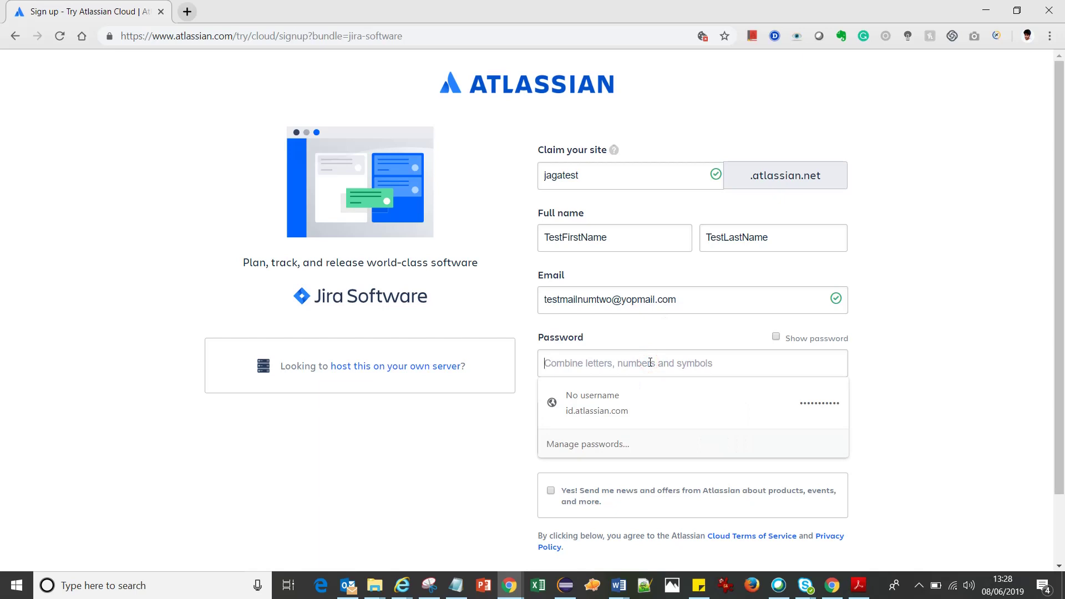
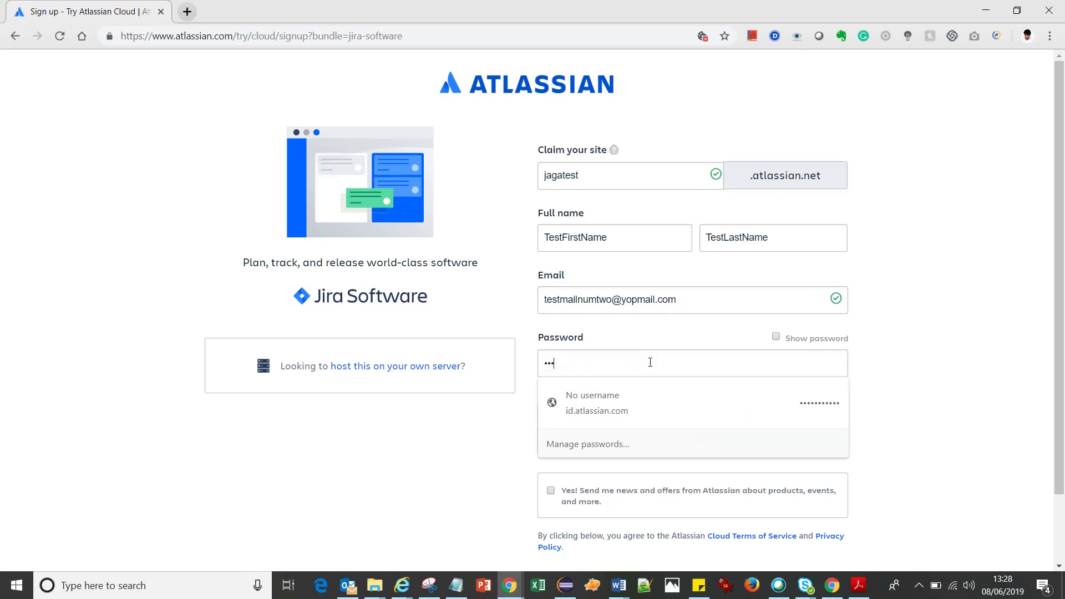
pyautogui.click(939, 406)
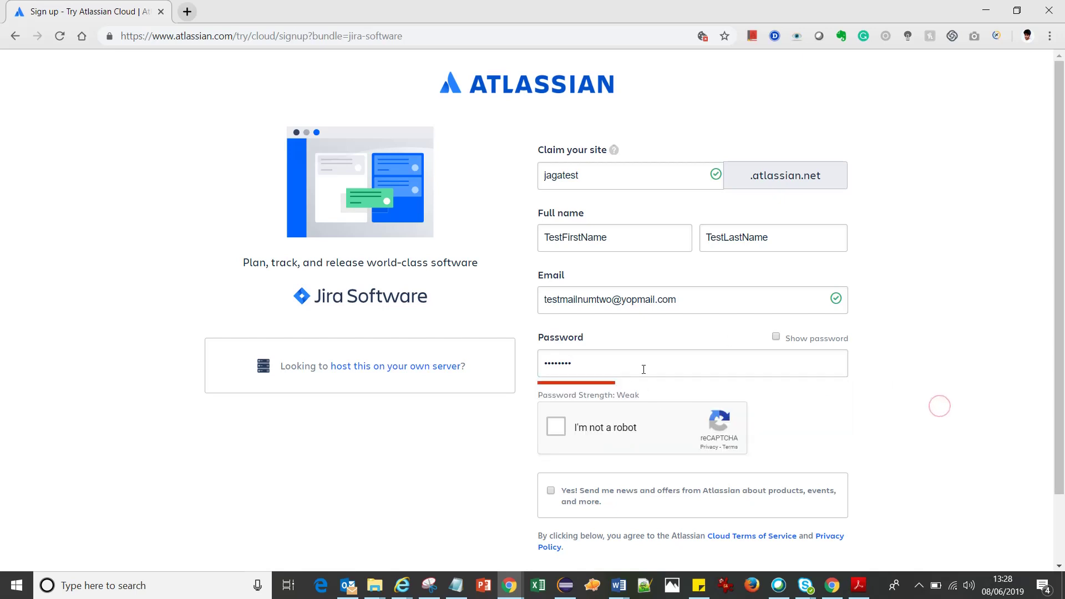
pyautogui.click(621, 361)
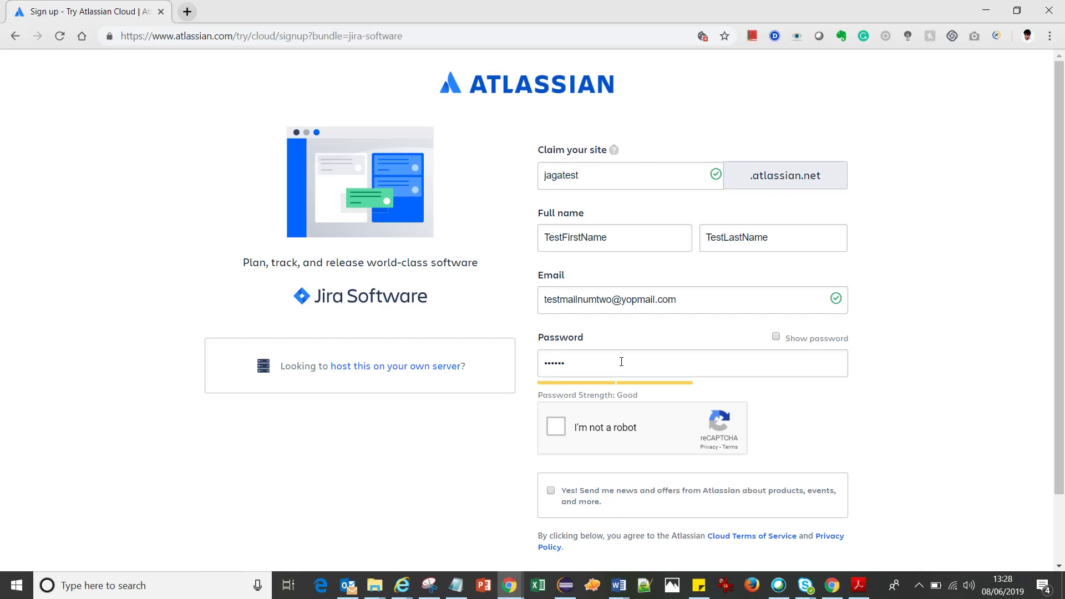
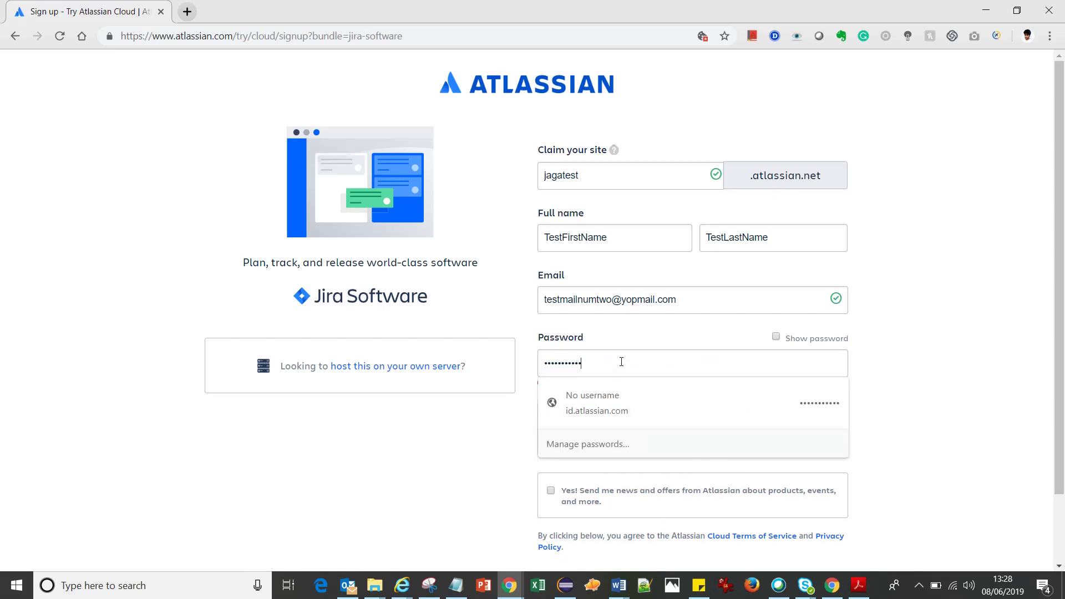
pyautogui.hotkey('ctrl', 'a')
pyautogui.hotkey('alt', 'Tab')
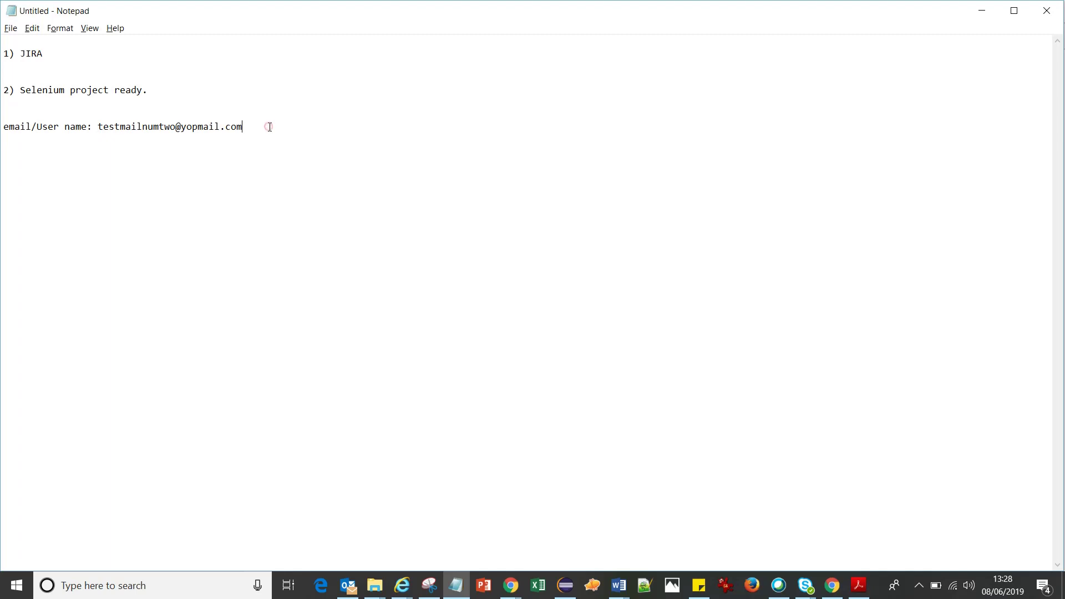
# - Add a 'Password:' line holding the account password below the username line
pyautogui.press('Return')
pyautogui.press('Return')
pyautogui.press('BackSpace')
pyautogui.press('BackSpace')
pyautogui.hotkey('ctrl', 'v')
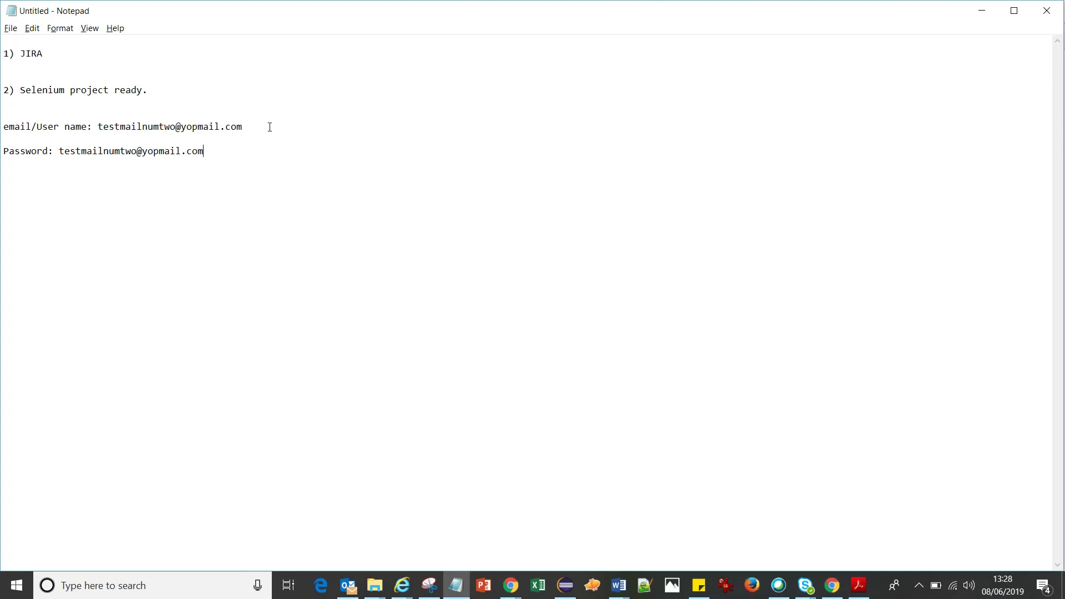
pyautogui.hotkey('ctrl', 'z')
pyautogui.press('Down')
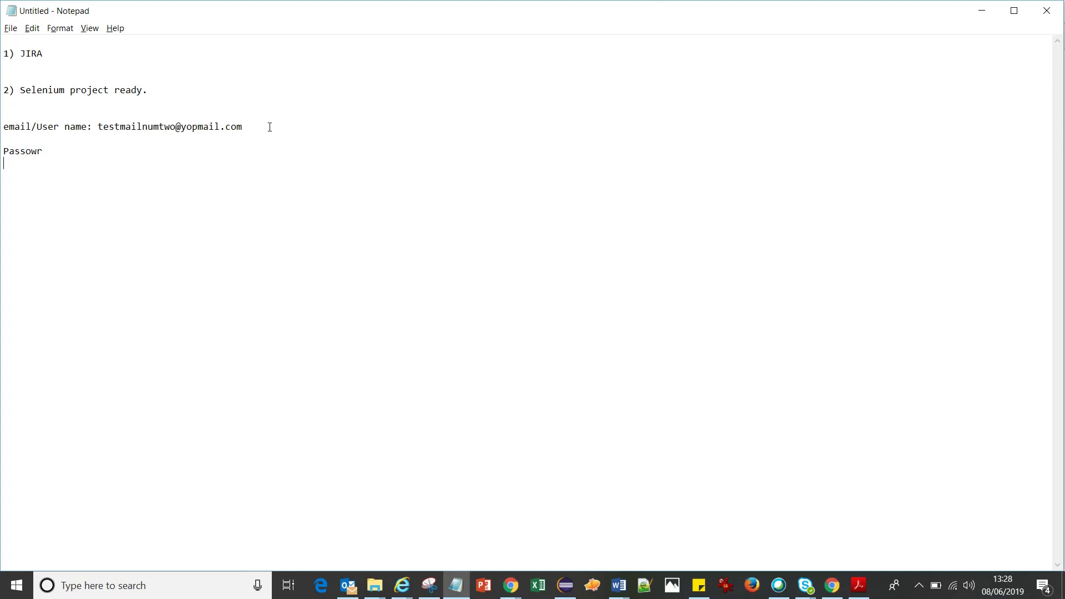
pyautogui.press('BackSpace')
pyautogui.press('BackSpace')
pyautogui.press('BackSpace')
# - Fix the capitalisation of the password's last word and select the whole value
pyautogui.doubleClick(127, 153)
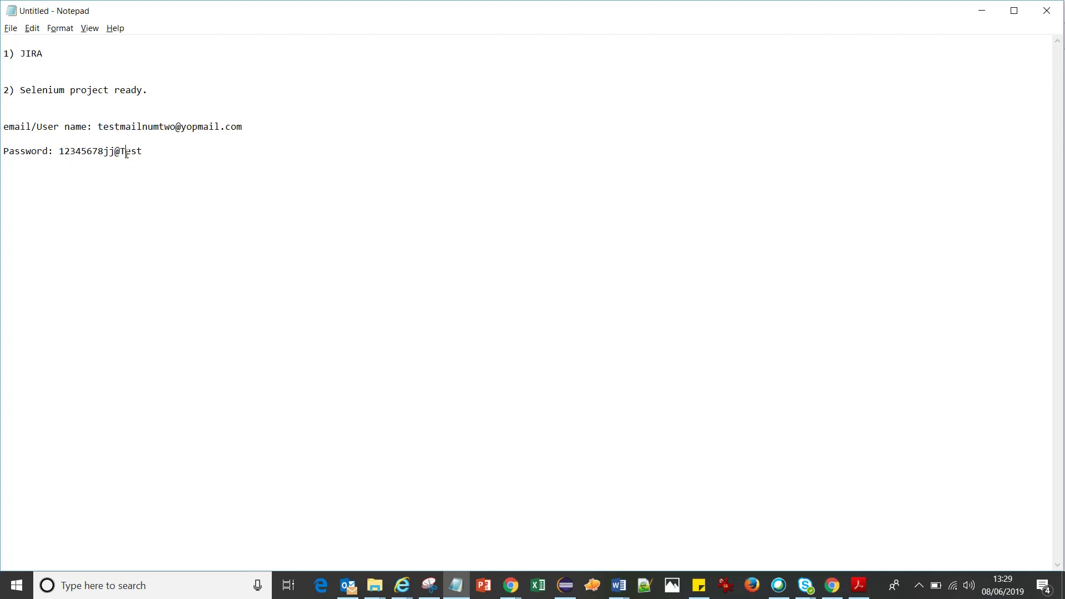
pyautogui.moveTo(60, 151); pyautogui.dragTo(141, 152)
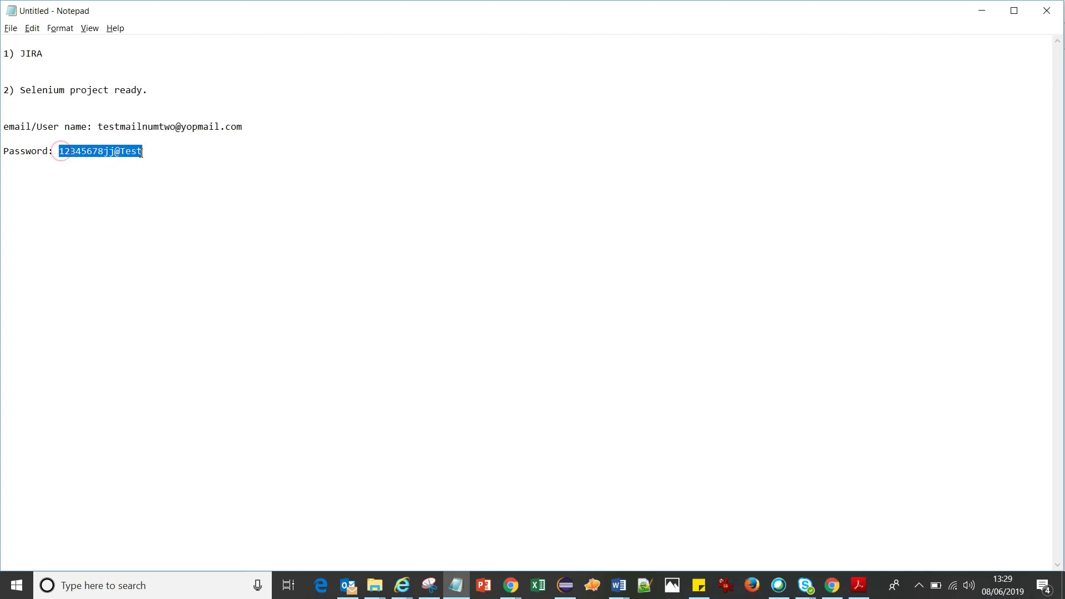
pyautogui.hotkey('alt', 'Tab')
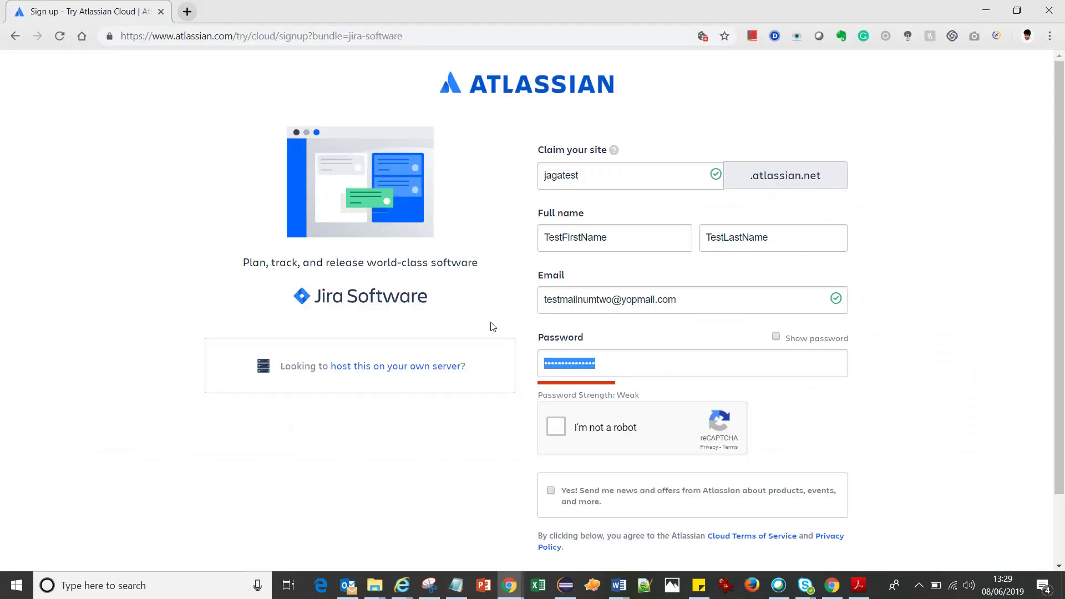
# - Paste the password into the sign-up form and start the reCAPTCHA check
pyautogui.hotkey('ctrl', 'v')
pyautogui.click(886, 444)
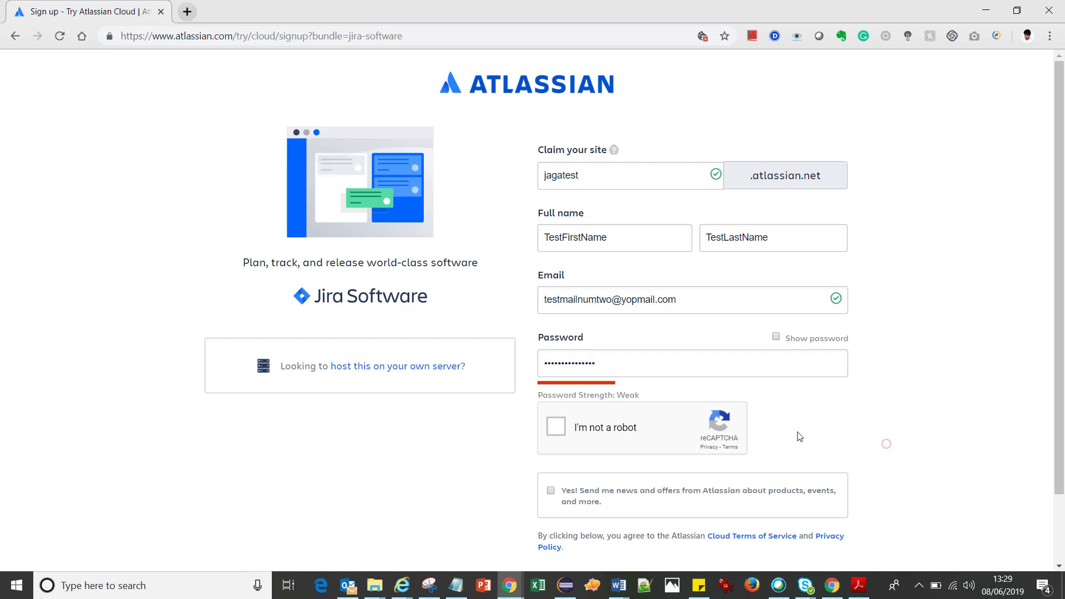
pyautogui.click(558, 427)
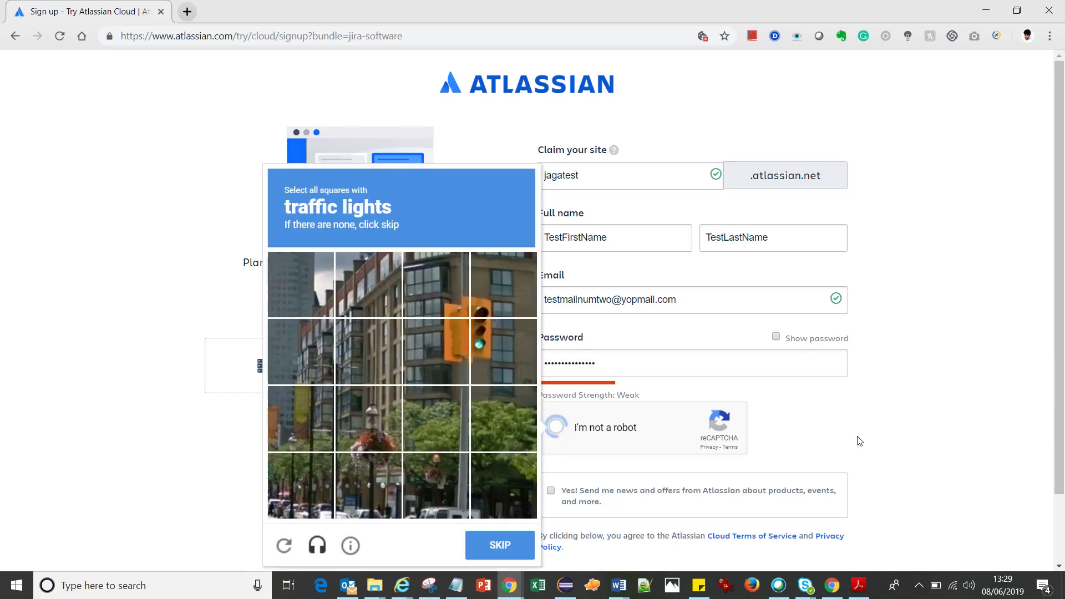
pyautogui.click(858, 441)
pyautogui.scroll(-2, 858, 440)
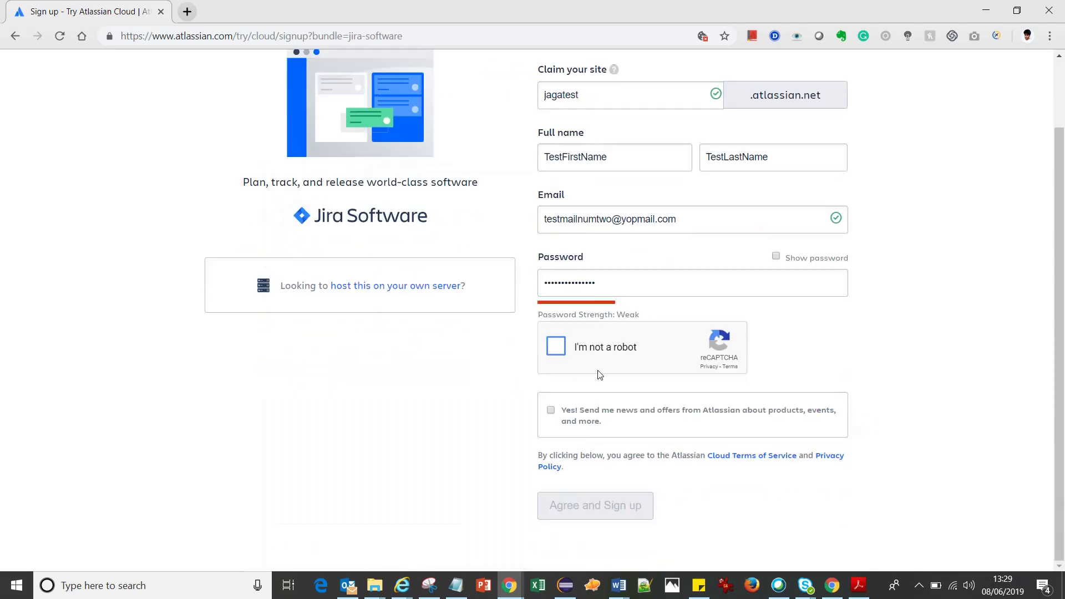
pyautogui.click(556, 345)
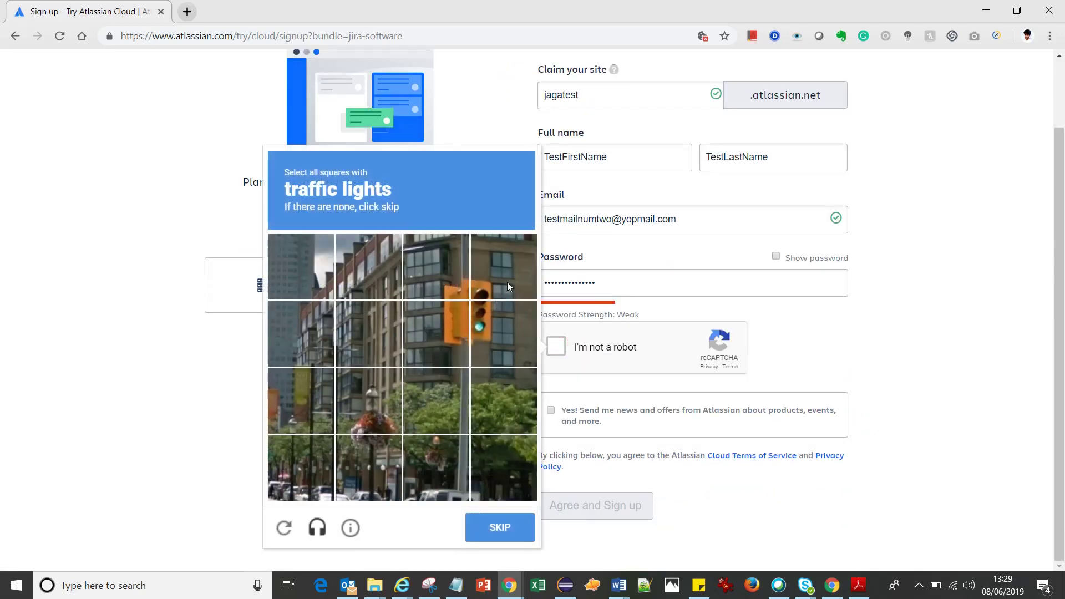
# - Tick the four traffic-light tiles in the first image challenge
pyautogui.click(507, 282)
pyautogui.click(500, 353)
pyautogui.click(441, 328)
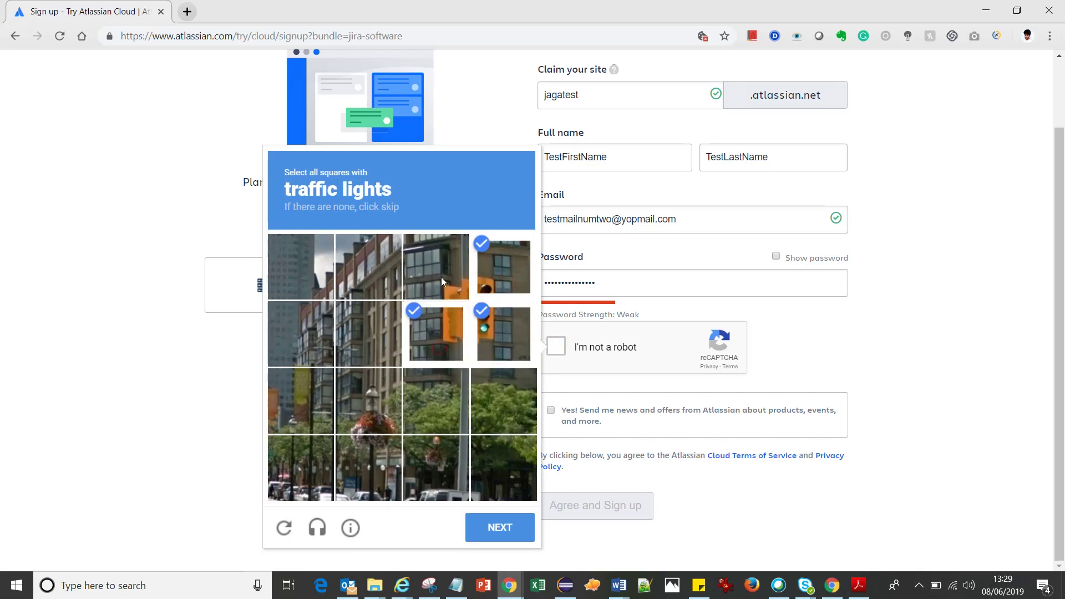
pyautogui.click(441, 278)
pyautogui.click(506, 531)
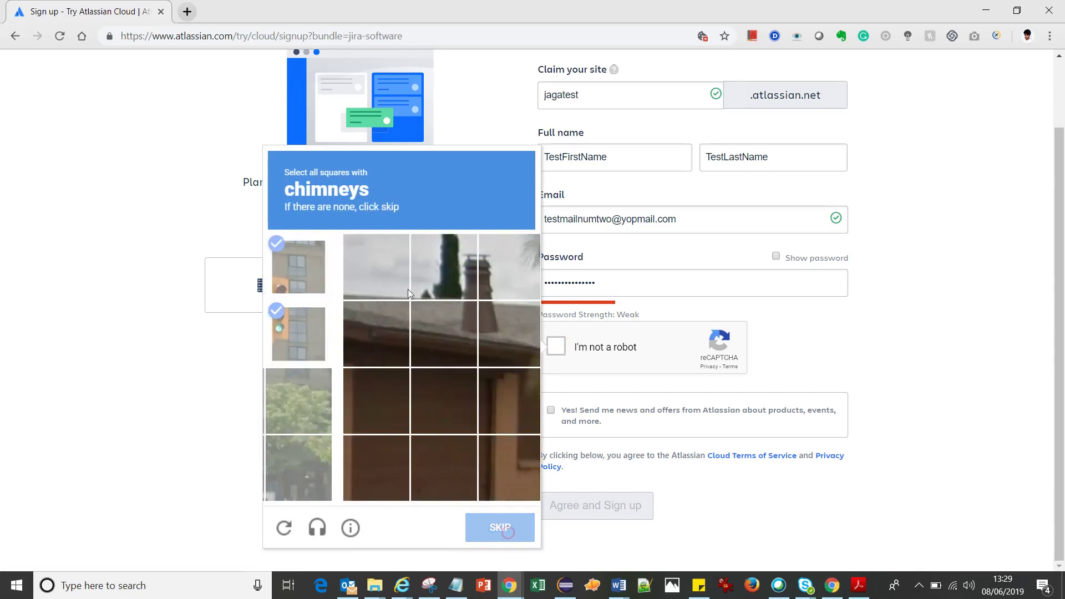
# - Tick the four chimney tiles and verify, untick news and offers, then Agree and Sign up
pyautogui.click(368, 275)
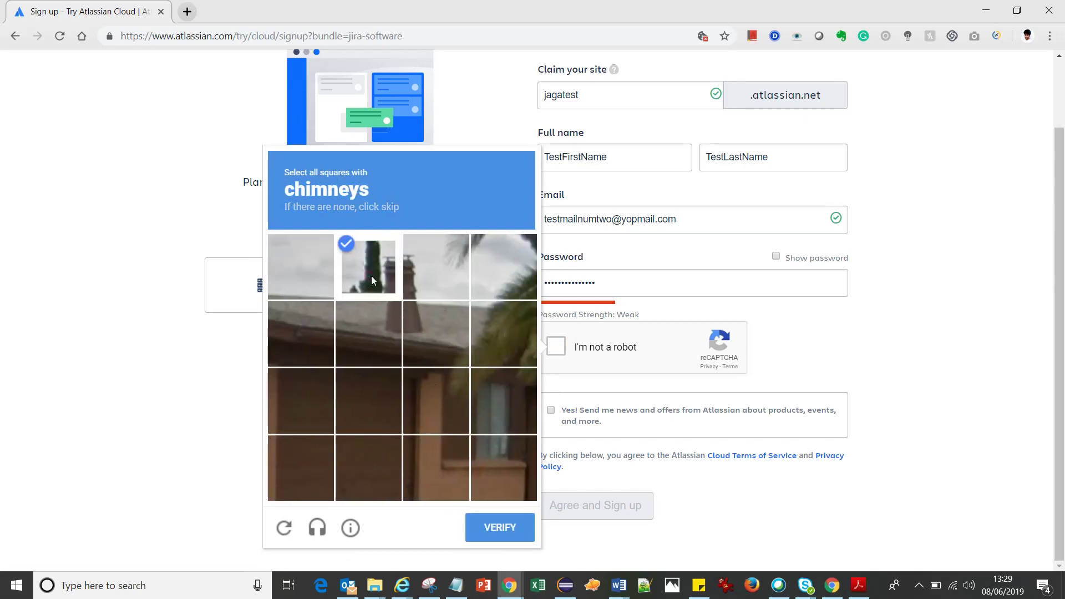
pyautogui.click(416, 277)
pyautogui.click(427, 327)
pyautogui.click(385, 327)
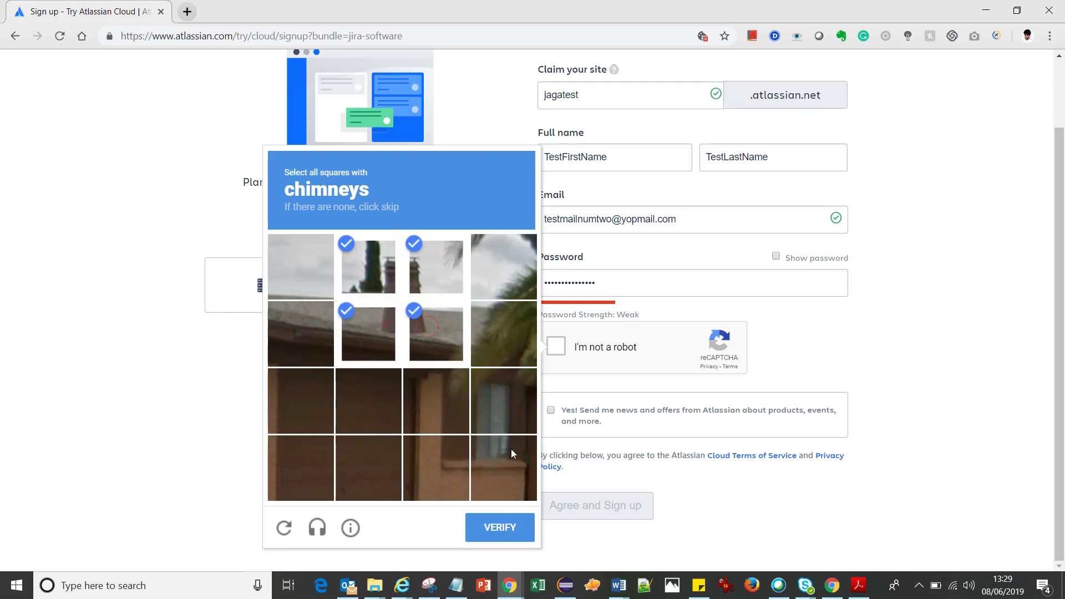
pyautogui.click(499, 527)
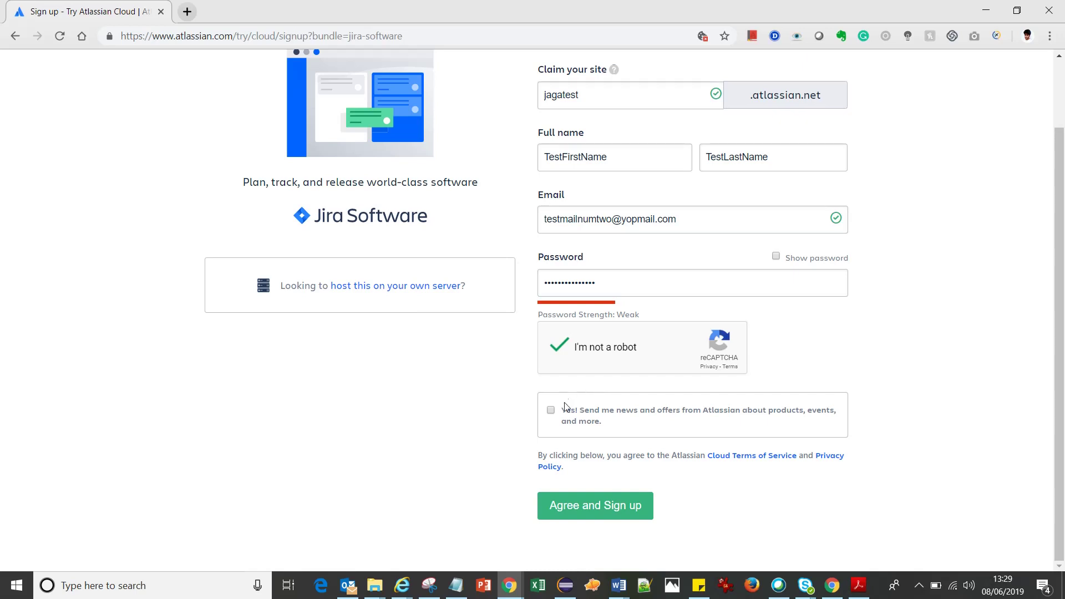
pyautogui.click(550, 412)
pyautogui.click(596, 509)
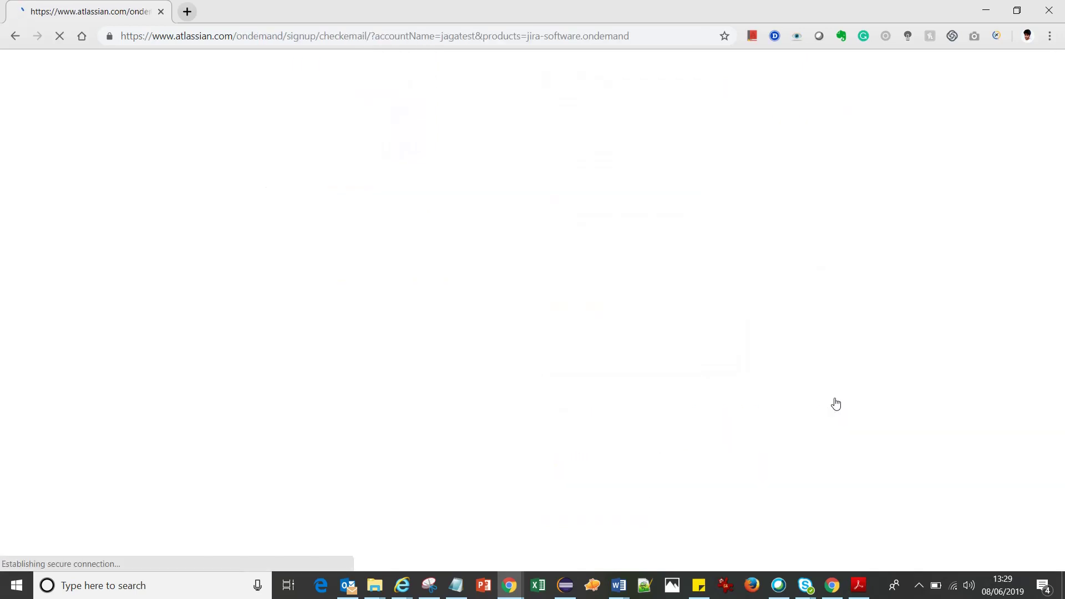
# - Snap Notepad to the right half beside the Atlassian page, then maximize Chrome
pyautogui.hotkey('alt', 'Tab')
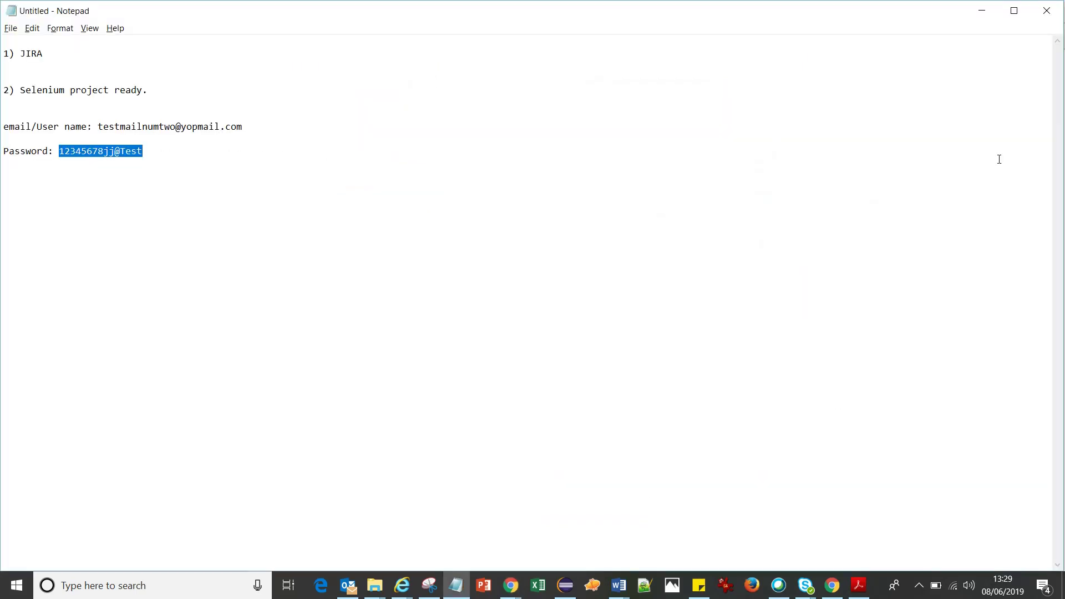
pyautogui.click(1014, 10)
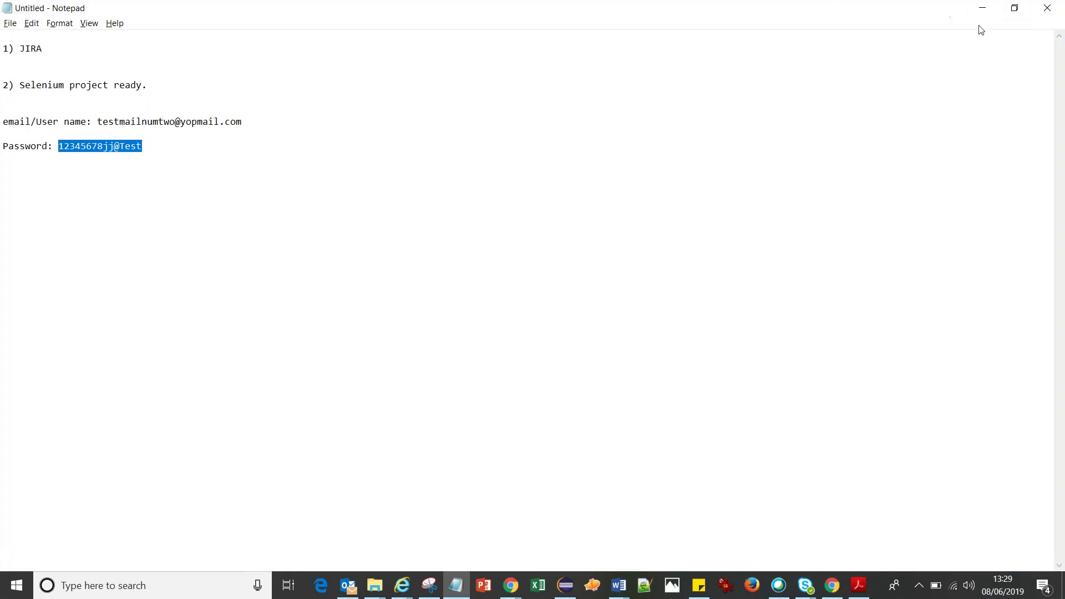
pyautogui.doubleClick(863, 15)
pyautogui.moveTo(1062, 35); pyautogui.dragTo(1063, 35)
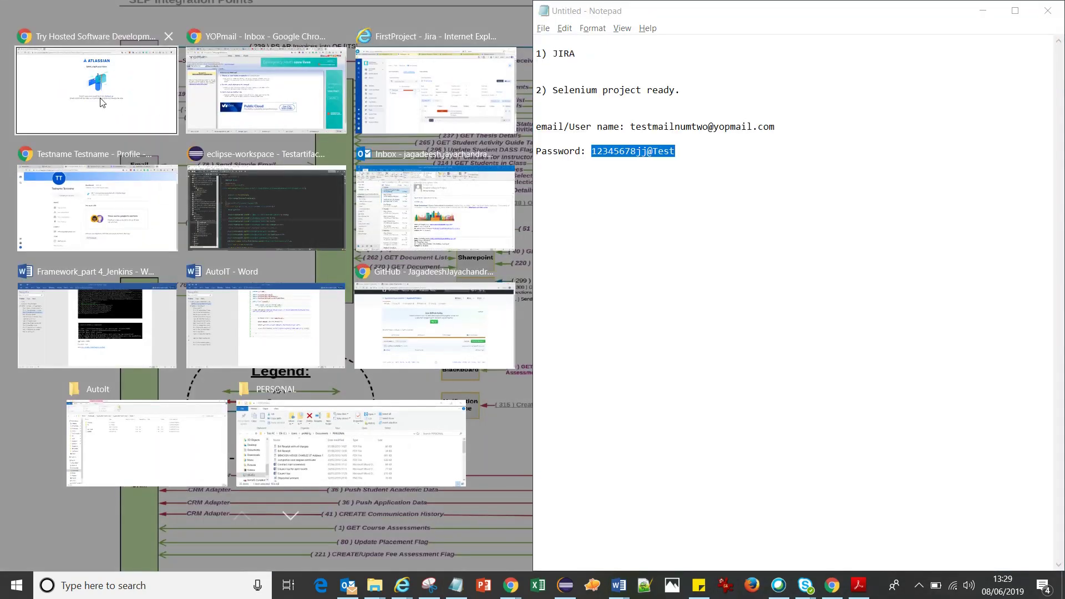
pyautogui.click(113, 108)
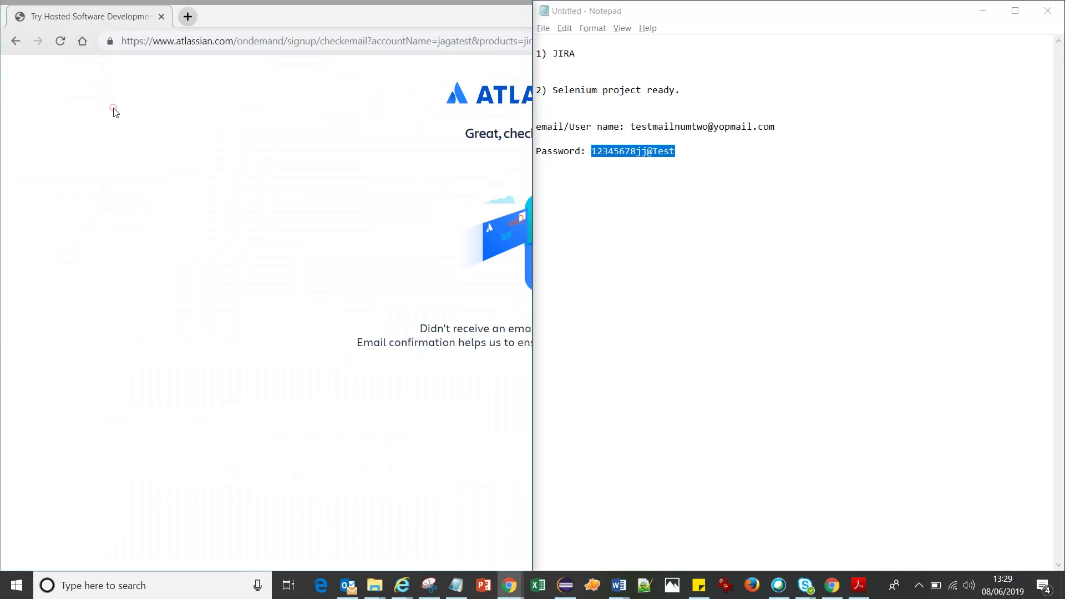
pyautogui.click(724, 153)
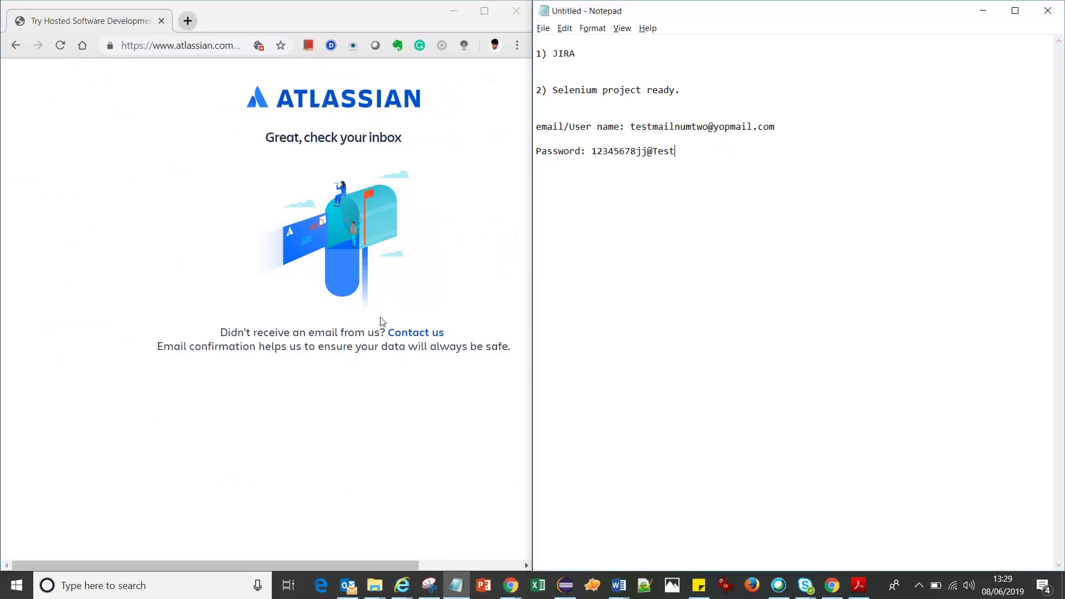
pyautogui.doubleClick(485, 11)
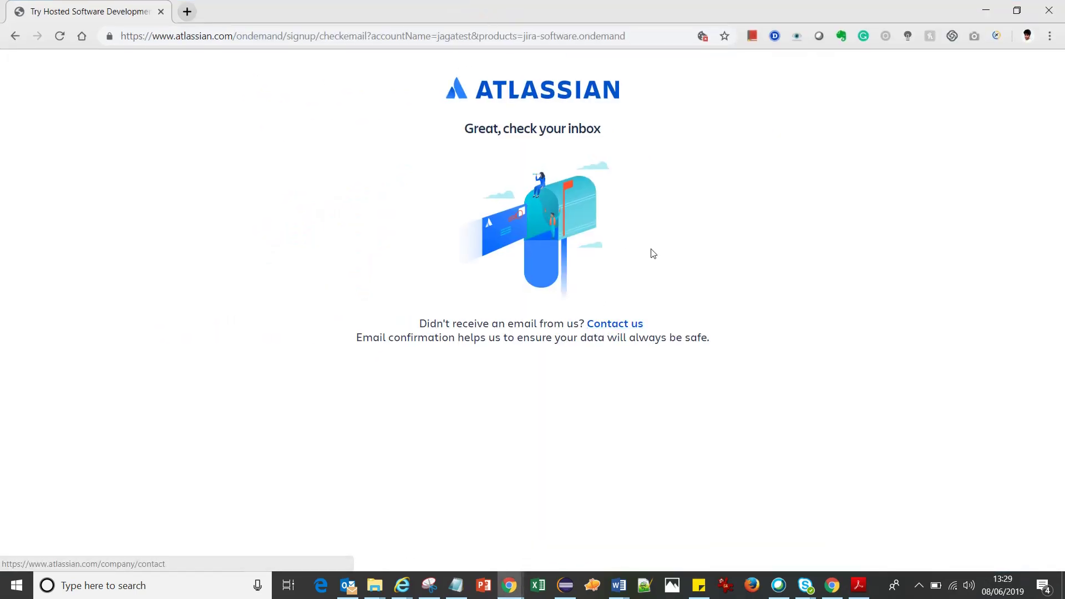
pyautogui.hotkey('alt', 'Tab')
pyautogui.hotkey('alt', 'Tab')
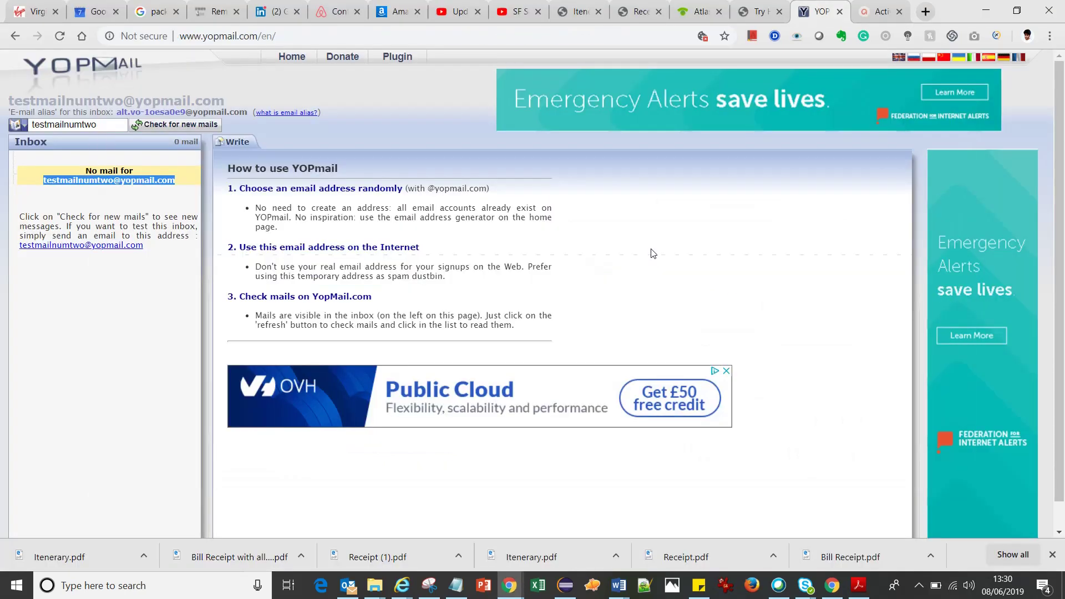
pyautogui.click(171, 125)
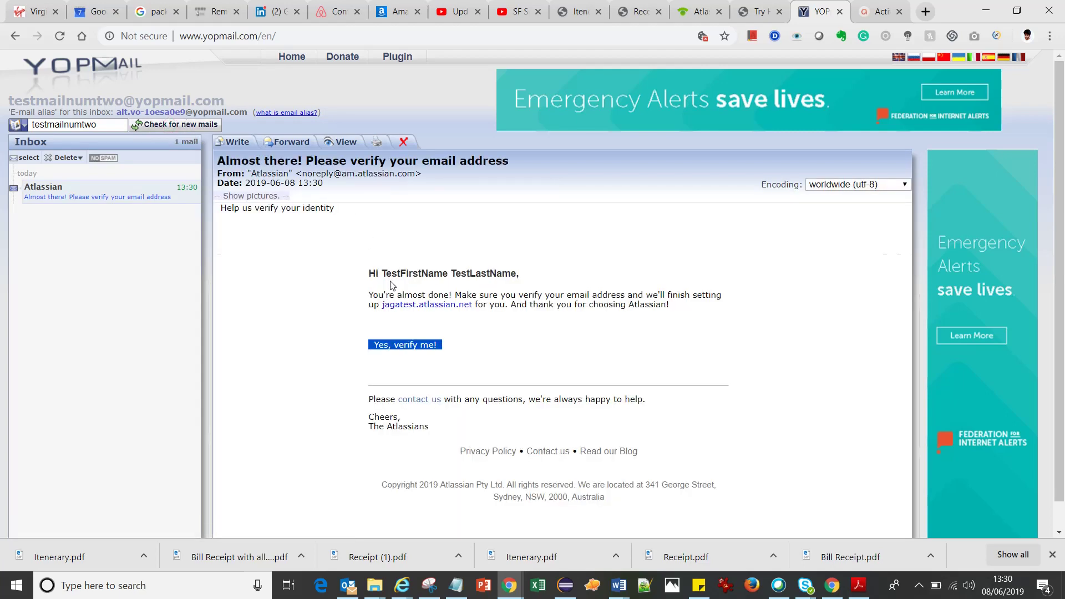
pyautogui.click(114, 198)
pyautogui.click(411, 345)
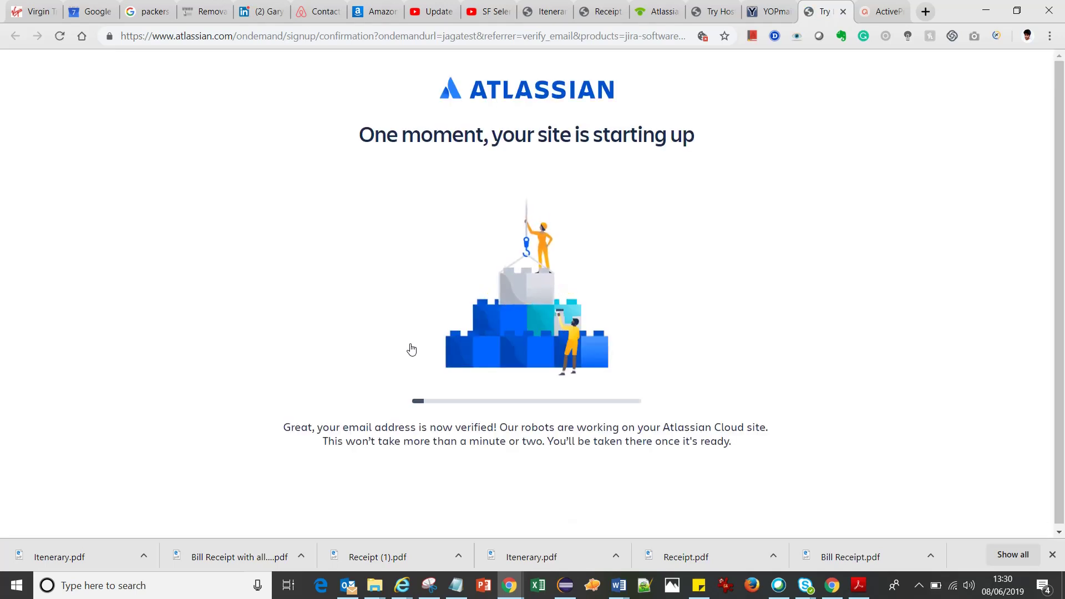
# - Delete the 'Selenium project ready' line from the Notepad notes and tidy the leftover lines
pyautogui.hotkey('alt', 'Tab')
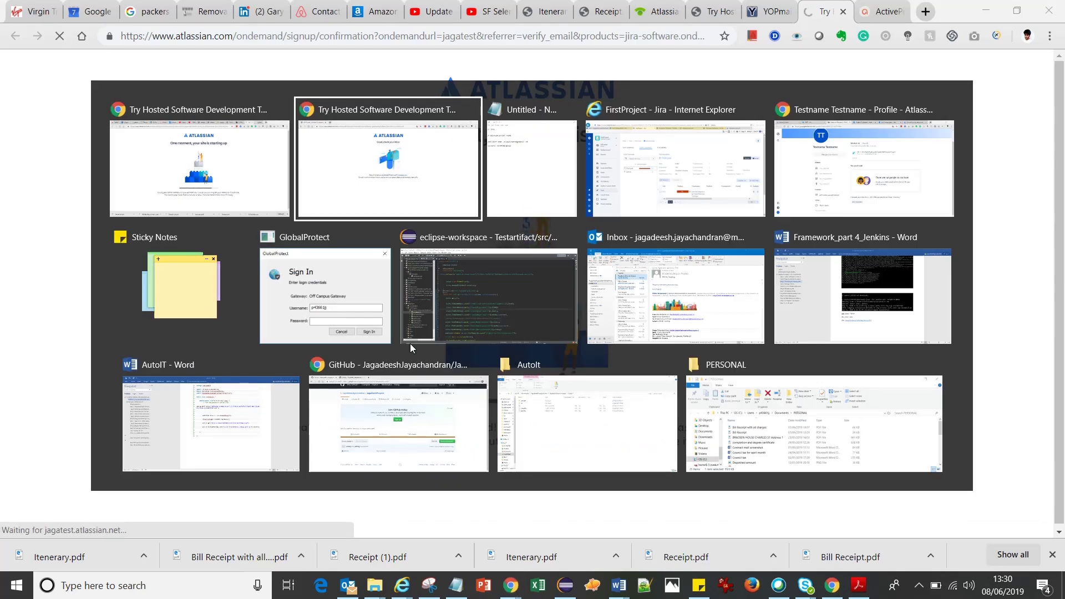
pyautogui.hotkey('alt', 'Tab')
pyautogui.click(581, 54)
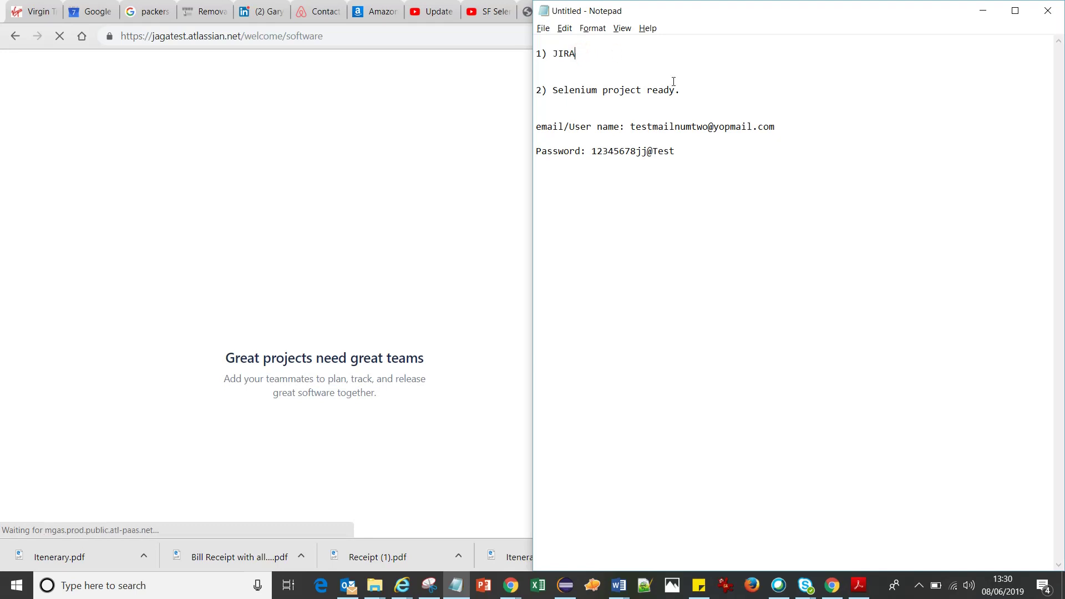
pyautogui.moveTo(683, 89); pyautogui.dragTo(542, 92)
pyautogui.press('Delete')
pyautogui.press('Delete')
pyautogui.press('Delete')
pyautogui.press('Delete')
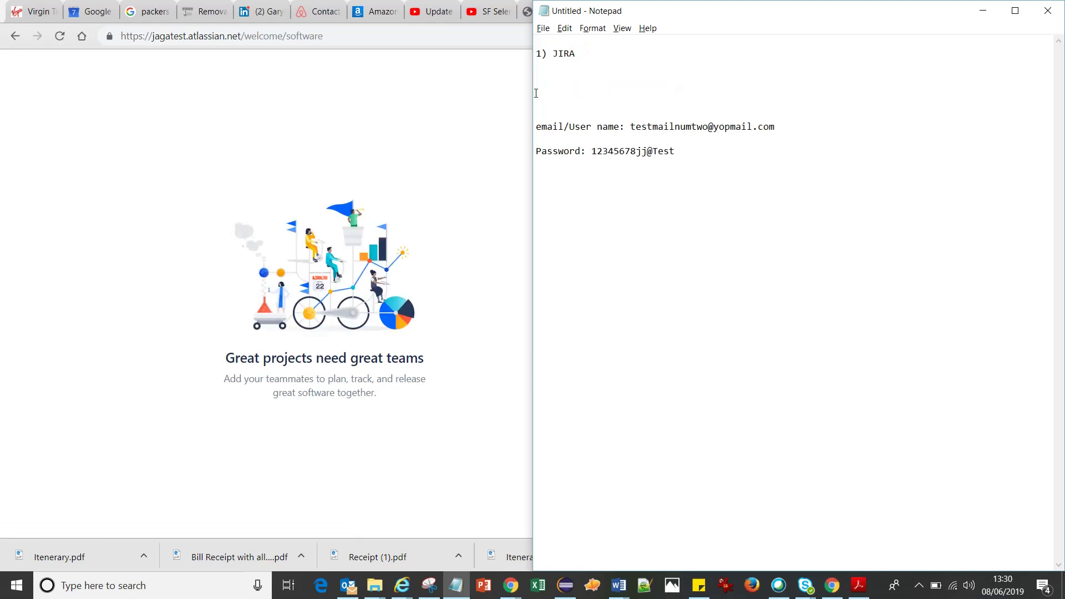
pyautogui.press('BackSpace')
pyautogui.press('Delete')
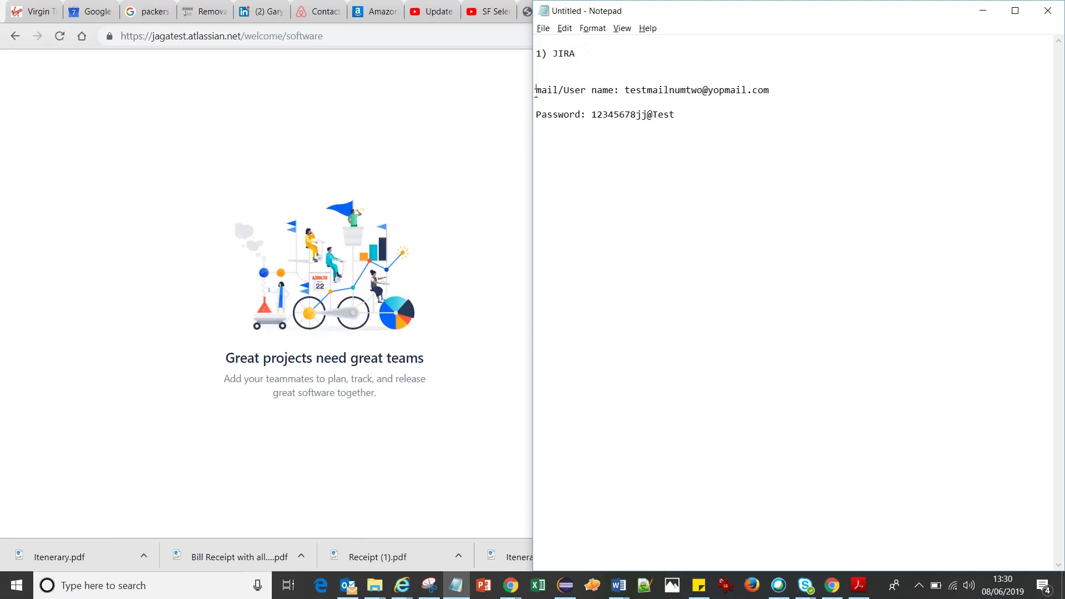
pyautogui.write('e')
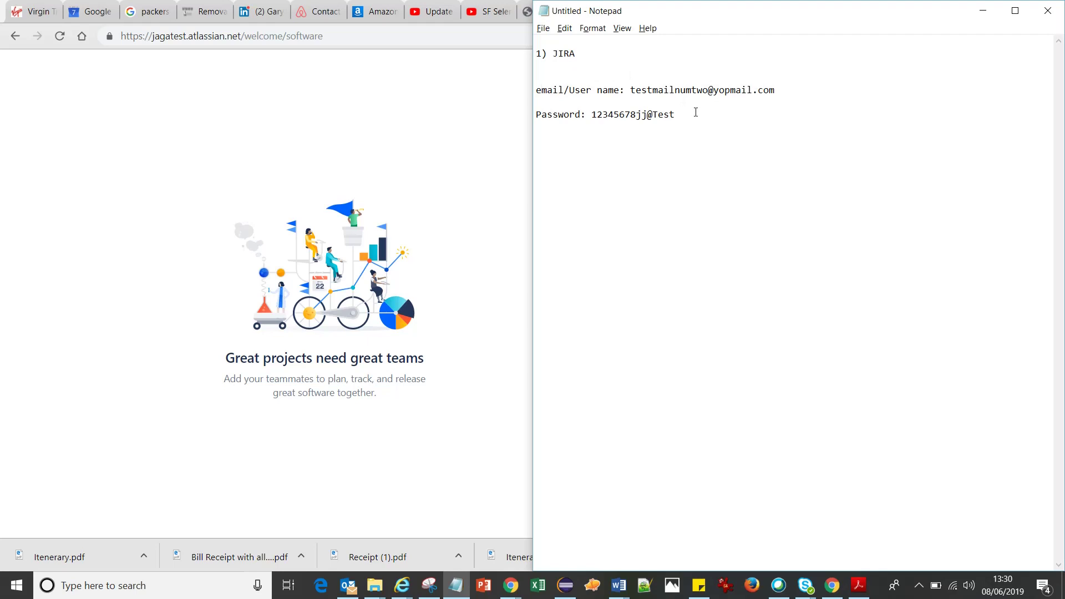
# - Add 'Zapi Zephyr' and 'Write test case' lines below the Password line
pyautogui.press('Down')
pyautogui.press('Down')
pyautogui.press('Down')
pyautogui.press('Down')
pyautogui.press('Down')
pyautogui.write('Zapi ')
pyautogui.write('Zephyr')
pyautogui.press('Return')
pyautogui.write('Write test case')
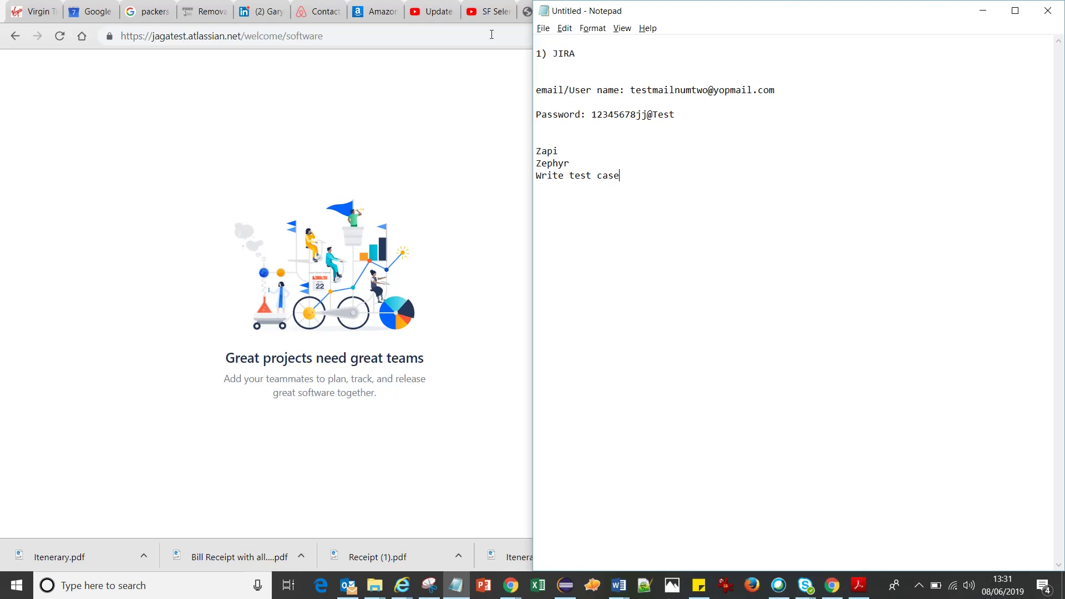
# - Skip the teammate invite and setup questions, then pick the classic Kanban template
pyautogui.click(480, 146)
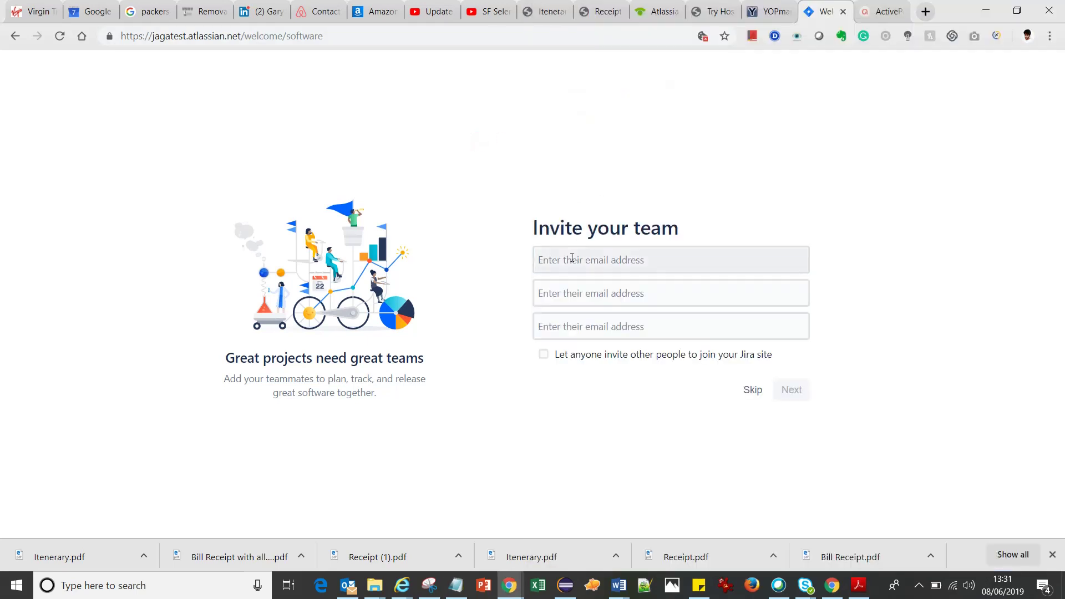
pyautogui.click(755, 395)
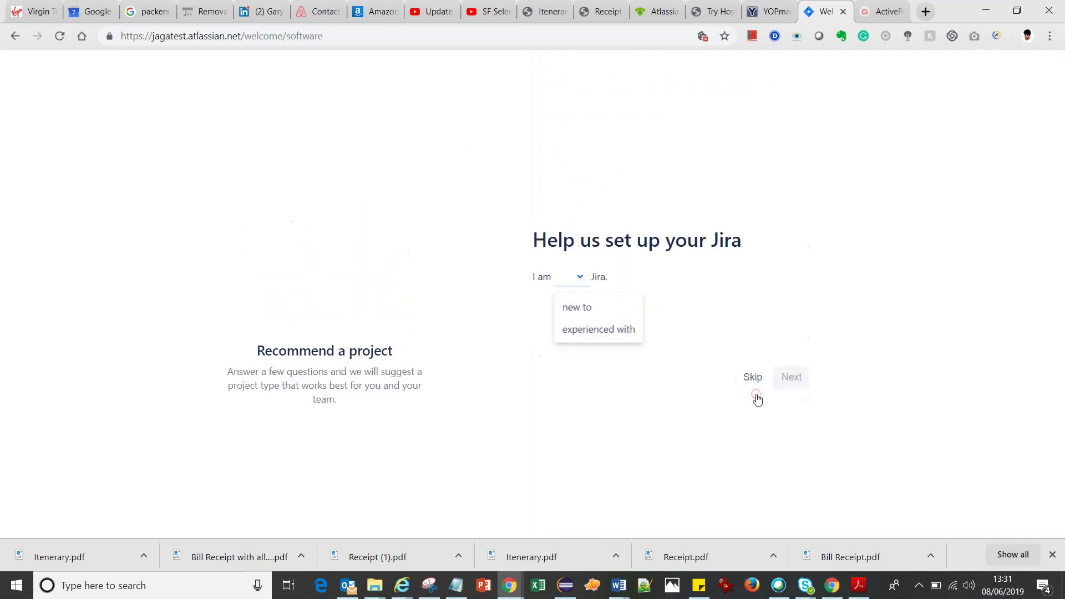
pyautogui.click(753, 381)
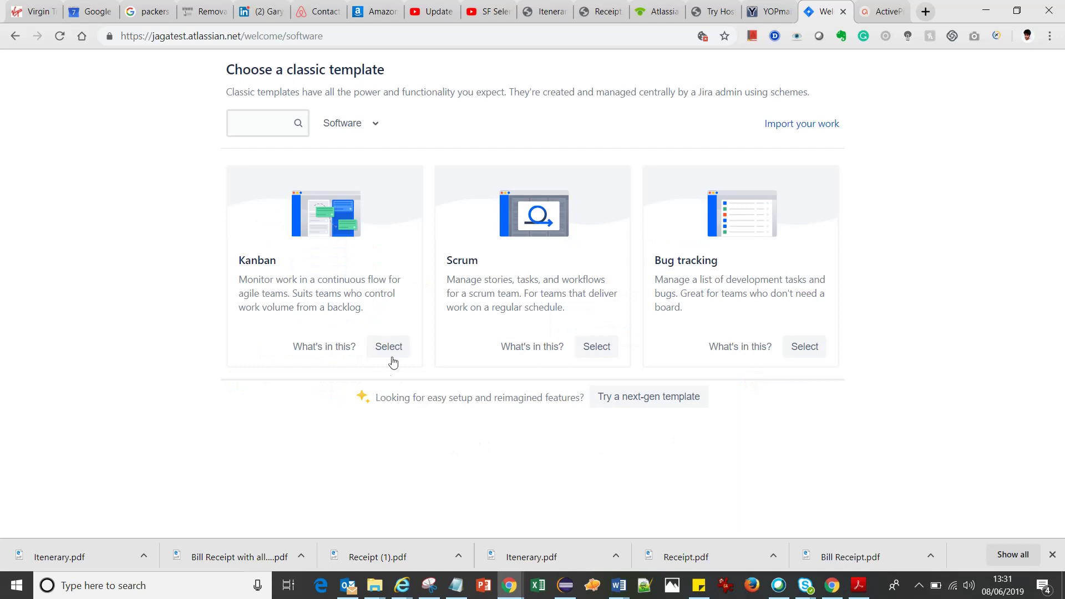
pyautogui.click(391, 349)
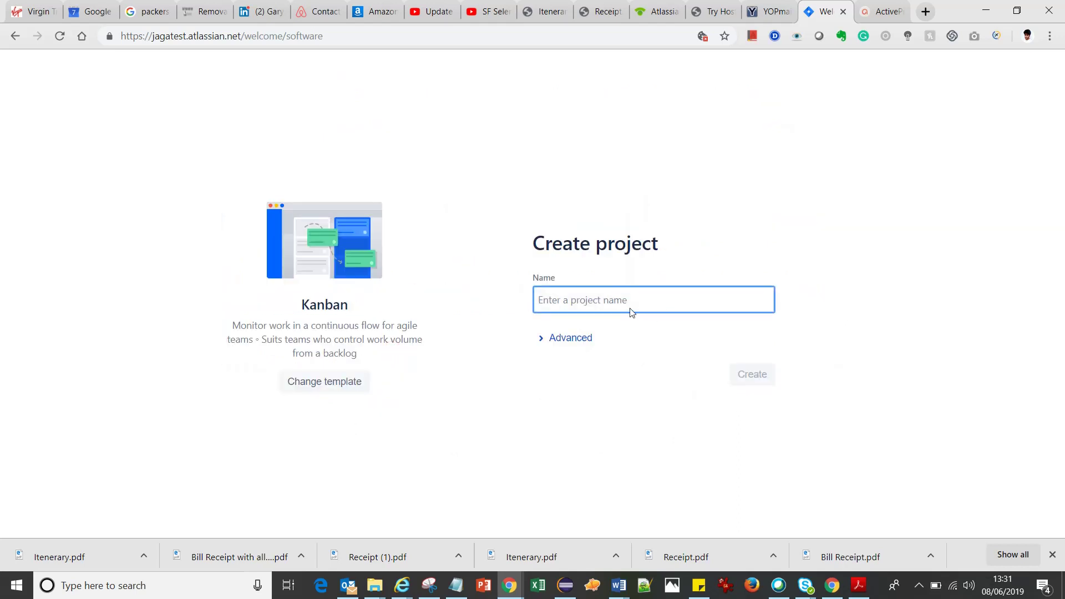
# - Name the project TestProjectTwo and create it
pyautogui.write('Testprojecttwo')
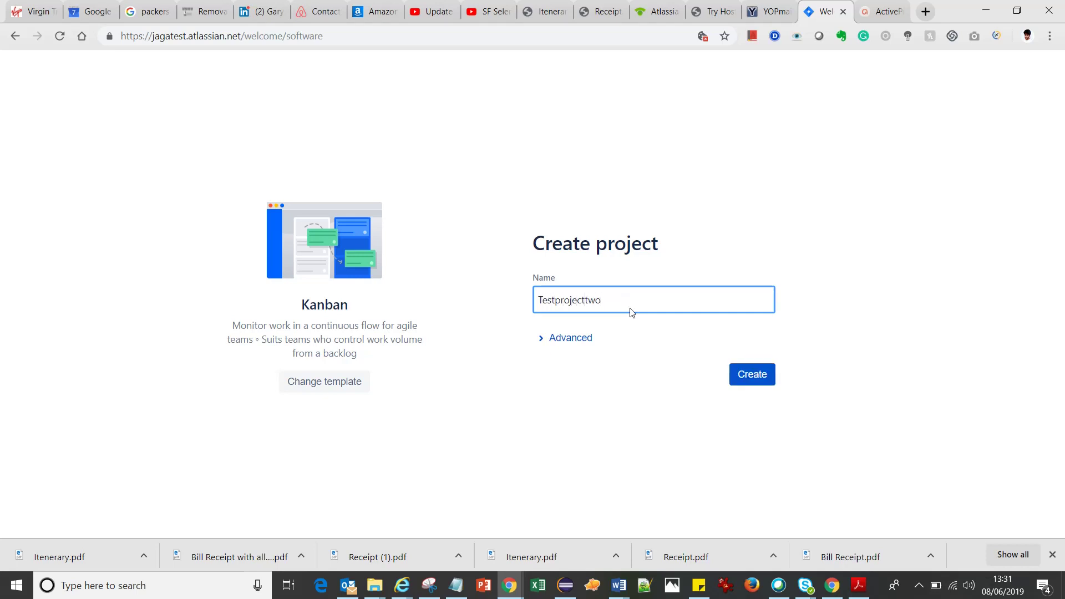
pyautogui.click(561, 301)
pyautogui.press('BackSpace')
pyautogui.write('P')
pyautogui.click(588, 301)
pyautogui.press('BackSpace')
pyautogui.write('T')
pyautogui.click(753, 374)
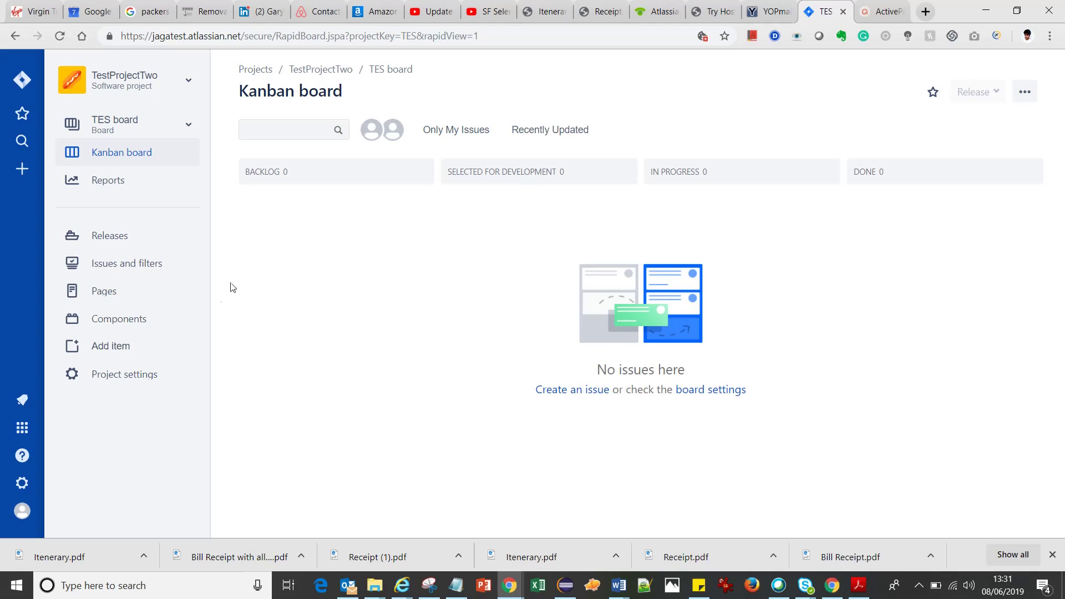
pyautogui.click(22, 169)
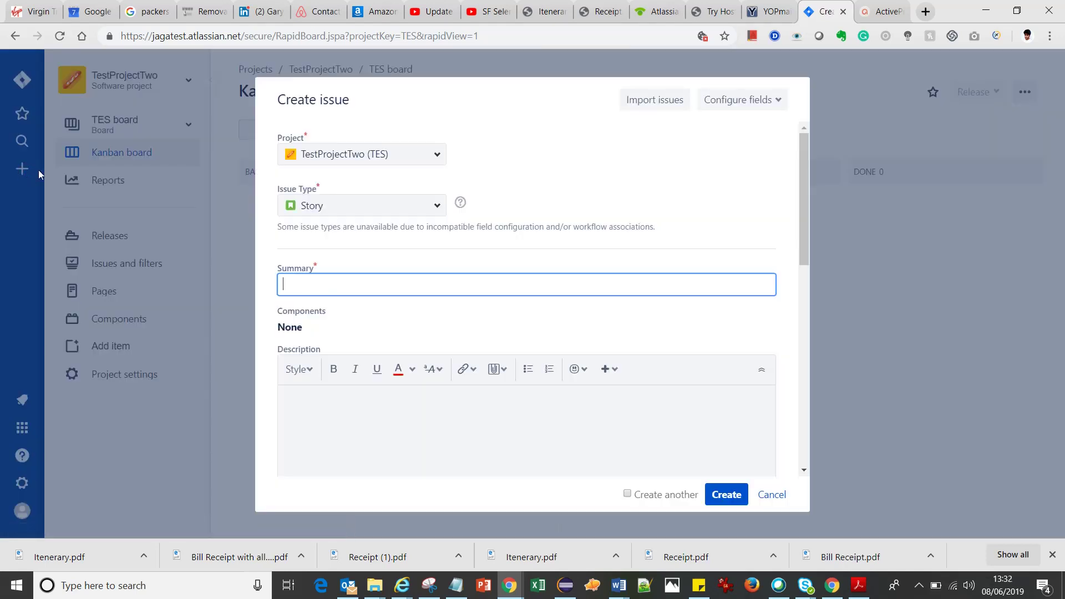
pyautogui.click(438, 209)
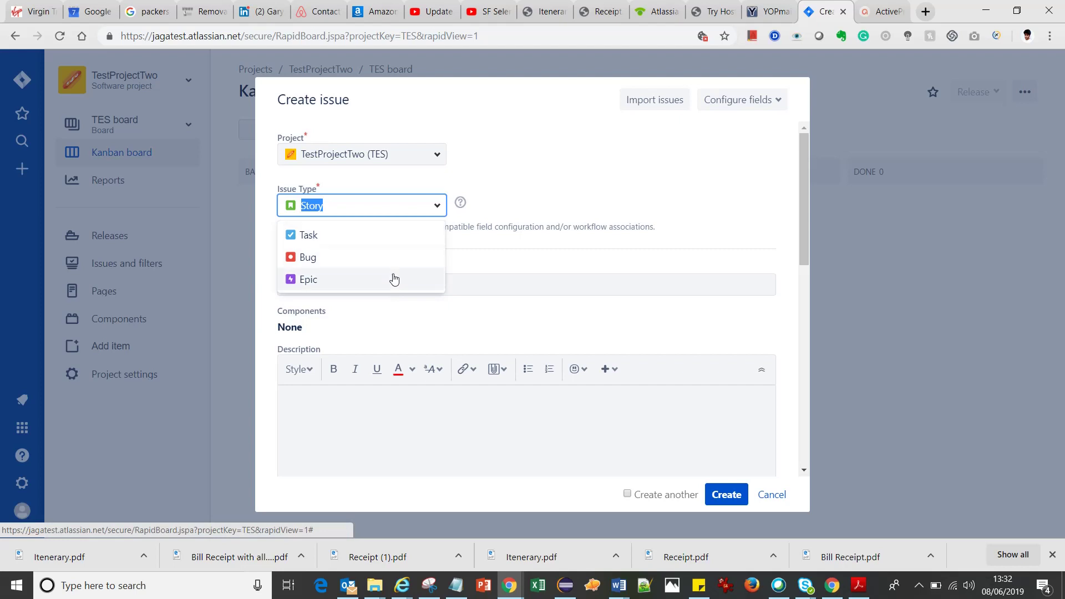
pyautogui.click(685, 334)
pyautogui.click(784, 498)
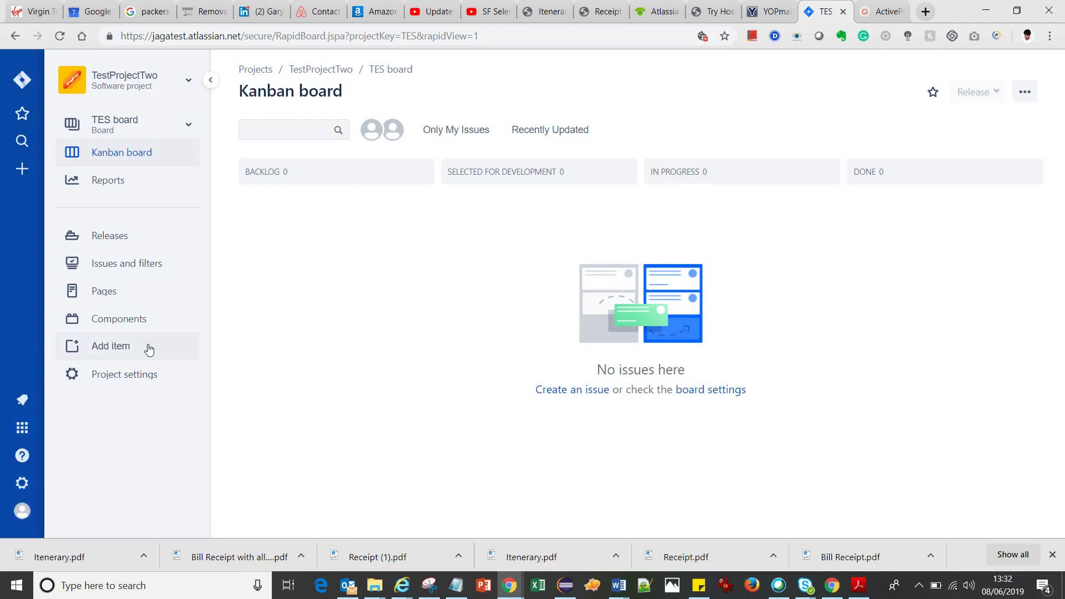
# - Search the Marketplace for zephyr and install the Zephyr for Jira free trial
pyautogui.click(22, 483)
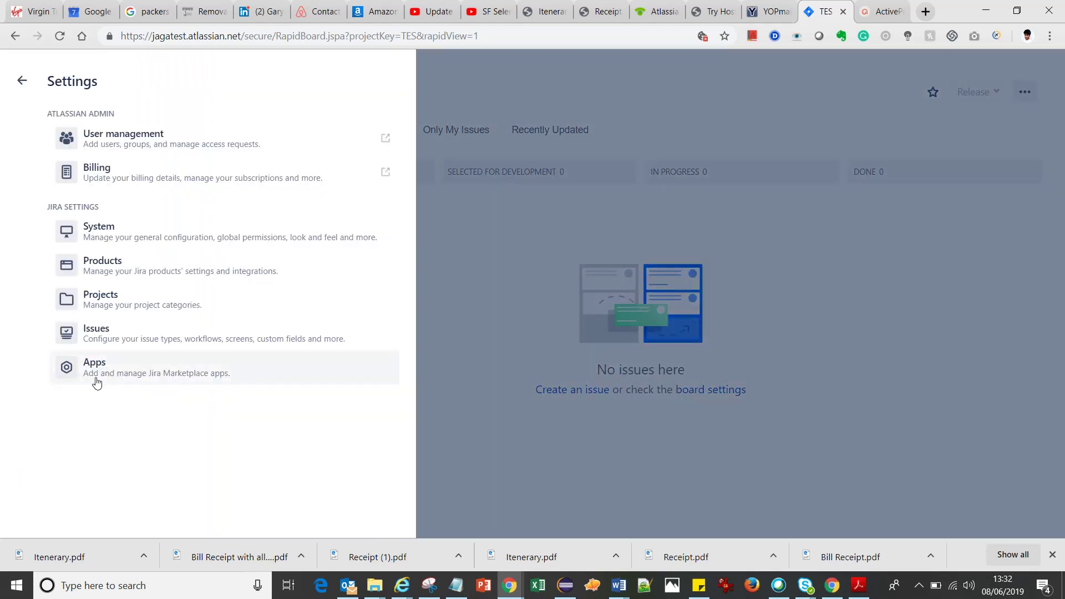
pyautogui.click(141, 371)
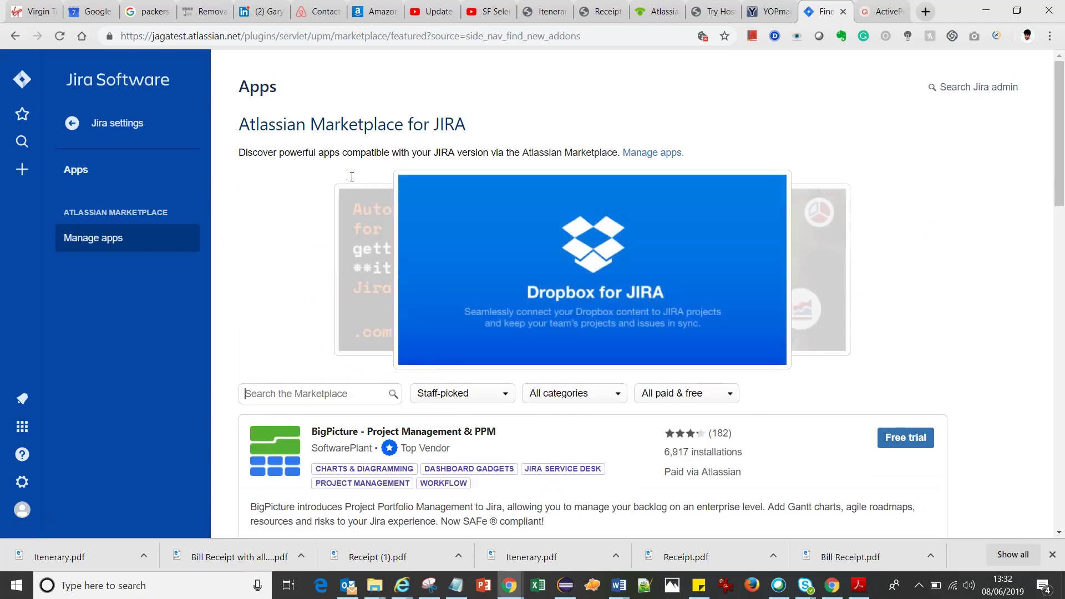
pyautogui.write('zephyr')
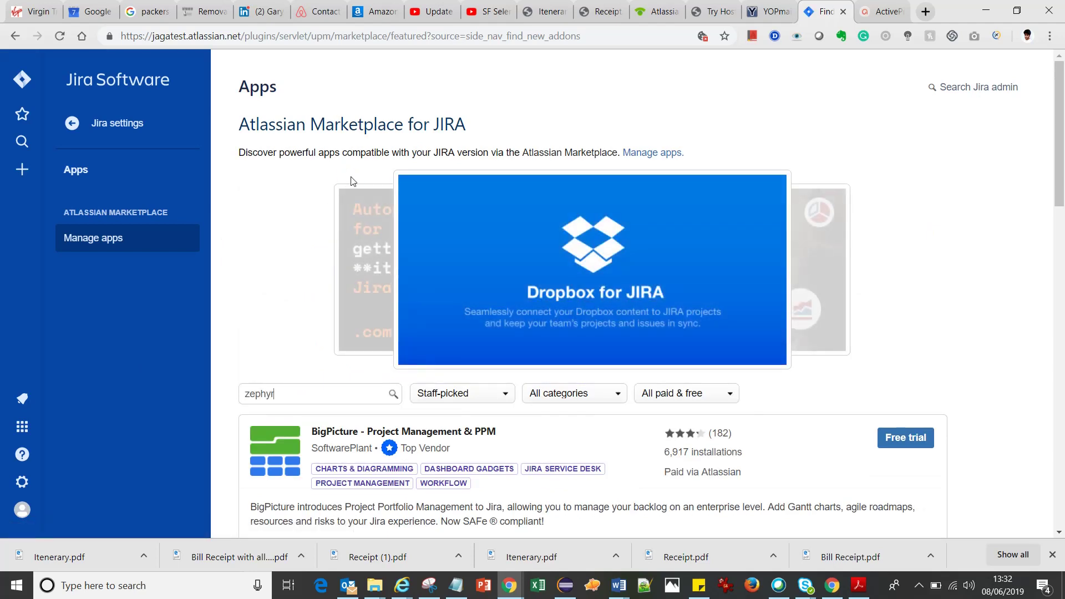
pyautogui.press('Return')
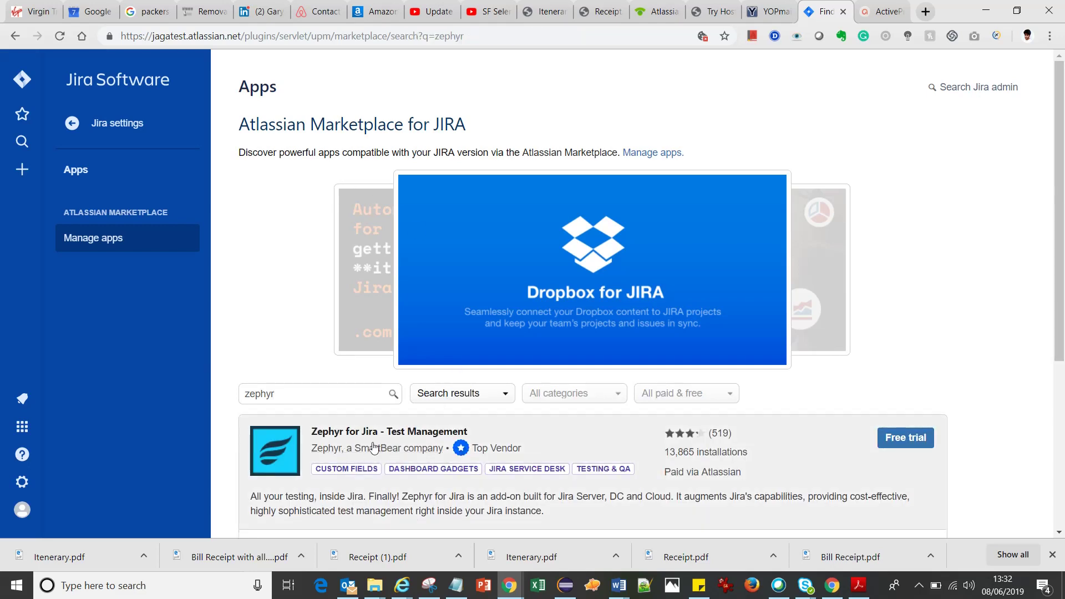
pyautogui.scroll(-2, 433, 449)
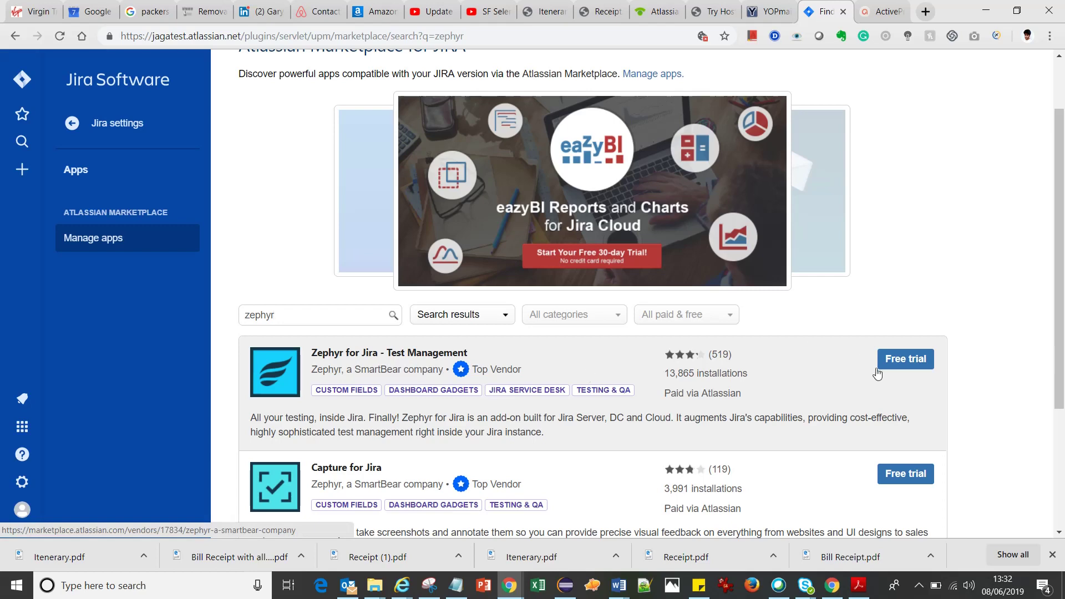
pyautogui.click(918, 367)
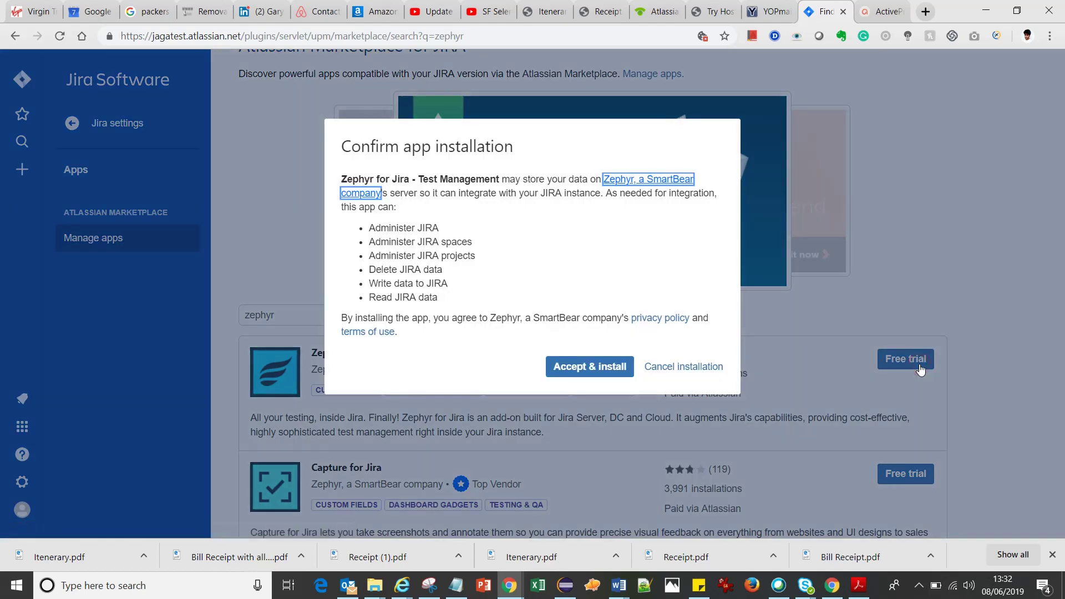
pyautogui.click(621, 373)
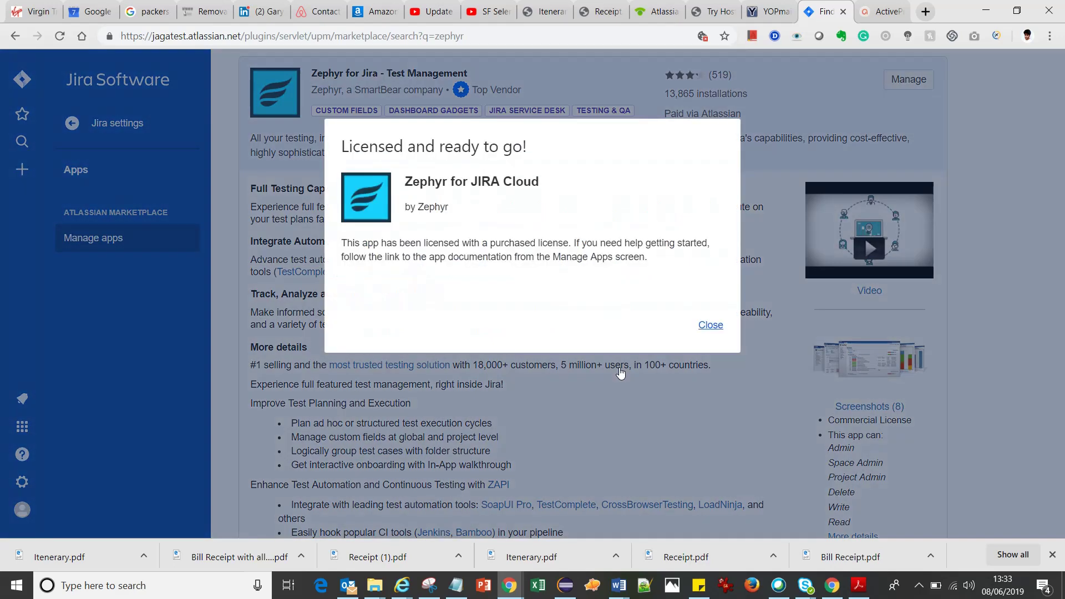
pyautogui.click(711, 325)
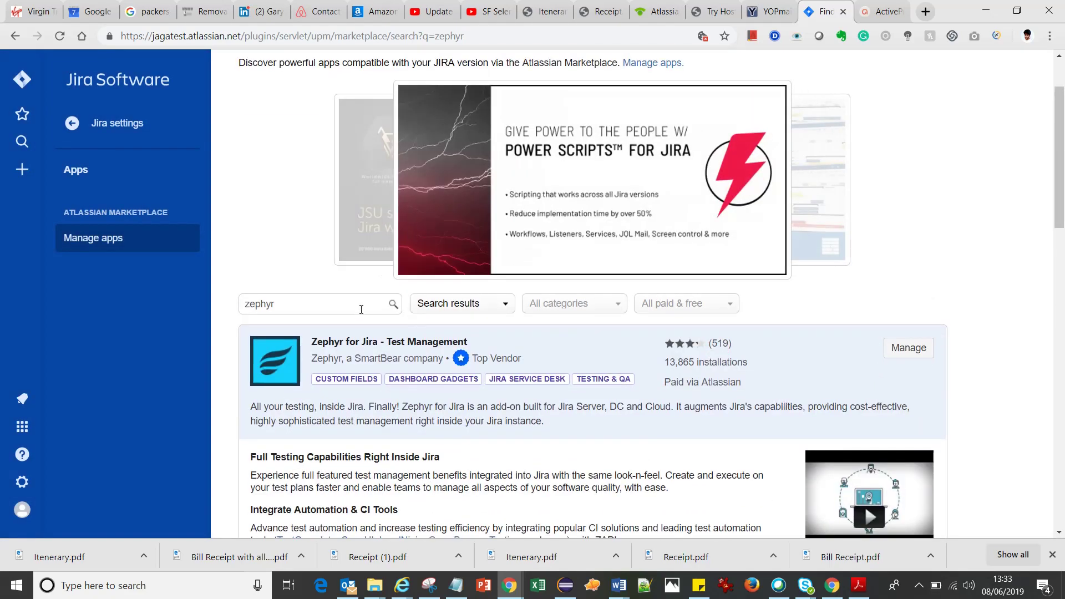
# - Search the Marketplace for 'zapi' and install ZAPI For Cloud
pyautogui.press('BackSpace')
pyautogui.press('BackSpace')
pyautogui.press('BackSpace')
pyautogui.press('BackSpace')
pyautogui.press('BackSpace')
pyautogui.press('BackSpace')
pyautogui.write('z')
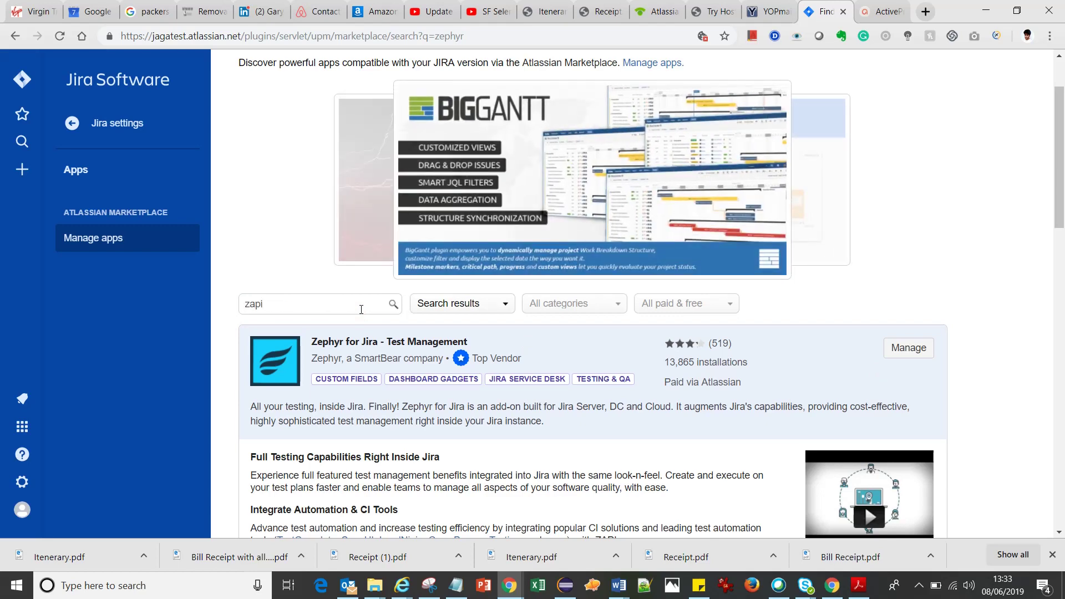
pyautogui.write('api')
pyautogui.press('Return')
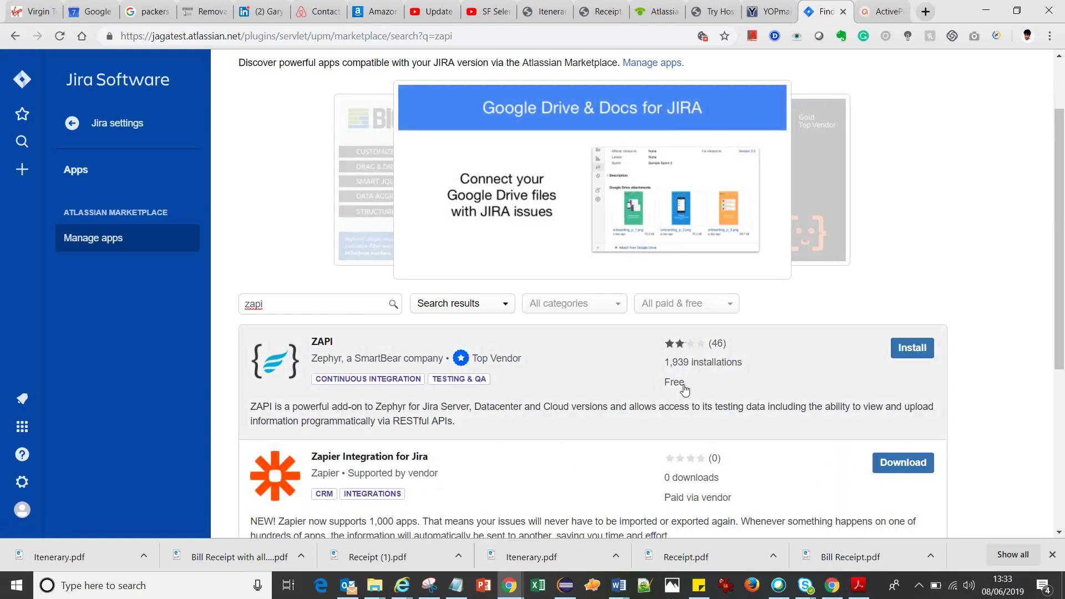
pyautogui.click(911, 348)
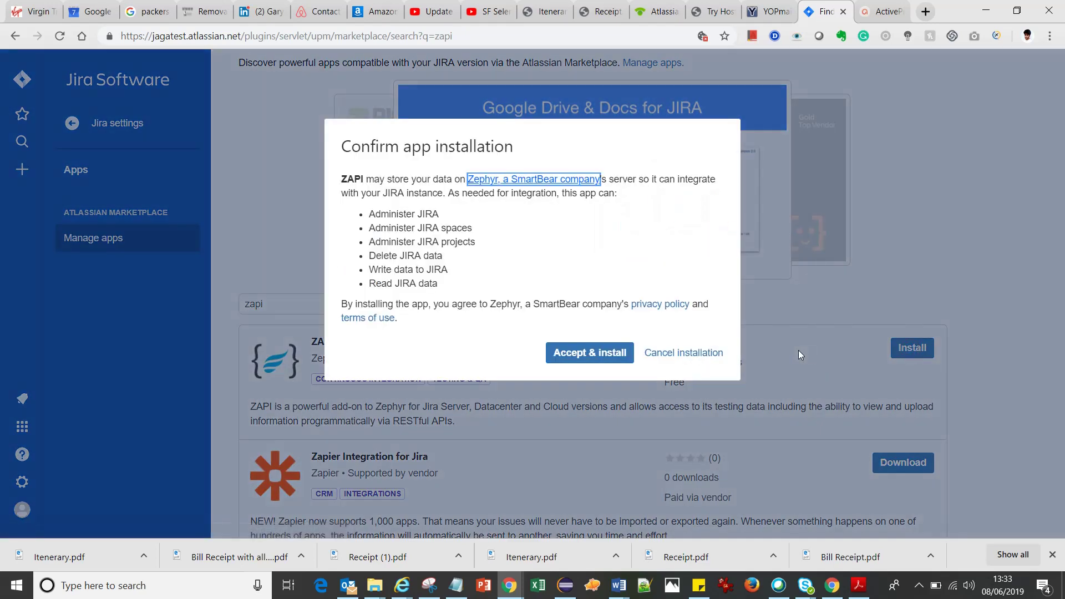
pyautogui.click(592, 354)
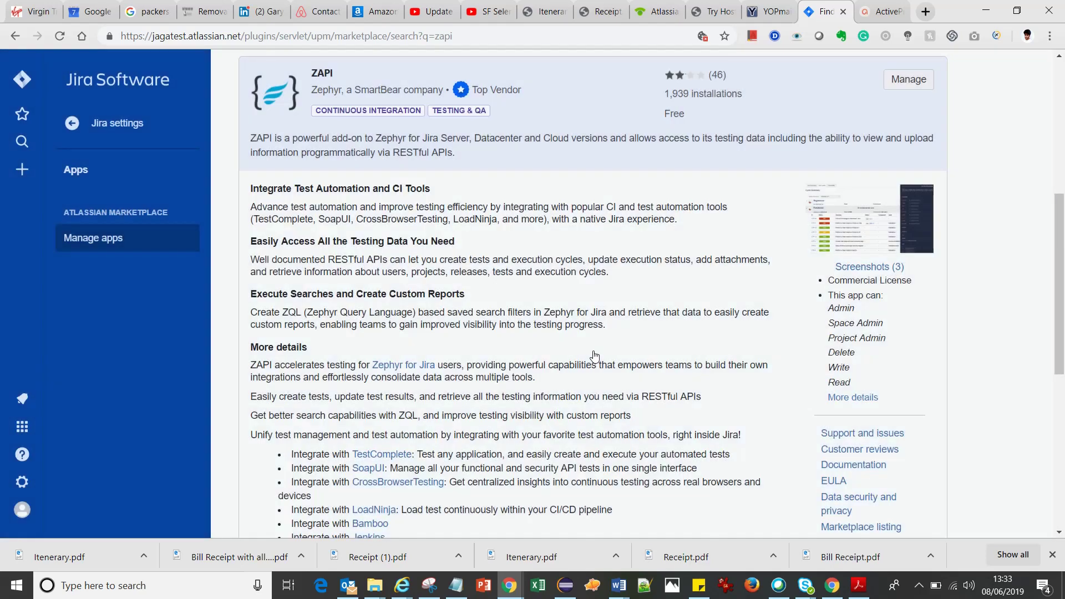
pyautogui.press('F11')
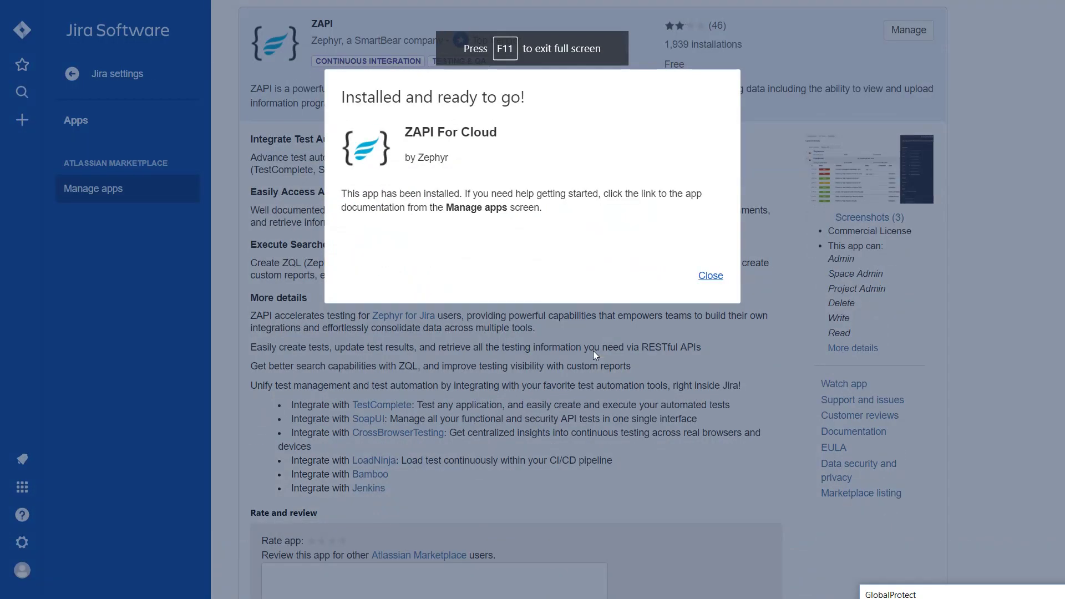
pyautogui.click(710, 276)
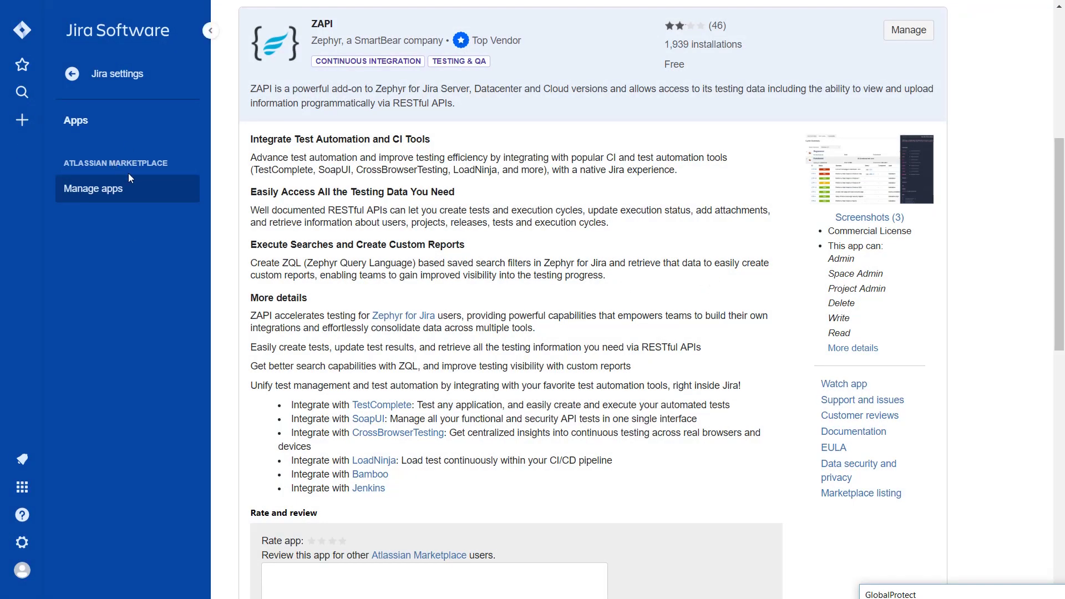
# - Open a Create issue form and review its Task, Bug, Epic options, keeping Story
pyautogui.click(22, 121)
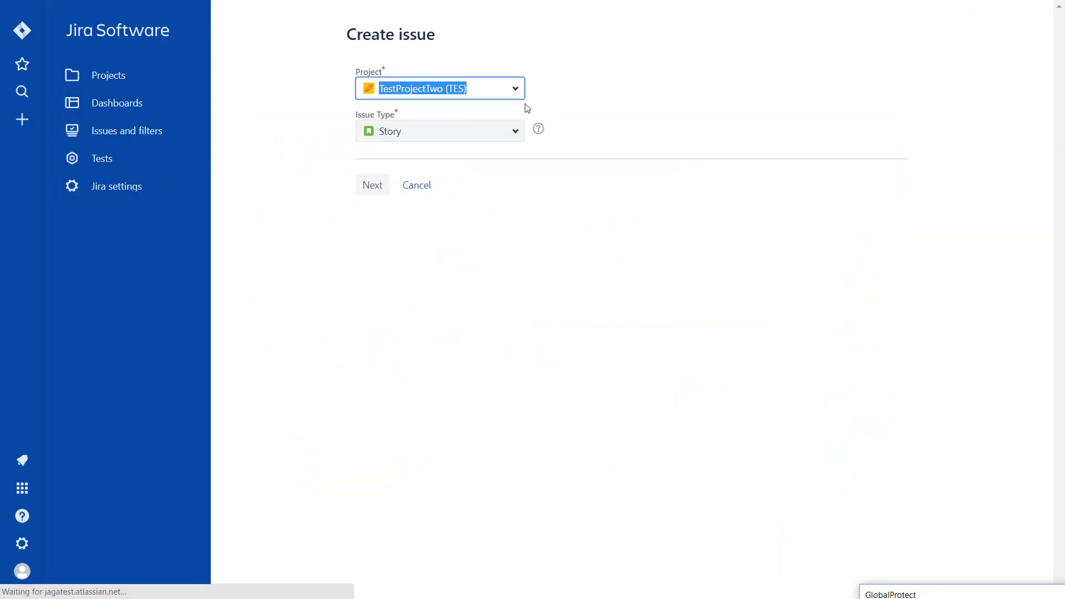
pyautogui.click(513, 134)
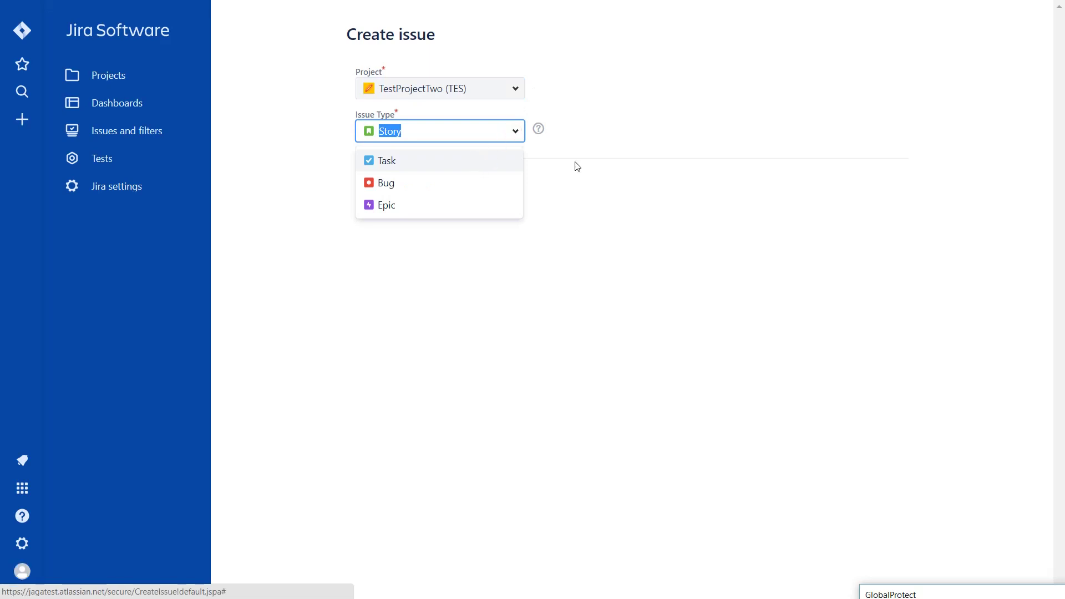
pyautogui.click(613, 306)
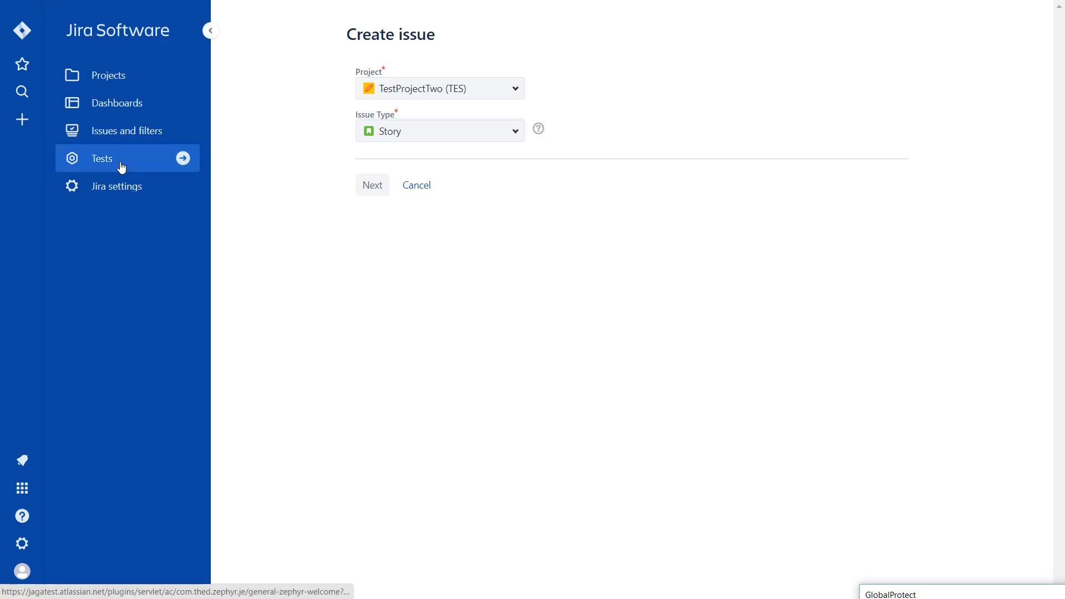
# - Go through Jira settings > Issues to the Issue types page, where Test appears alongside Bug, Epic, Story and Task
pyautogui.click(164, 138)
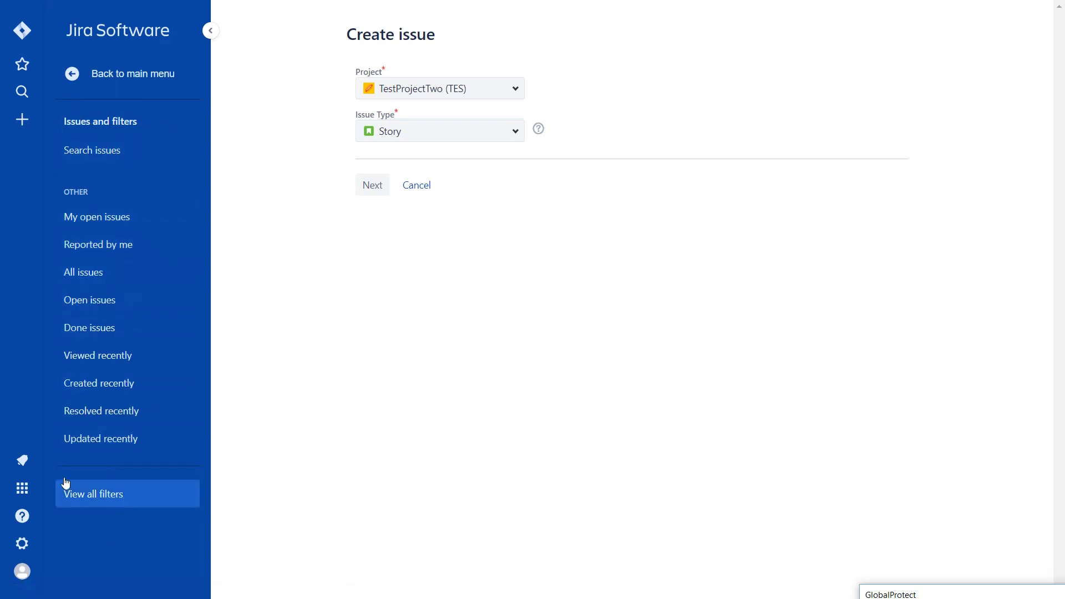
pyautogui.click(83, 85)
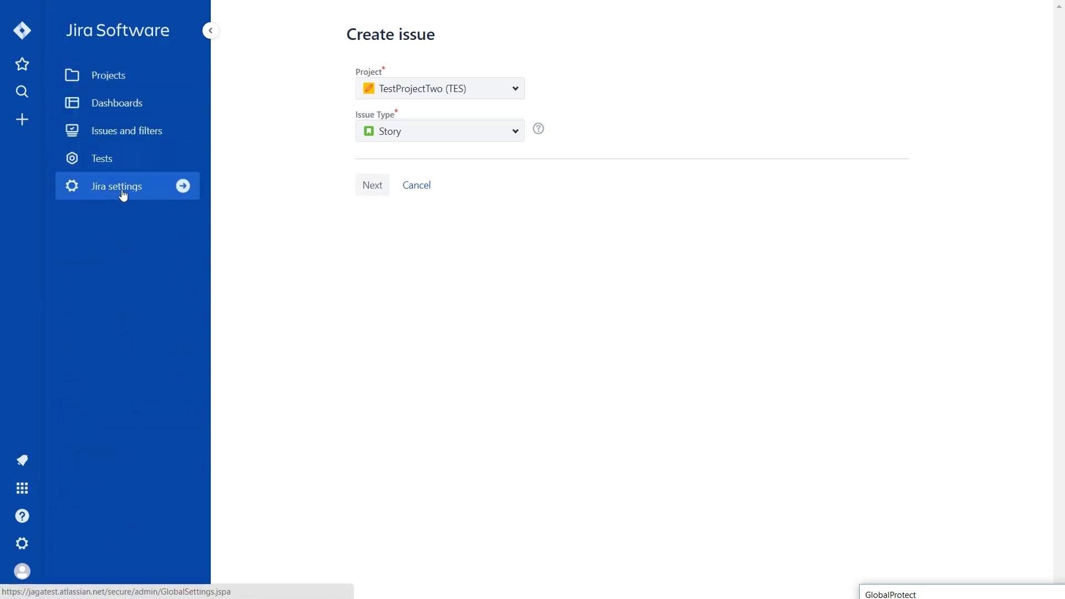
pyautogui.click(123, 191)
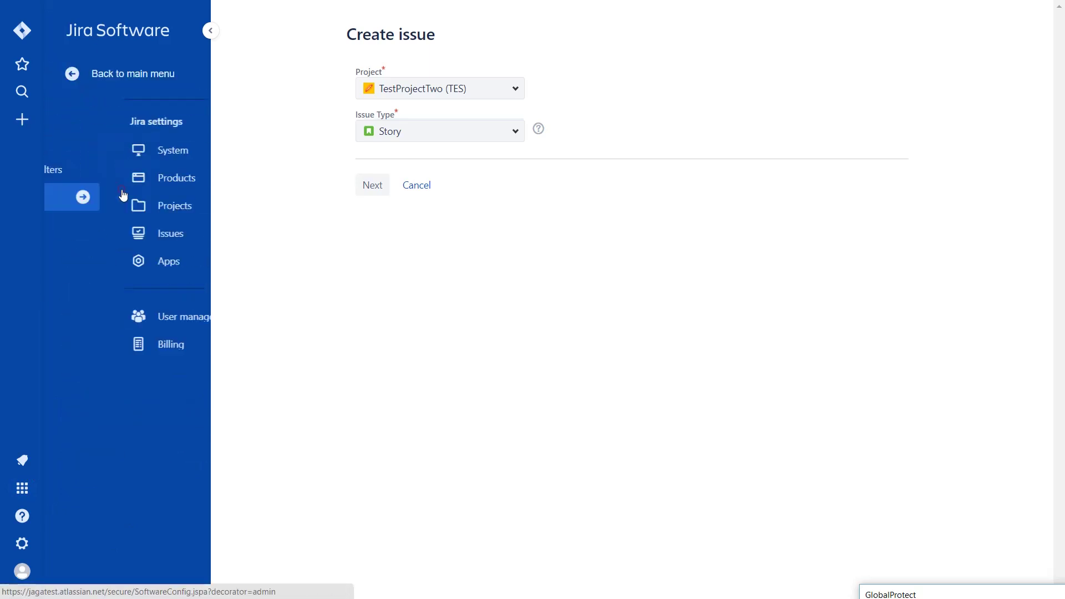
pyautogui.click(141, 237)
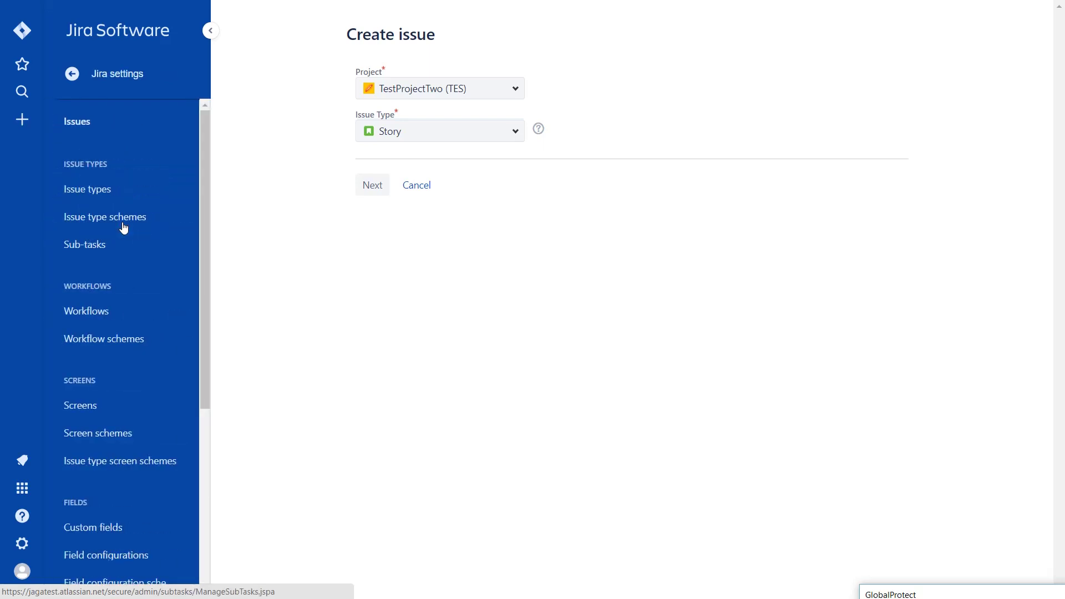
pyautogui.click(107, 202)
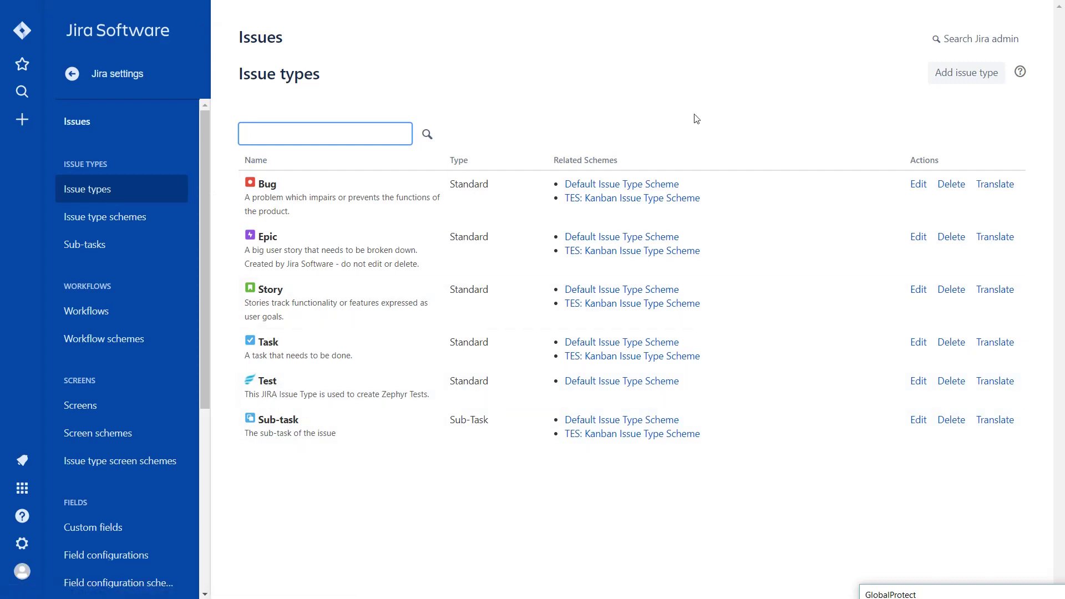
pyautogui.click(980, 77)
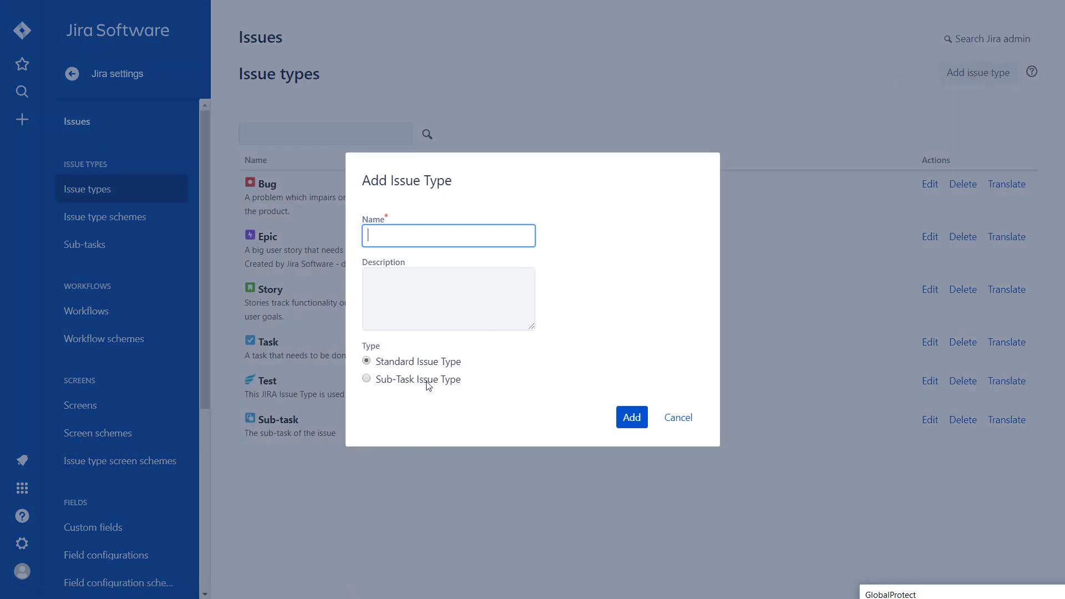
pyautogui.click(427, 382)
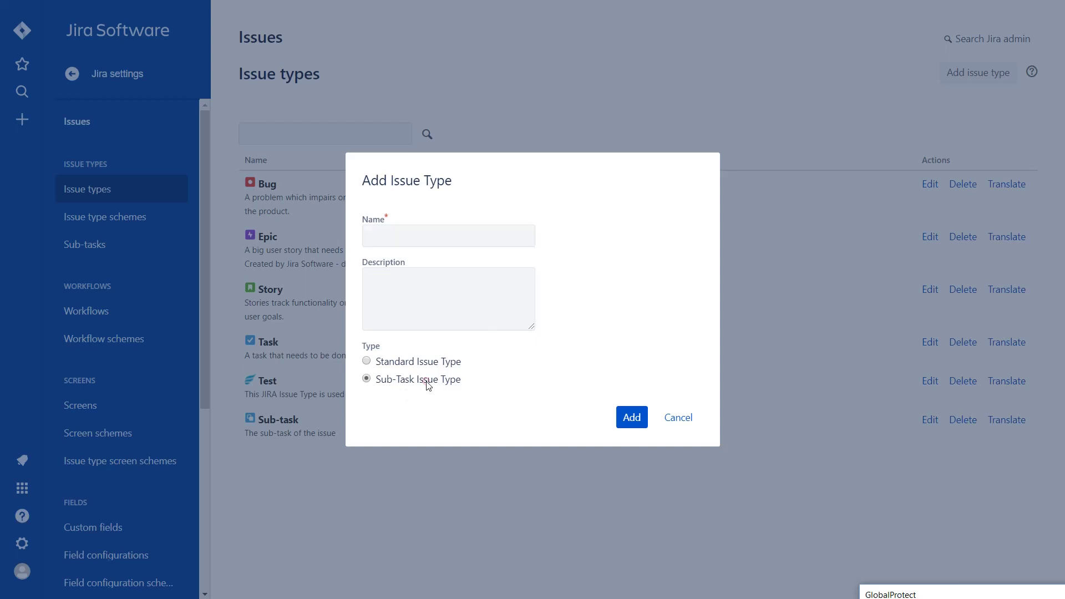
pyautogui.click(413, 232)
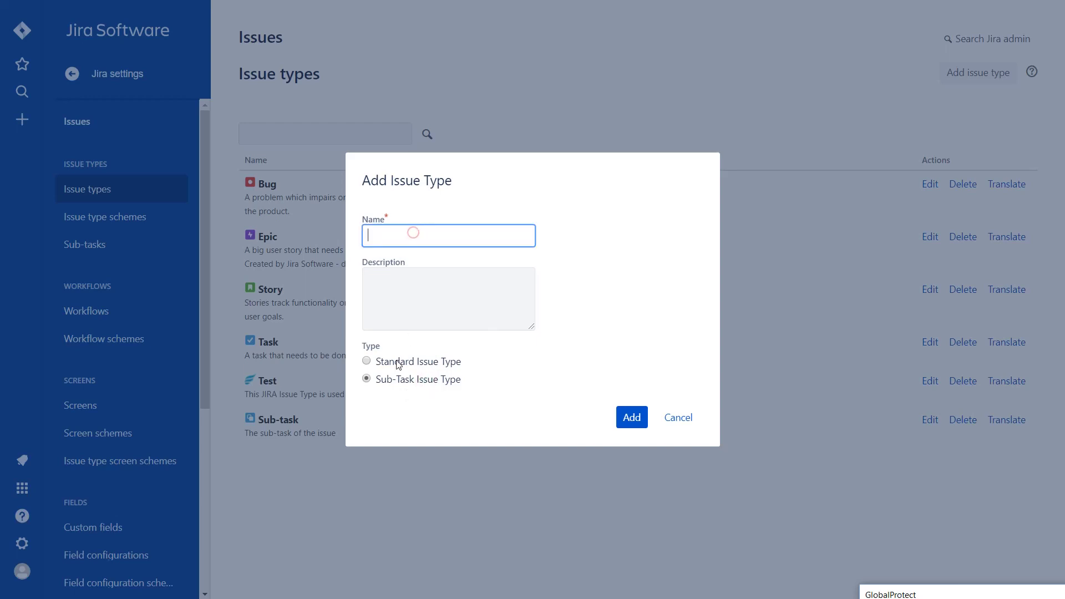
pyautogui.click(394, 361)
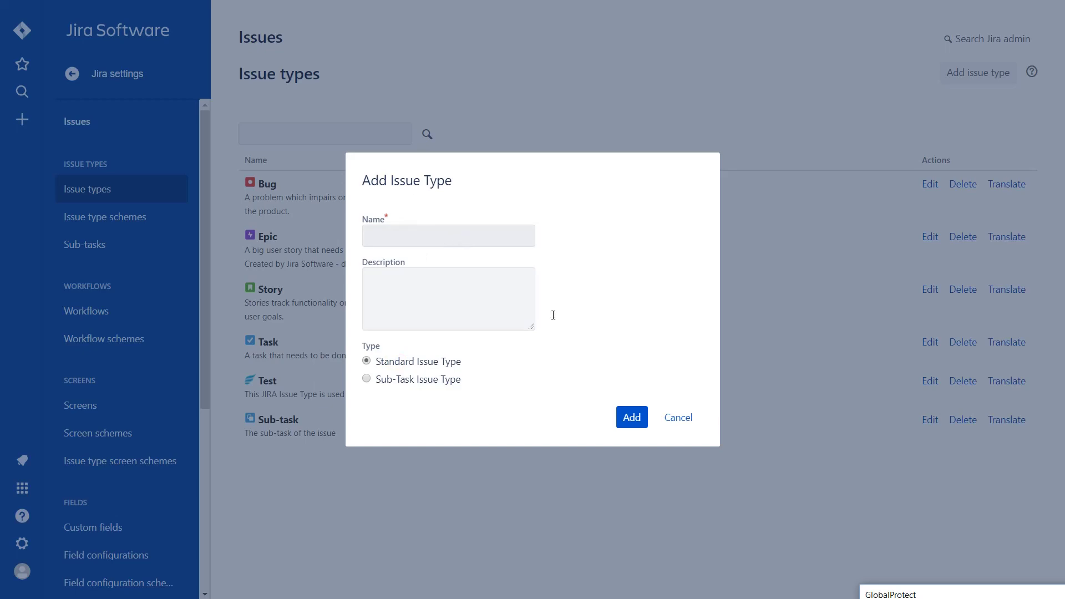
pyautogui.click(679, 417)
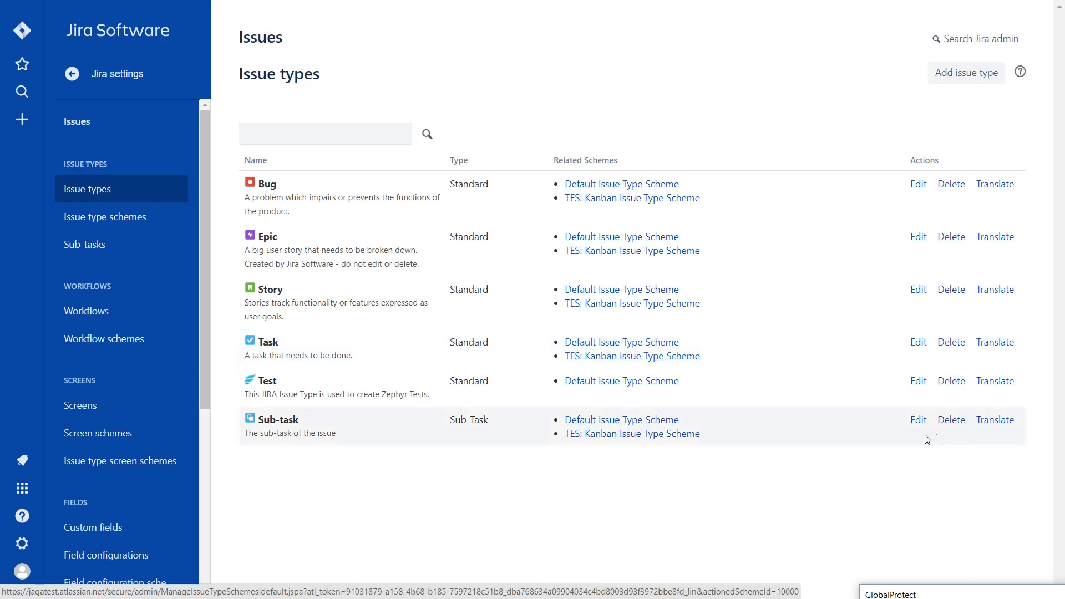
# - Review the Test issue type without changing it, then view the issue type schemes showing TES: Kanban without Test
pyautogui.click(918, 381)
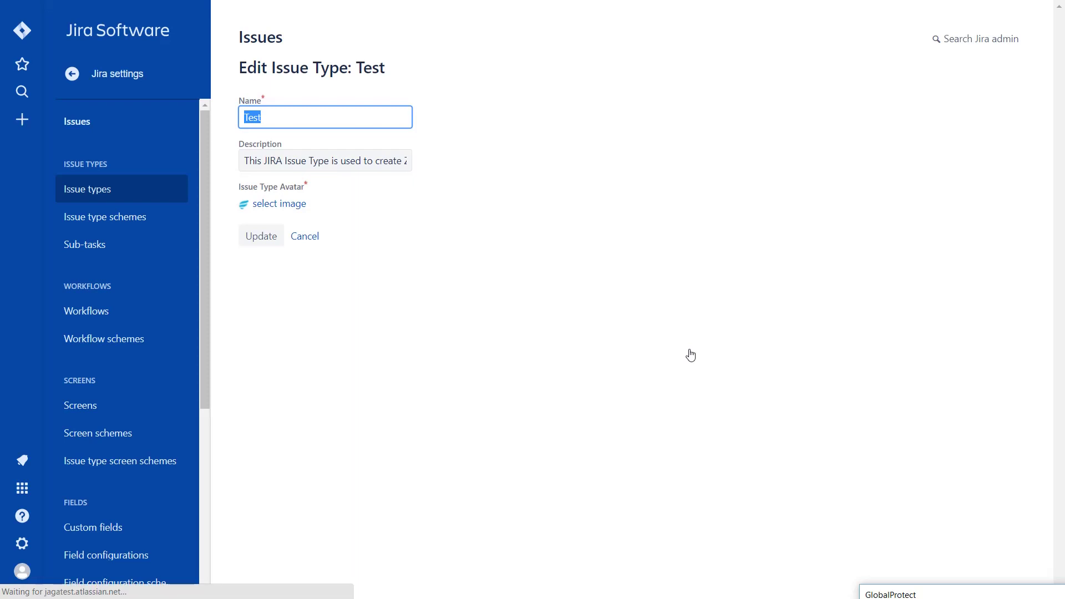
pyautogui.click(406, 162)
pyautogui.click(309, 236)
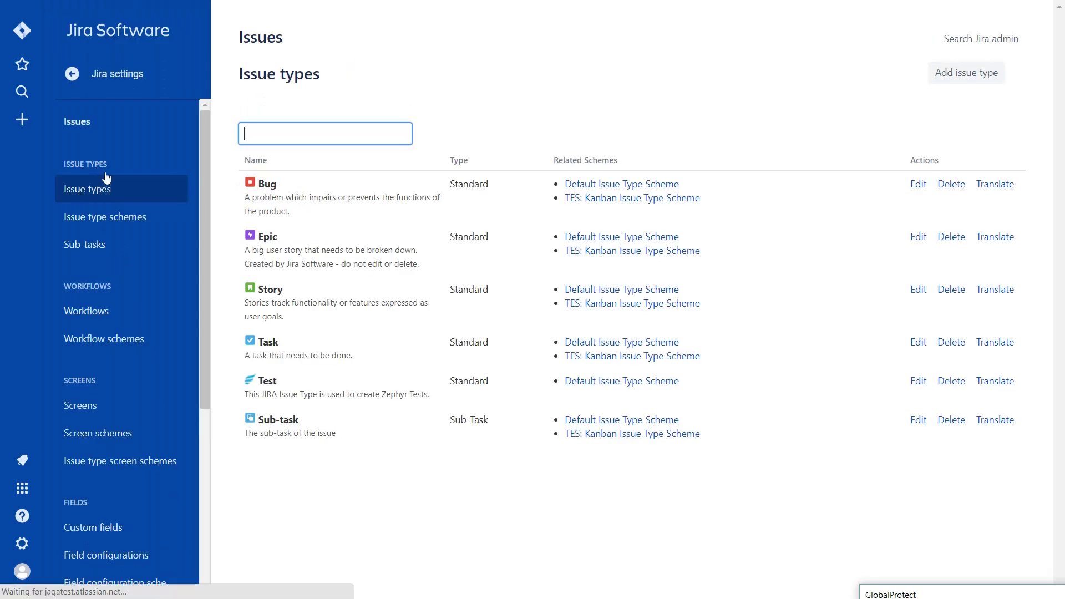
pyautogui.click(126, 226)
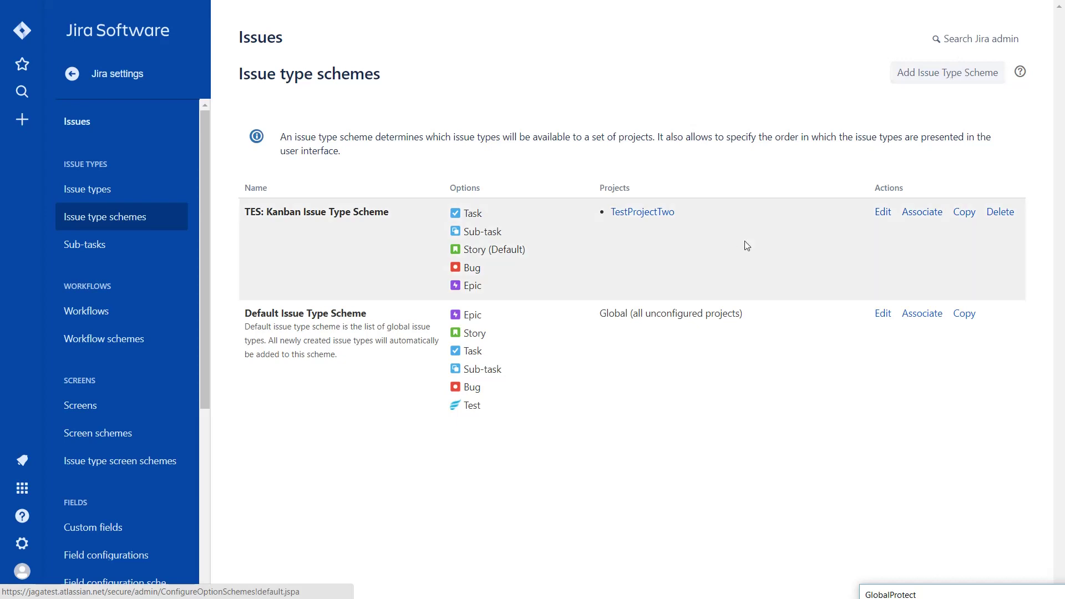
# - Add Test to the TES: Kanban Issue Type Scheme after Epic and save the scheme
pyautogui.click(882, 212)
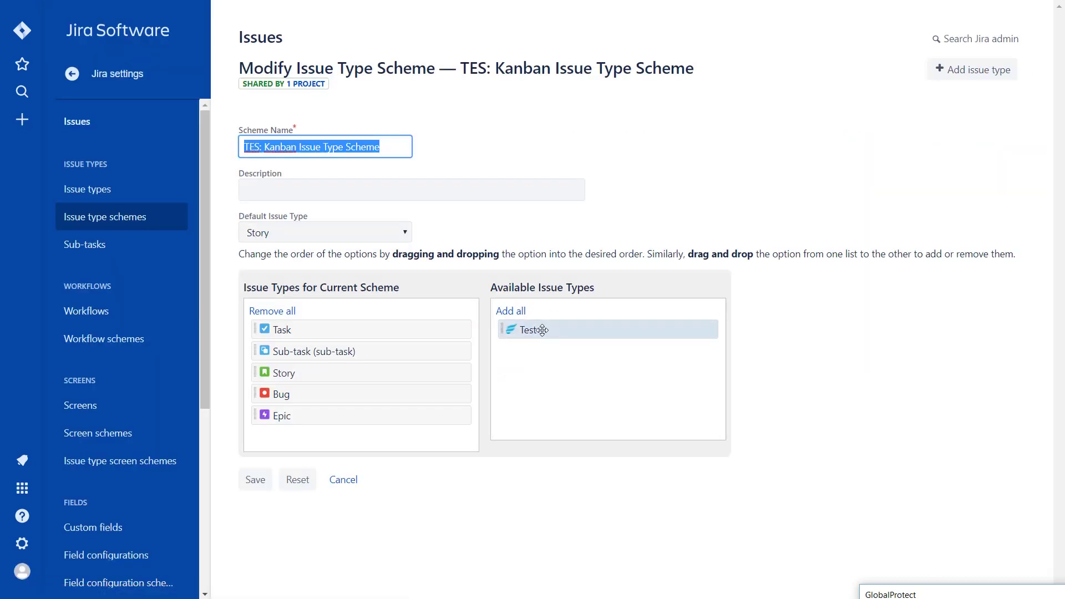
pyautogui.moveTo(541, 331); pyautogui.dragTo(297, 434)
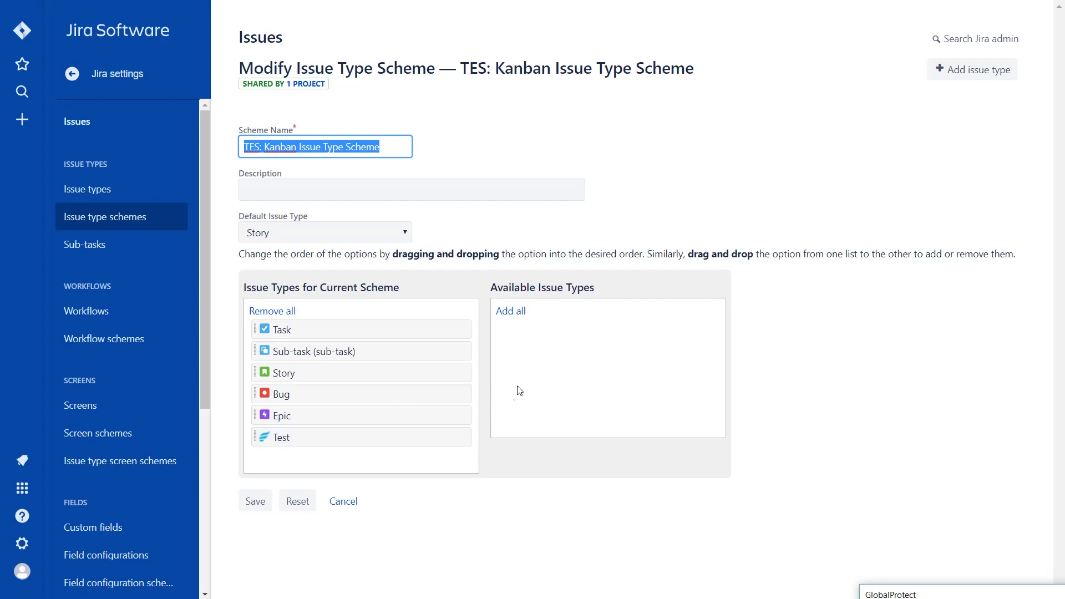
pyautogui.click(259, 502)
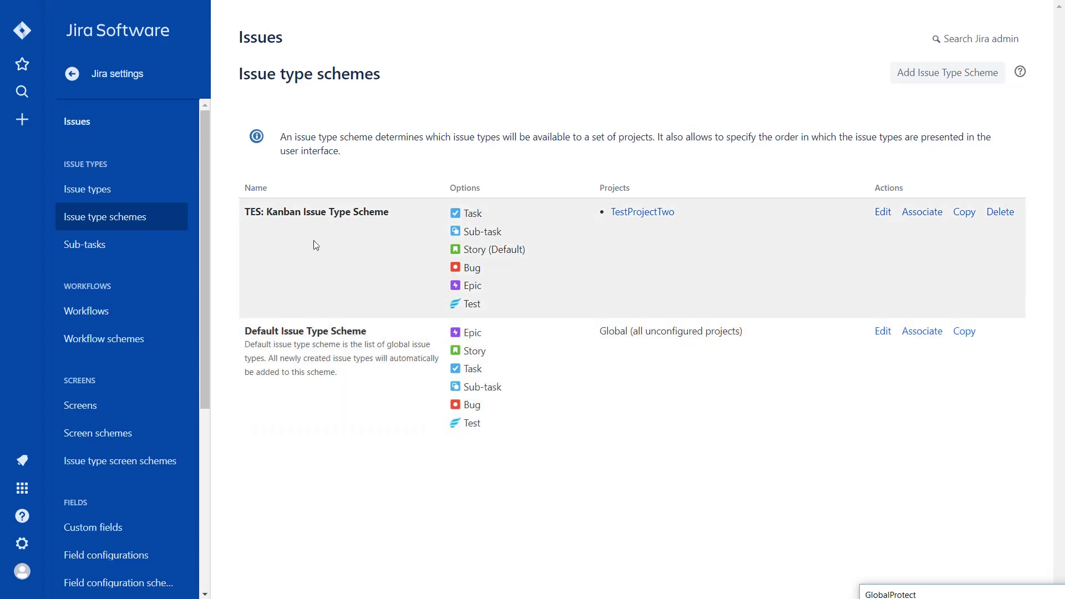
# - Check the issue types list against the notes to confirm Test is under the TES: Kanban scheme
pyautogui.click(118, 195)
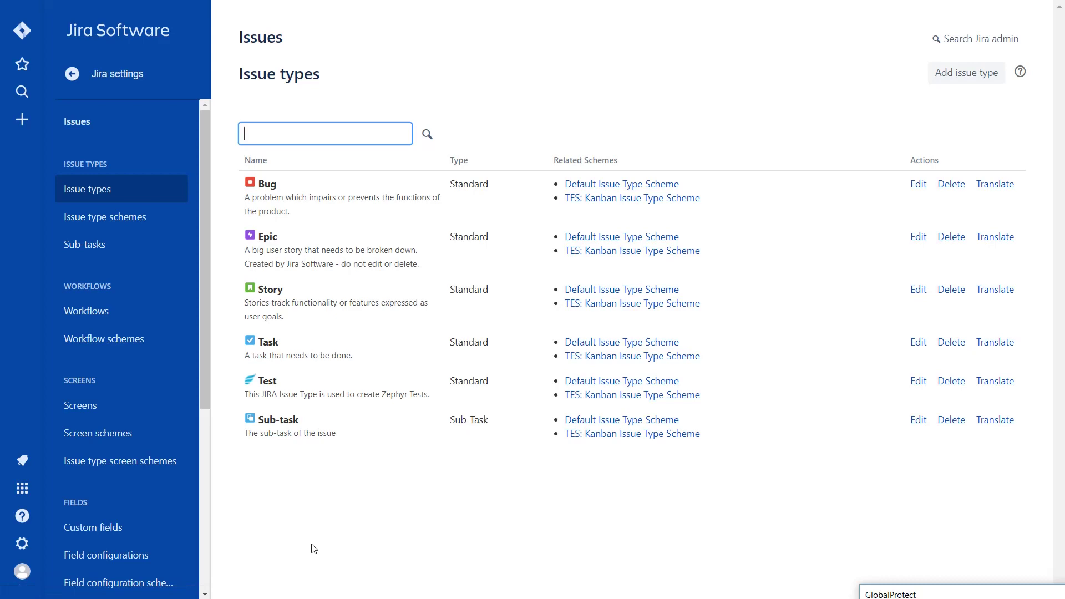
pyautogui.hotkey('alt', 'Tab')
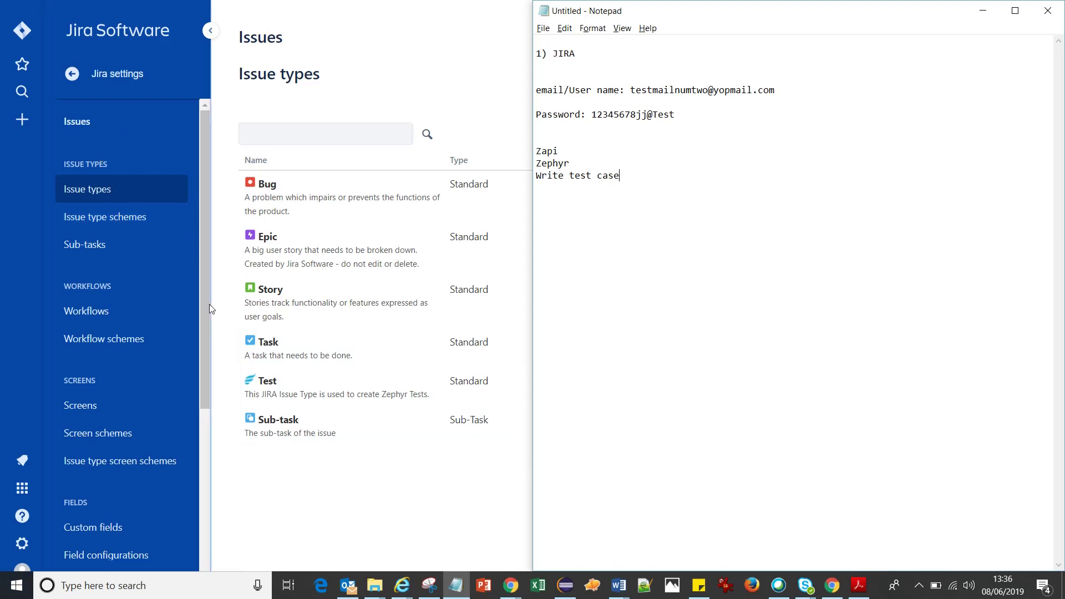
pyautogui.click(290, 531)
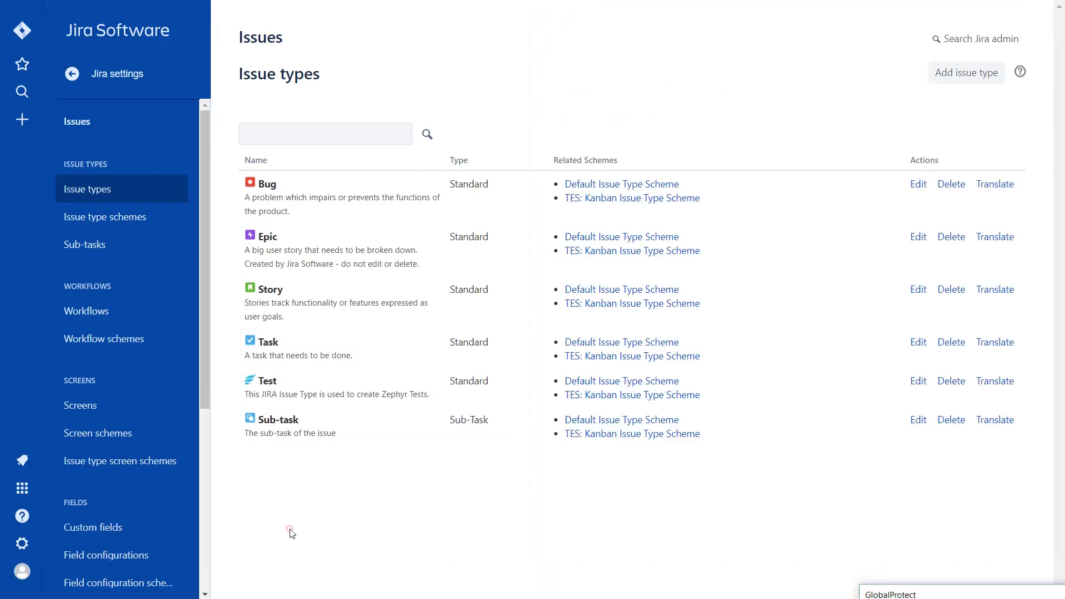
# - Return to the main Jira navigation and start a new issue in TestProjectTwo
pyautogui.click(75, 75)
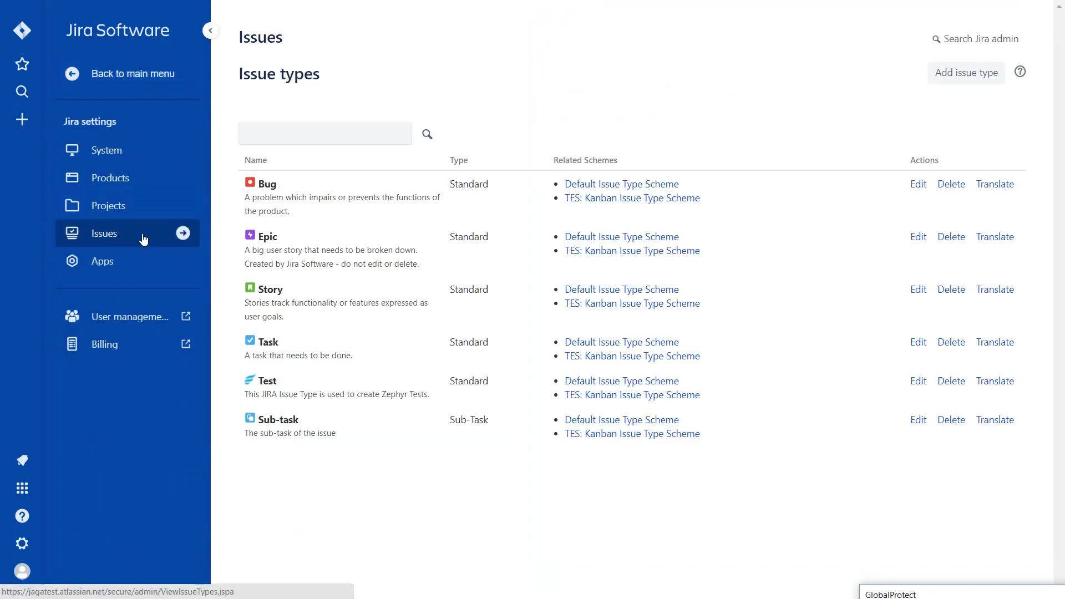
pyautogui.click(69, 74)
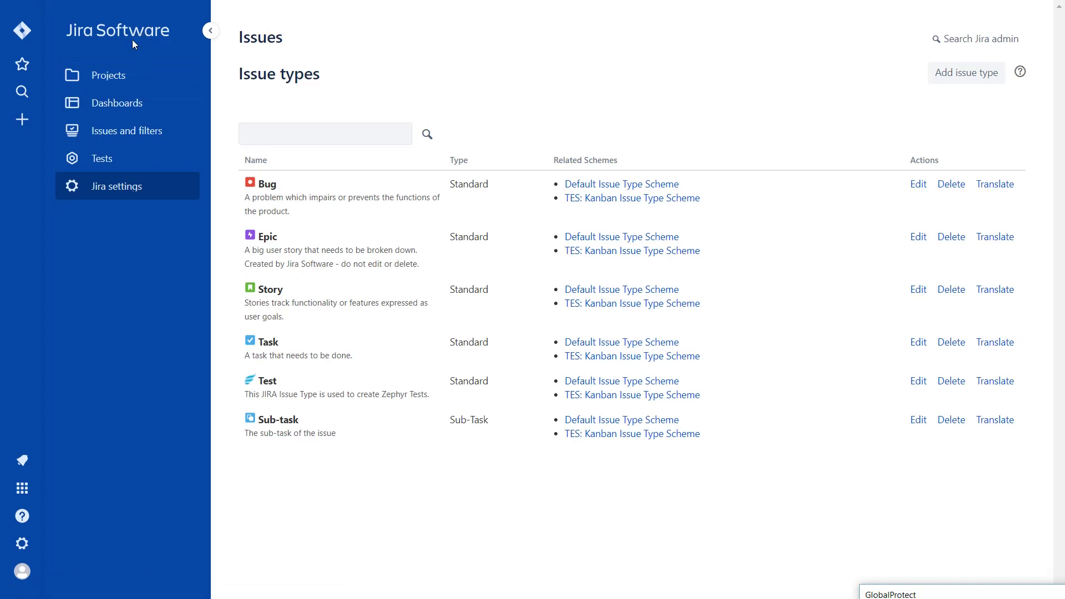
pyautogui.click(29, 121)
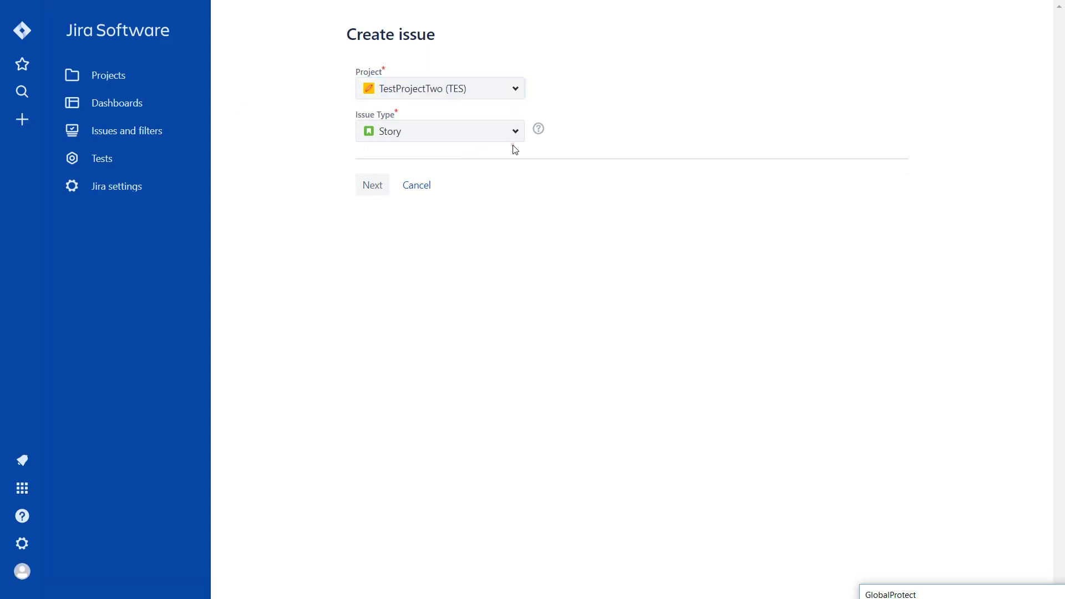
# - Set the issue type to Test and continue to the full Create issue form
pyautogui.click(516, 134)
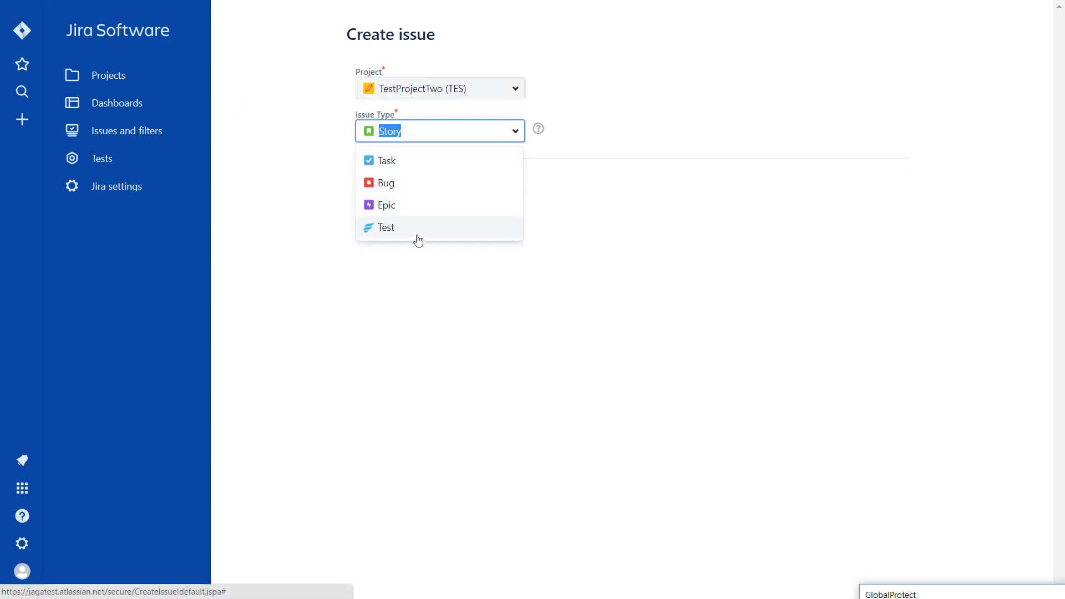
pyautogui.click(417, 232)
pyautogui.click(376, 187)
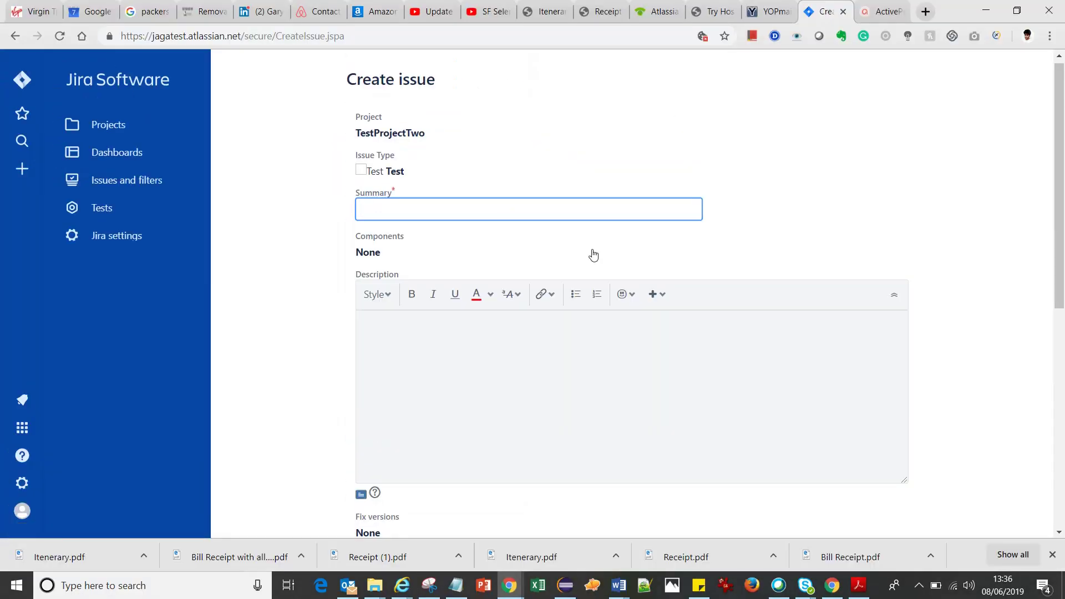
# - Look over the Create issue form and select the Jira site's base address in the address bar
pyautogui.scroll(-5, 593, 255)
pyautogui.scroll(-2, 593, 255)
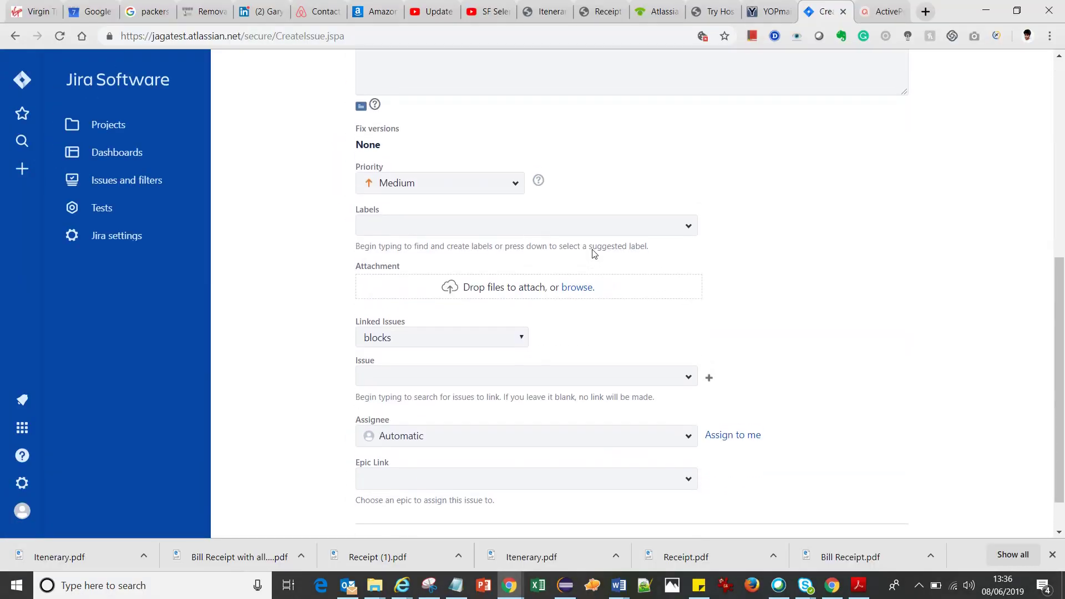
pyautogui.scroll(4, 593, 249)
pyautogui.scroll(4, 593, 249)
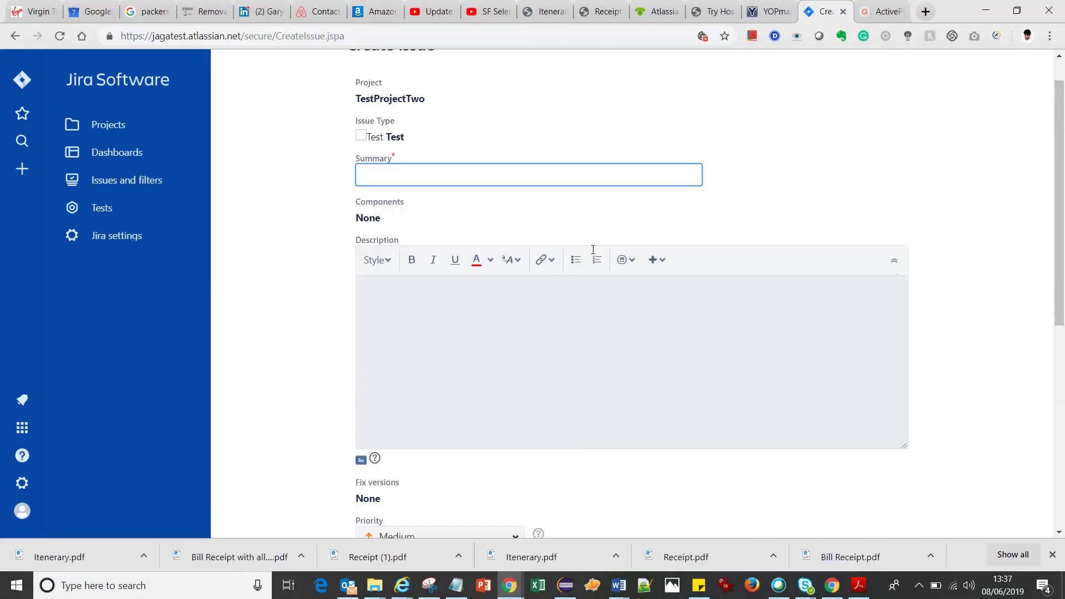
pyautogui.moveTo(244, 38); pyautogui.dragTo(100, 50)
pyautogui.hotkey('ctrl', 'c')
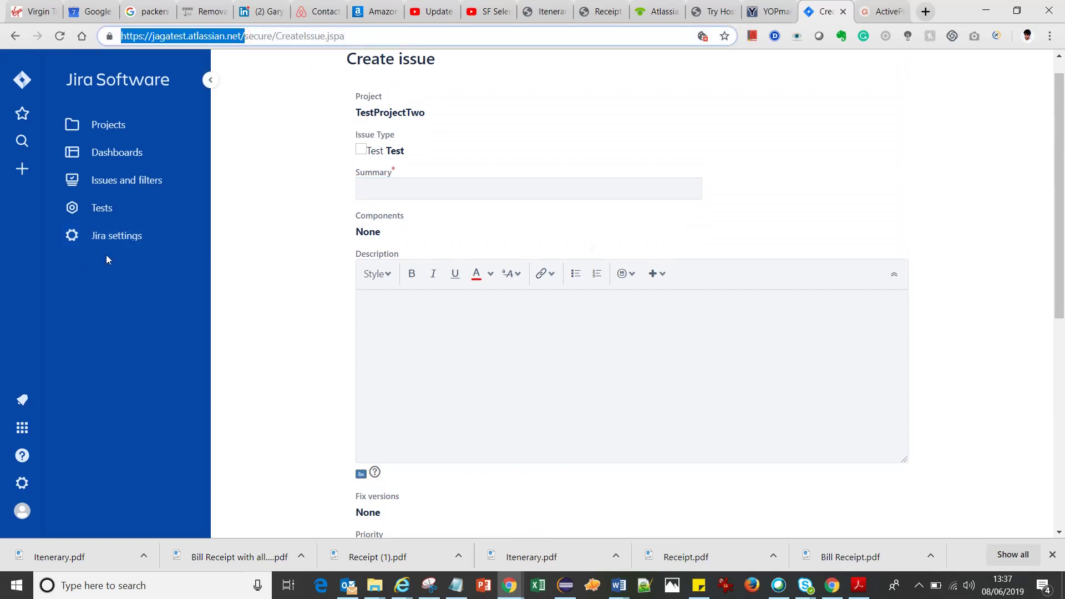
pyautogui.moveTo(402, 596)
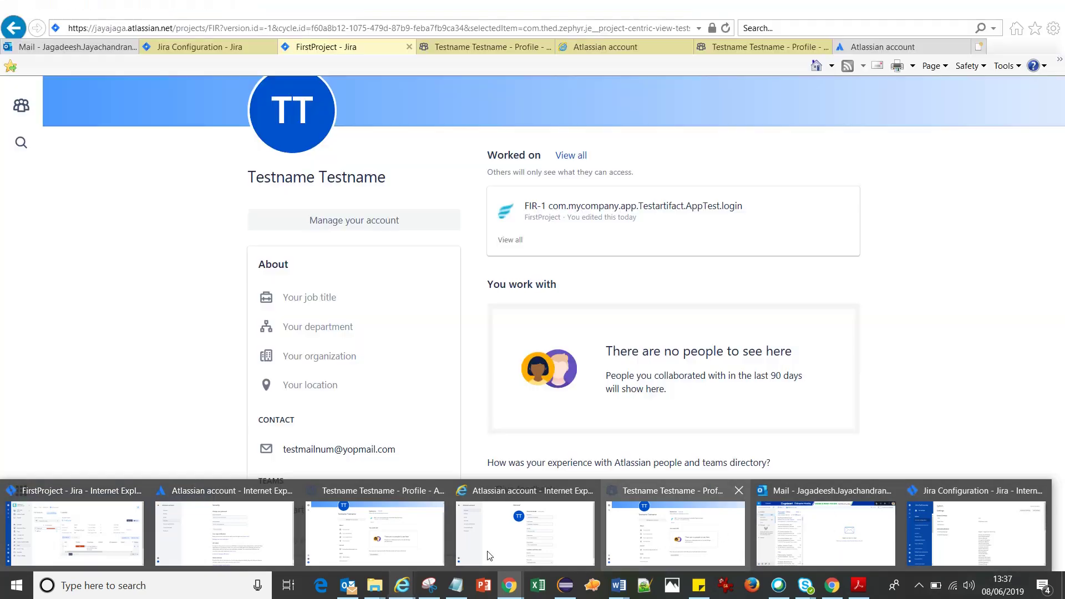
# - Bring the FirstProject Internet Explorer window forward and switch to the Atlassian profile page's address
pyautogui.moveTo(398, 556)
pyautogui.moveTo(251, 567)
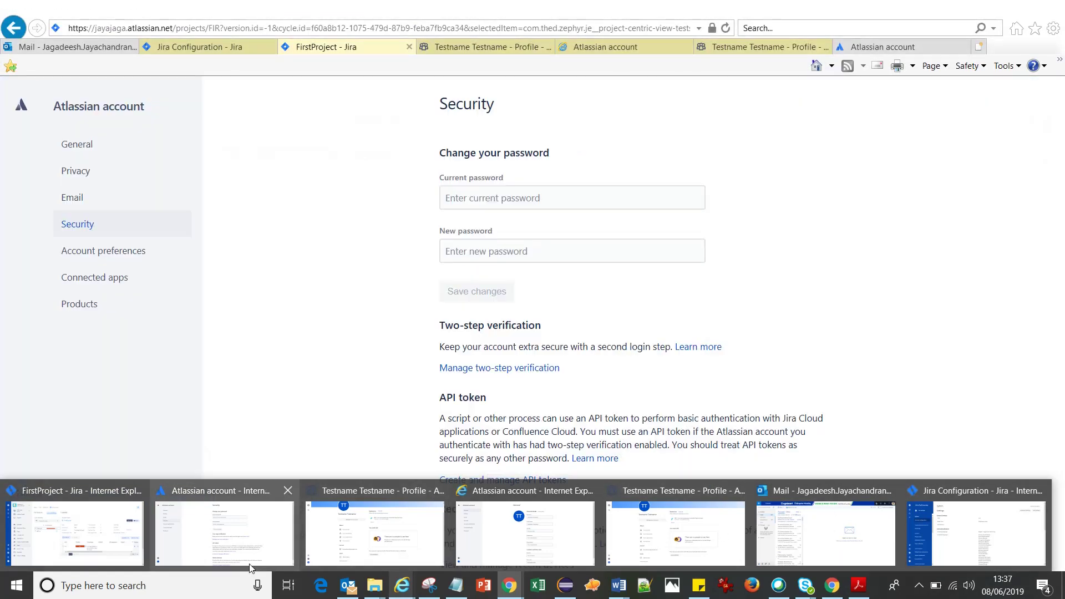
pyautogui.click(88, 549)
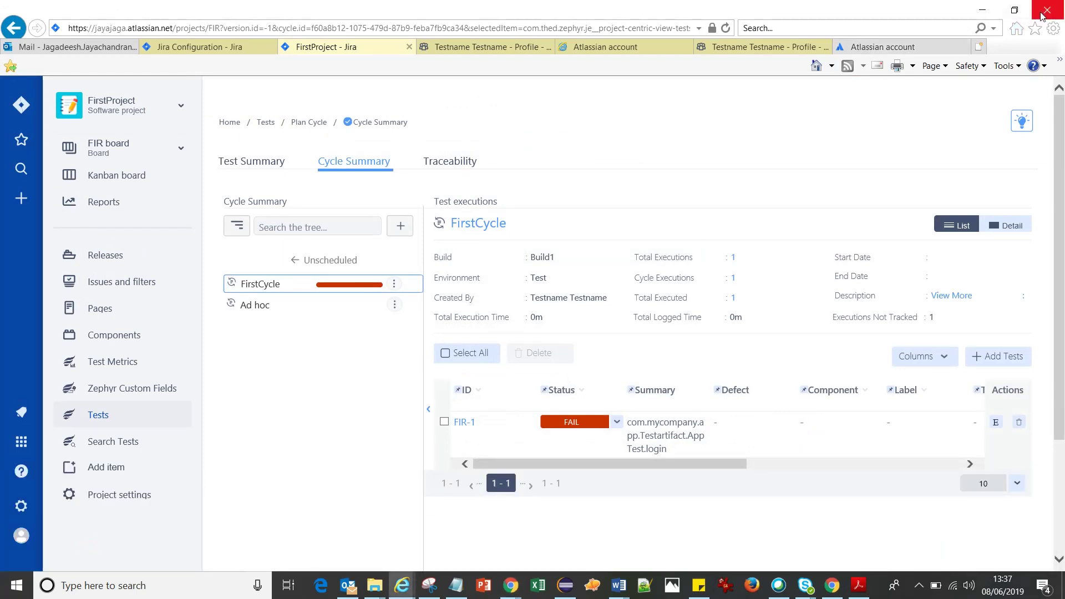
pyautogui.click(676, 30)
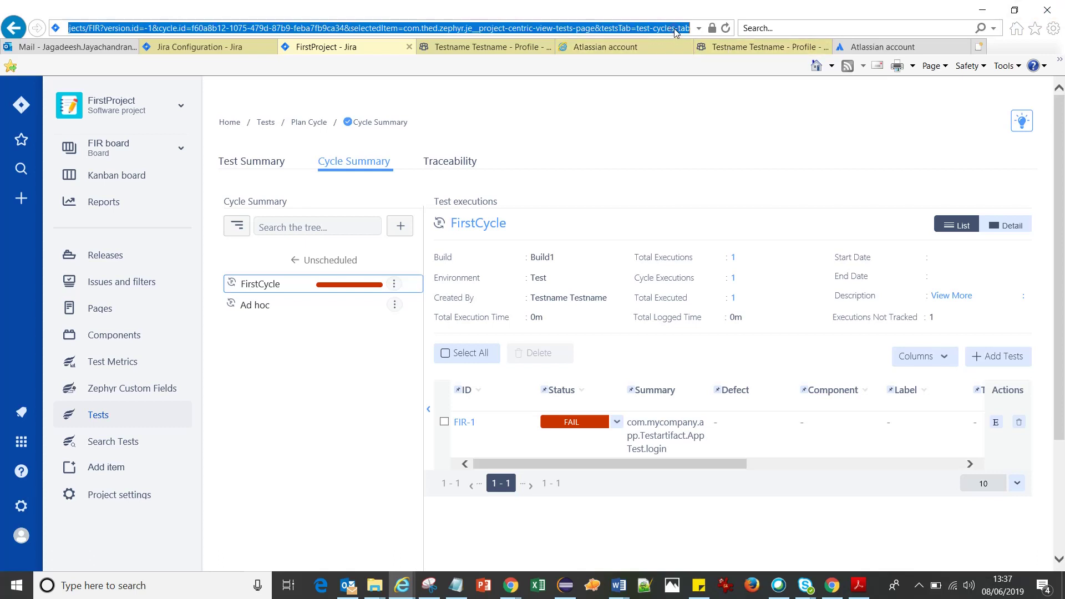
pyautogui.click(503, 48)
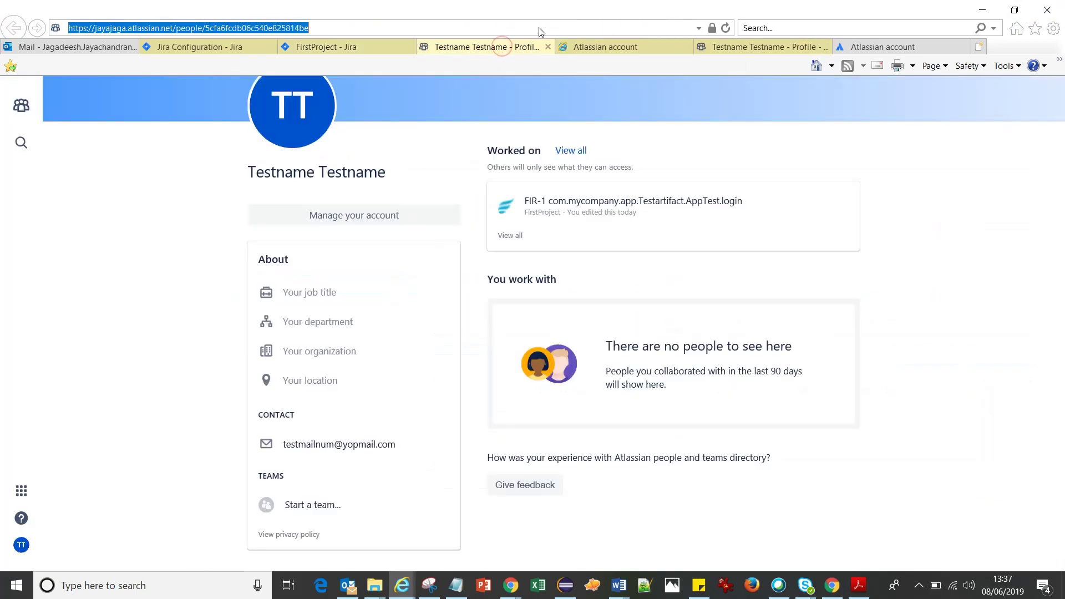
pyautogui.click(539, 27)
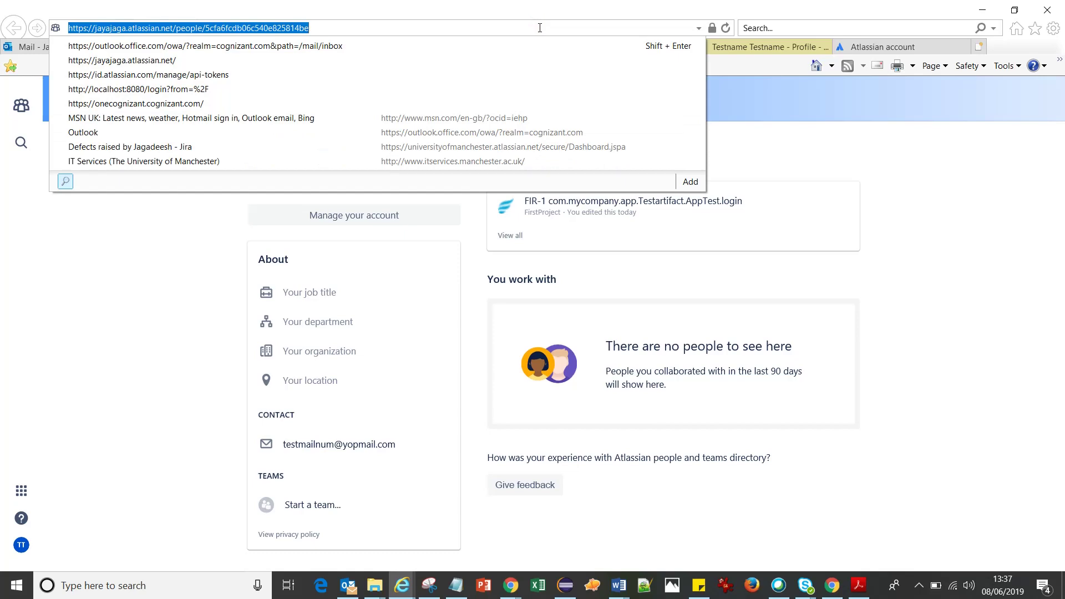
pyautogui.hotkey('alt', 'Tab')
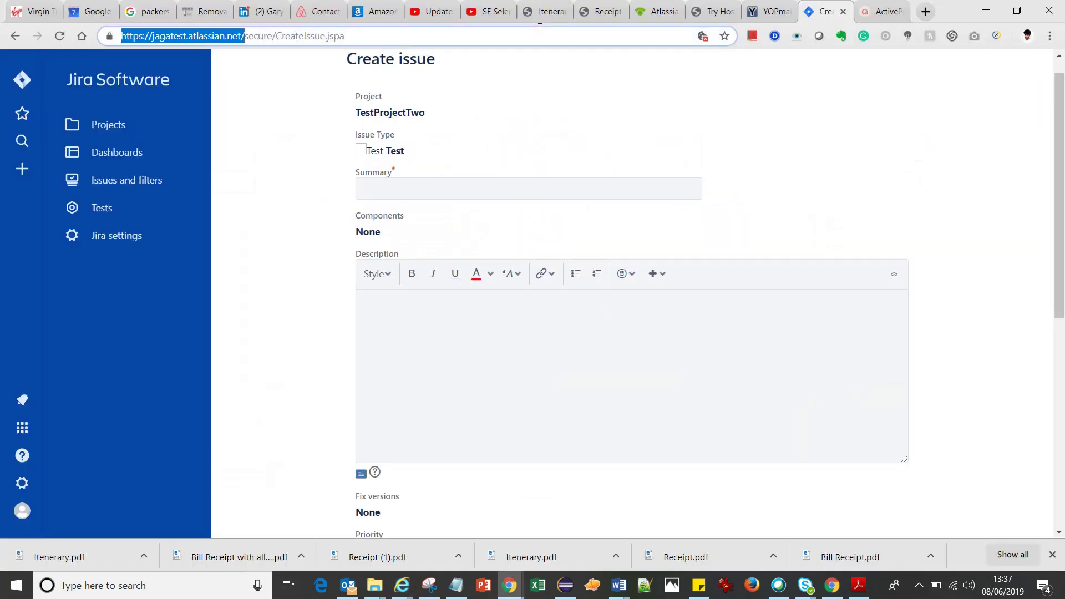
pyautogui.hotkey('alt', 'Tab')
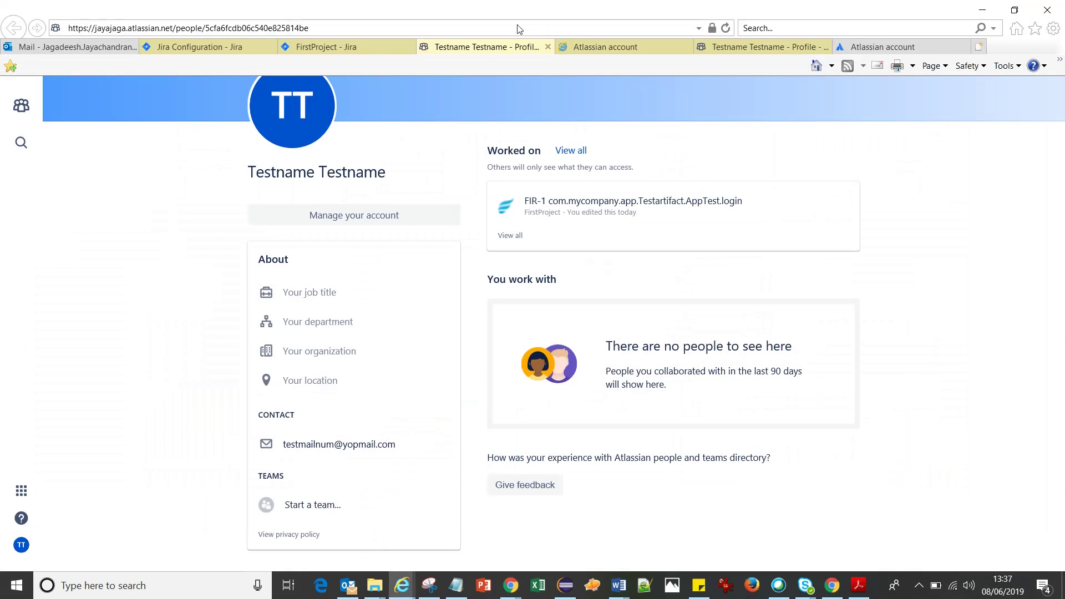
pyautogui.click(494, 32)
pyautogui.hotkey('ctrl', 'v')
pyautogui.press('Return')
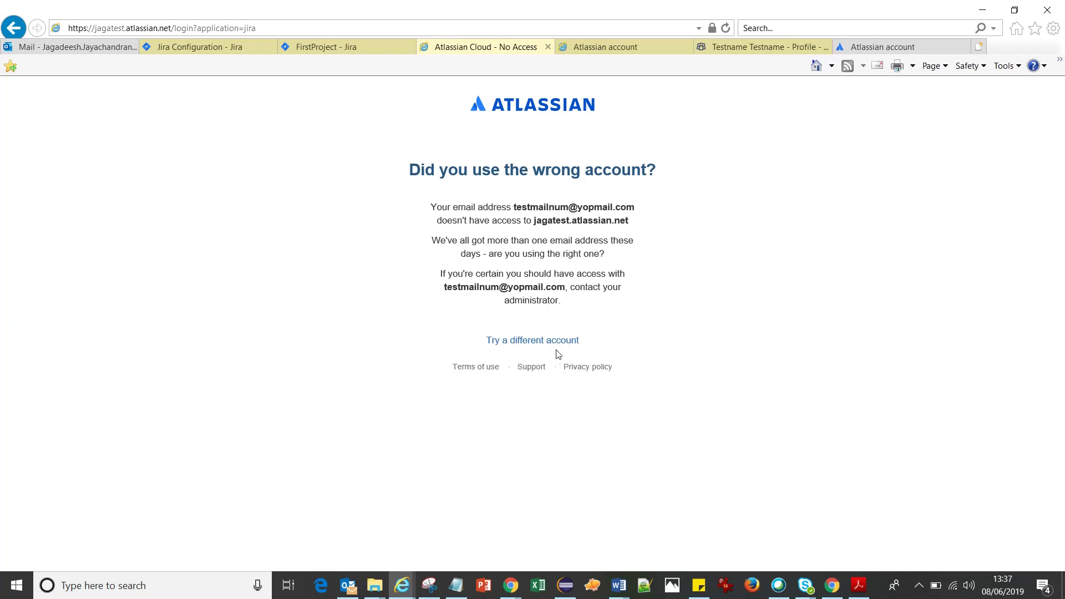
# - Choose 'Try a different account' and select the saved account password in the Notepad notes
pyautogui.click(557, 348)
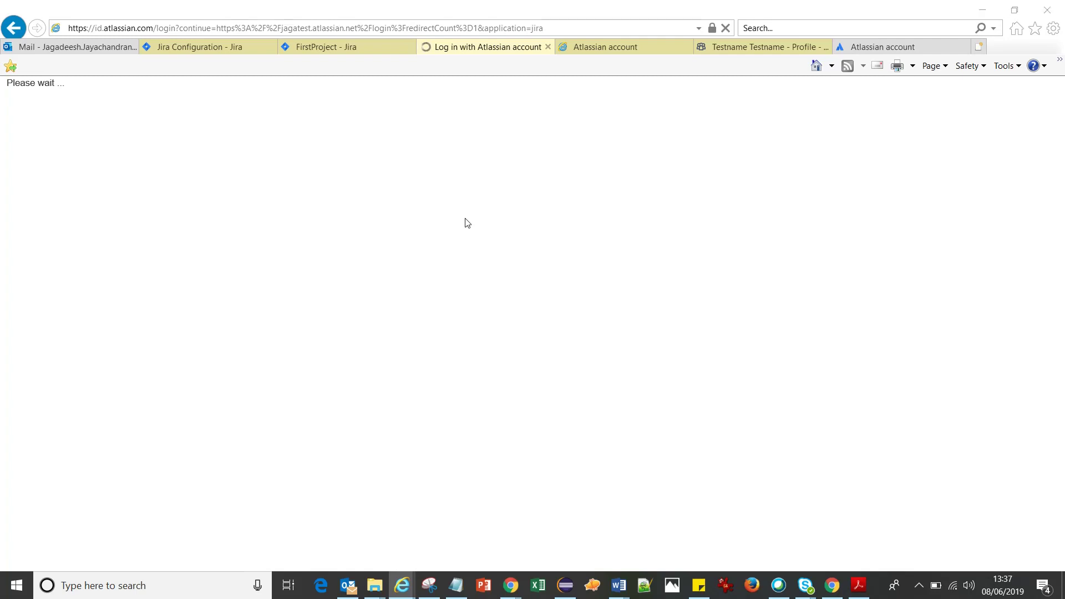
pyautogui.hotkey('alt', 'Tab')
pyautogui.hotkey('alt', 'Tab')
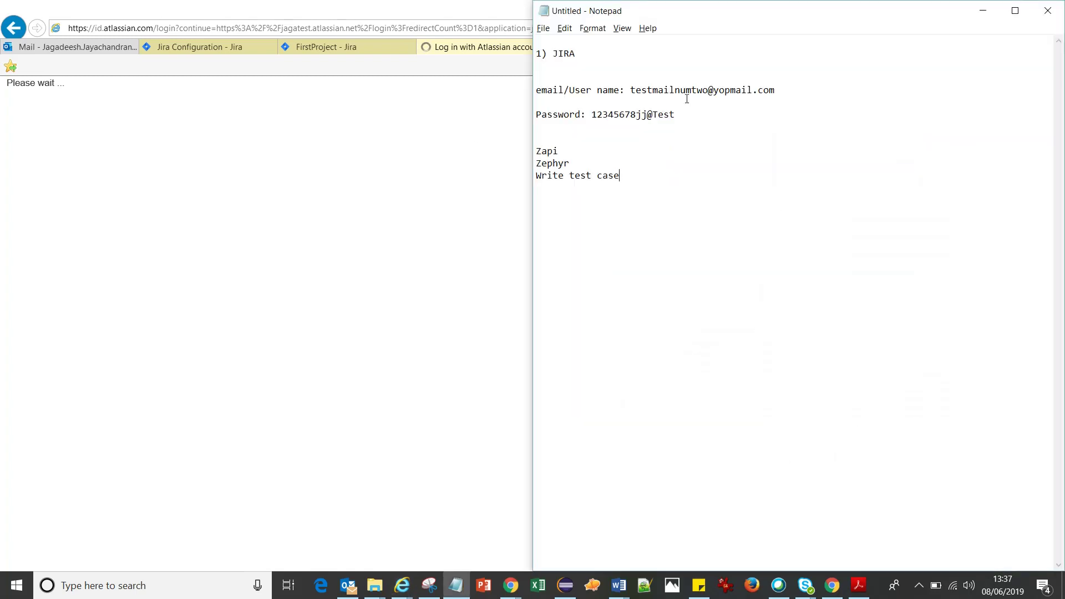
pyautogui.moveTo(674, 114); pyautogui.dragTo(590, 117)
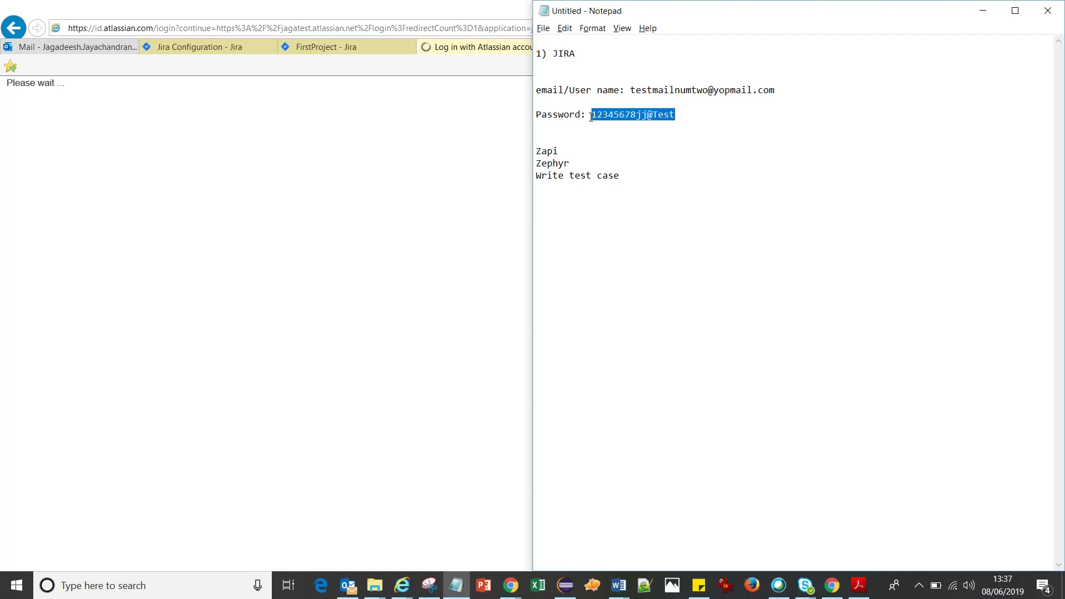
pyautogui.hotkey('alt', 'Tab')
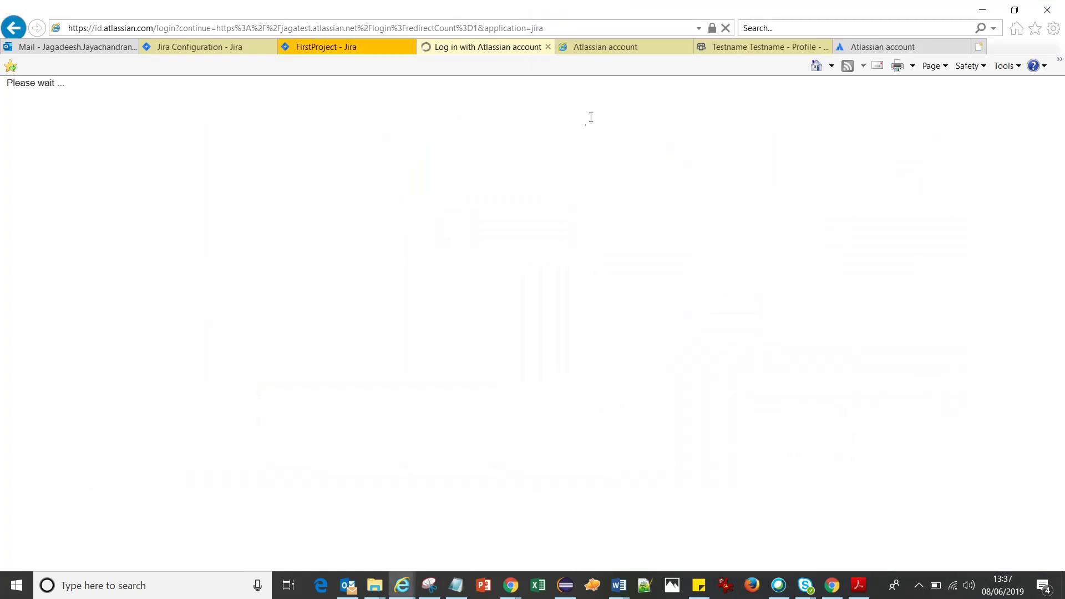
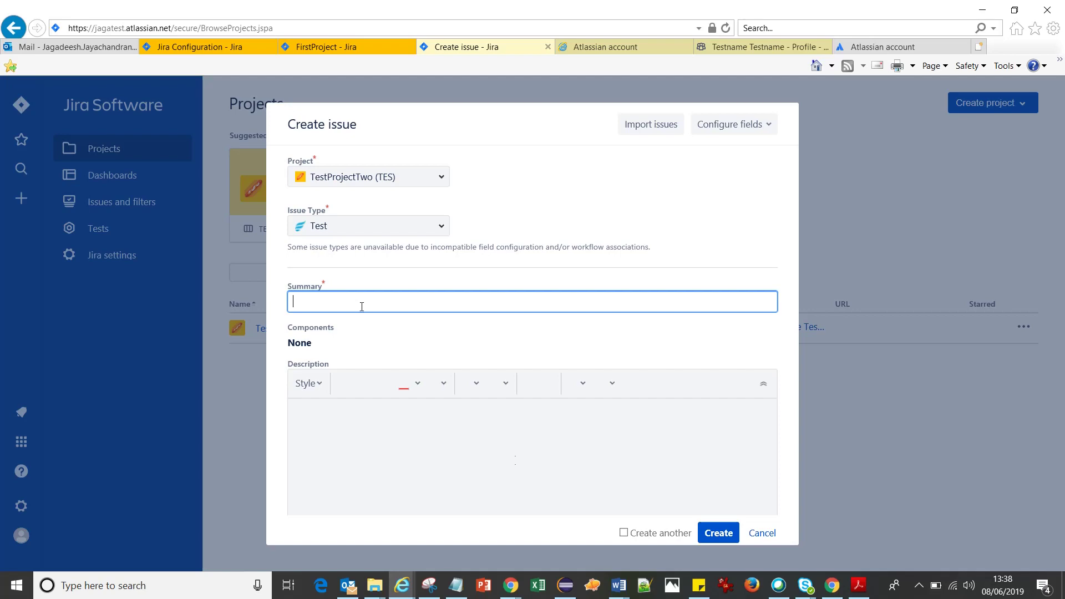
# - Switch from the Jira form to Eclipse showing AppTest.java in the Testartifact project
pyautogui.click(565, 587)
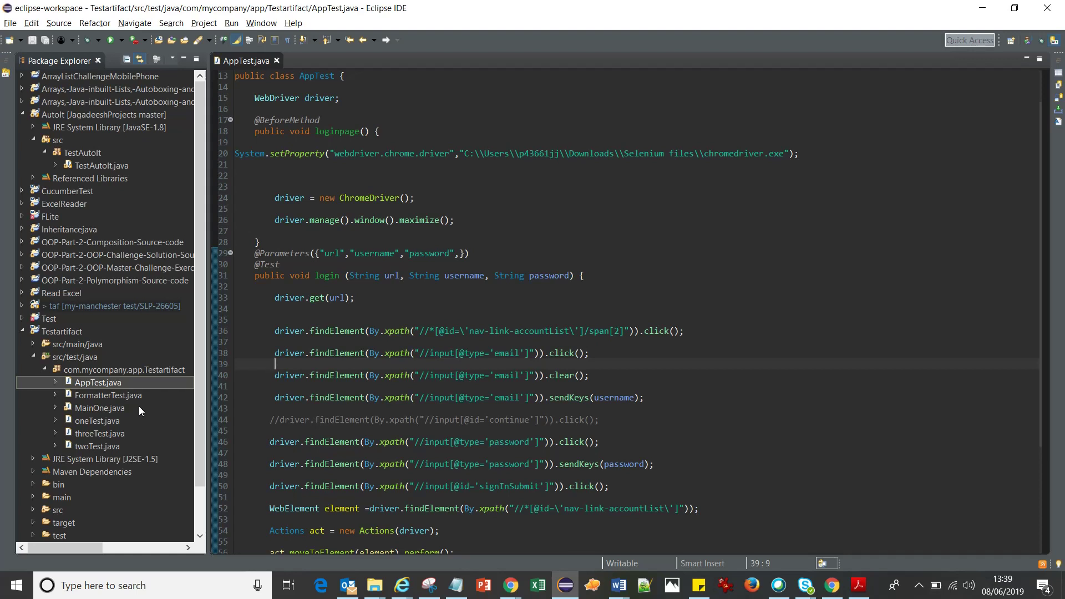
# - Paste the package name com.mycompany.app.Testartifact into the Jira Summary field
pyautogui.click(97, 372)
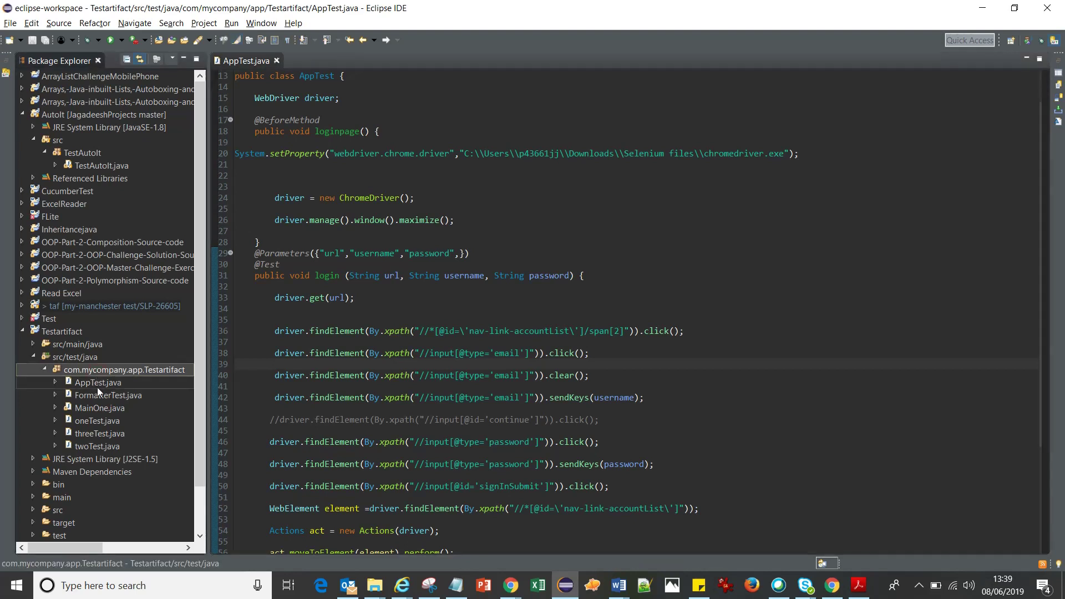
pyautogui.click(98, 387)
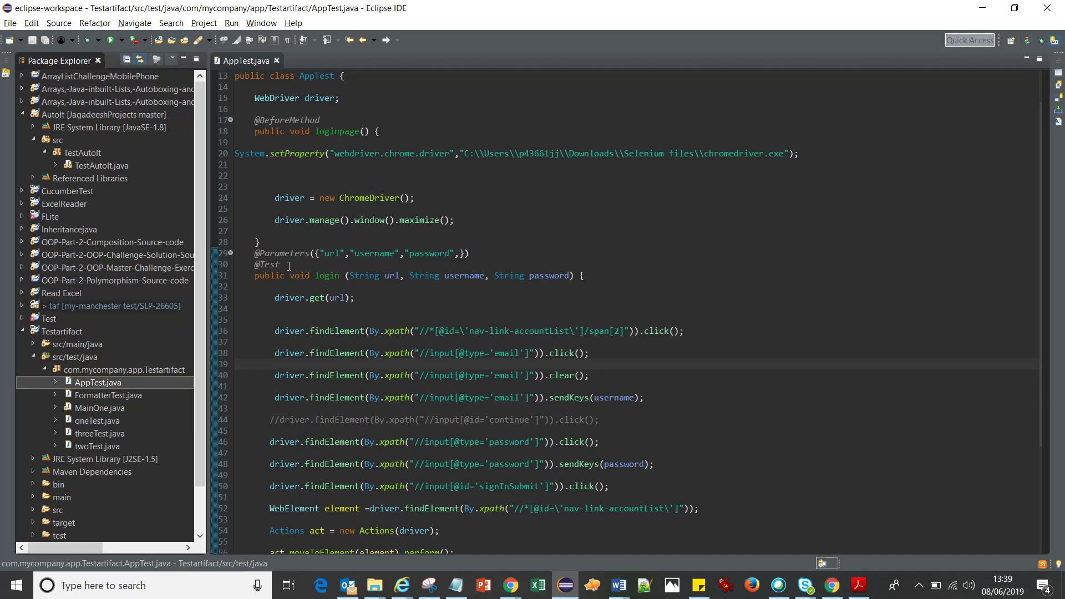
pyautogui.click(123, 370)
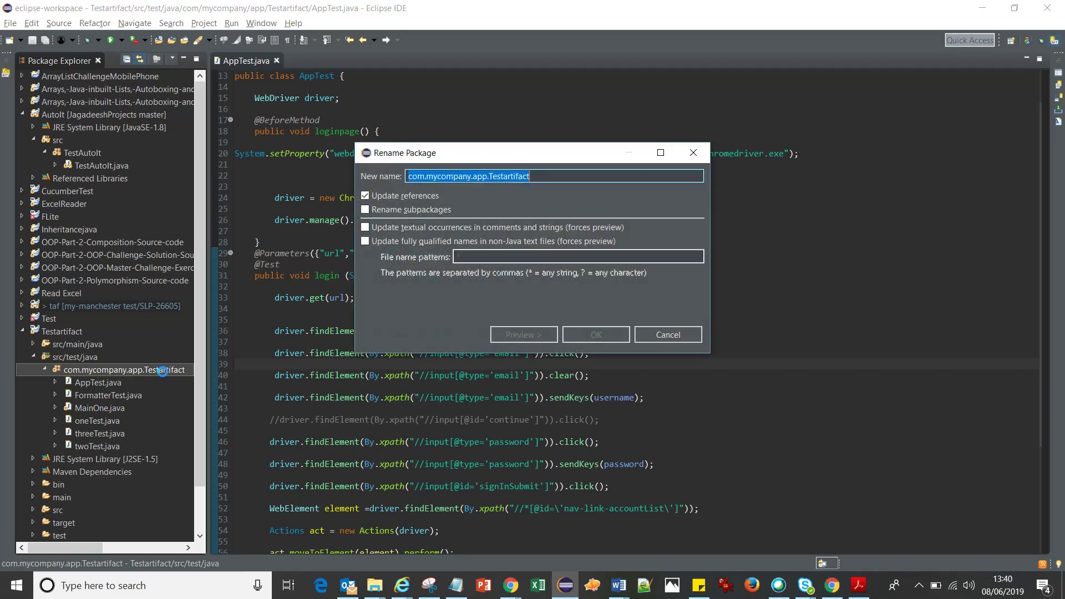
pyautogui.hotkey('alt', 'Tab')
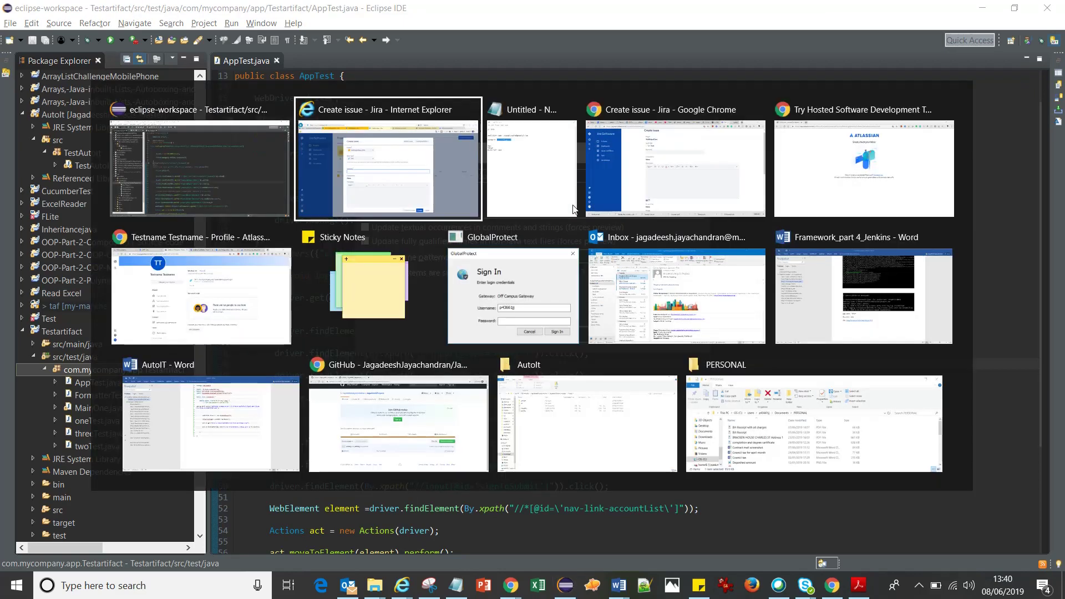
pyautogui.write('com.mycompany.app.Testartifact')
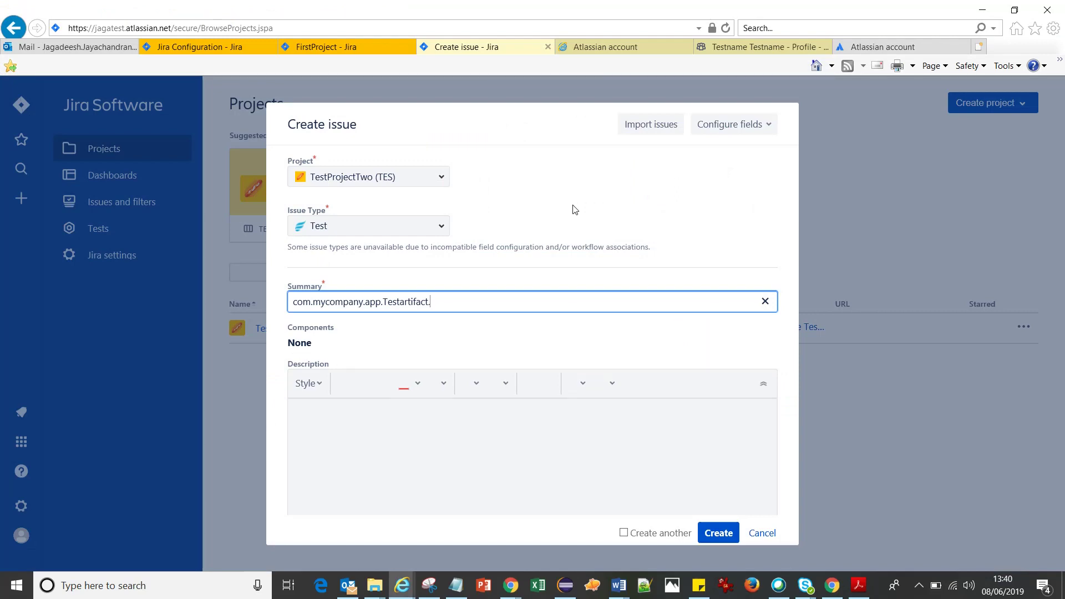
# - Append the class name AppTest to the summary and copy the method name login
pyautogui.hotkey('alt', 'Tab')
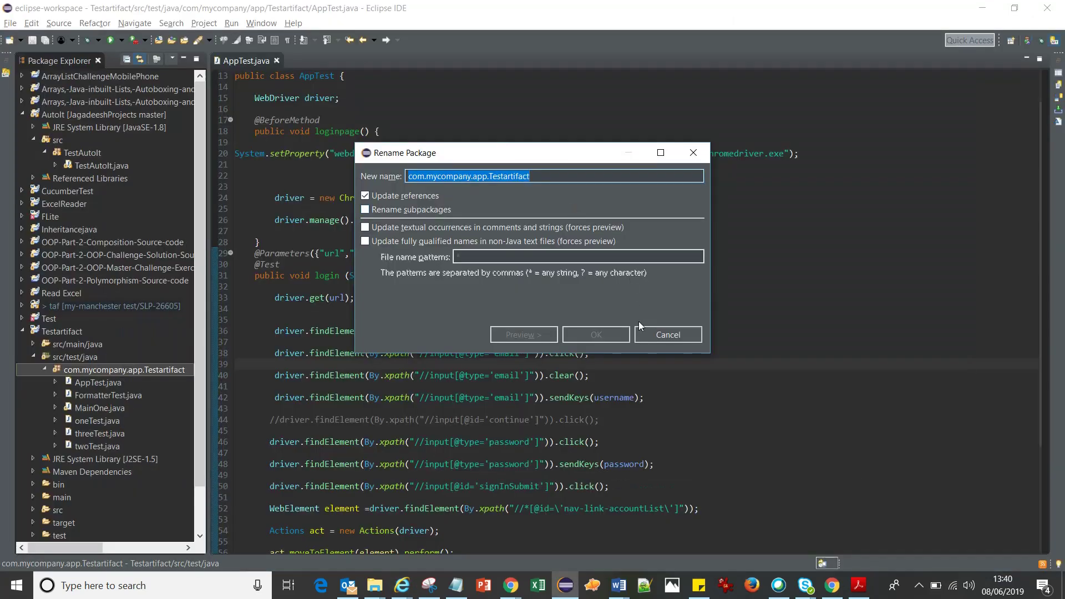
pyautogui.click(675, 335)
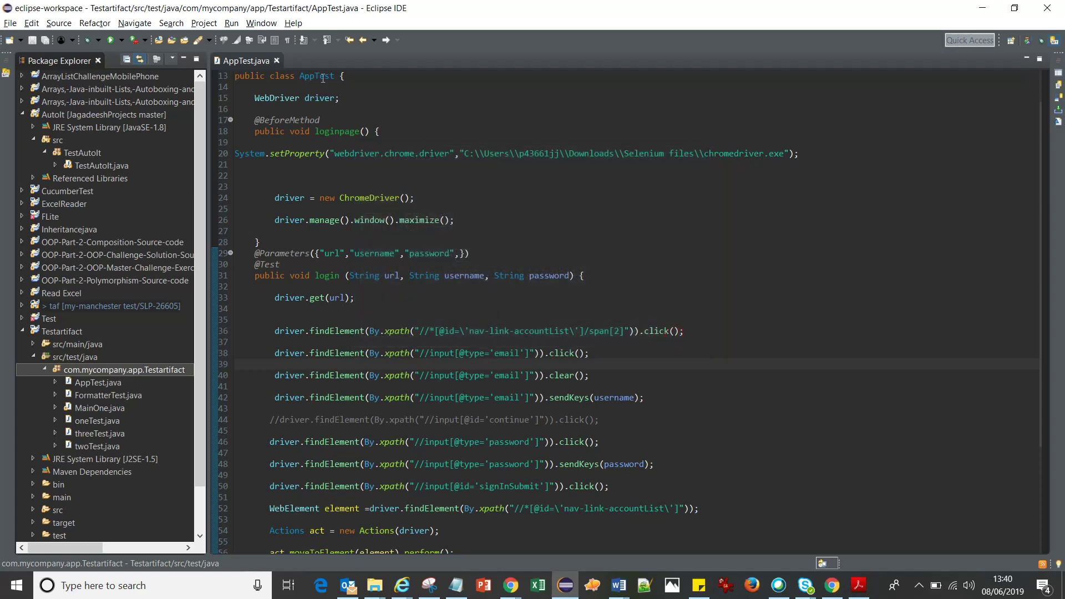
pyautogui.doubleClick(323, 78)
pyautogui.hotkey('ctrl', 'c')
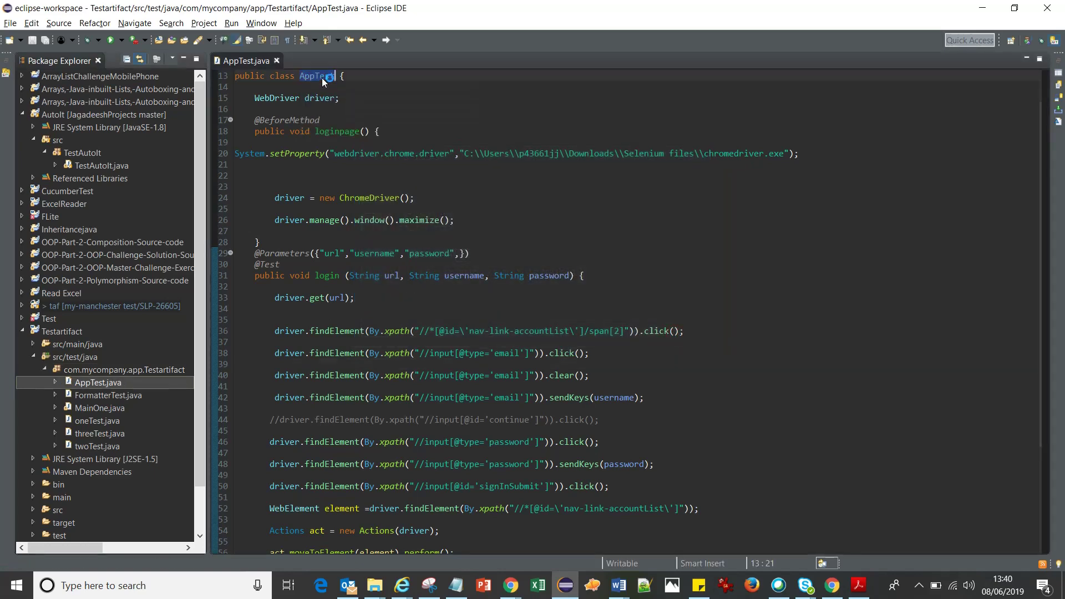
pyautogui.hotkey('alt', 'Tab')
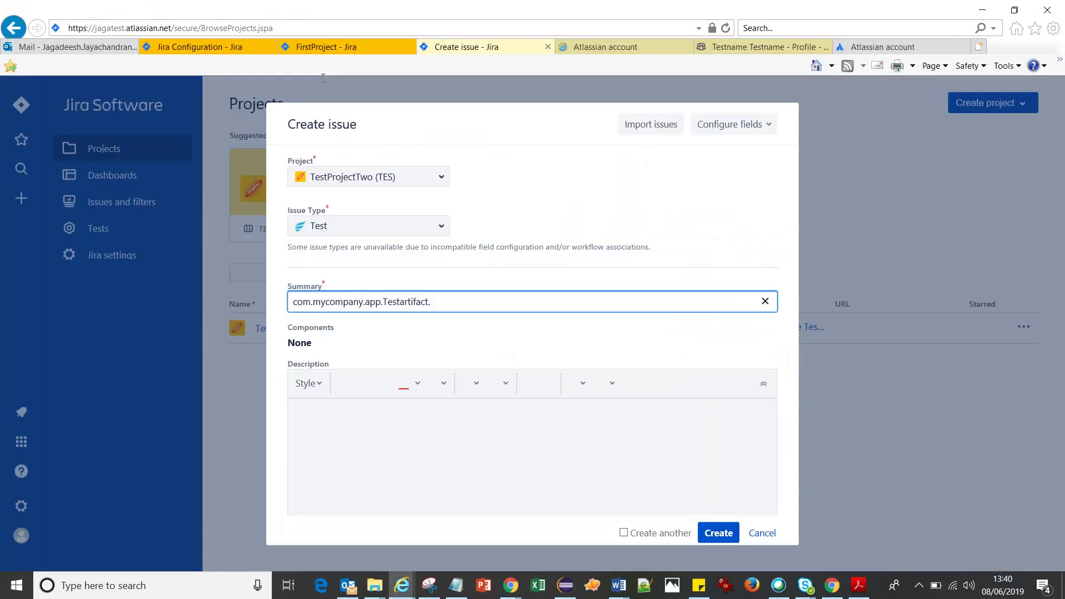
pyautogui.hotkey('ctrl', 'v')
pyautogui.hotkey('alt', 'Tab')
pyautogui.doubleClick(326, 276)
pyautogui.hotkey('ctrl', 'c')
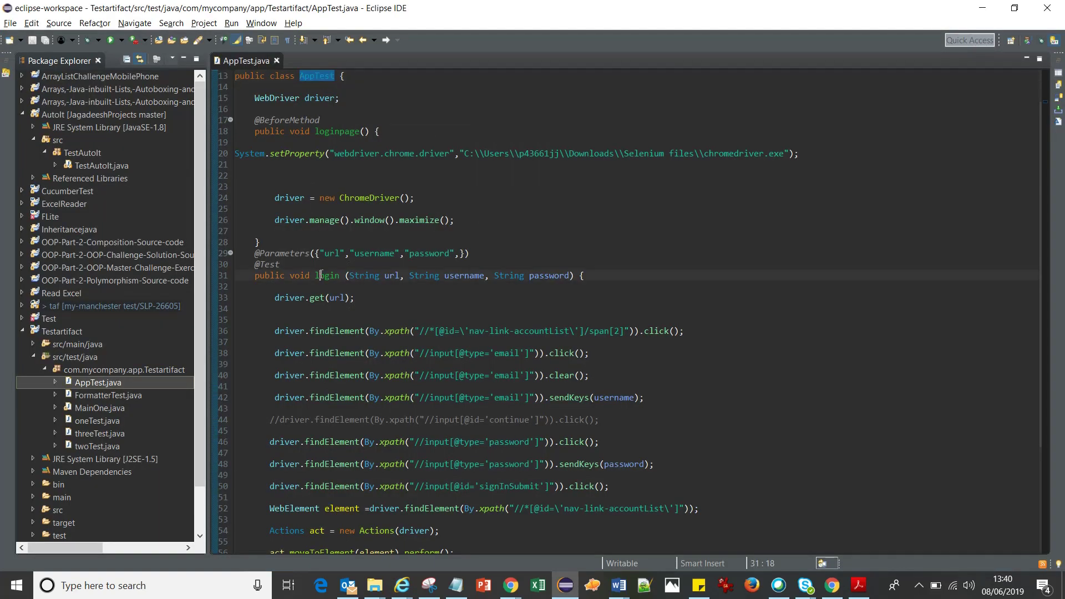
pyautogui.hotkey('alt', 'Tab')
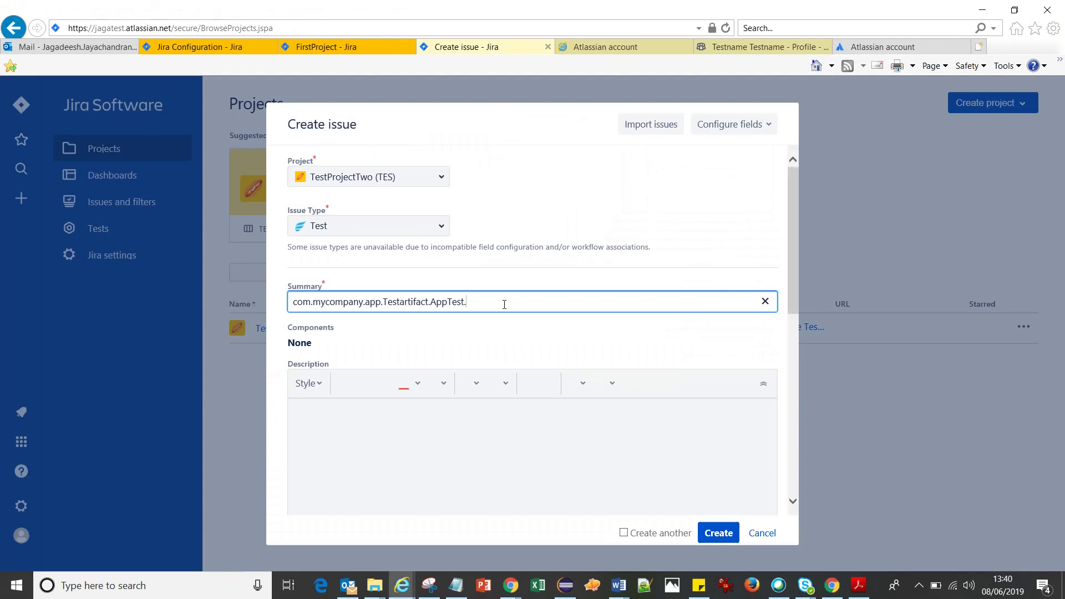
# - Complete the summary with login, enter description 'Test' and add the label 'test'
pyautogui.click(504, 303)
pyautogui.hotkey('ctrl', 'v')
pyautogui.click(461, 443)
pyautogui.write('Test')
pyautogui.scroll(-5, 462, 445)
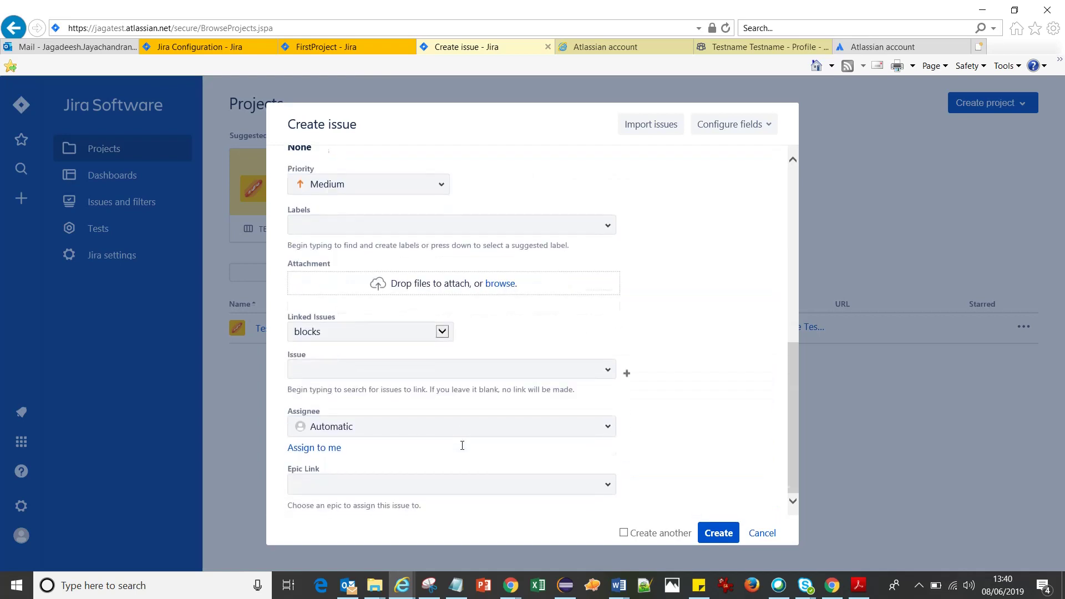
pyautogui.scroll(2, 462, 445)
pyautogui.click(431, 351)
pyautogui.write('test')
pyautogui.scroll(3, 431, 355)
pyautogui.scroll(-5, 432, 355)
pyautogui.scroll(-1, 431, 355)
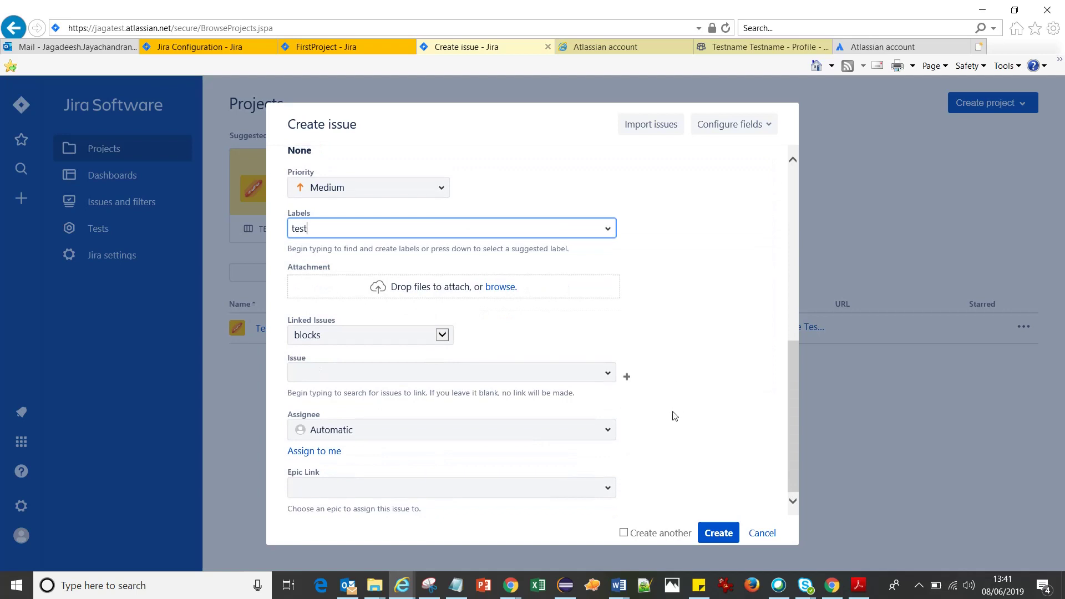
# - Create the Test issue and open TES-1, briefly viewing FirstProject's cycle summary
pyautogui.click(719, 531)
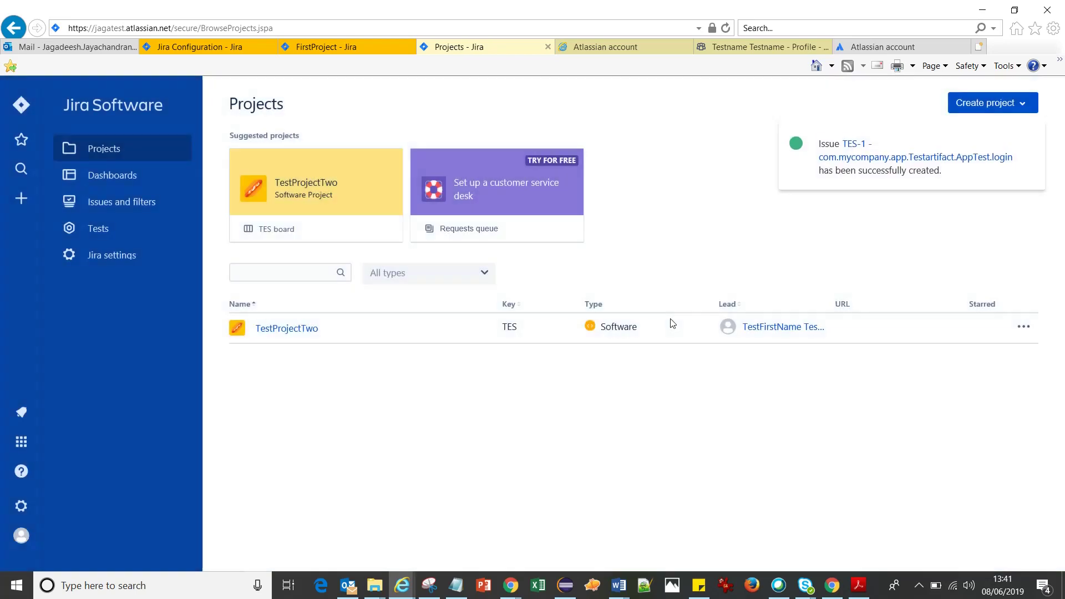
pyautogui.click(887, 158)
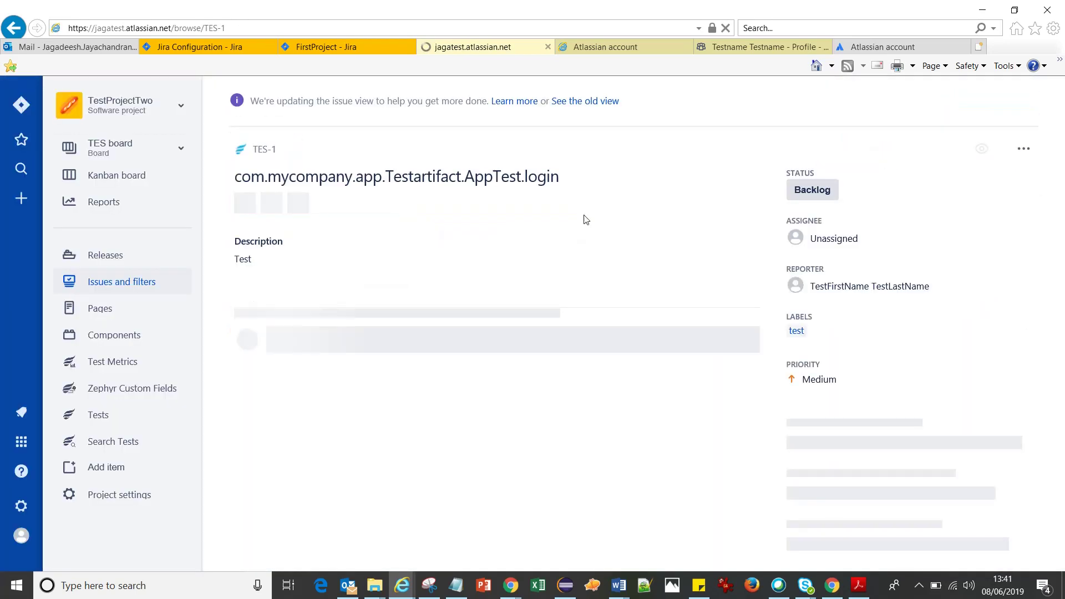
pyautogui.click(353, 53)
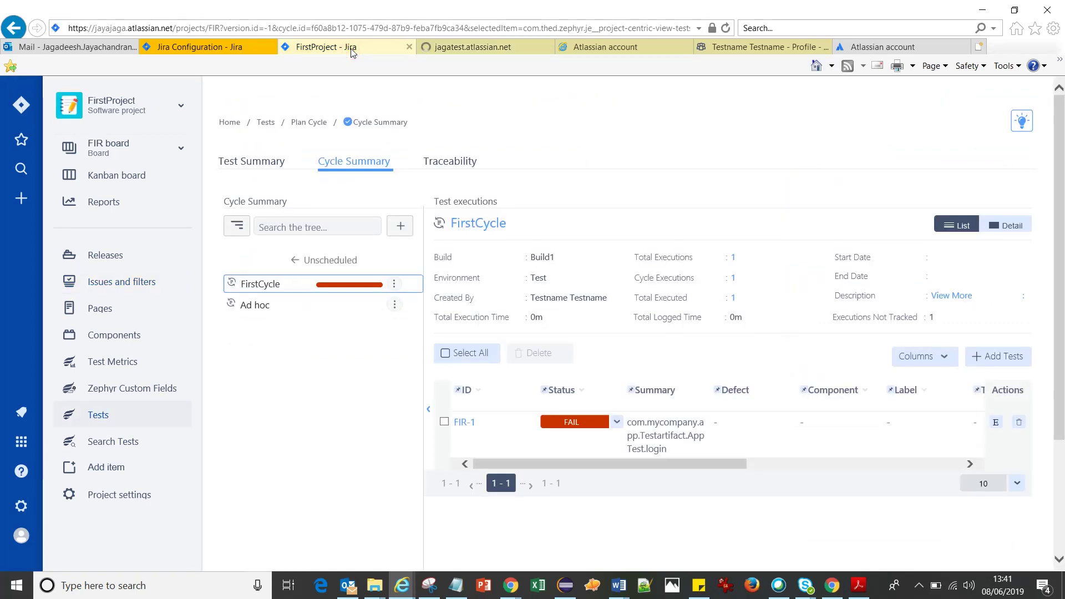
pyautogui.click(467, 48)
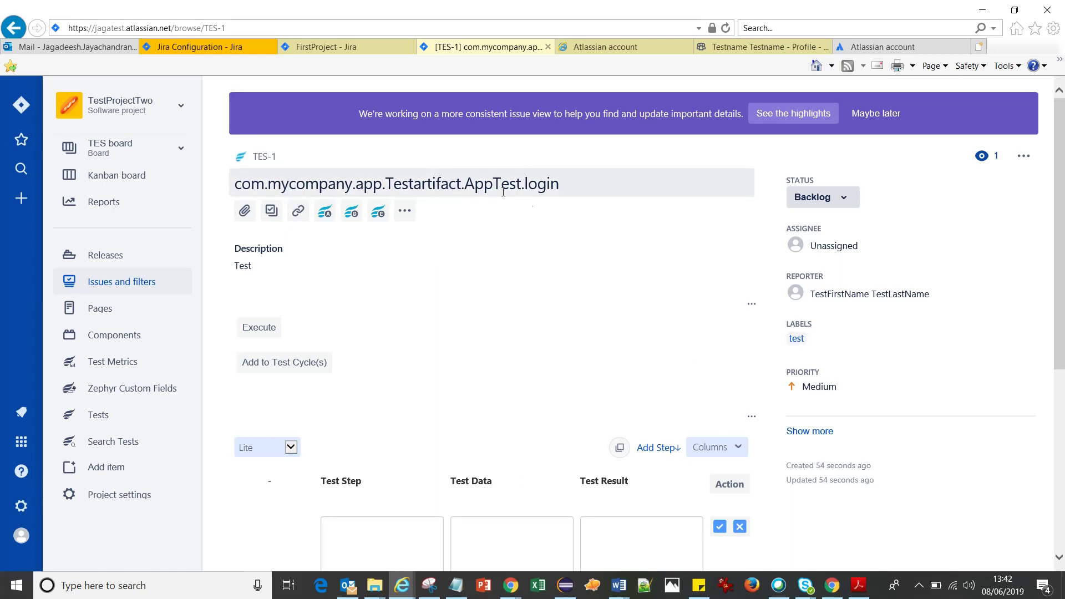
# - Add the first test step: Test / Test / test
pyautogui.scroll(-2, 501, 398)
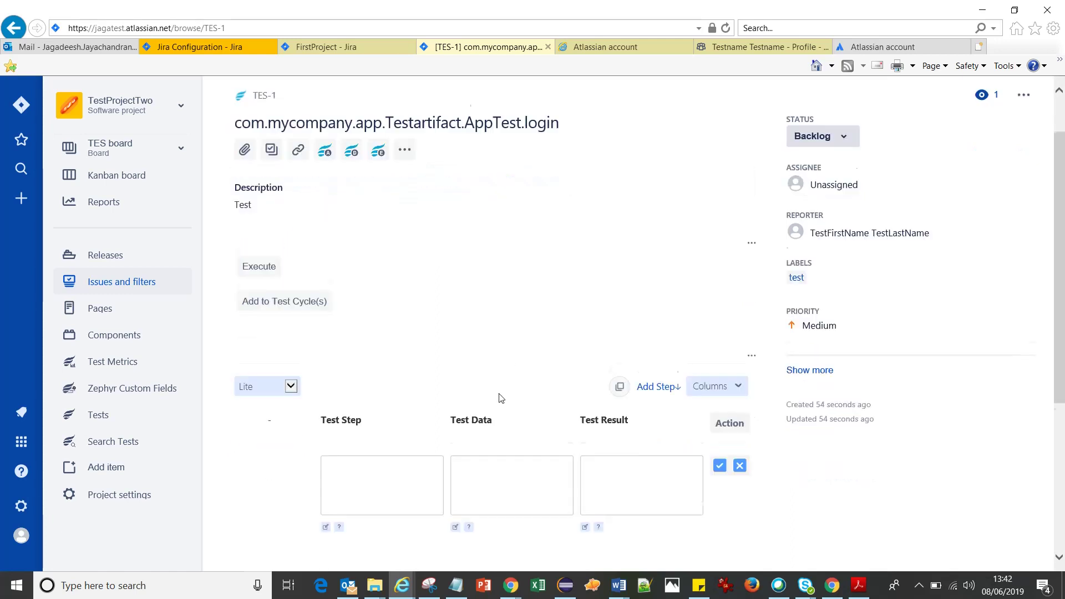
pyautogui.scroll(2, 500, 397)
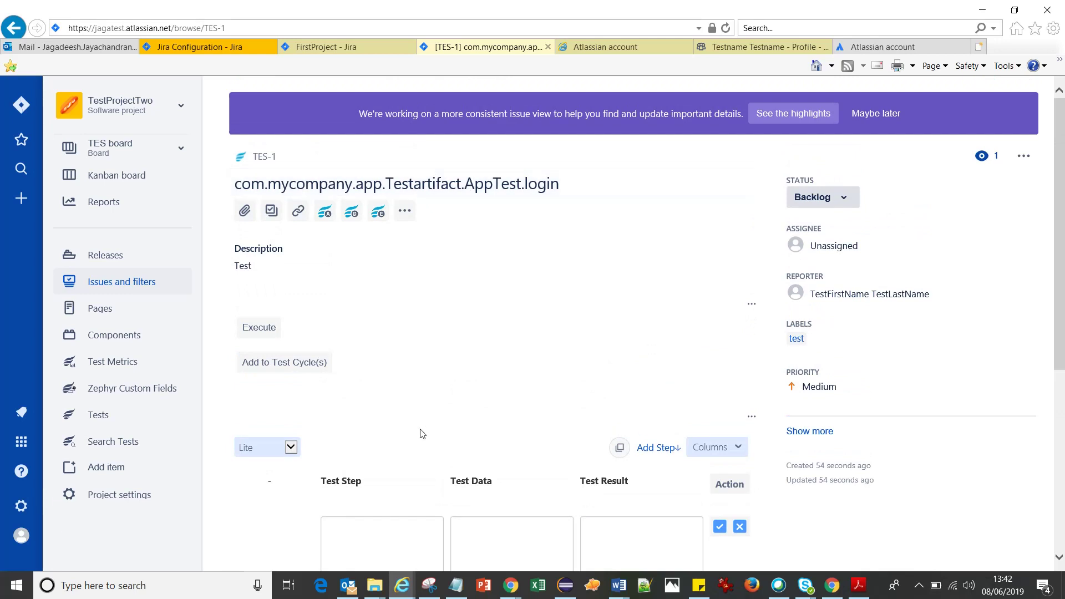
pyautogui.scroll(-3, 422, 434)
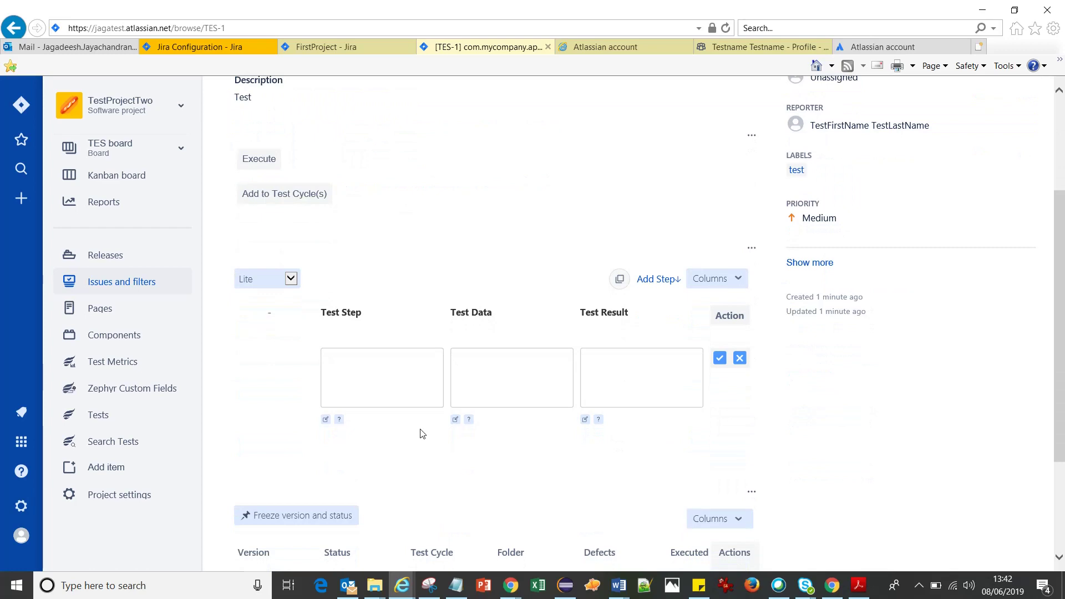
pyautogui.scroll(3, 421, 431)
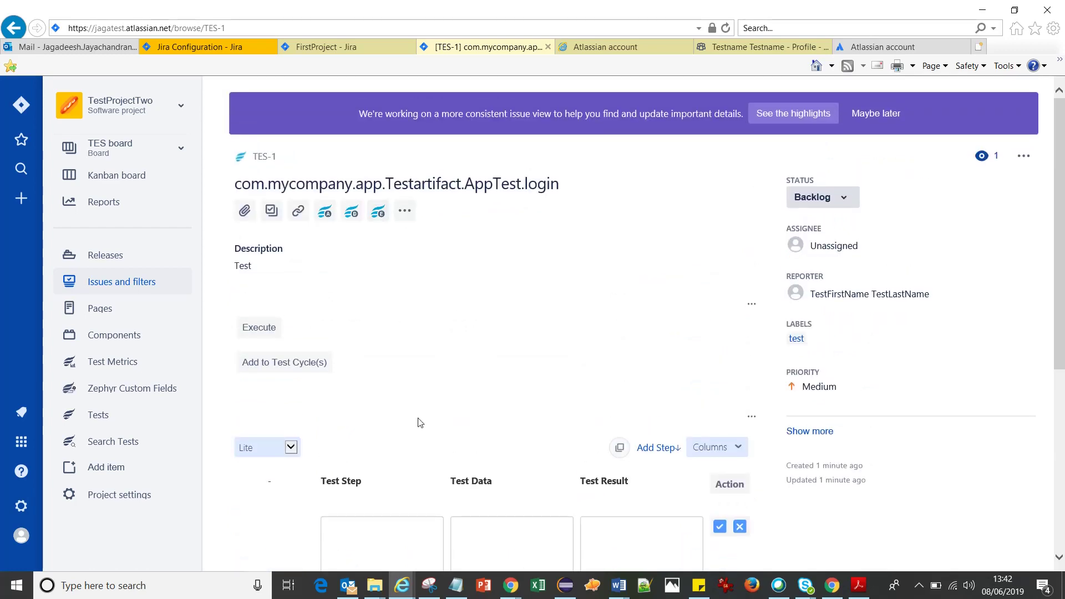
pyautogui.scroll(-2, 419, 423)
pyautogui.scroll(-2, 420, 423)
pyautogui.click(403, 295)
pyautogui.write('Test')
pyautogui.press('Tab')
pyautogui.write('Test')
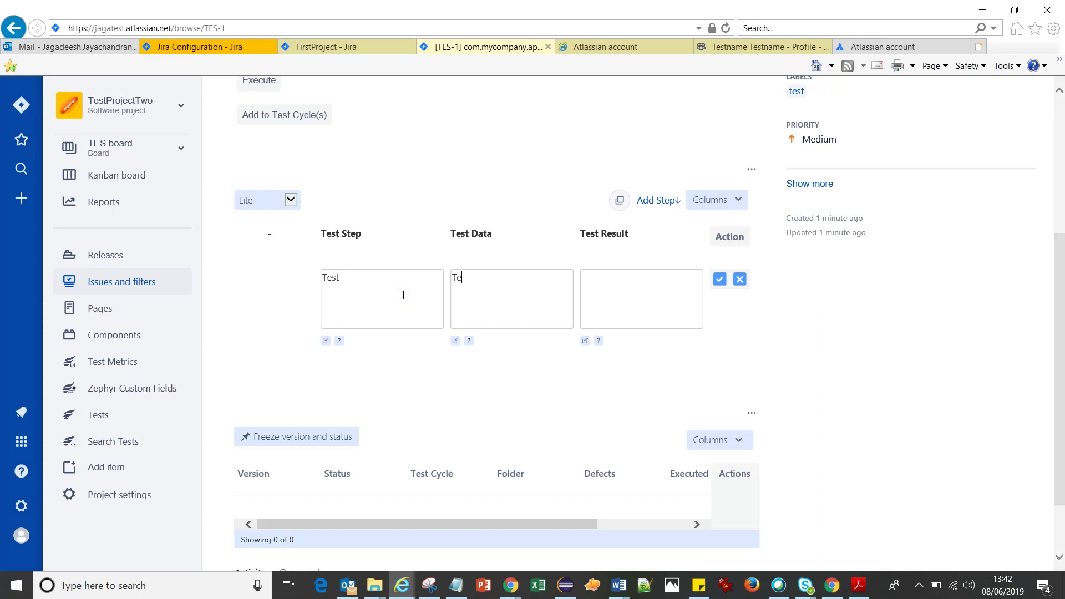
pyautogui.press('Tab')
pyautogui.write('te')
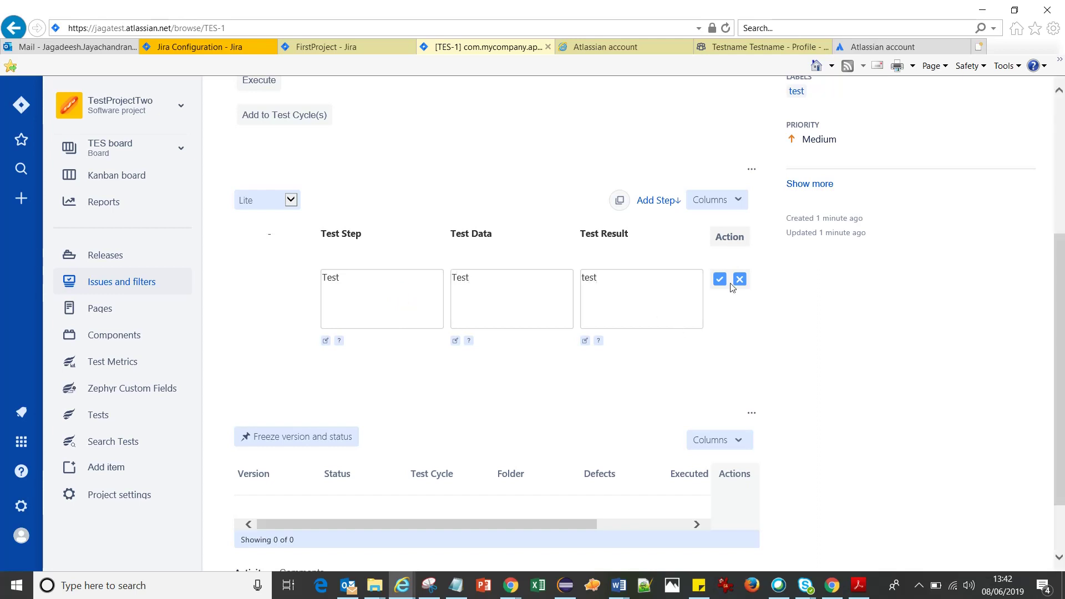
pyautogui.click(719, 279)
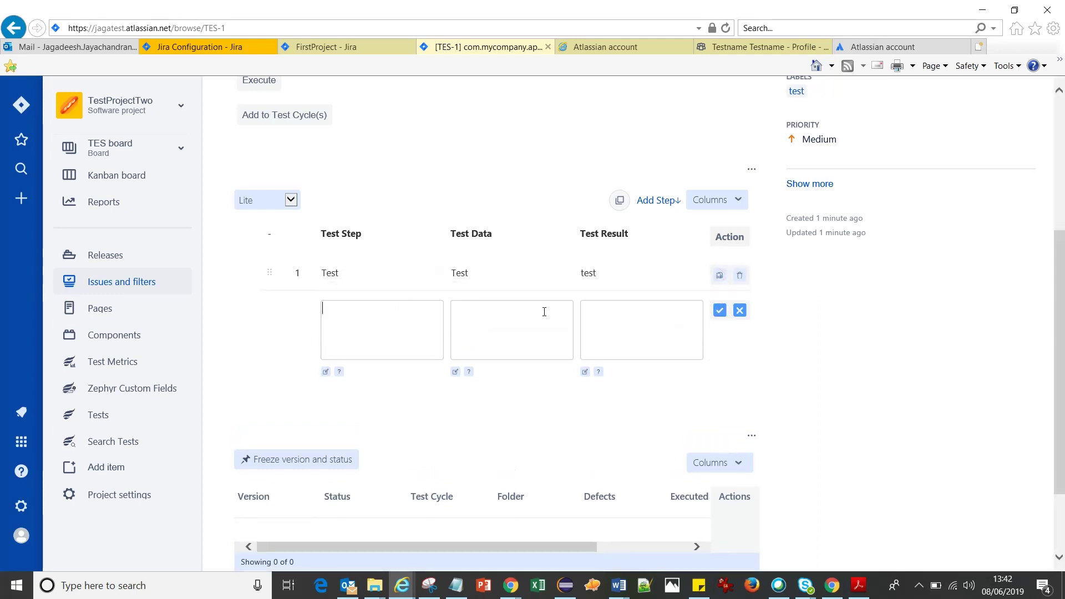
pyautogui.write('TestTest')
# - Add two more test steps: Test / Test / Test and Test2 / Test3 / Test4
pyautogui.press('Tab')
pyautogui.write('Test')
pyautogui.click(724, 313)
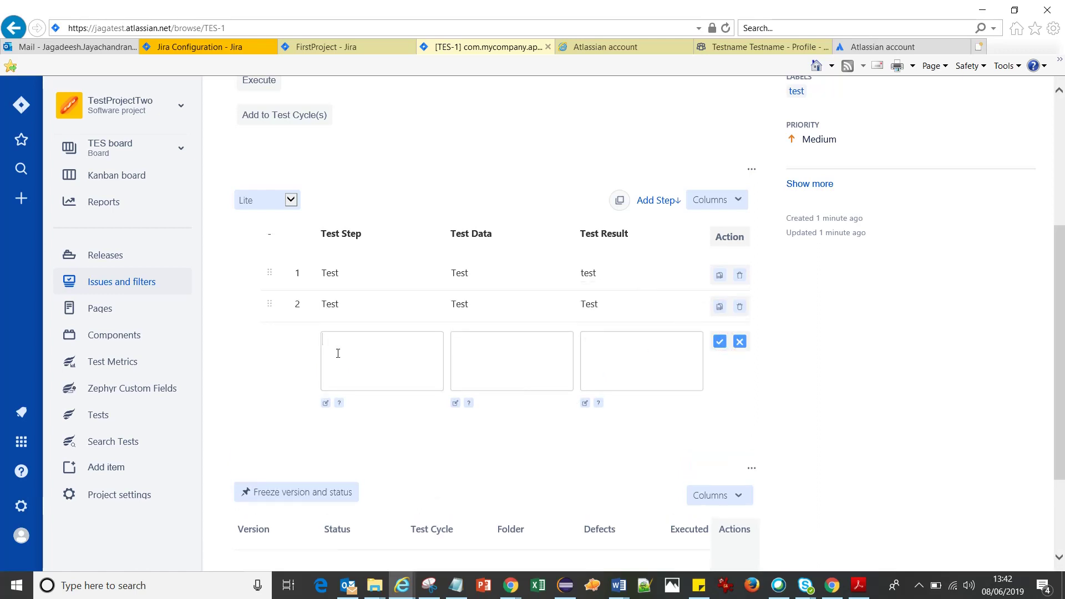
pyautogui.write('Test2')
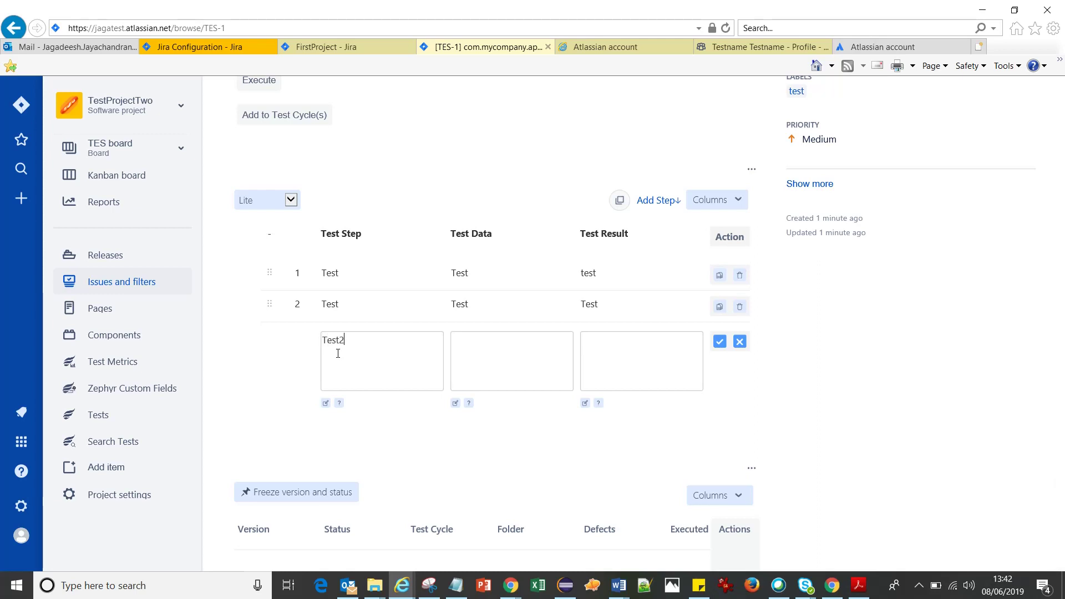
pyautogui.press('Tab')
pyautogui.write('Test3Test4')
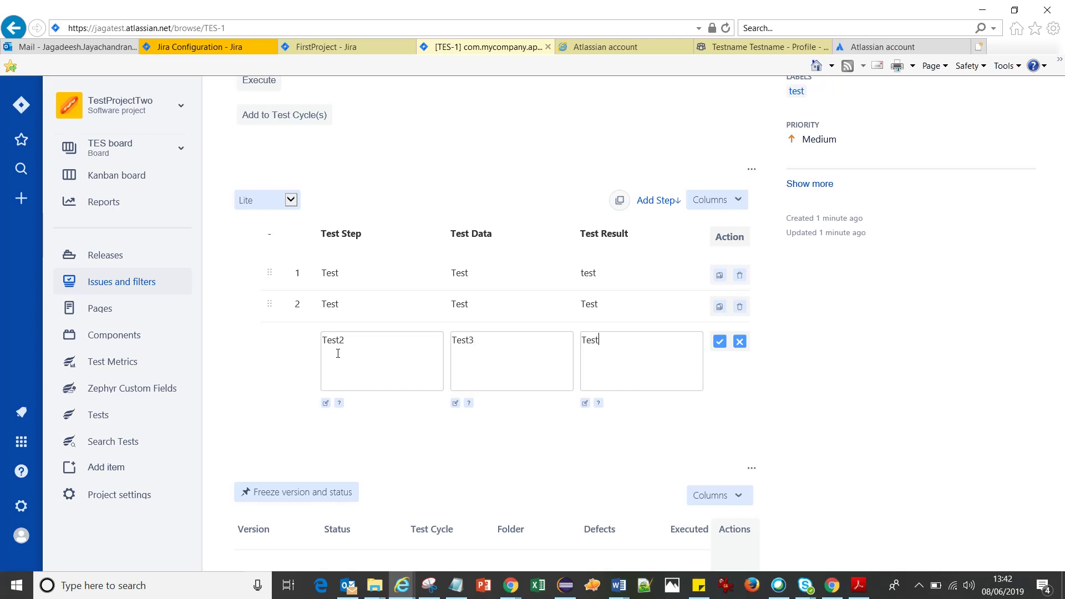
pyautogui.click(719, 341)
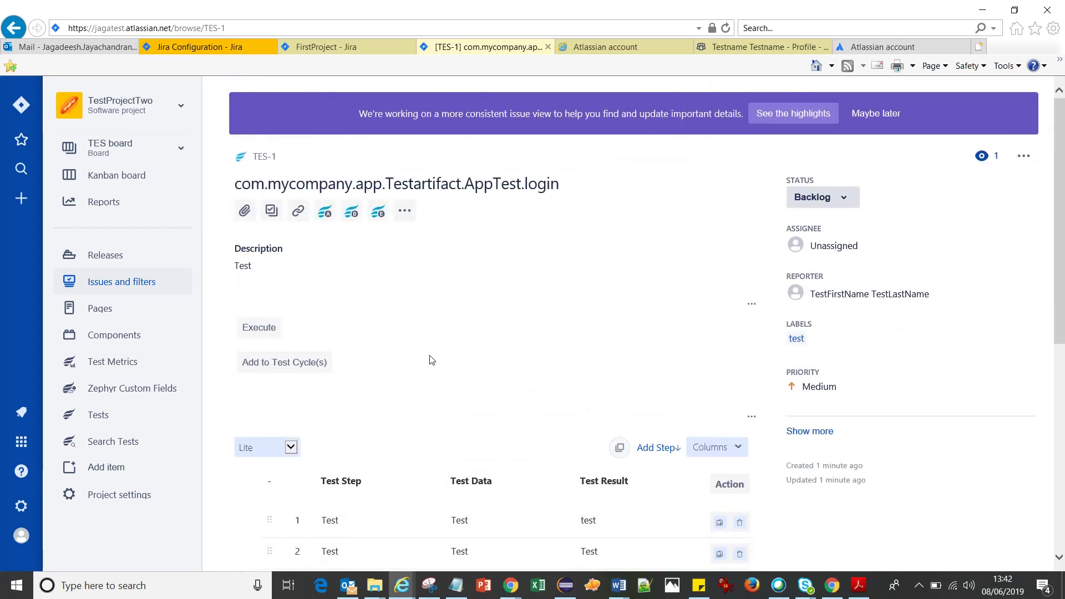
# - Add the line 'Create a test cycle' to the Notepad notes, then return to Jira
pyautogui.hotkey('alt', 'Tab')
pyautogui.hotkey('alt', 'Tab')
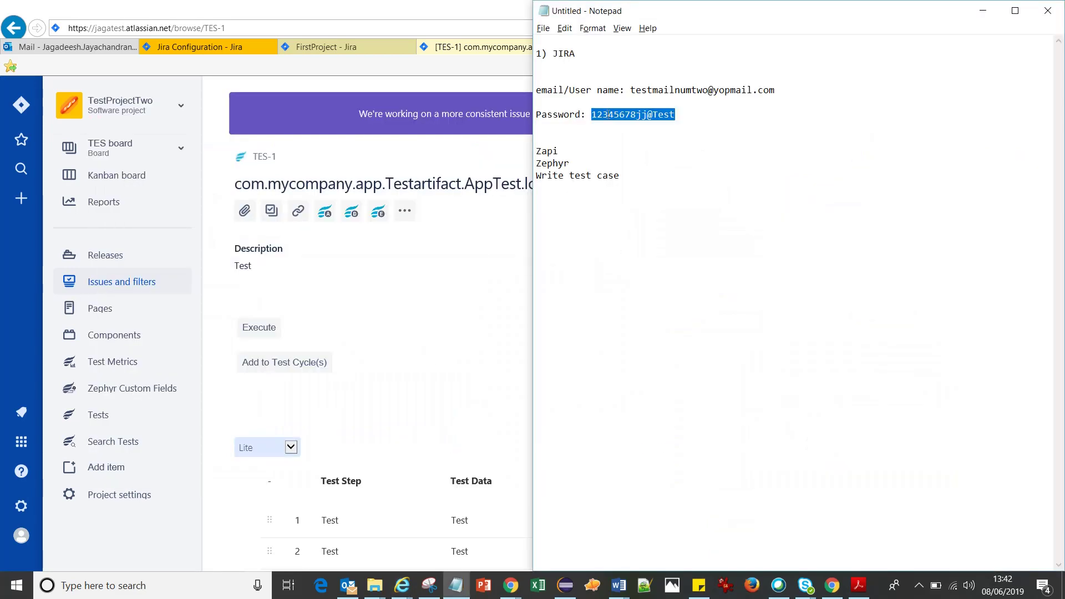
pyautogui.click(570, 154)
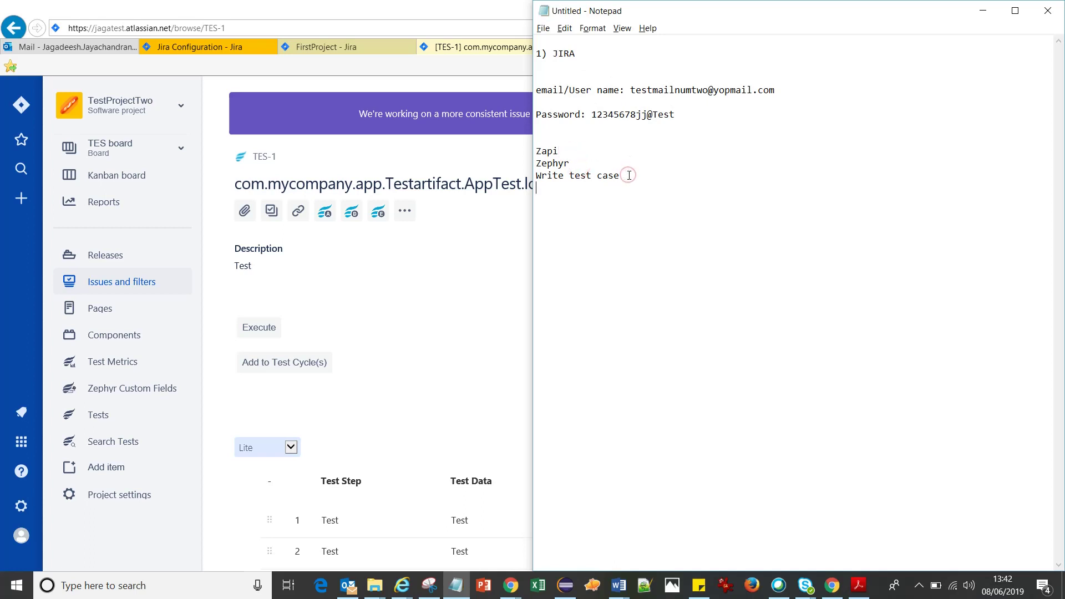
pyautogui.press('Return')
pyautogui.write('Create a test cycle')
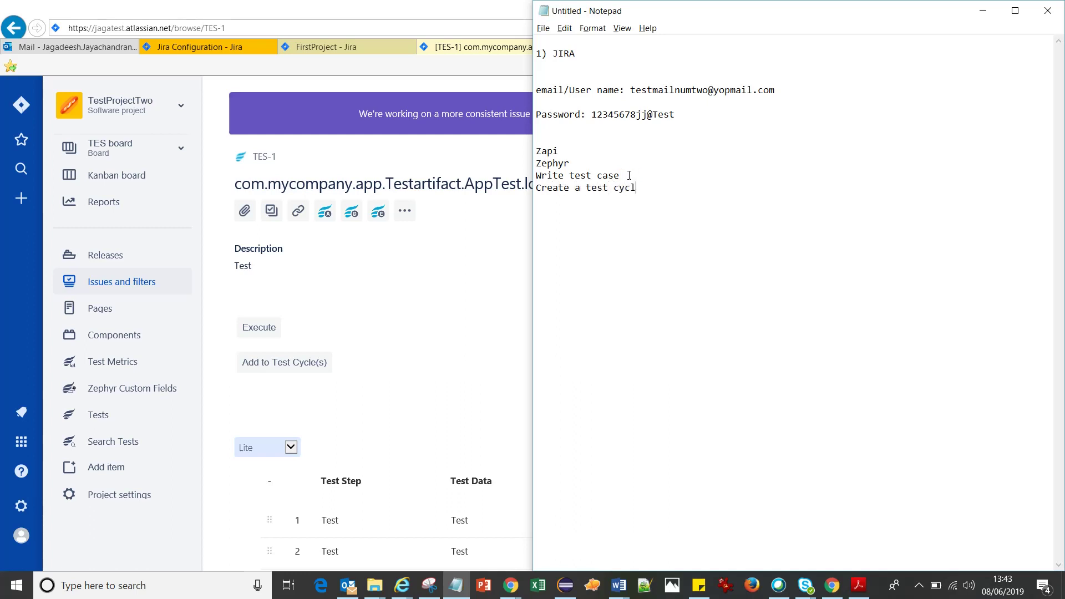
pyautogui.click(423, 306)
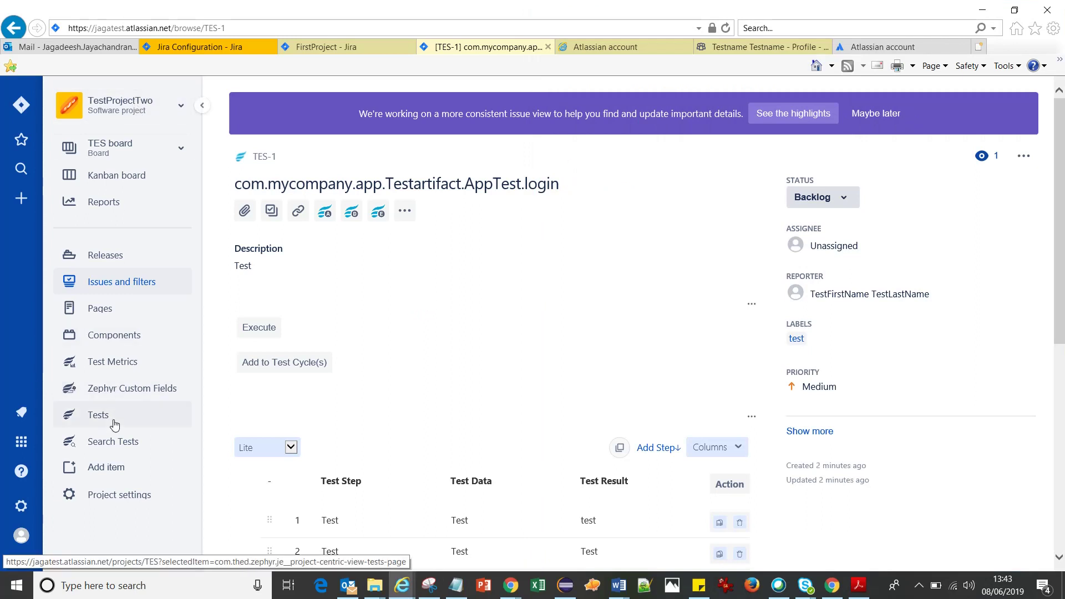
# - Go to TestProjectTwo's Zephyr Tests page and its Cycle Summary tab
pyautogui.click(132, 422)
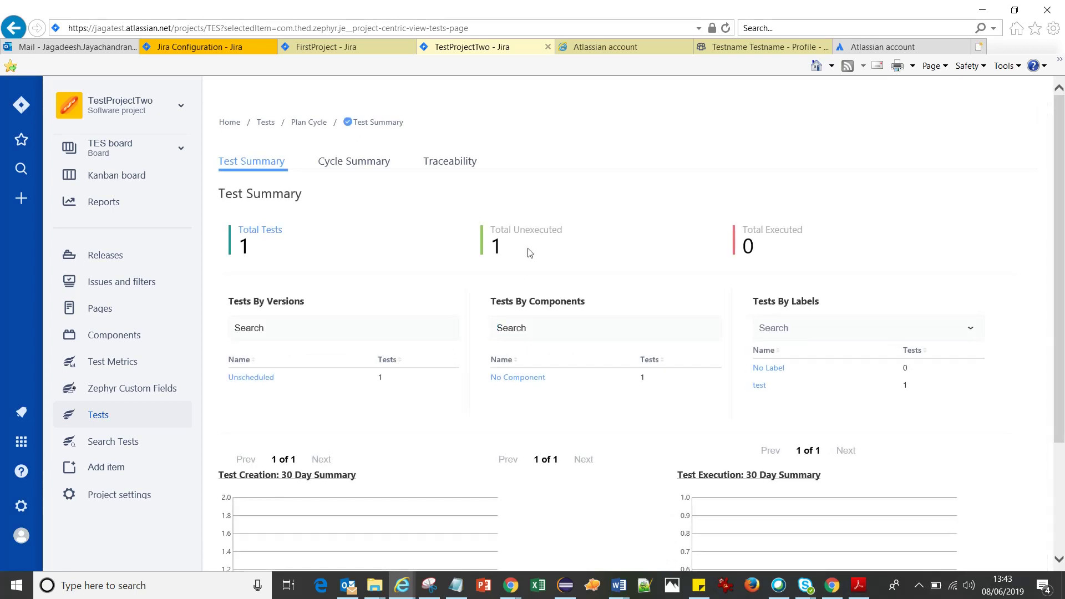
pyautogui.click(354, 162)
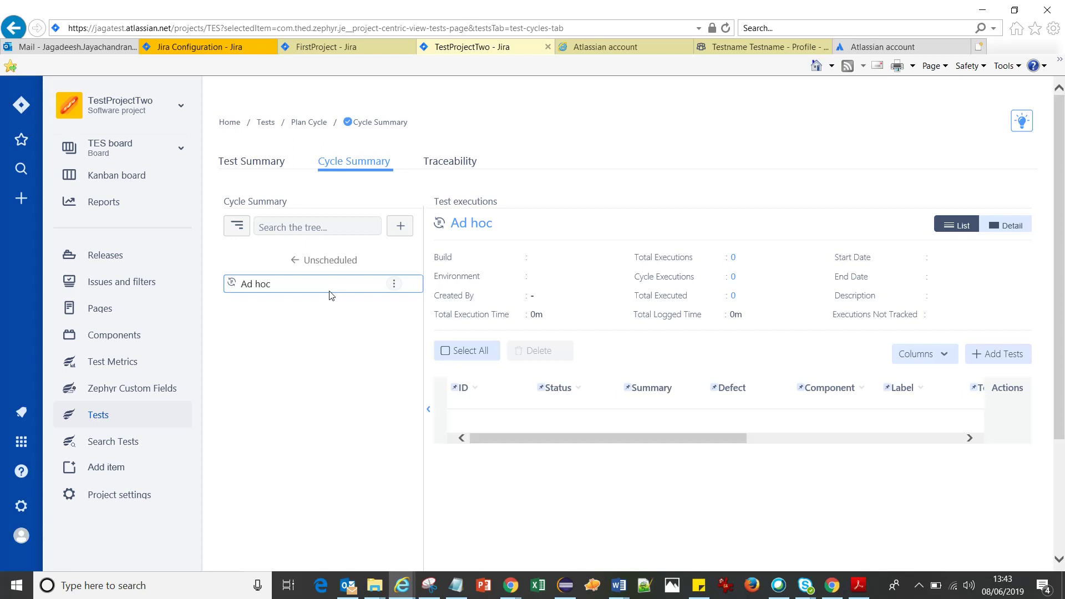
# - Create an unscheduled test cycle named TestCycle with description 'Test'
pyautogui.click(408, 227)
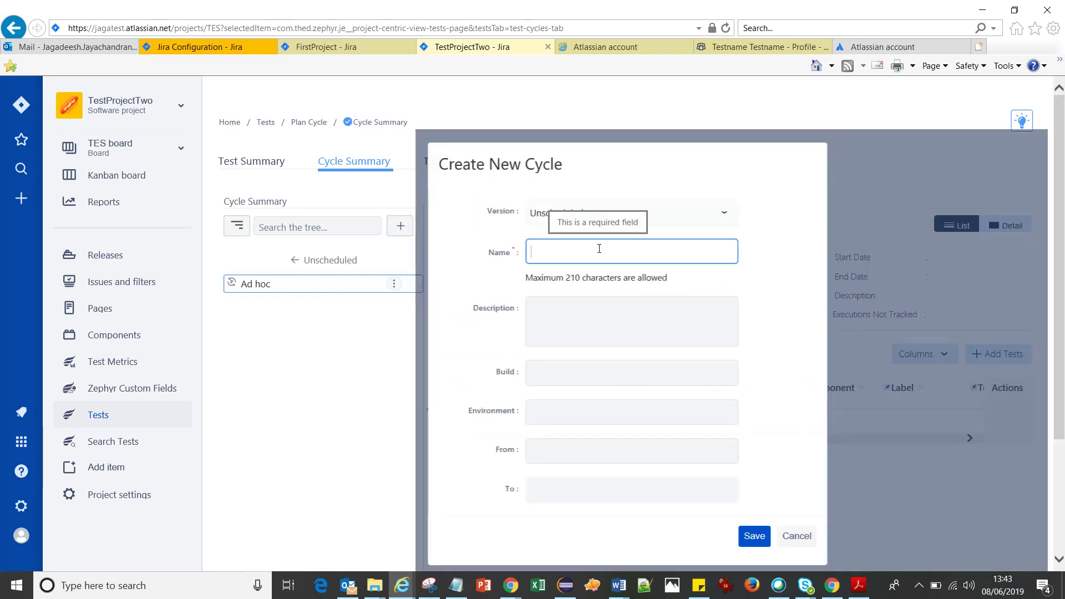
pyautogui.write('TEst')
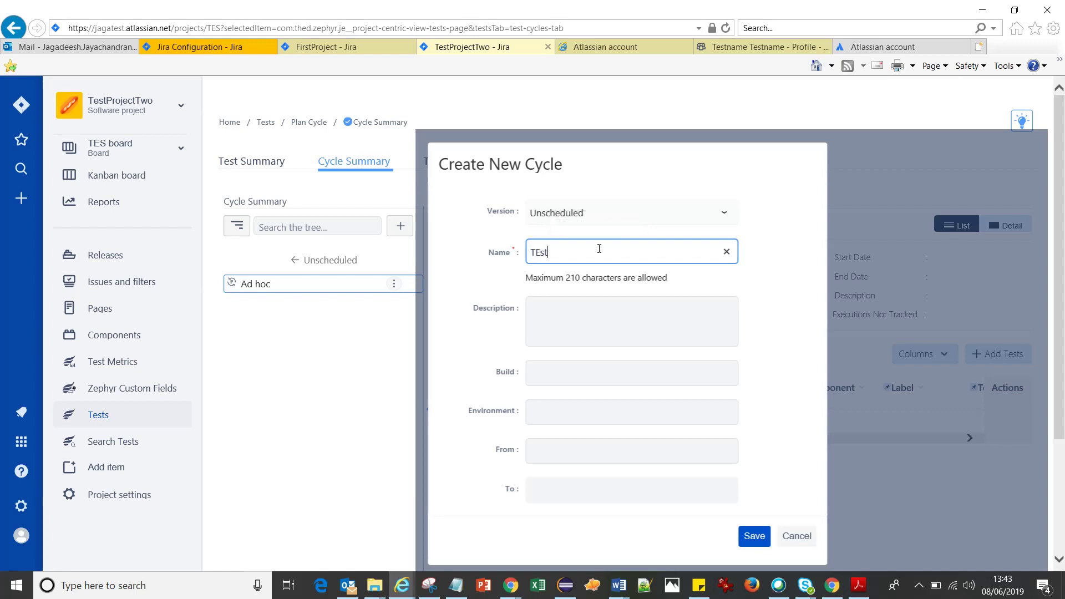
pyautogui.press('BackSpace')
pyautogui.press('BackSpace')
pyautogui.press('BackSpace')
pyautogui.write('estCycle')
pyautogui.click(565, 337)
pyautogui.write('Test')
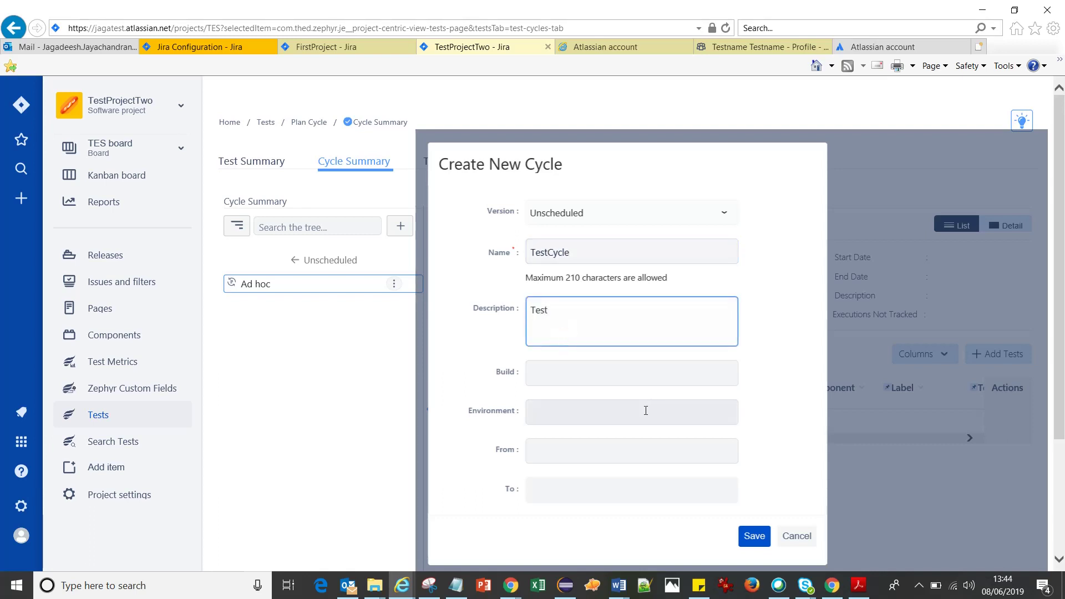
pyautogui.scroll(-3, 642, 408)
pyautogui.click(754, 378)
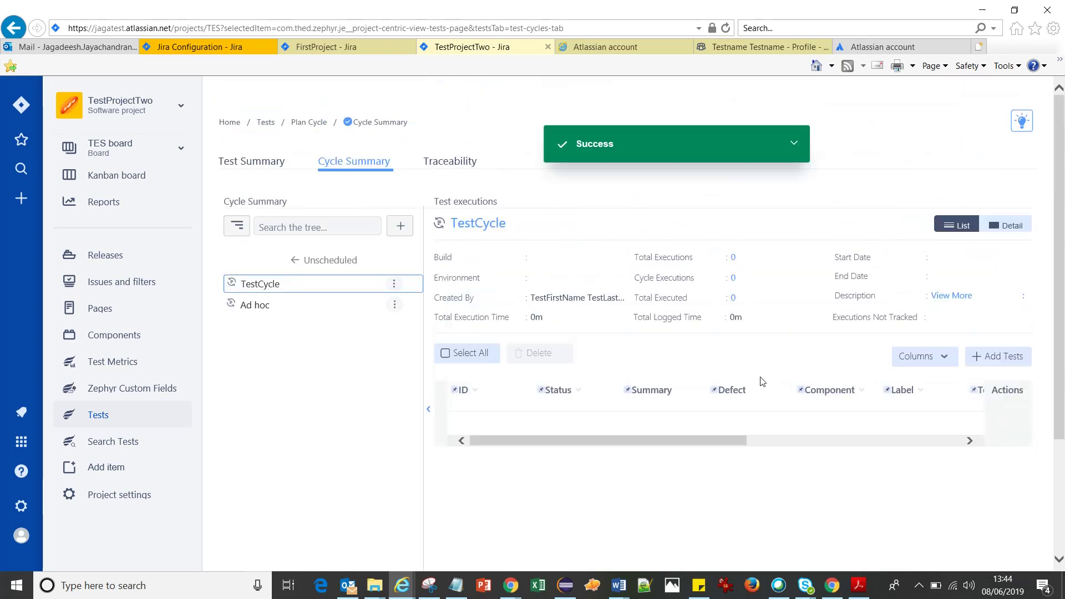
# - Cancel the Add Tests dialog and go back to the project's Tests overview
pyautogui.click(1015, 359)
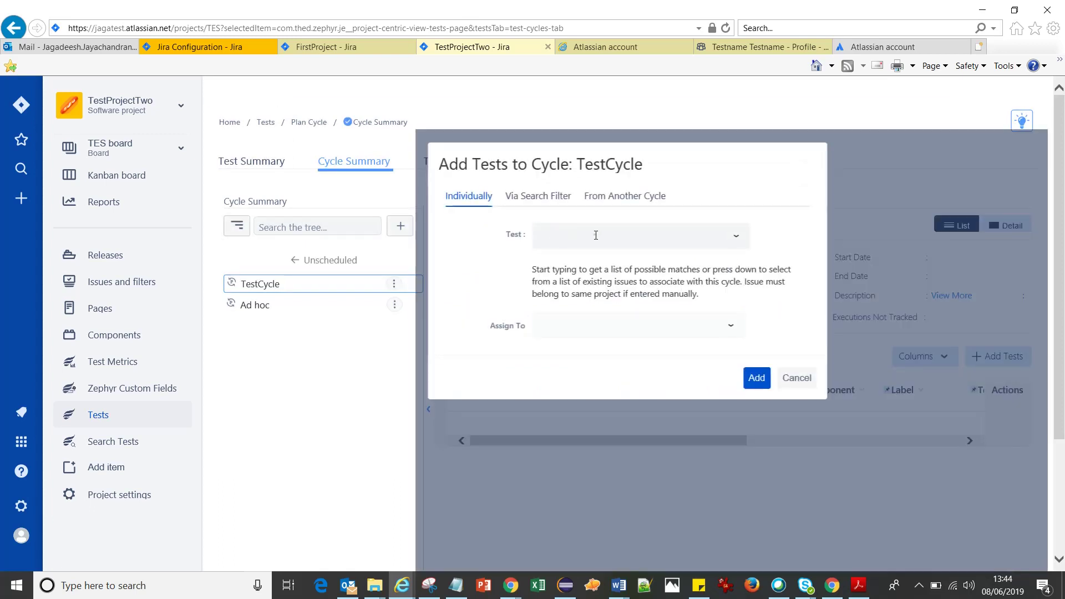
pyautogui.click(595, 235)
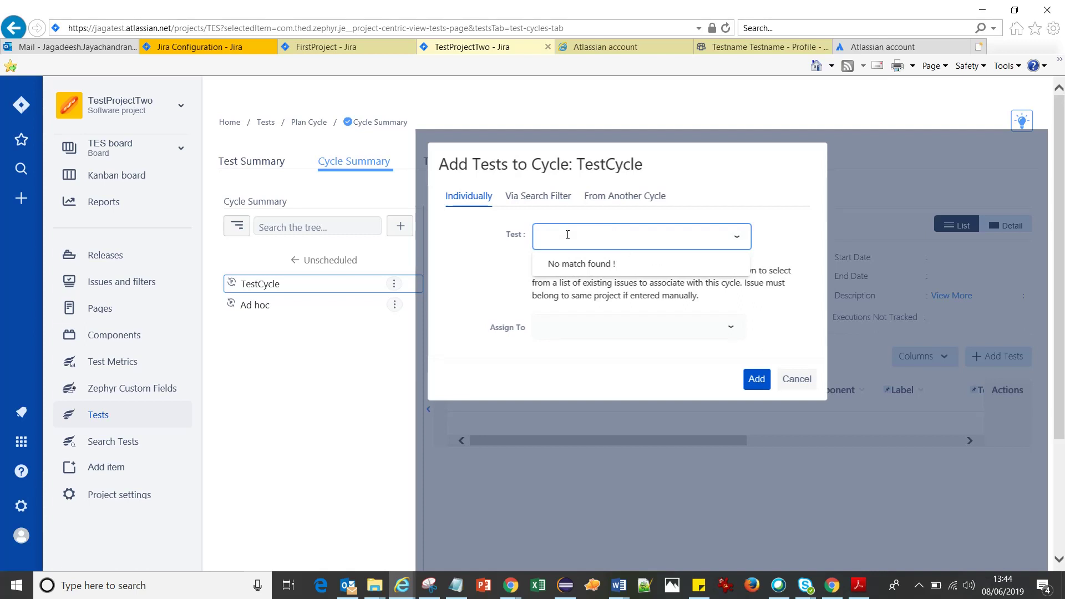
pyautogui.click(602, 236)
pyautogui.click(789, 377)
pyautogui.click(114, 417)
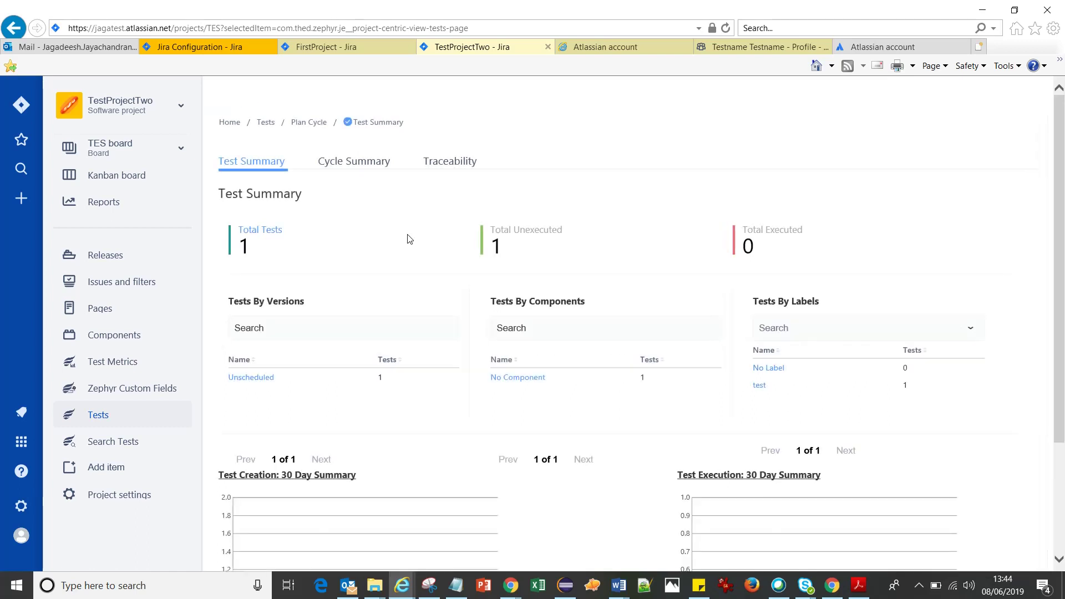
# - Follow the Total Tests link to list TES-1 as the project's only Test
pyautogui.scroll(-2, 410, 239)
pyautogui.scroll(2, 409, 239)
pyautogui.scroll(-1, 409, 239)
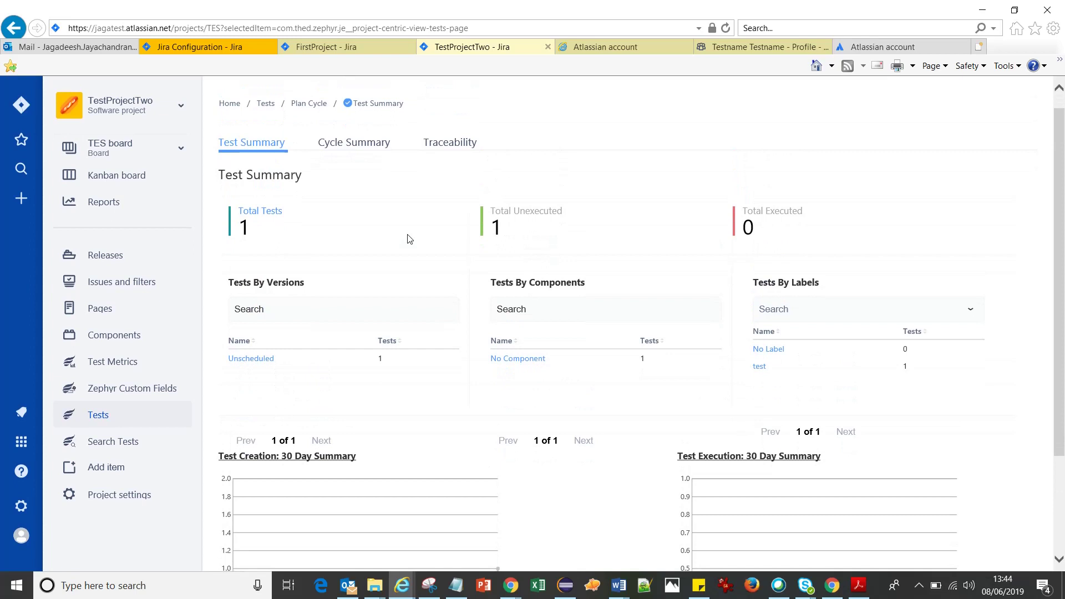
pyautogui.scroll(-1, 410, 239)
pyautogui.scroll(1, 409, 239)
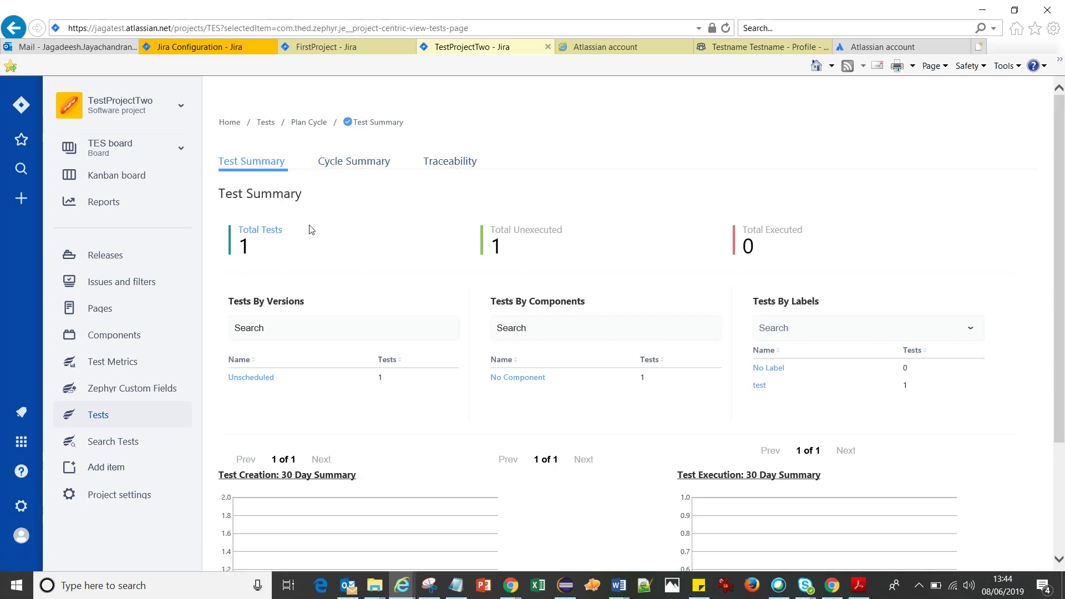
pyautogui.click(253, 234)
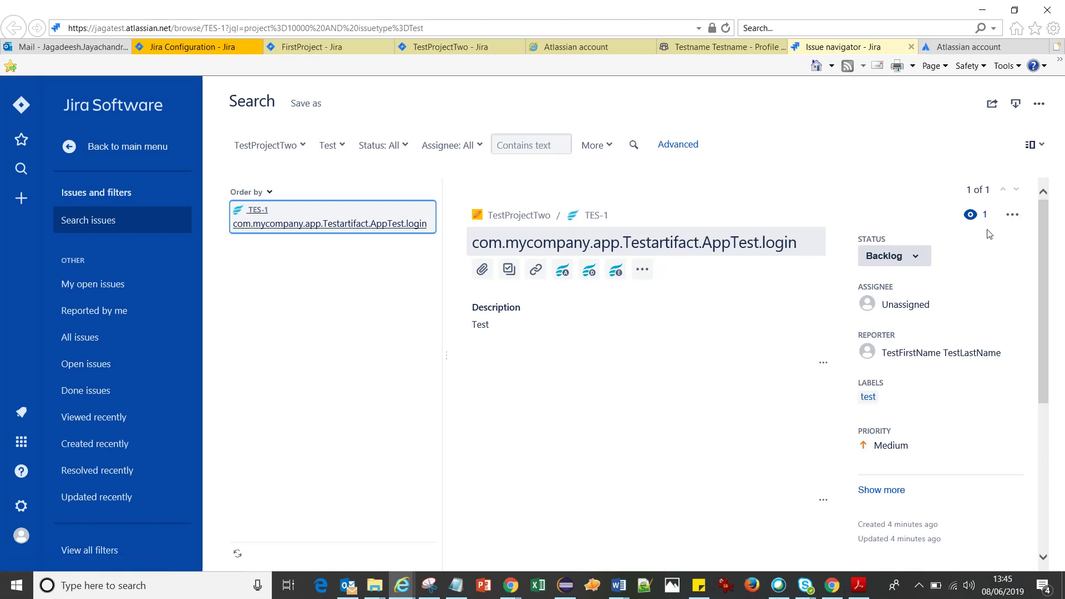
# - Open the Add to Test Cycle(s) action from TES-1's more-actions menu
pyautogui.click(1009, 216)
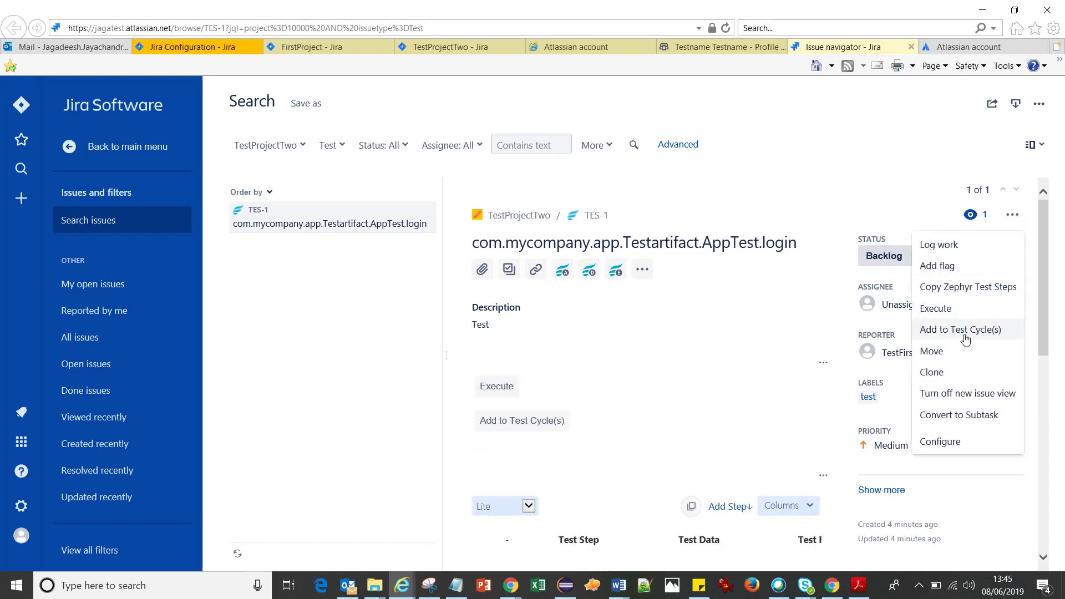
pyautogui.click(819, 179)
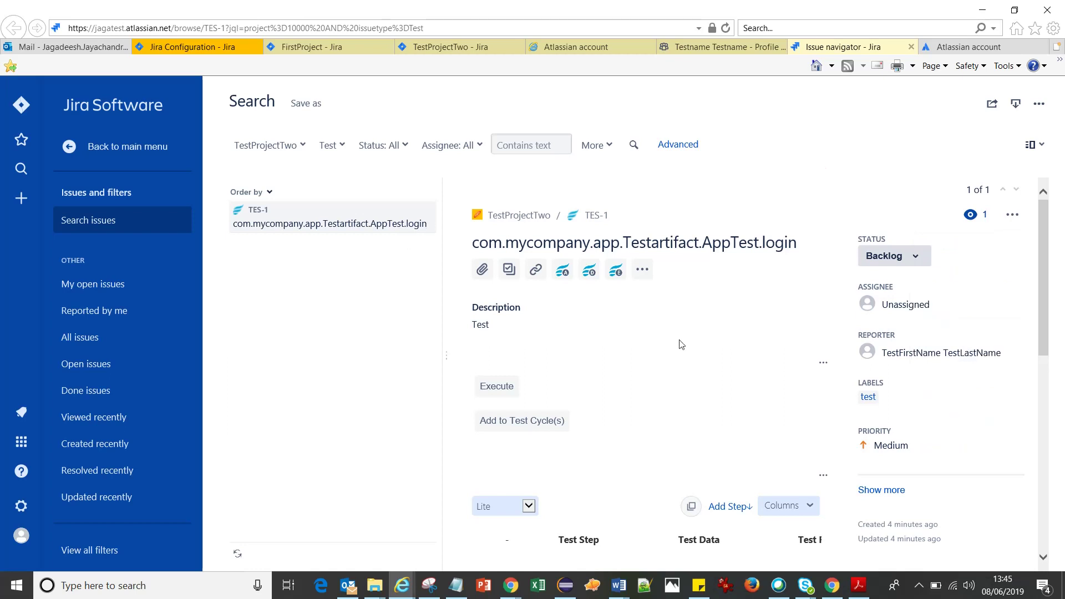
pyautogui.scroll(-7, 705, 368)
pyautogui.scroll(7, 699, 370)
pyautogui.click(1010, 215)
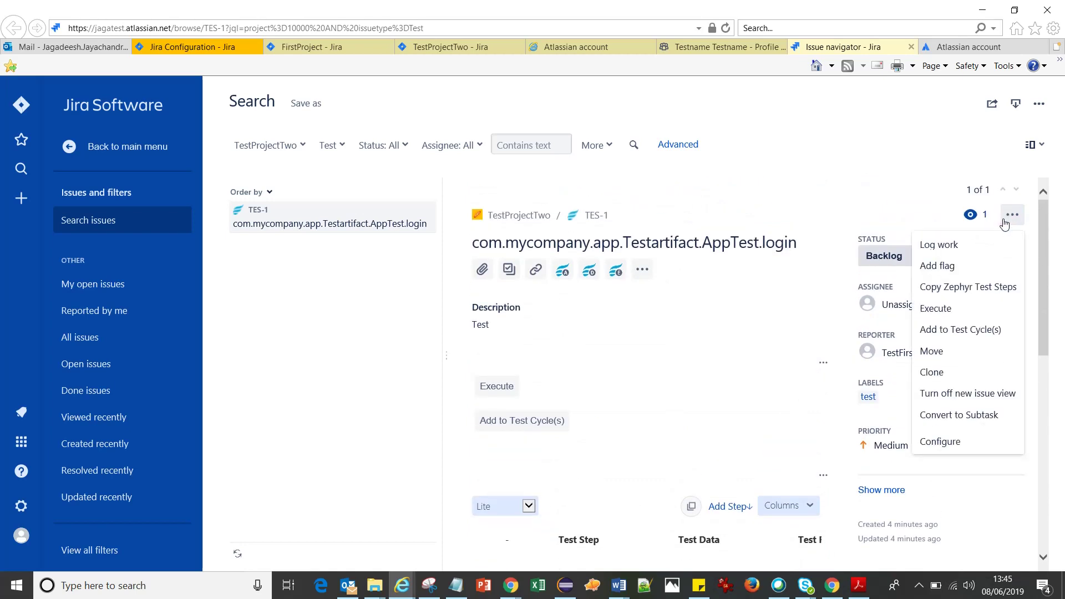
pyautogui.click(971, 331)
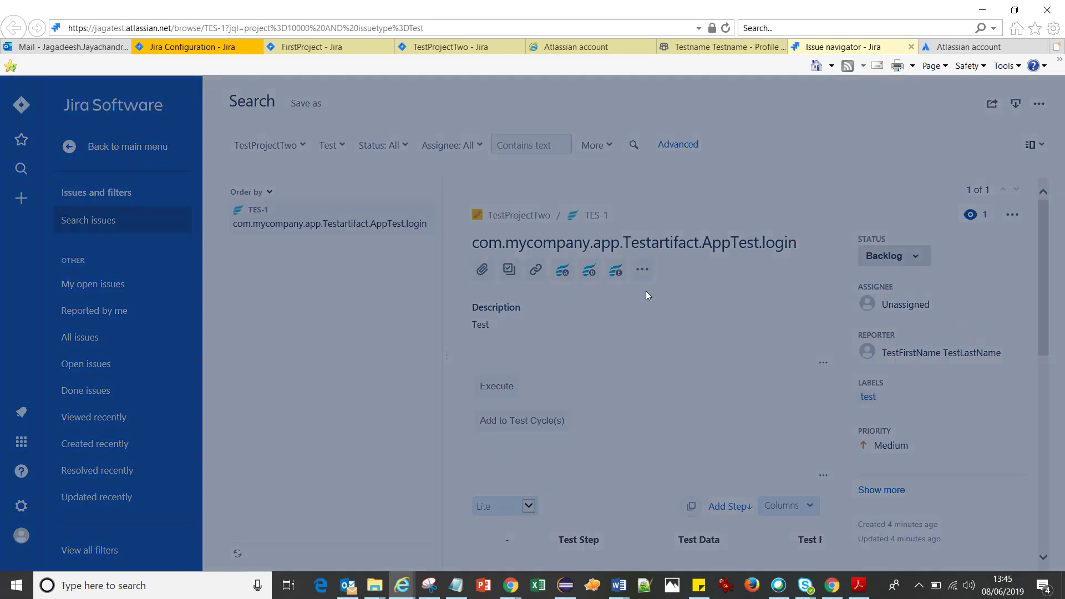
# - Choose TestCycle as the target cycle and add TES-1 to it
pyautogui.click(653, 248)
pyautogui.click(674, 265)
pyautogui.click(642, 277)
pyautogui.click(593, 309)
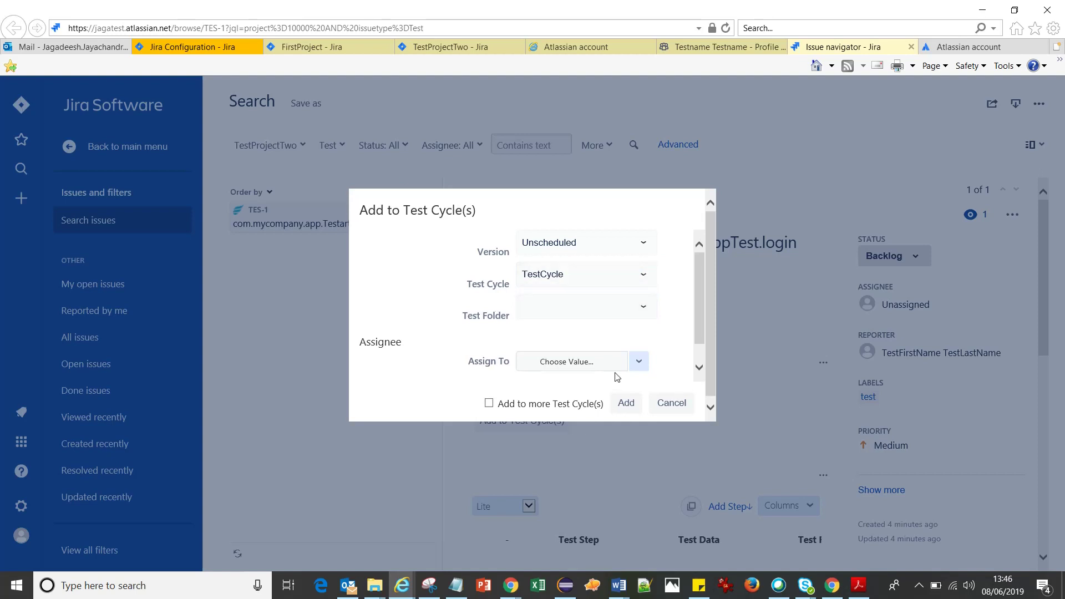
pyautogui.scroll(-1, 617, 377)
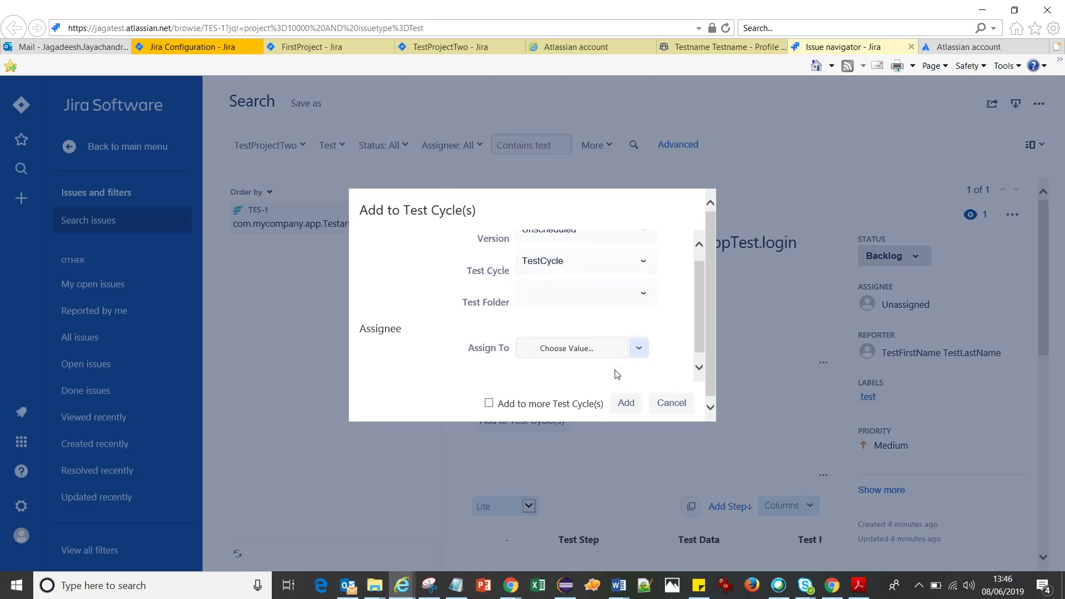
pyautogui.click(629, 407)
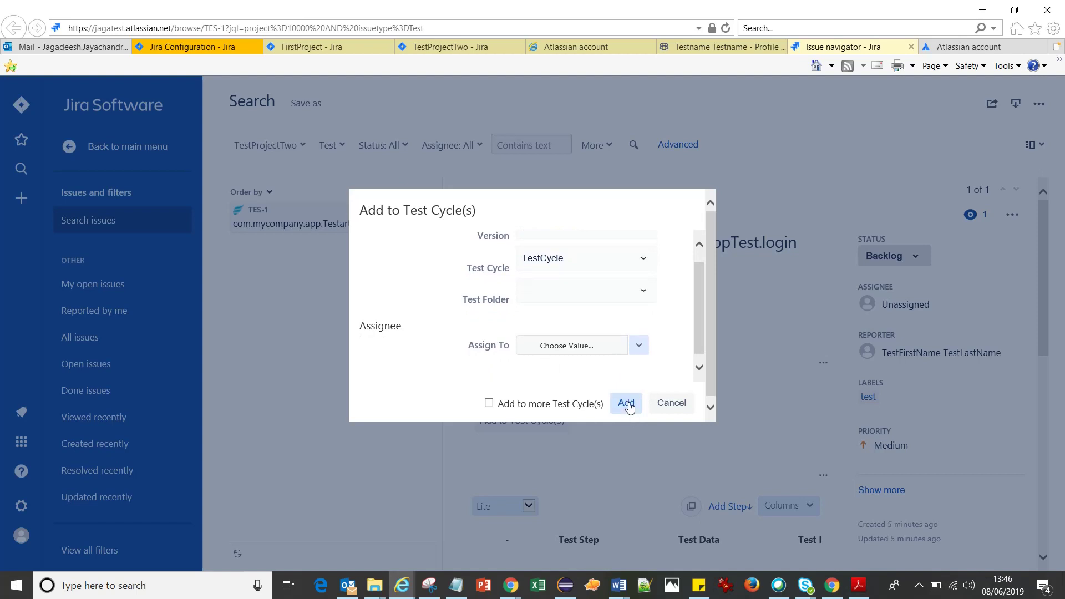
pyautogui.click(628, 406)
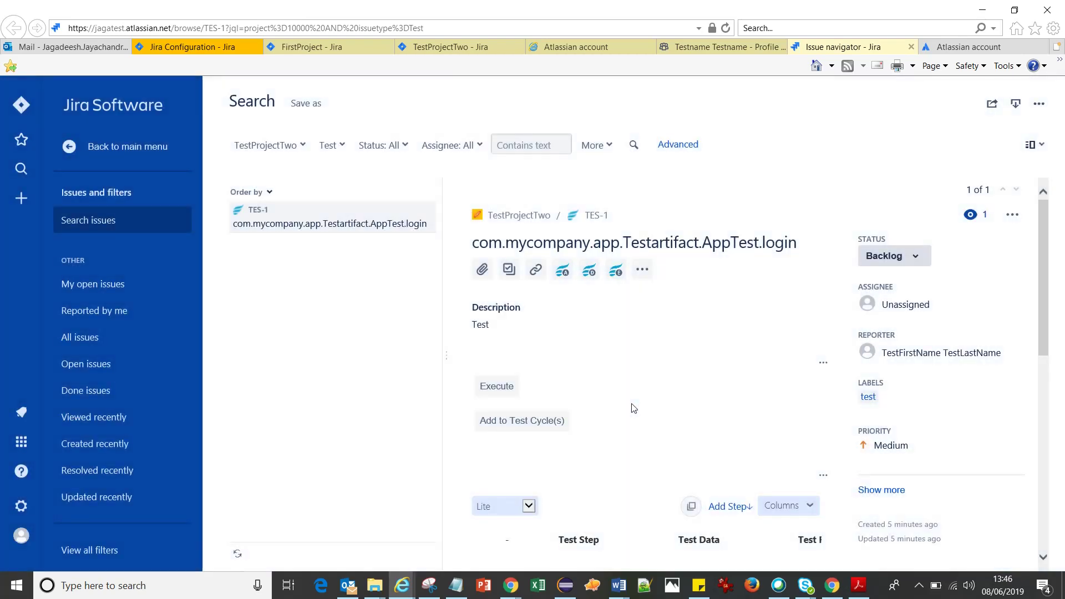
# - Reload TES-1 and scroll to its executions, showing one UNEXECUTED run in TestCycle
pyautogui.scroll(-8, 633, 408)
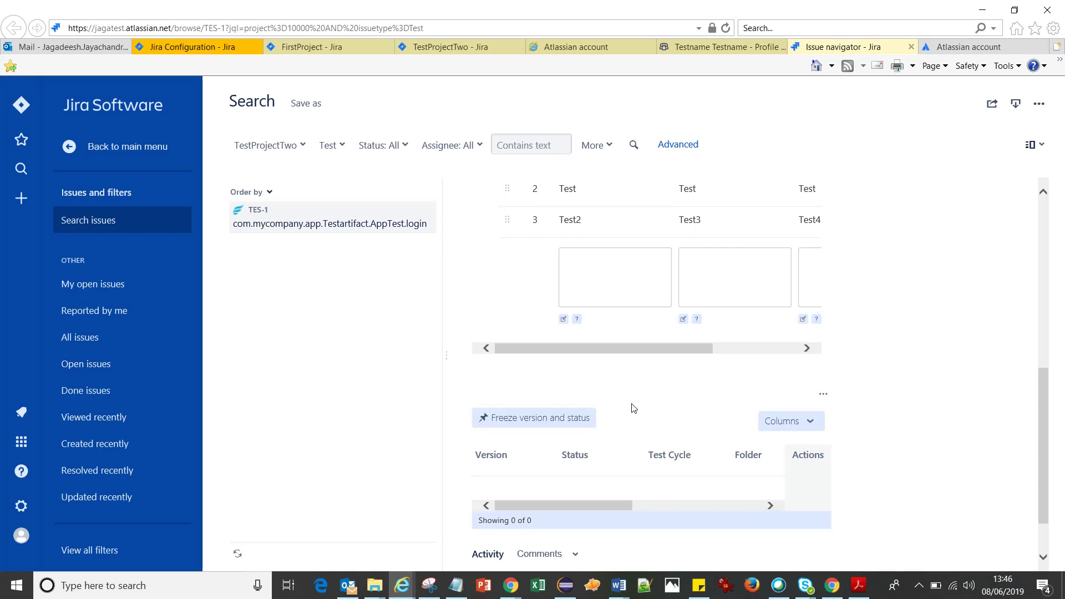
pyautogui.click(259, 212)
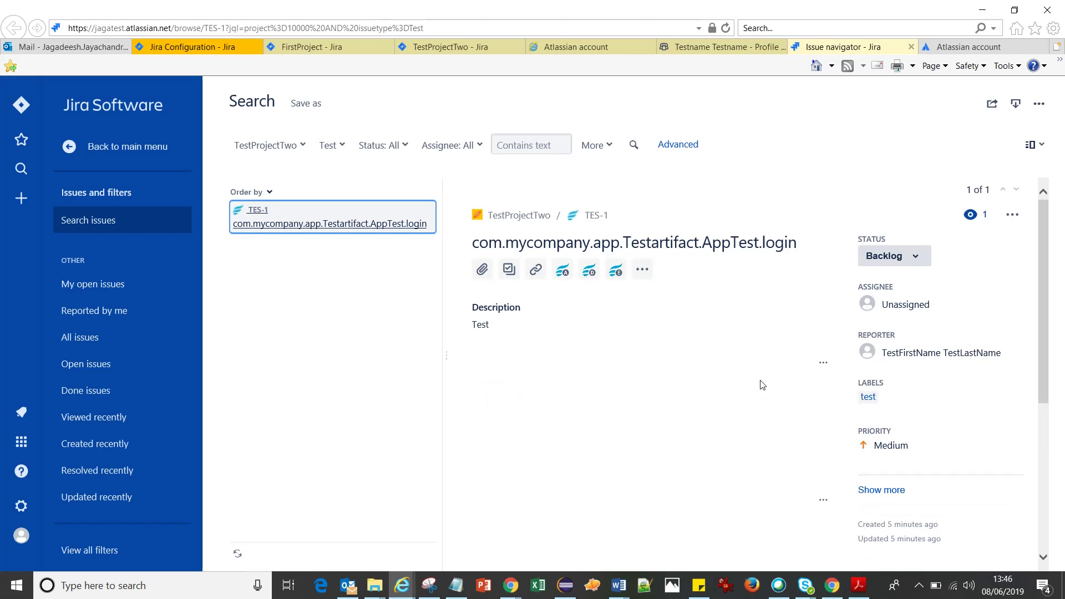
pyautogui.click(1043, 498)
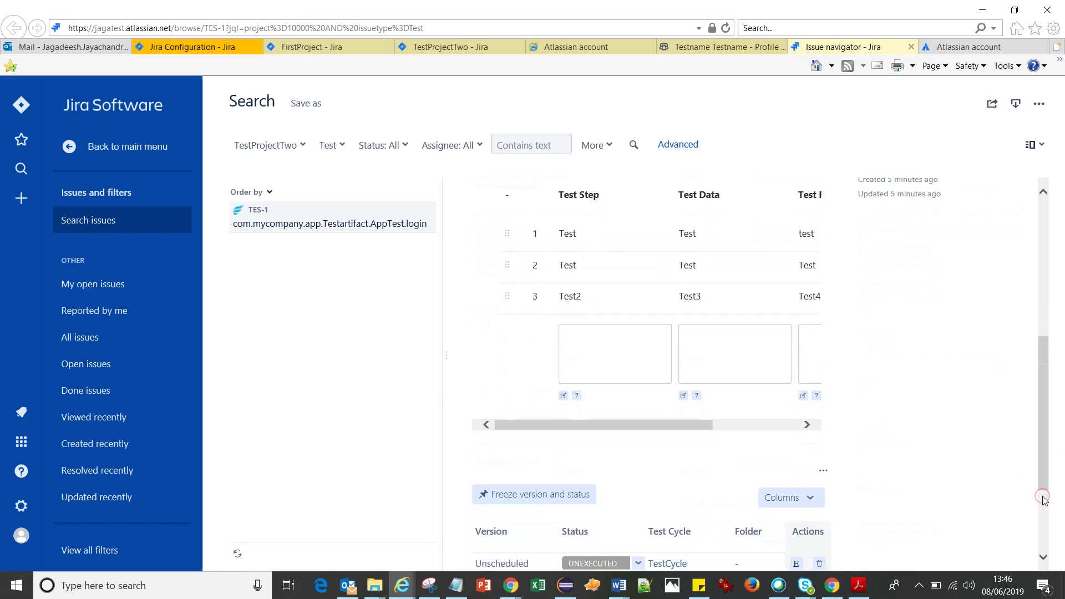
pyautogui.click(1044, 527)
pyautogui.moveTo(598, 444)
pyautogui.mouseDown()
pyautogui.moveTo(715, 444)
pyautogui.moveTo(584, 440)
pyautogui.mouseUp()
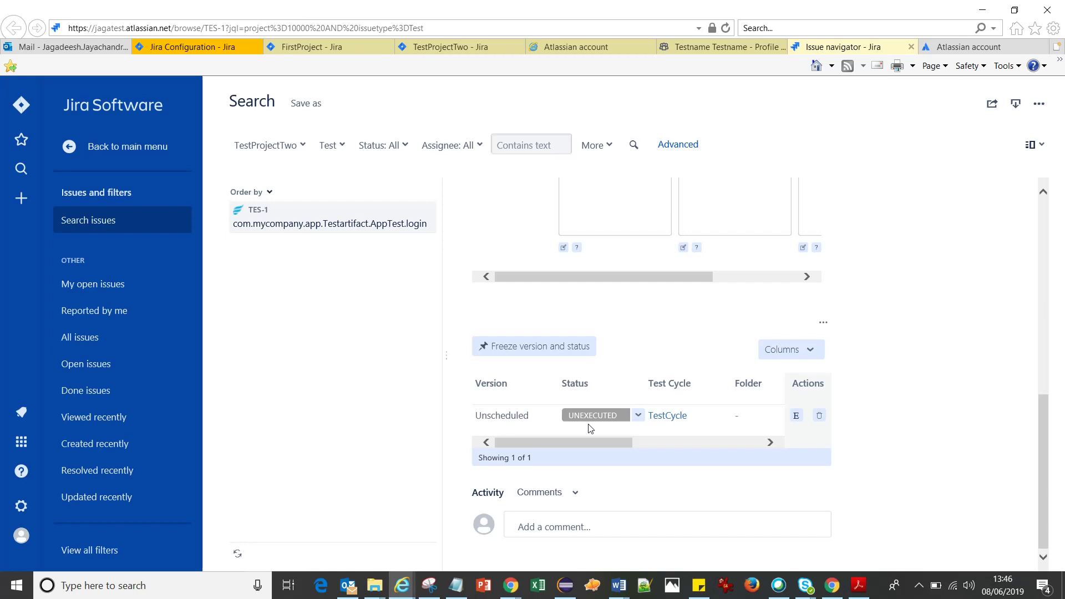
# - In the notes, record that we need API keys, plus an API token if credentials aren't supported in Jenkins
pyautogui.hotkey('alt', 'Tab')
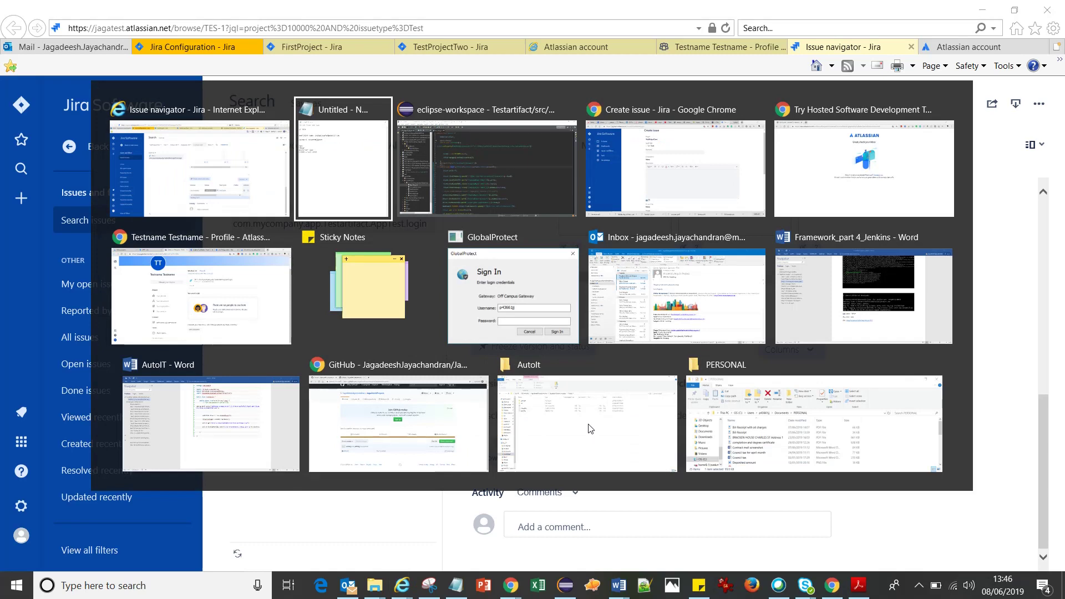
pyautogui.hotkey('alt', 'Tab')
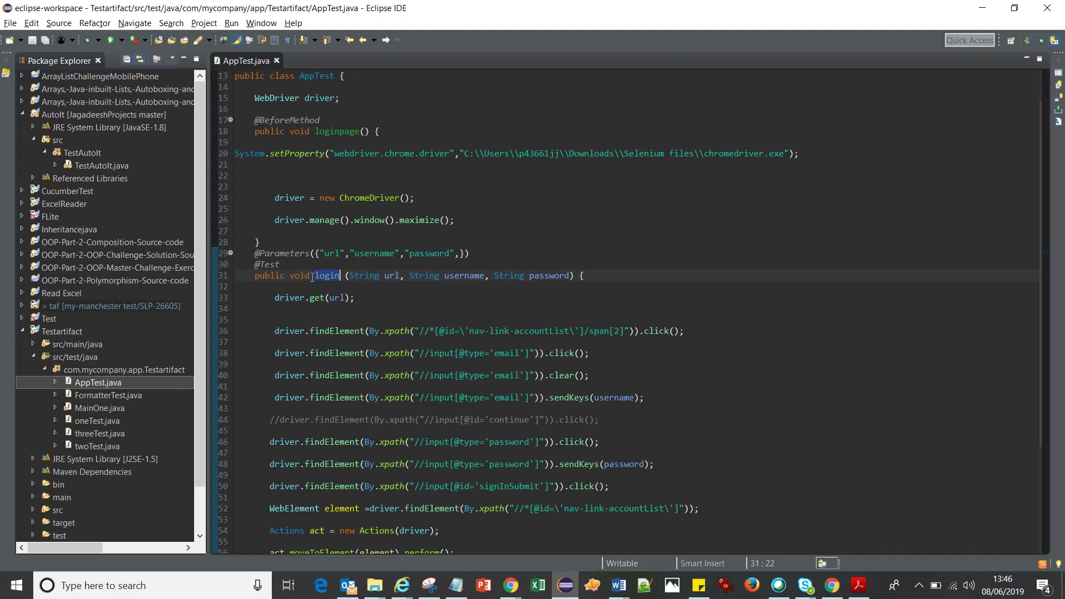
pyautogui.hotkey('alt', 'Tab')
pyautogui.hotkey('alt', 'Tab')
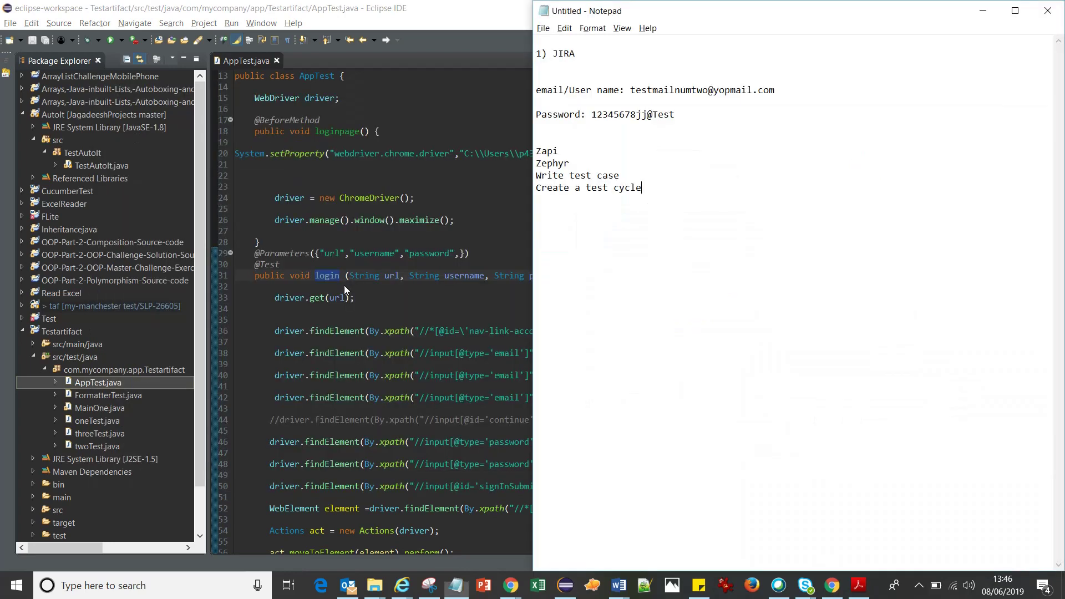
pyautogui.press('Return')
pyautogui.press('Return')
pyautogui.write('We API keys')
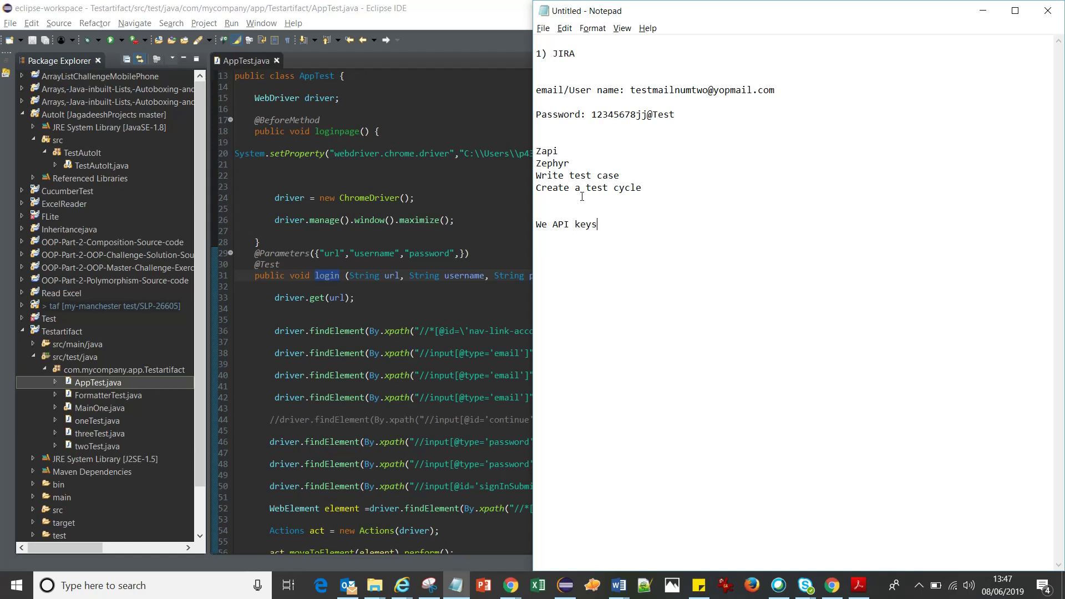
pyautogui.press('Return')
pyautogui.write('We need API token only if our crede')
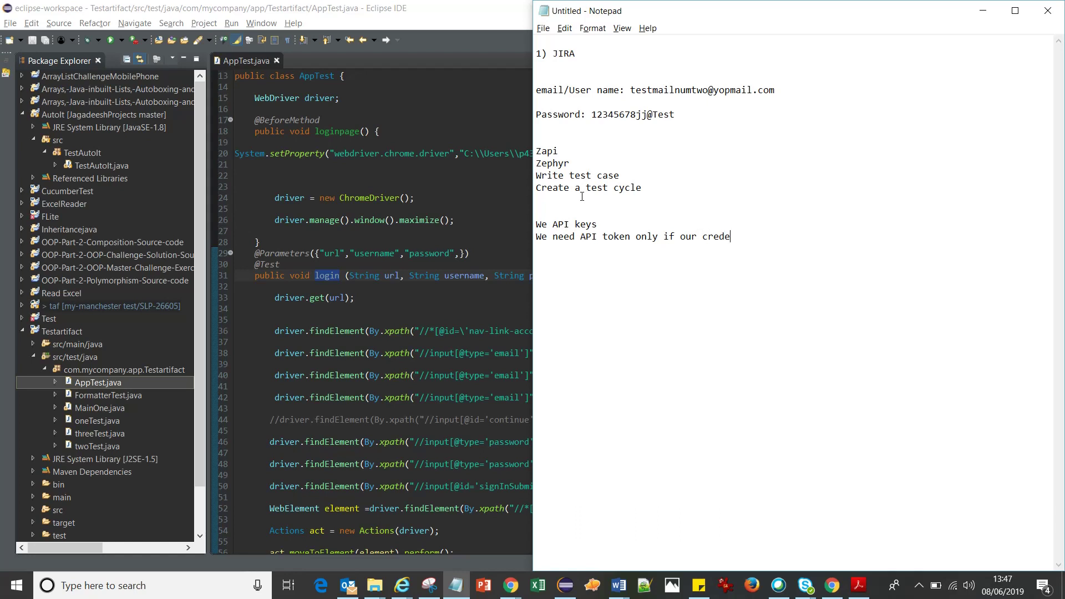
pyautogui.write('ntials are not supported in Jenkins')
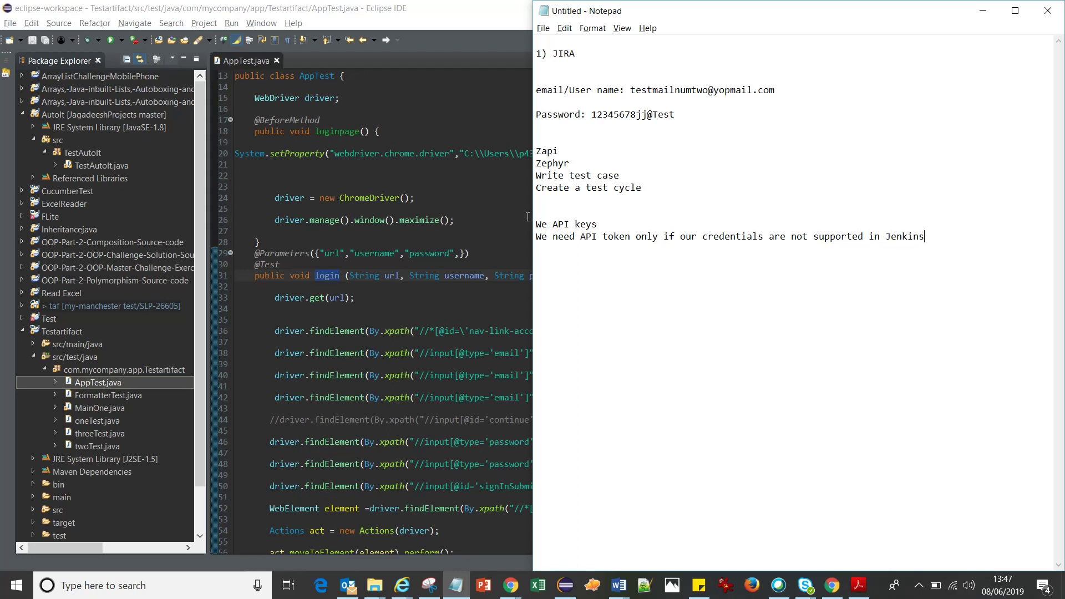
pyautogui.click(553, 225)
pyautogui.write('nee d')
pyautogui.press('Return')
pyautogui.press('Return')
pyautogui.press('Return')
# - Add the heading '2) Jenkins configuration' above the API notes, with a new line after it
pyautogui.moveTo(643, 189); pyautogui.dragTo(536, 54)
pyautogui.click(562, 230)
pyautogui.write('2)')
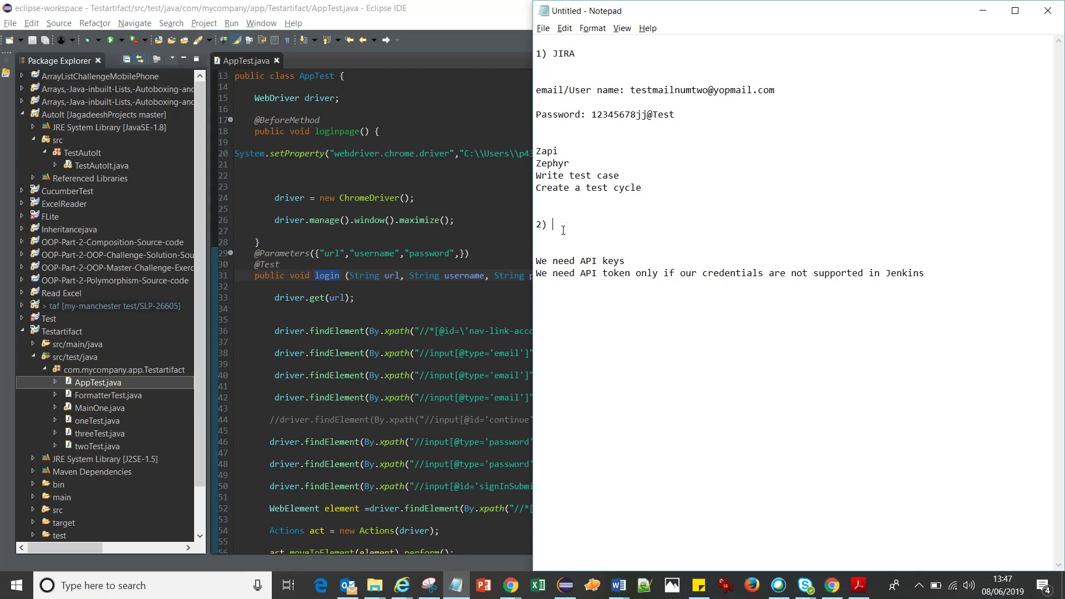
pyautogui.write(' Jenkins configuration')
pyautogui.press('Return')
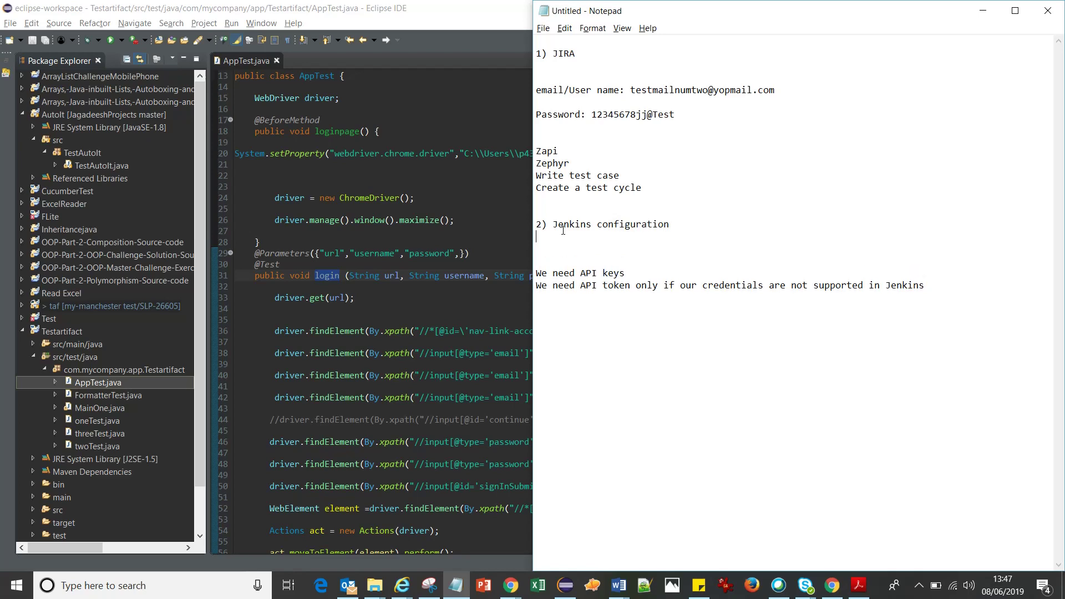
pyautogui.hotkey('alt', 'Tab')
pyautogui.hotkey('alt', 'Tab')
# - Open Command Prompt and change into the Downloads folder
pyautogui.click(290, 433)
pyautogui.press('super')
pyautogui.write('cmd')
pyautogui.press('Return')
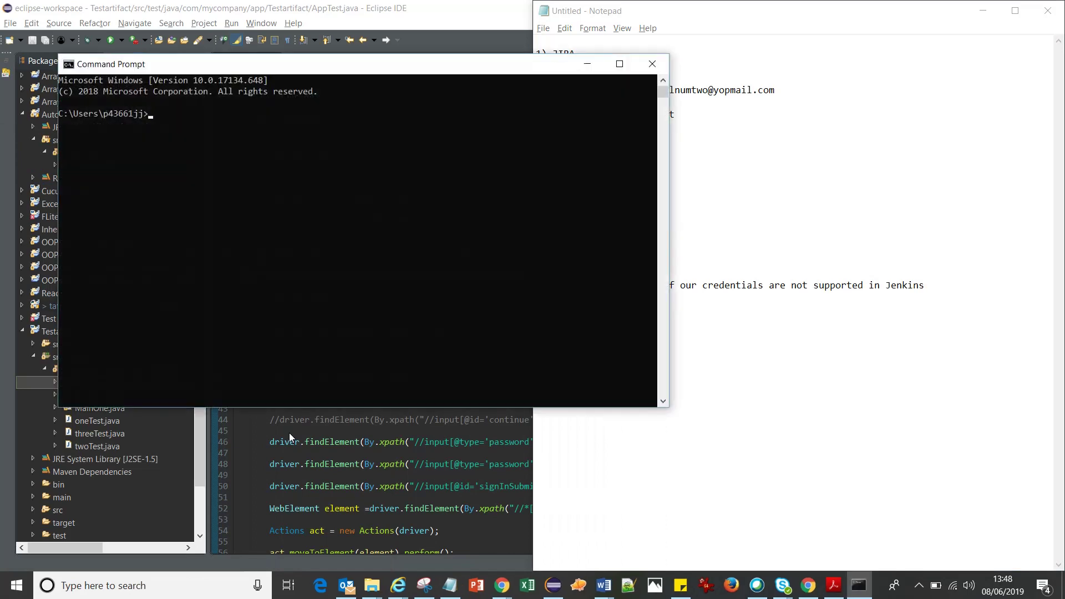
pyautogui.click(206, 262)
pyautogui.write('cd downloads')
pyautogui.press('Return')
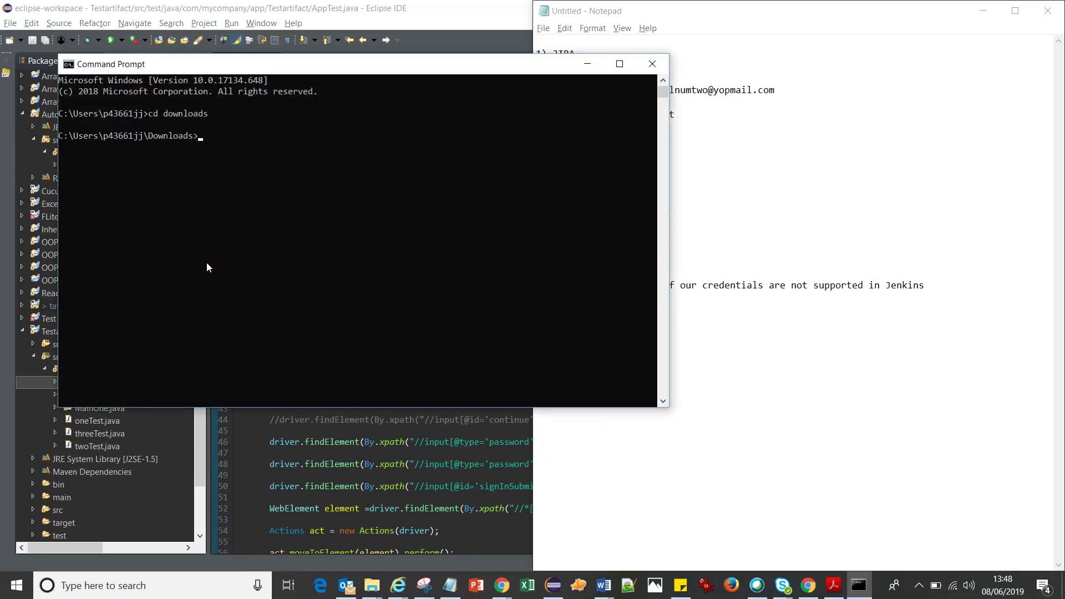
pyautogui.press('Up')
pyautogui.press('BackSpace')
pyautogui.press('BackSpace')
pyautogui.press('BackSpace')
pyautogui.press('BackSpace')
pyautogui.press('BackSpace')
pyautogui.press('BackSpace')
pyautogui.press('BackSpace')
pyautogui.press('BackSpace')
pyautogui.press('BackSpace')
pyautogui.press('BackSpace')
pyautogui.press('BackSpace')
pyautogui.press('BackSpace')
pyautogui.write('cd downloads')
# - Run 'java -jar jenkins.war -httpPort=8080', copied from the Jenkins guide, and maximize the console
pyautogui.click(617, 591)
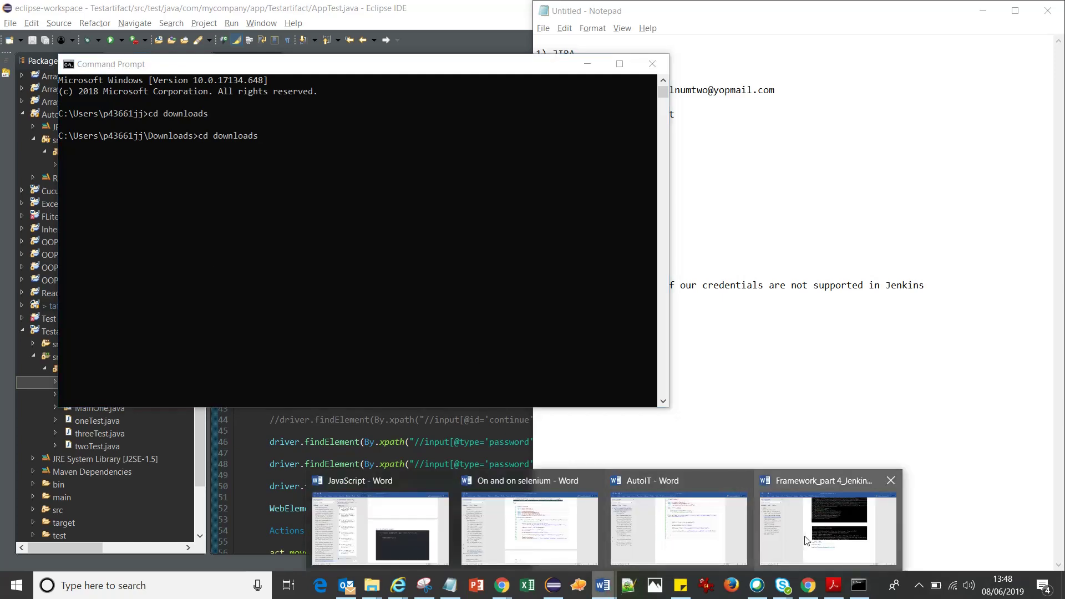
pyautogui.click(805, 536)
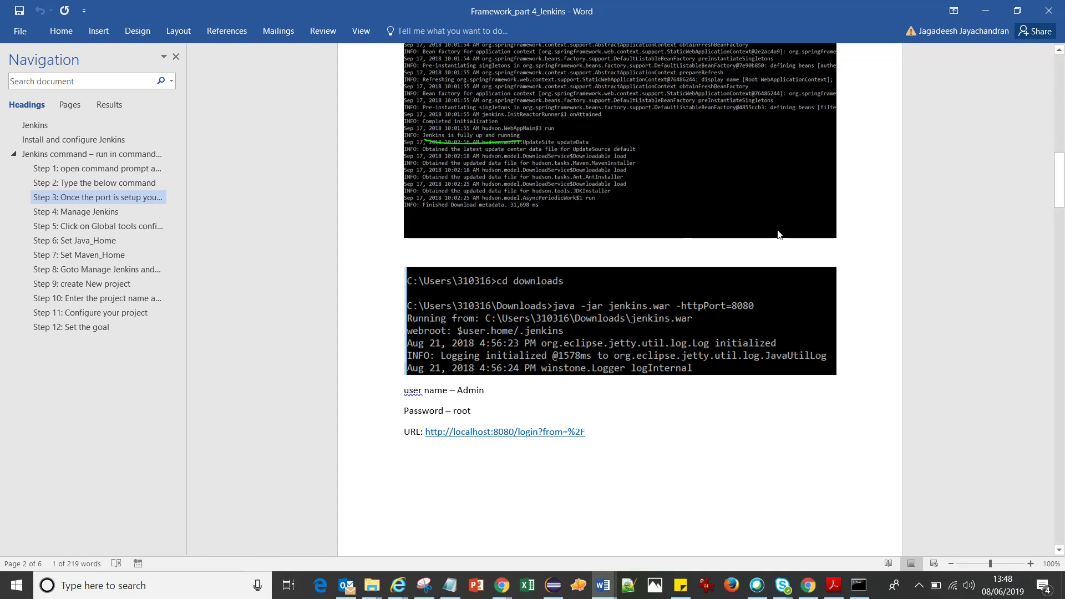
pyautogui.scroll(6, 832, 250)
pyautogui.scroll(5, 847, 298)
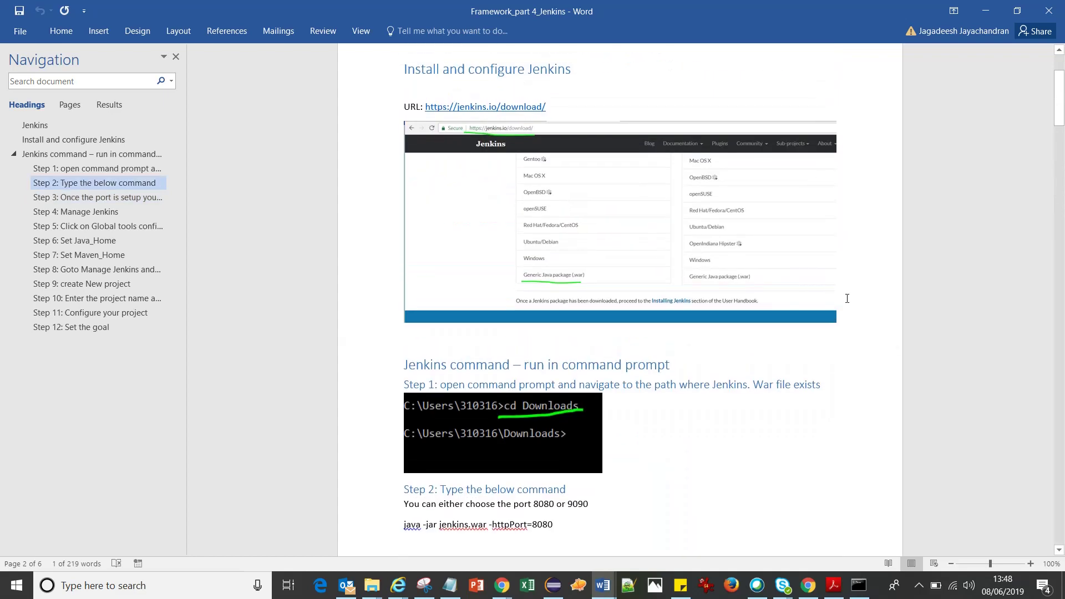
pyautogui.moveTo(554, 385); pyautogui.dragTo(405, 385)
pyautogui.hotkey('ctrl', 'c')
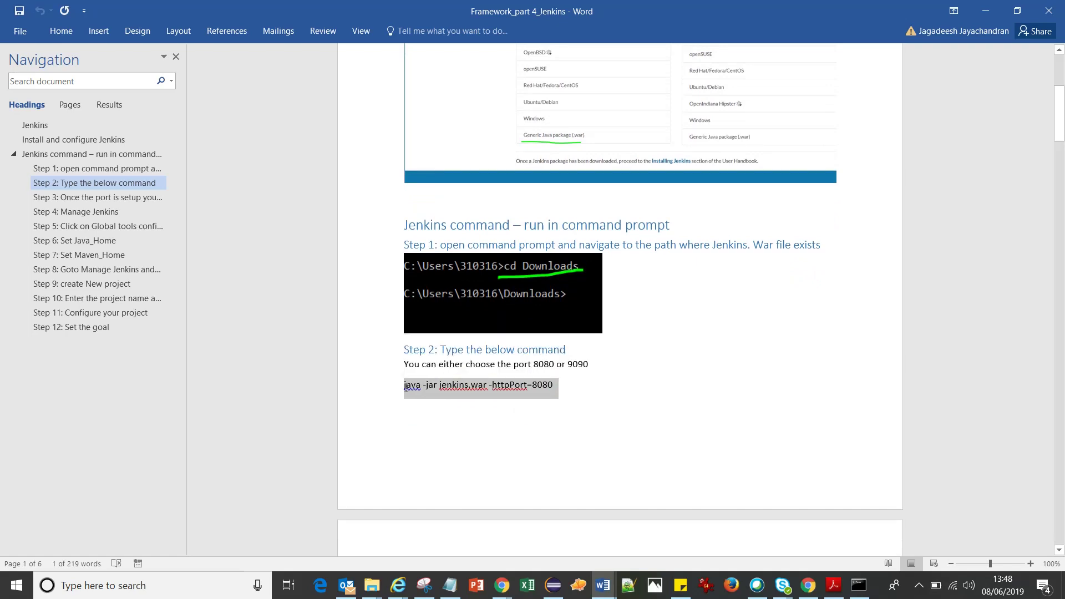
pyautogui.hotkey('alt', 'Tab')
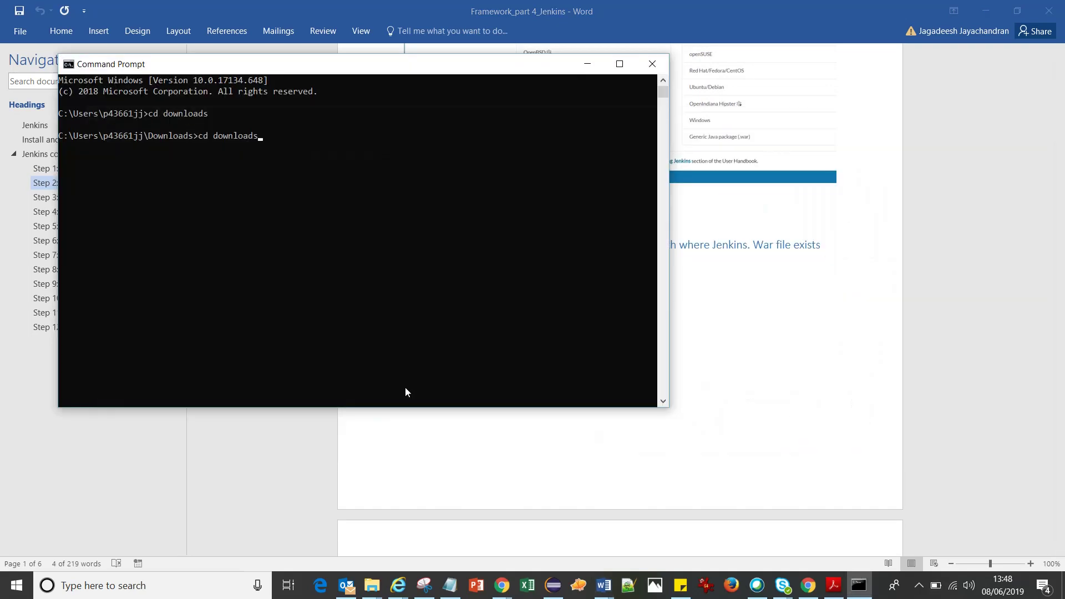
pyautogui.press('BackSpace')
pyautogui.press('BackSpace')
pyautogui.press('BackSpace')
pyautogui.press('BackSpace')
pyautogui.press('BackSpace')
pyautogui.press('BackSpace')
pyautogui.press('BackSpace')
pyautogui.press('BackSpace')
pyautogui.press('BackSpace')
pyautogui.press('BackSpace')
pyautogui.press('BackSpace')
pyautogui.press('BackSpace')
pyautogui.hotkey('ctrl', 'v')
pyautogui.press('Return')
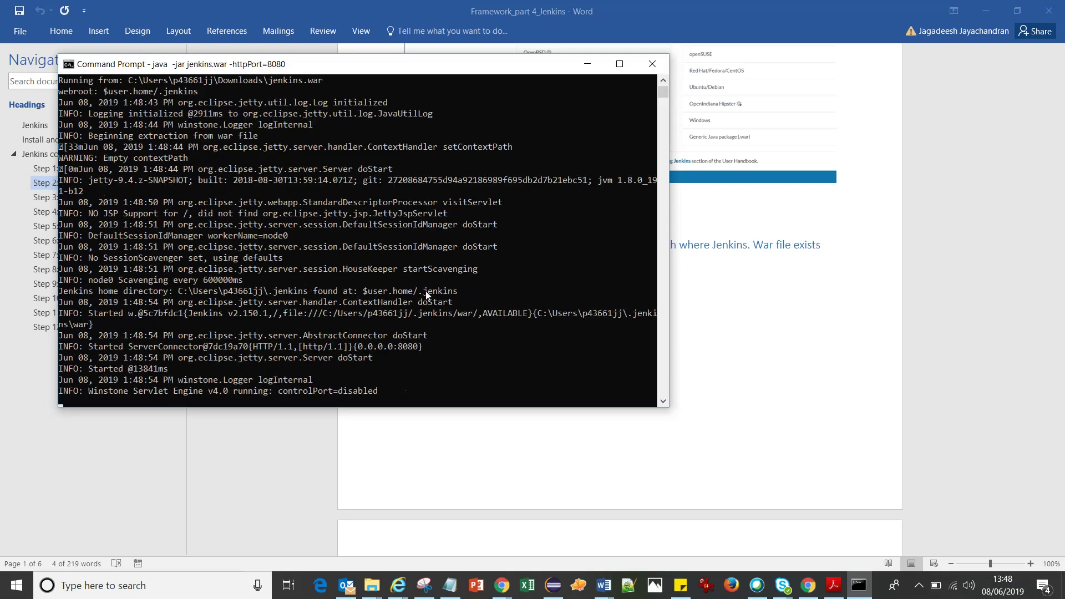
pyautogui.click(626, 61)
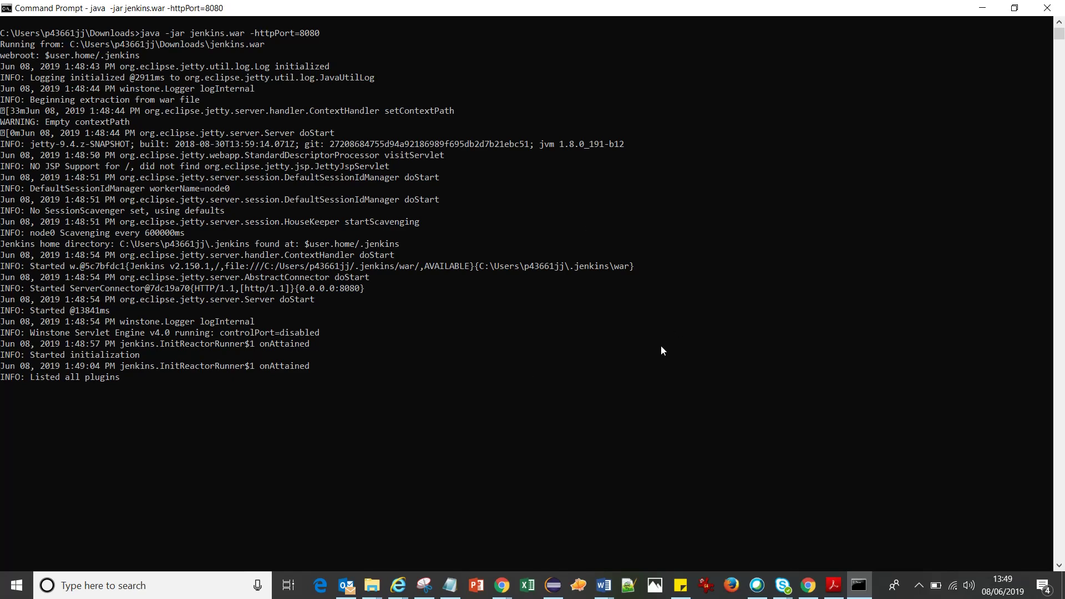
# - Copy the Jenkins login URL from the Word guide
pyautogui.hotkey('alt', 'Tab')
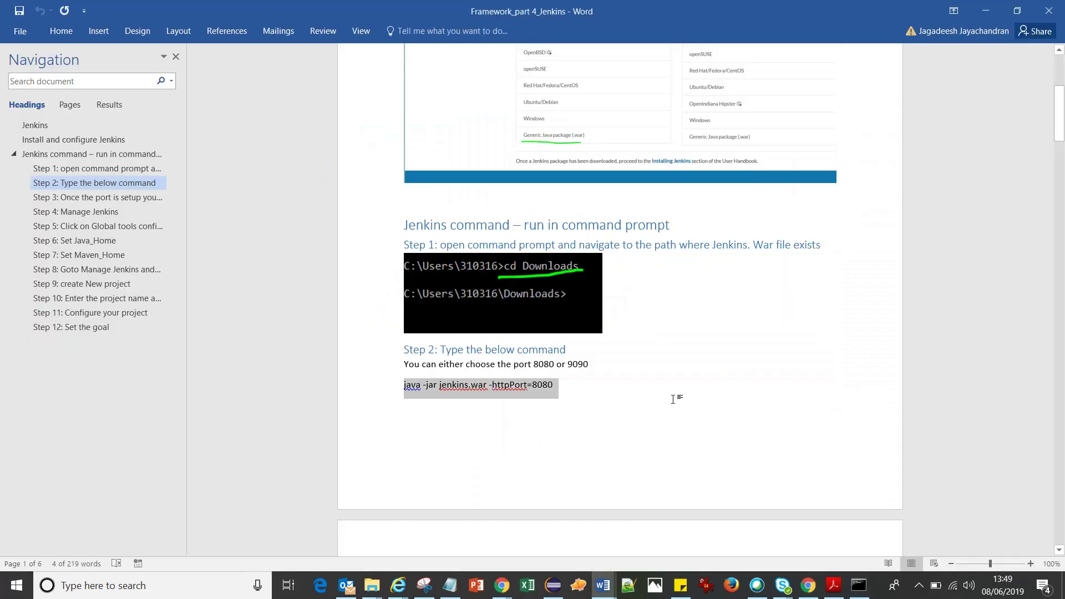
pyautogui.click(673, 399)
pyautogui.scroll(-10, 671, 399)
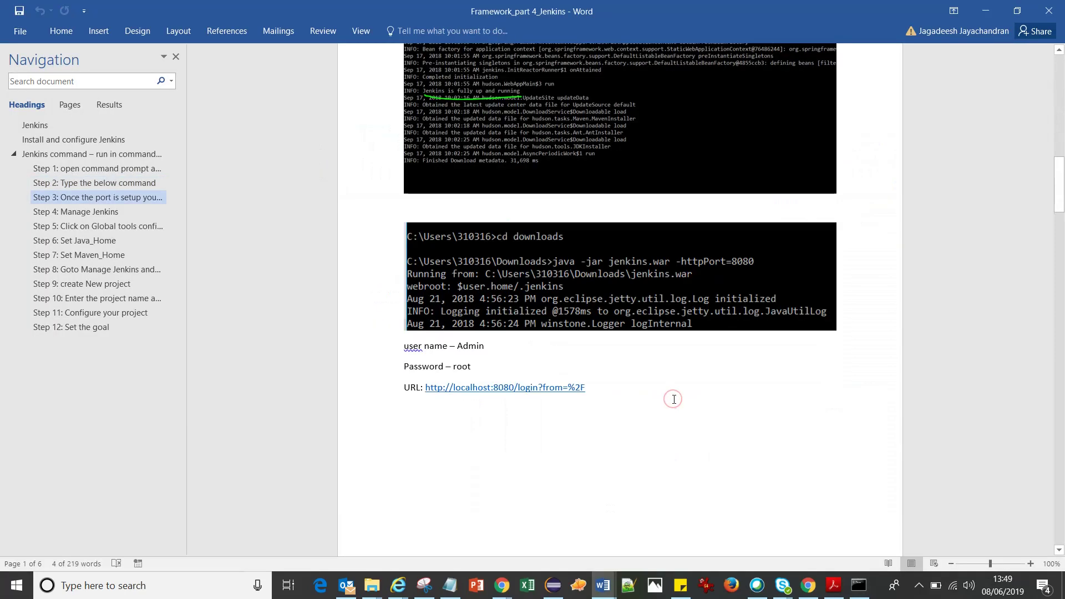
pyautogui.moveTo(586, 366); pyautogui.dragTo(427, 377)
pyautogui.hotkey('ctrl', 'c')
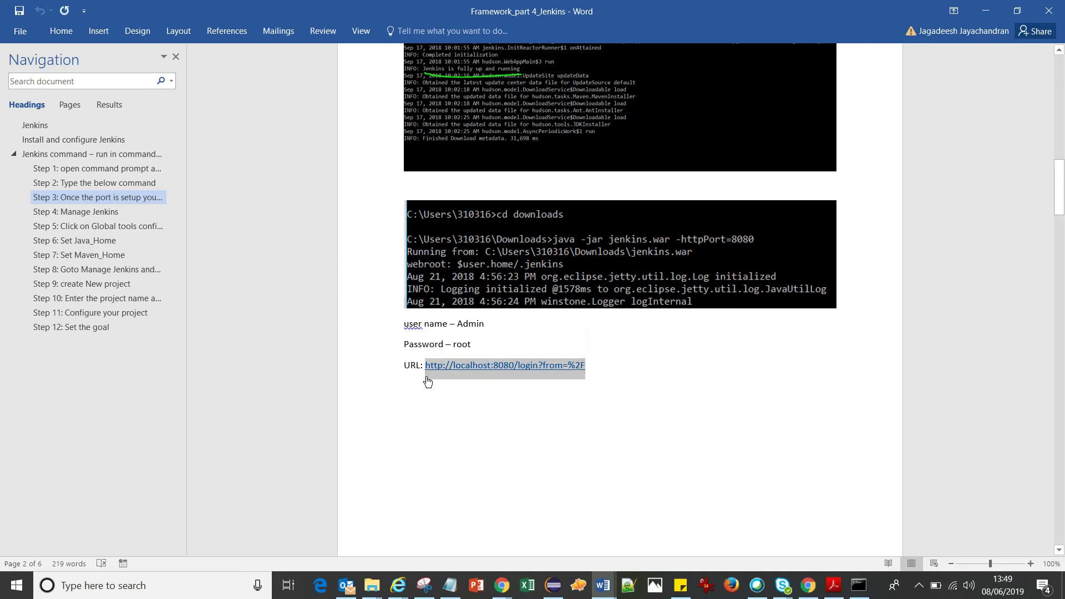
pyautogui.hotkey('alt', 'Tab')
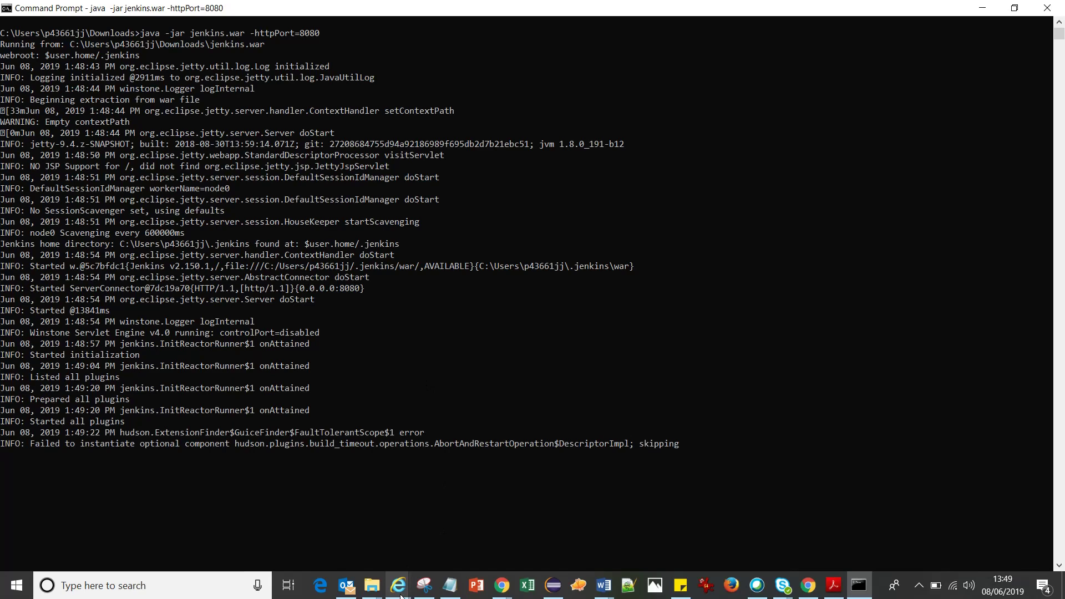
pyautogui.moveTo(401, 596)
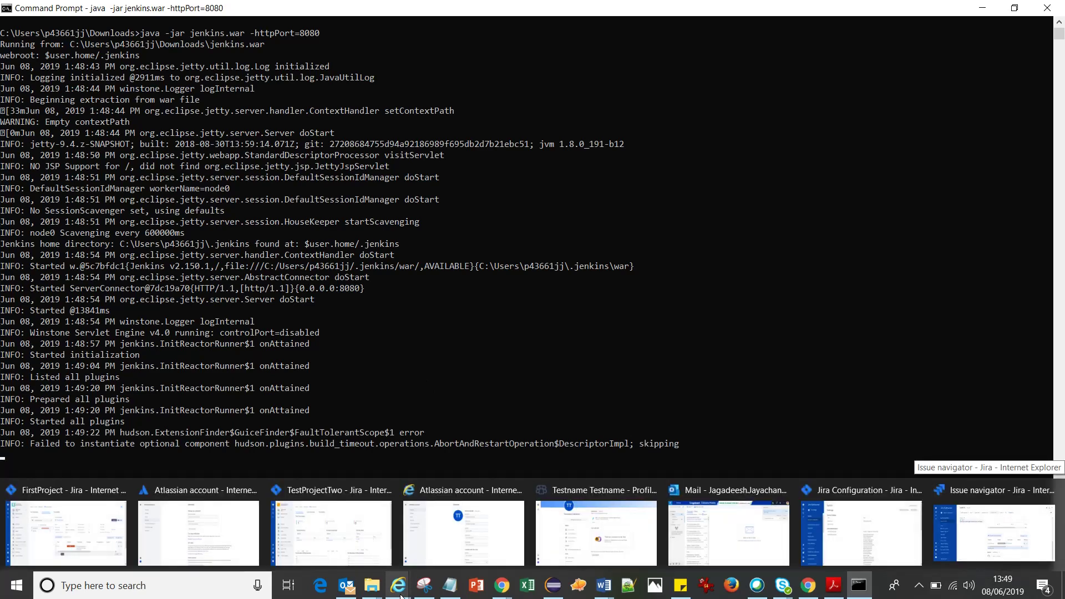
# - In Internet Explorer, close the Atlassian account tab, open a blank tab, and return to the Jenkins console
pyautogui.click(985, 551)
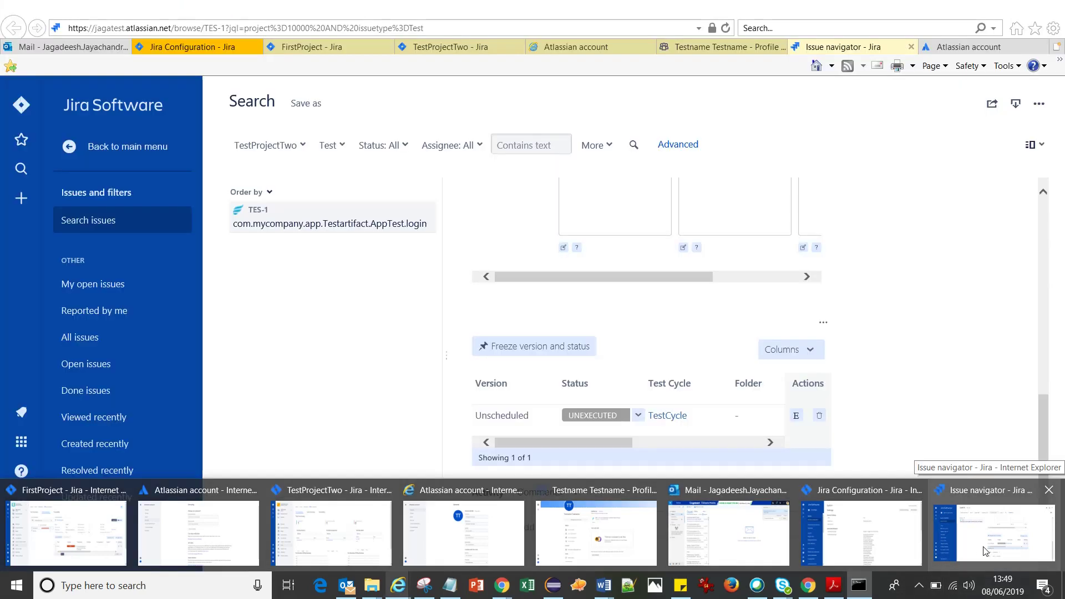
pyautogui.click(963, 50)
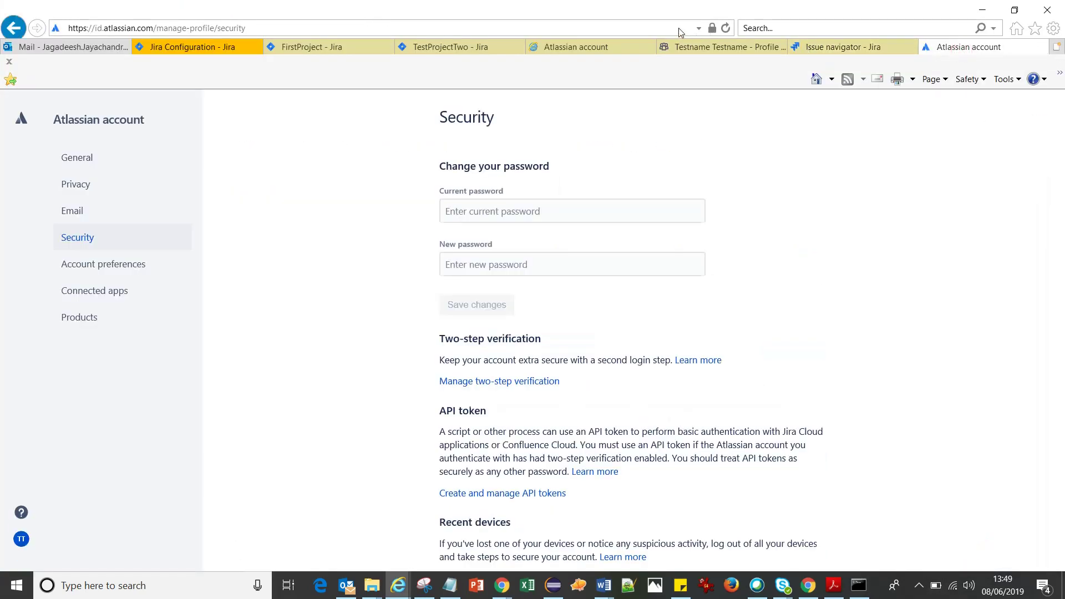
pyautogui.hotkey('ctrl', 'w')
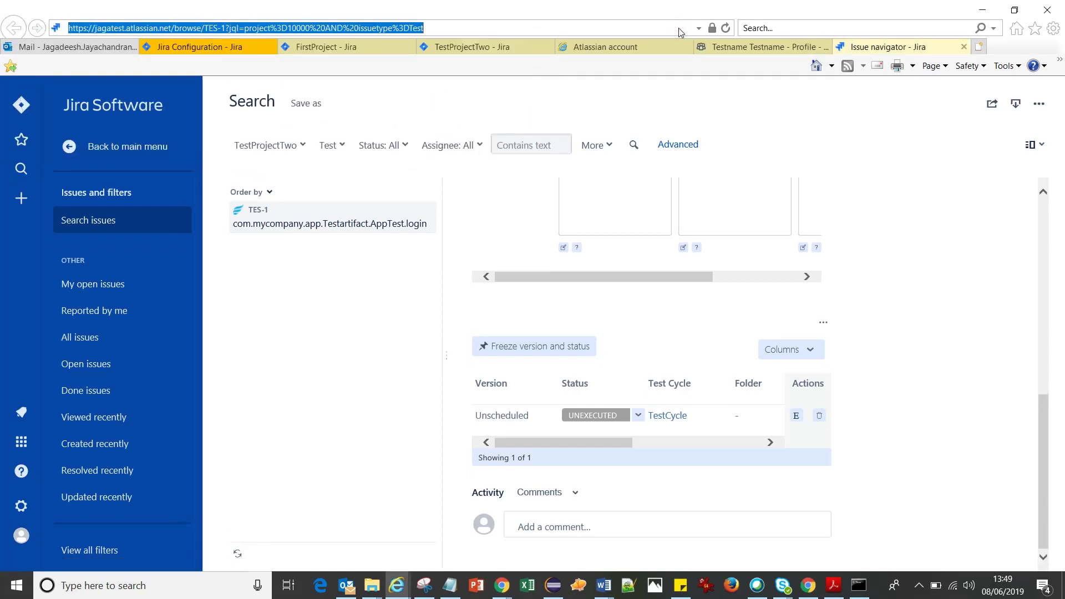
pyautogui.click(978, 47)
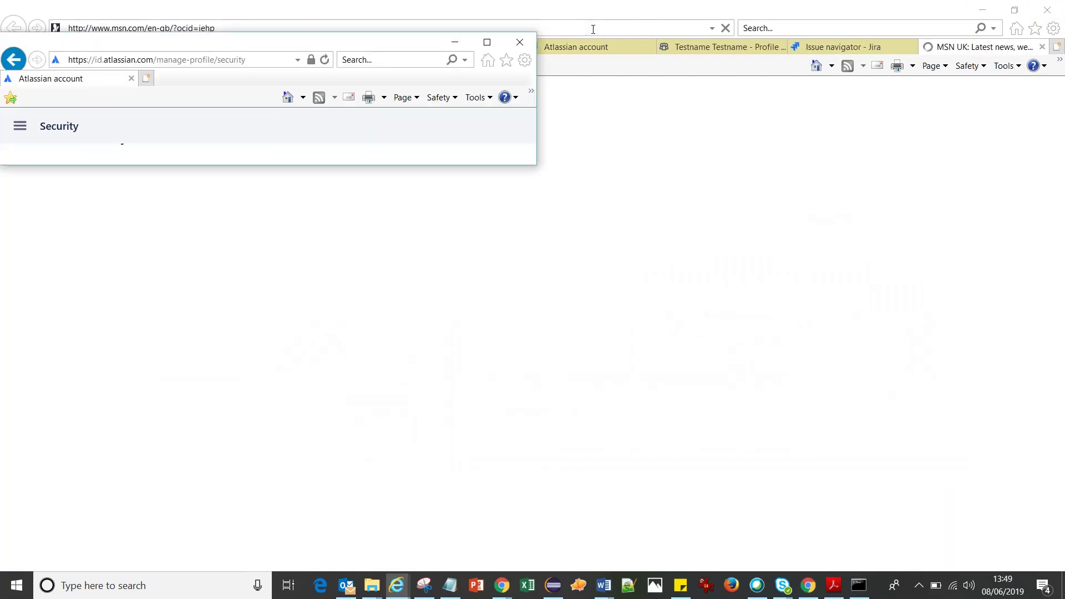
pyautogui.hotkey('alt', 'Tab')
pyautogui.hotkey('alt', 'Tab')
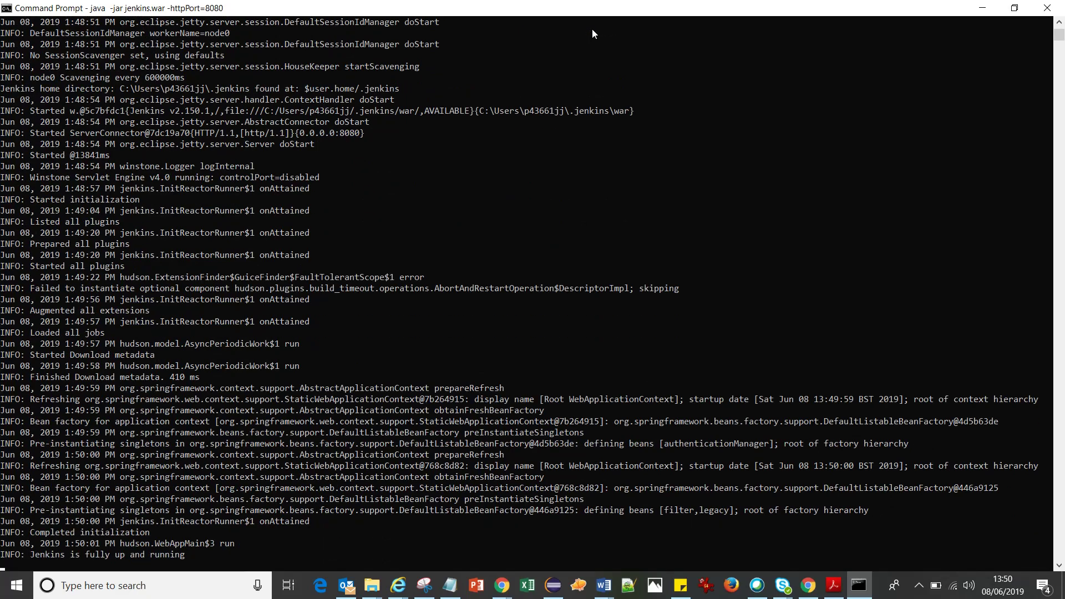
# - Load the copied Jenkins login URL in the new tab and enter 'admin' as the username
pyautogui.hotkey('alt', 'Tab')
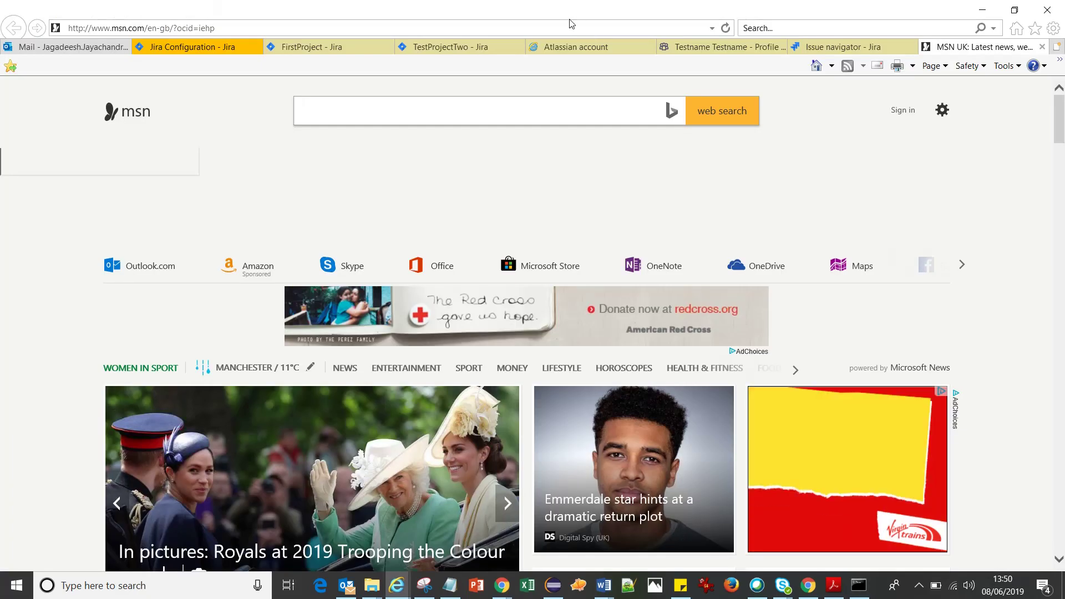
pyautogui.click(571, 25)
pyautogui.hotkey('ctrl', 'v')
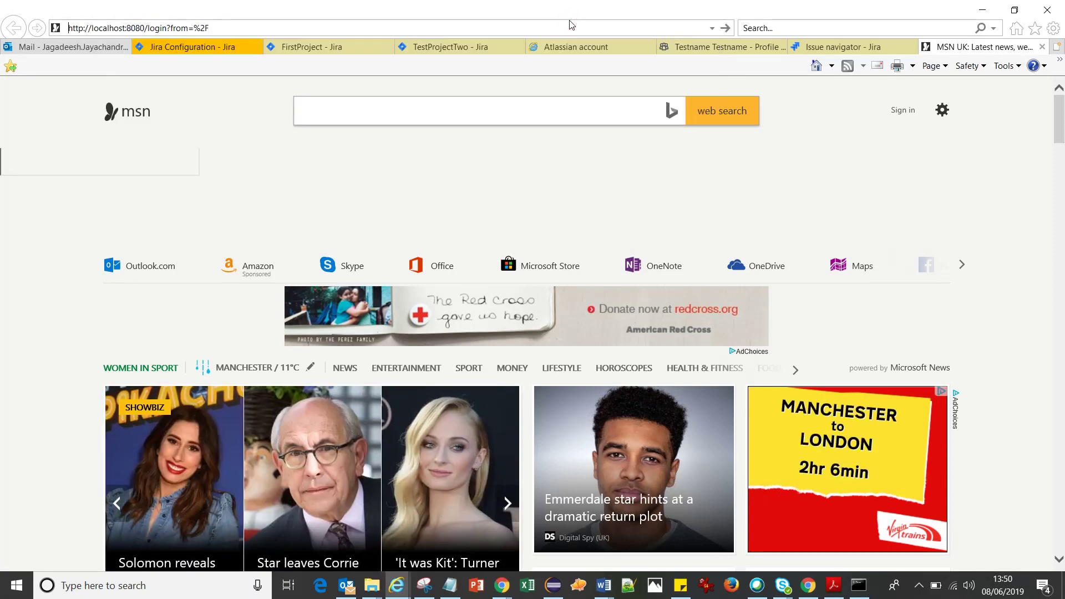
pyautogui.press('Return')
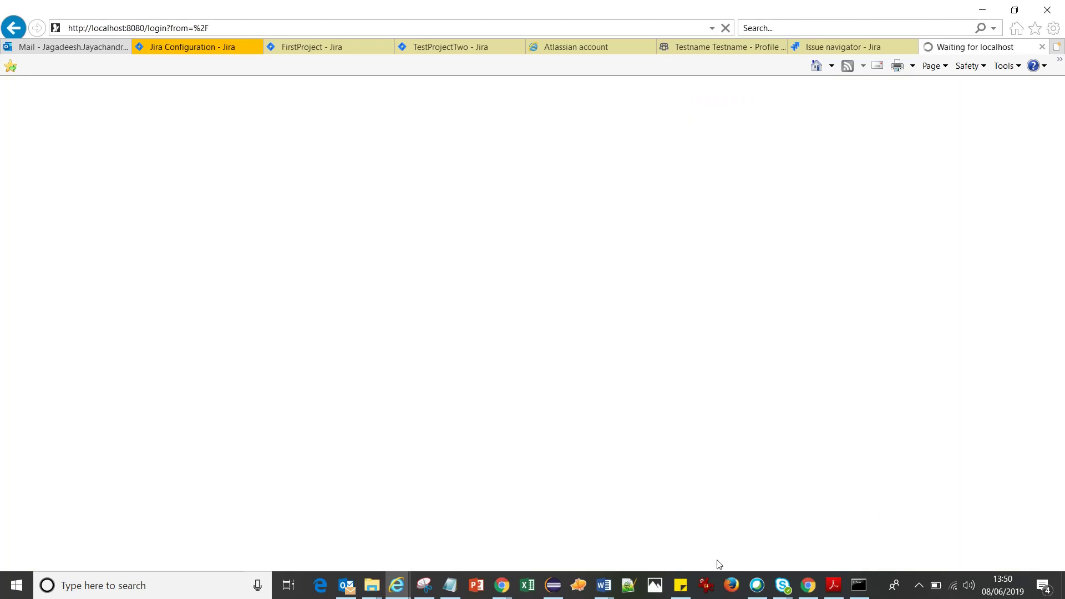
pyautogui.moveTo(680, 585)
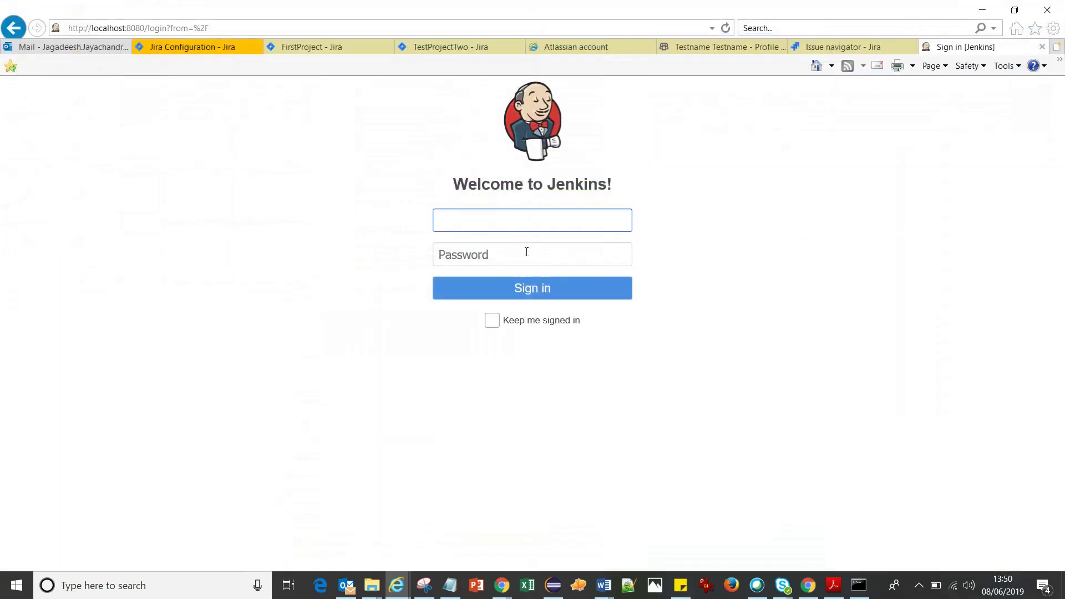
pyautogui.hotkey('ctrl', 'v')
pyautogui.hotkey('ctrl', 'z')
pyautogui.write('admin')
pyautogui.click(526, 252)
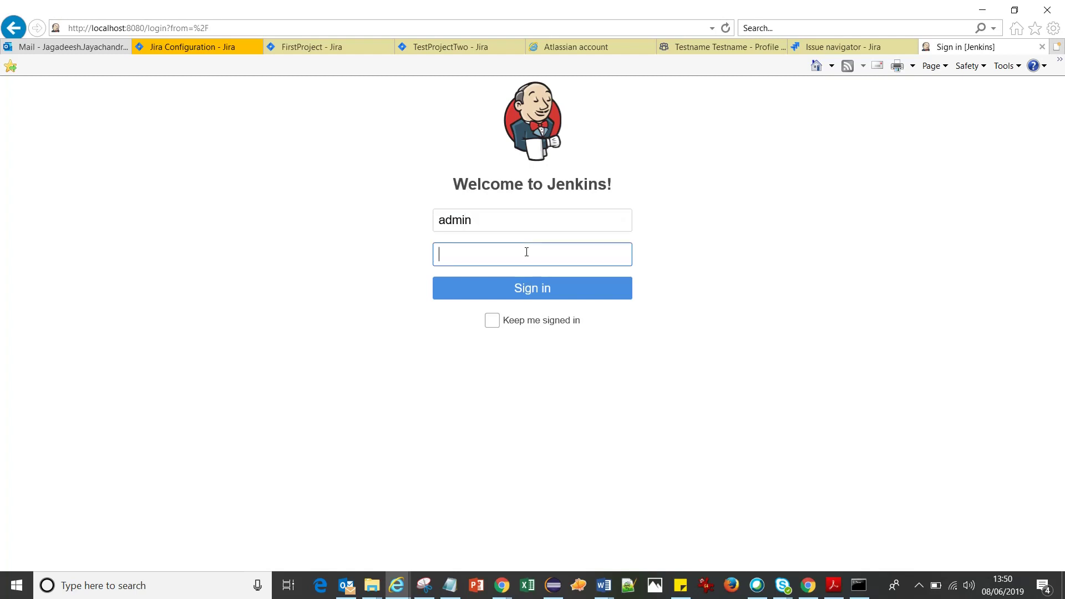
# - Copy the Jenkins security key from the sticky note, paste it as the password, and sign in
pyautogui.hotkey('alt', 'Tab')
pyautogui.hotkey('alt', 'Tab')
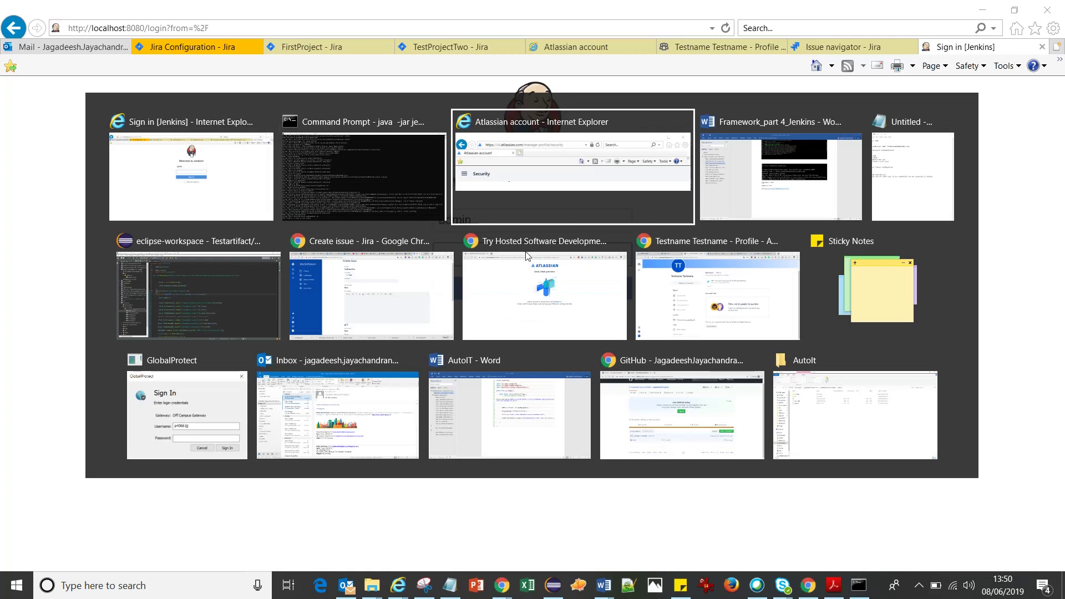
pyautogui.hotkey('alt', 'Tab')
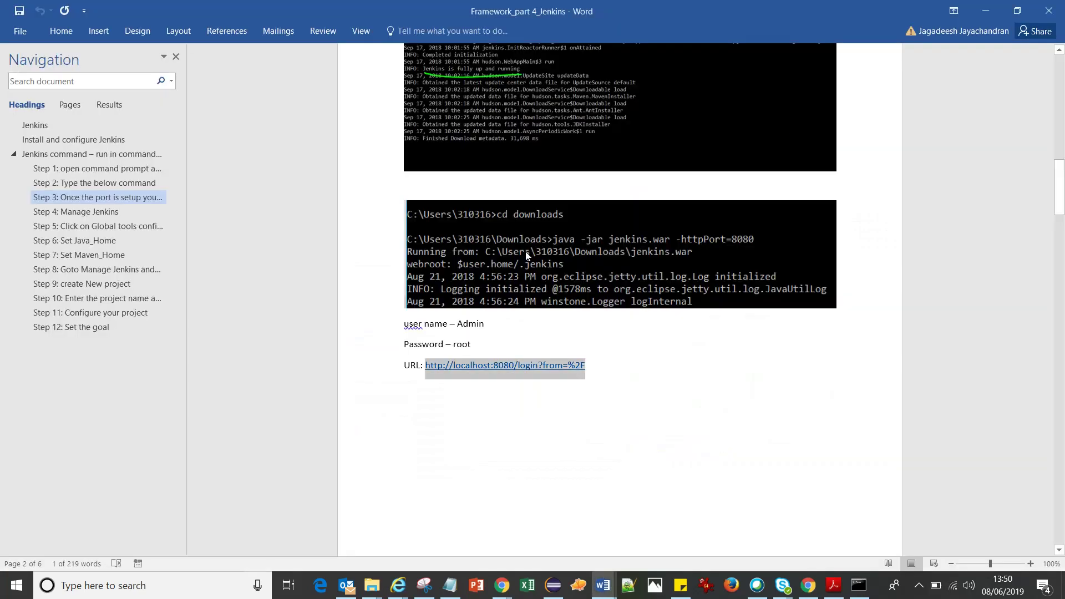
pyautogui.hotkey('alt', 'Tab')
pyautogui.hotkey('alt', 'Tab')
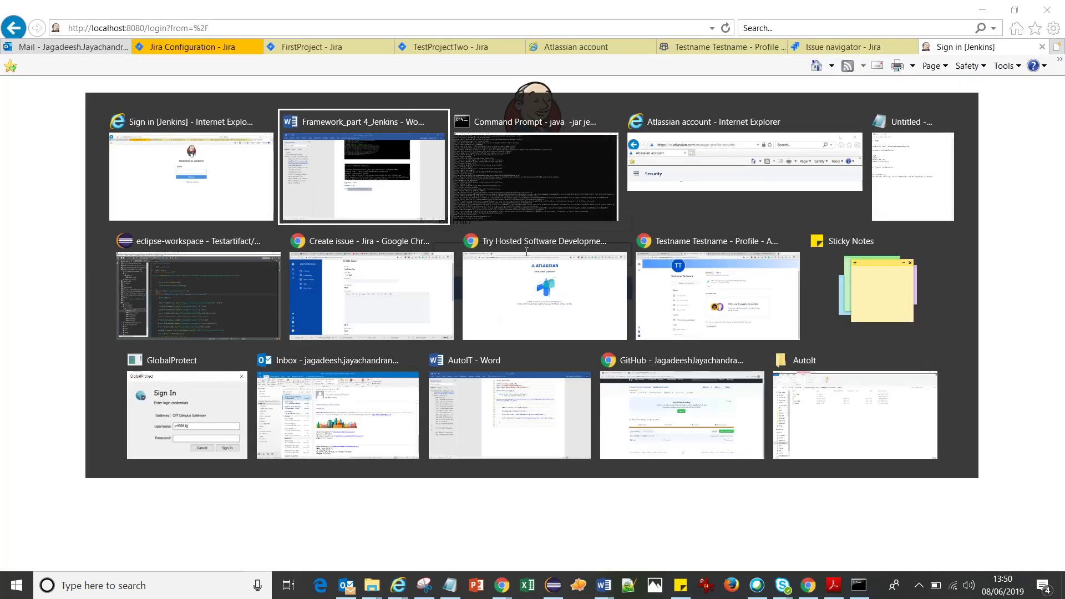
pyautogui.hotkey('alt', 'Tab')
pyautogui.hotkey('alt', 'Tab')
pyautogui.hotkey('alt', 'Tab')
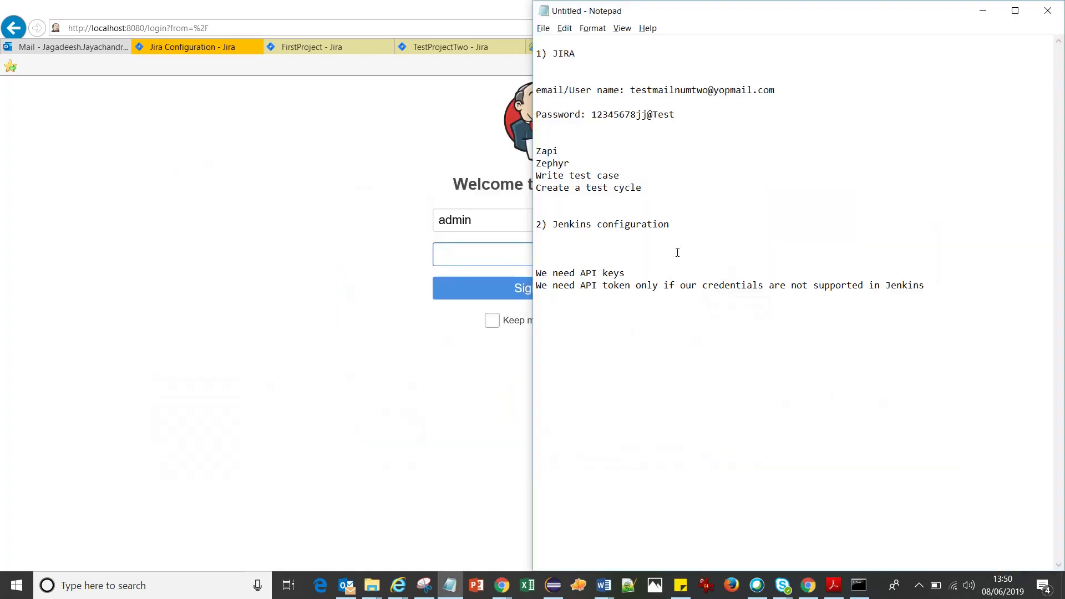
pyautogui.hotkey('alt', 'Tab')
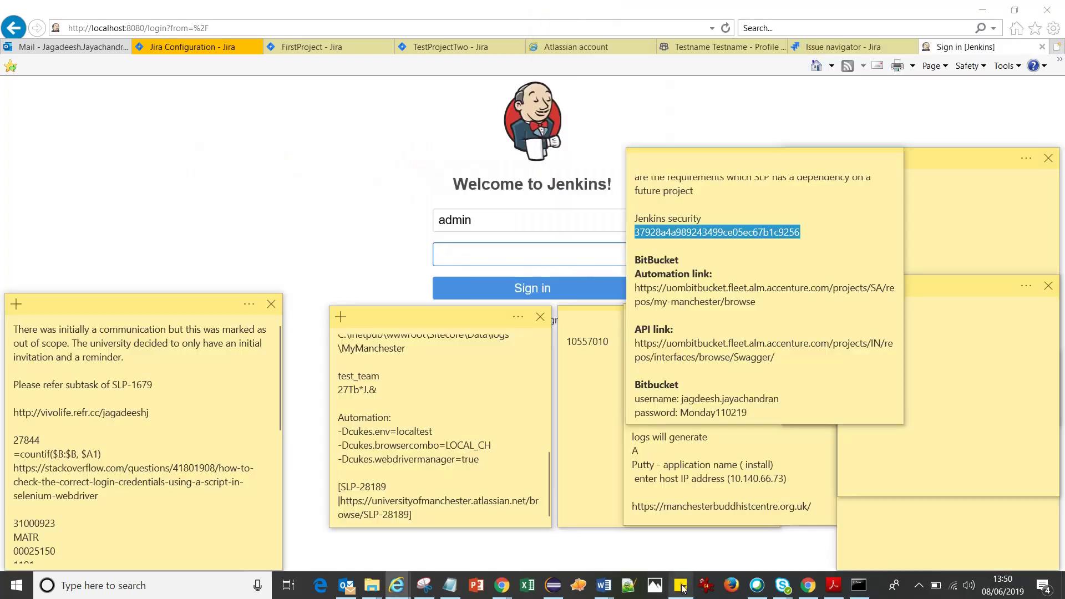
pyautogui.click(680, 585)
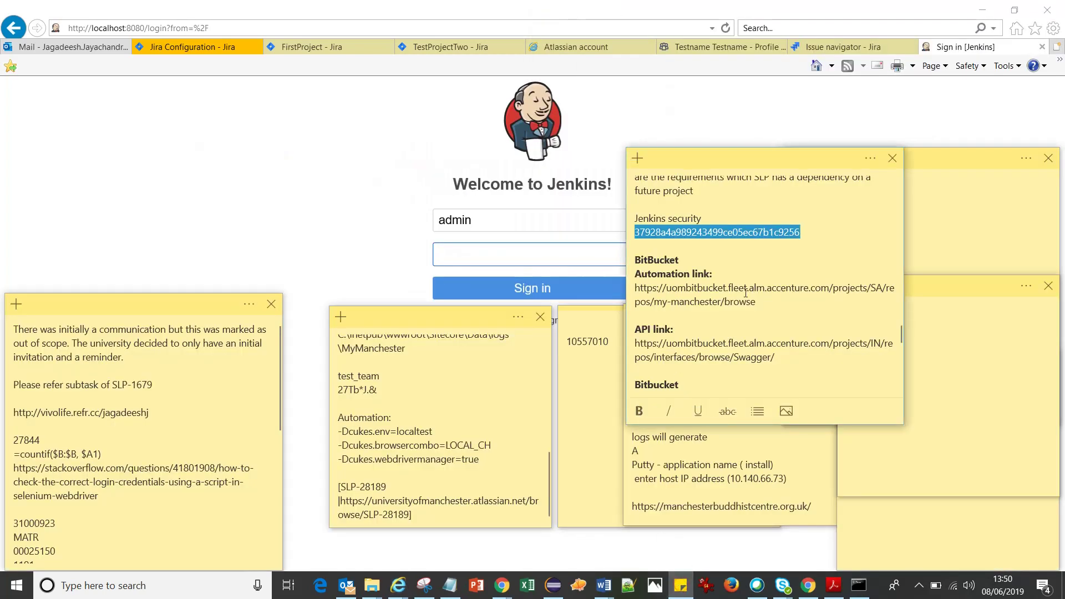
pyautogui.click(812, 234)
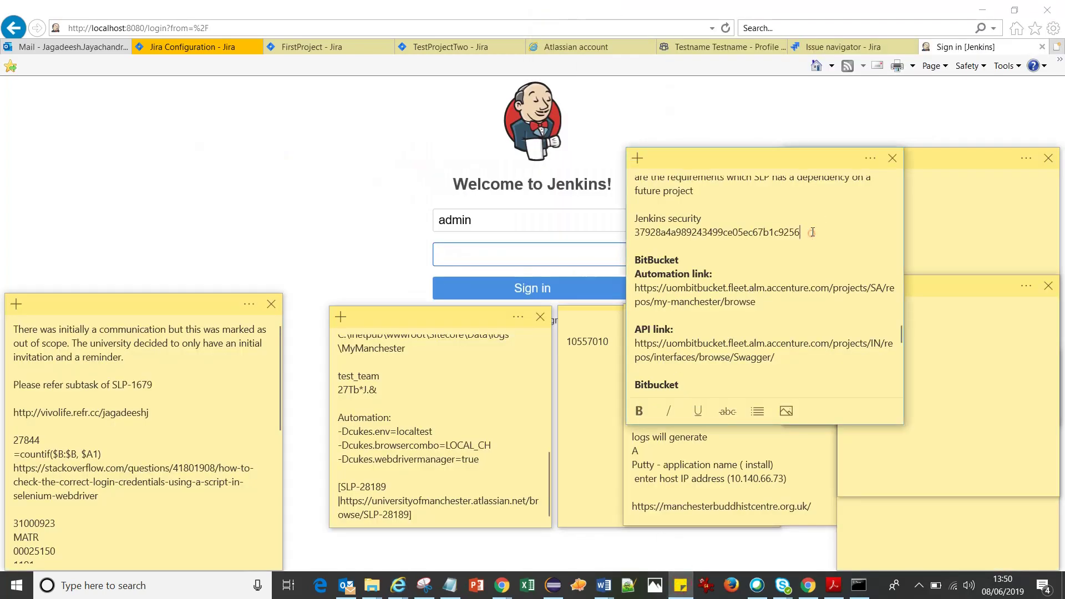
pyautogui.doubleClick(660, 233)
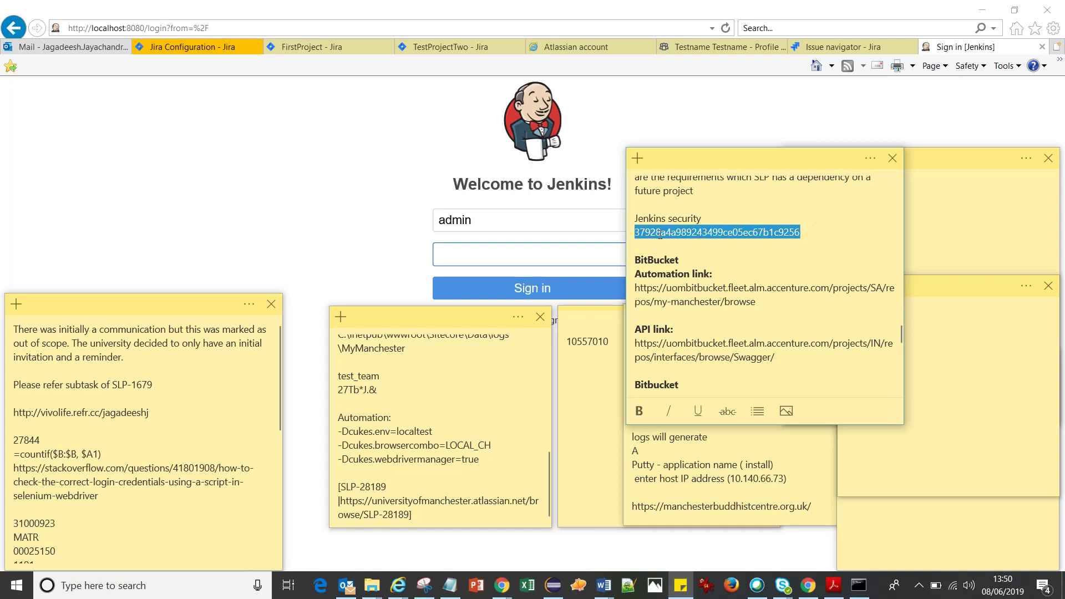
pyautogui.click(570, 260)
pyautogui.hotkey('ctrl', 'v')
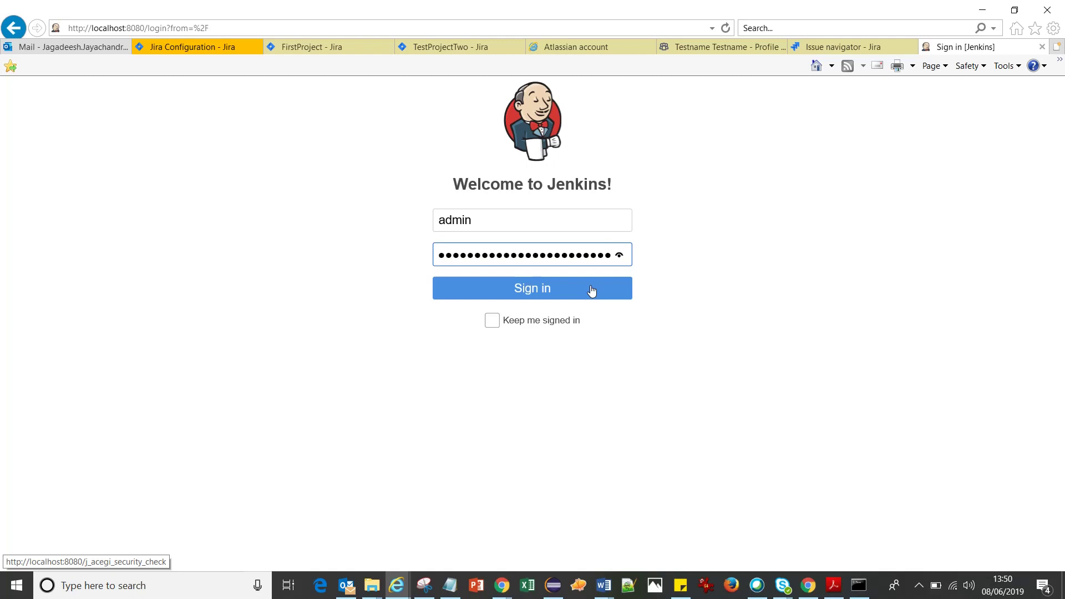
pyautogui.click(591, 290)
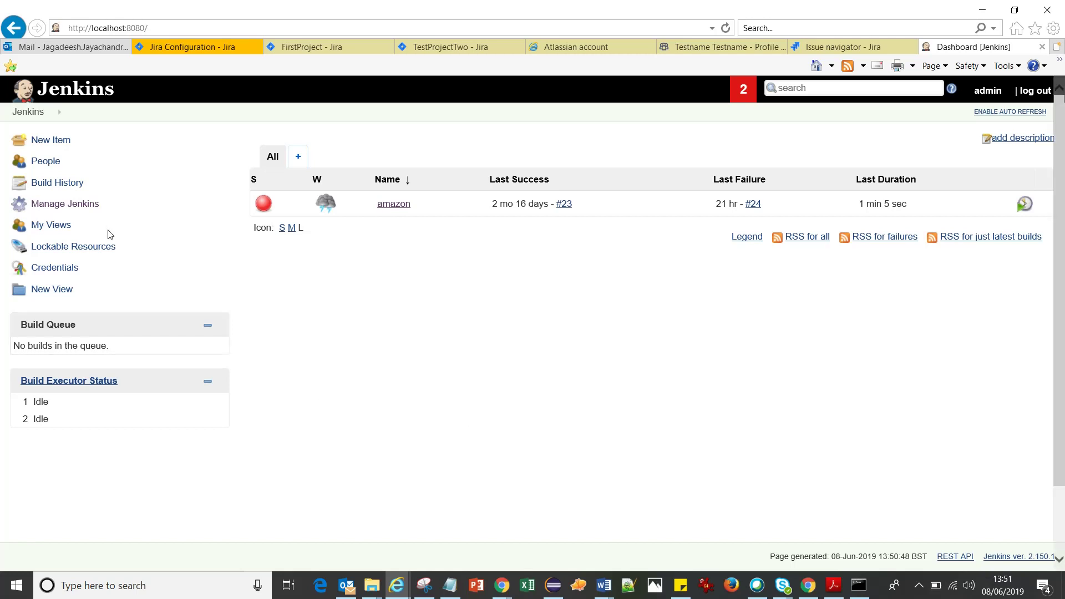
# - Open Manage Jenkins from the sidebar and scroll down through its configuration options
pyautogui.click(68, 206)
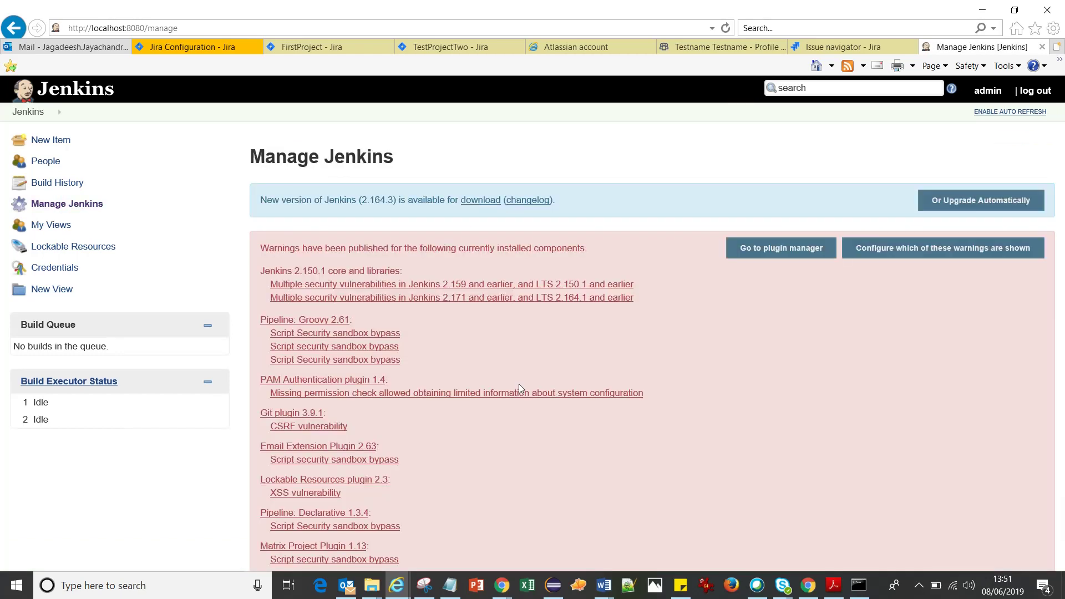
pyautogui.scroll(-10, 518, 384)
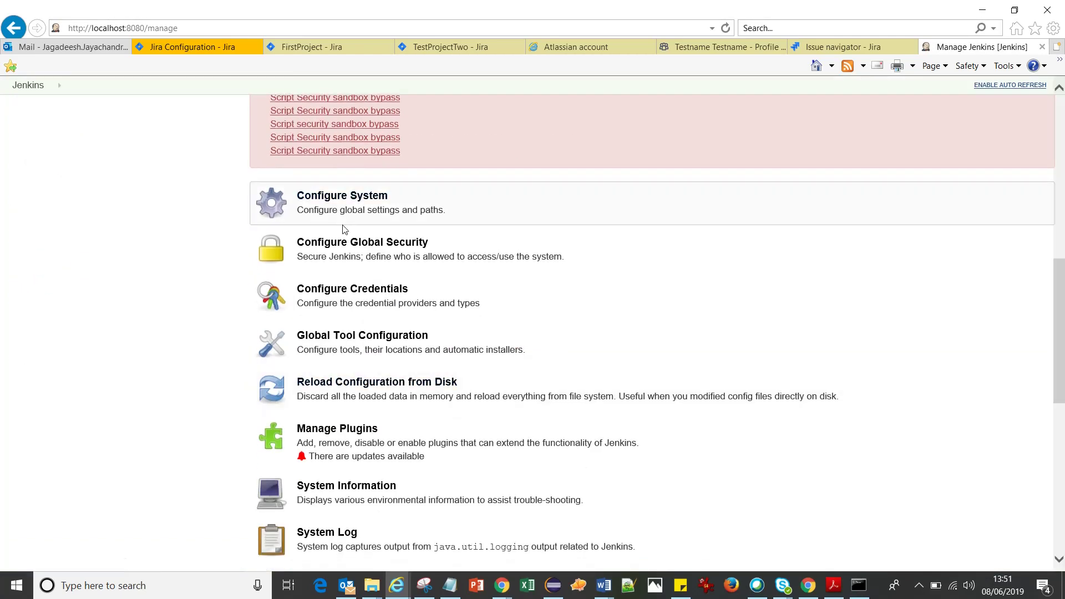
# - Open Configure System and scroll to the Zephyr For JIRA - Test Management Configuration section
pyautogui.click(371, 195)
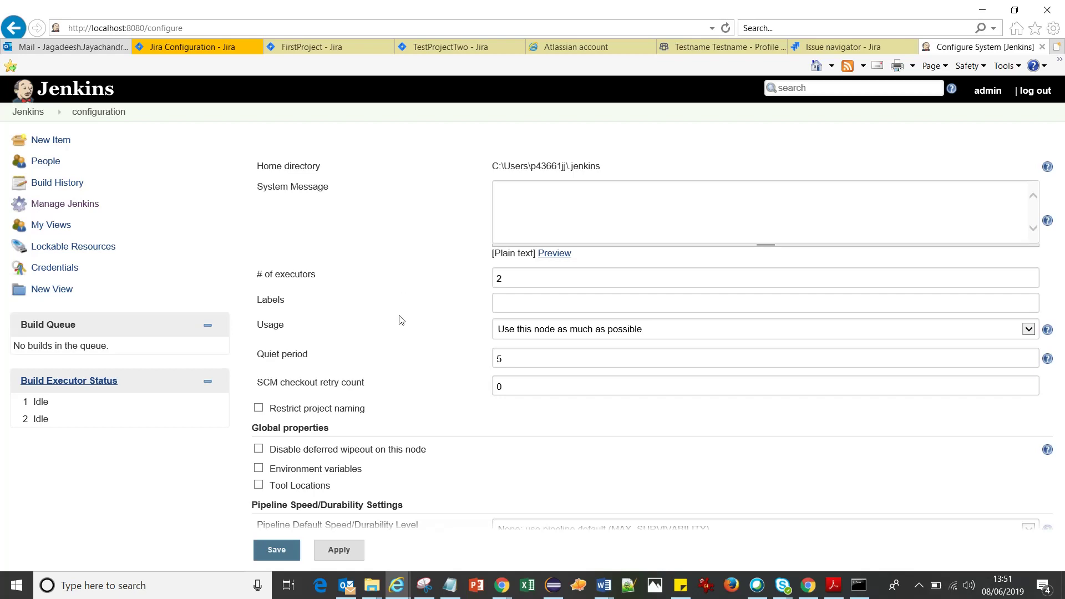
pyautogui.scroll(-20, 401, 319)
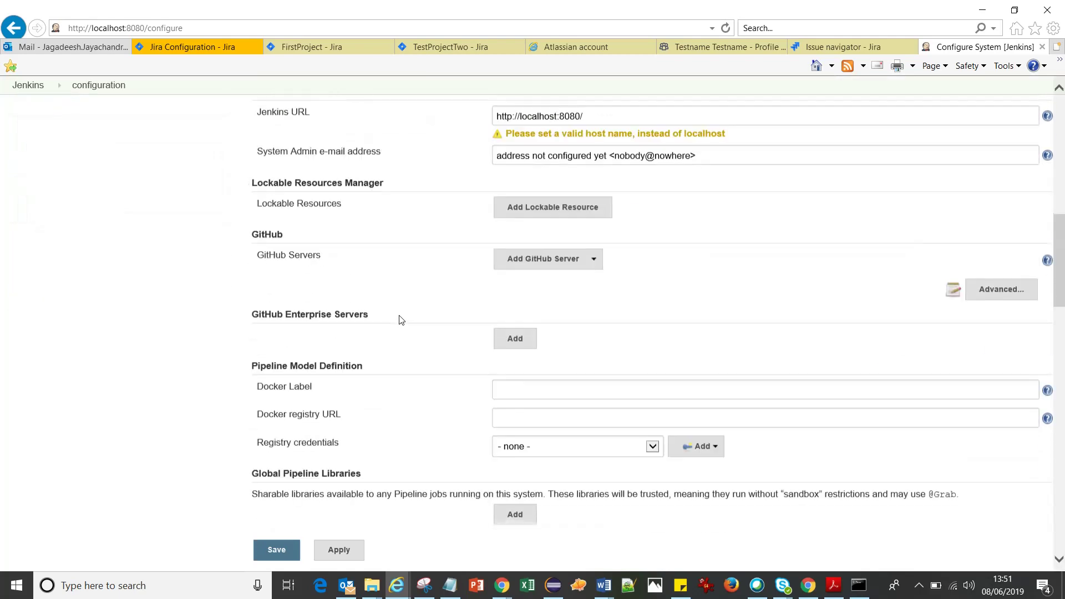
pyautogui.scroll(-20, 401, 320)
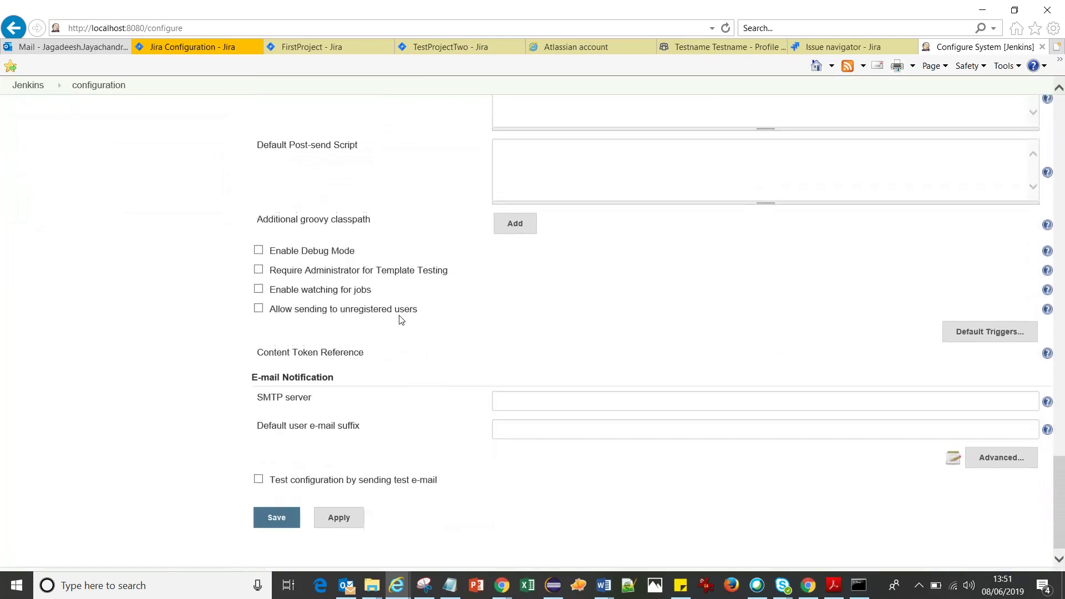
pyautogui.scroll(8, 401, 320)
pyautogui.scroll(15, 401, 320)
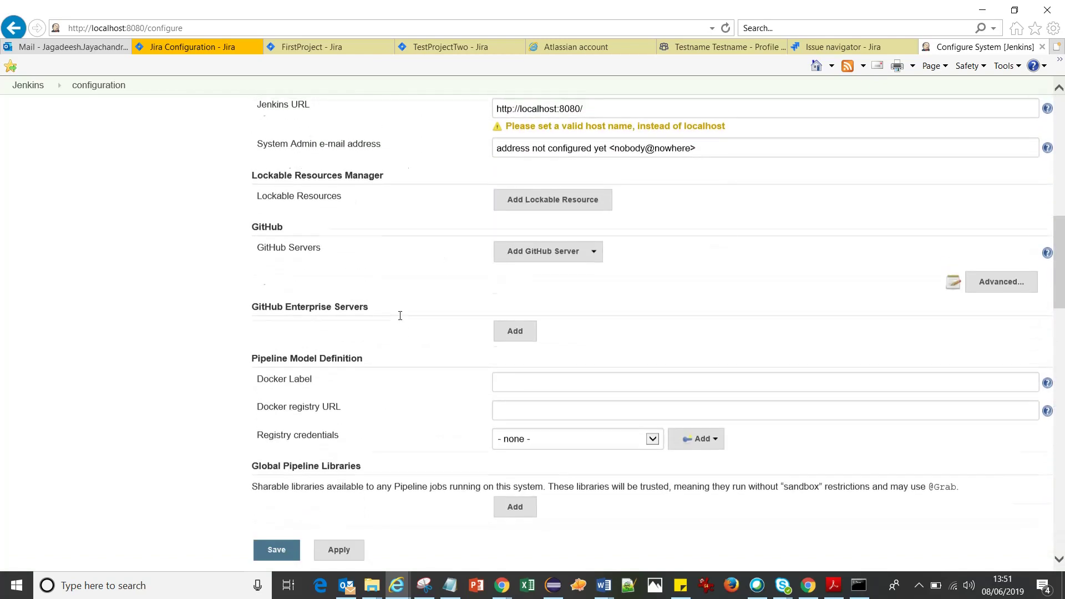
pyautogui.scroll(-1, 401, 320)
pyautogui.scroll(4, 401, 320)
pyautogui.scroll(-6, 401, 320)
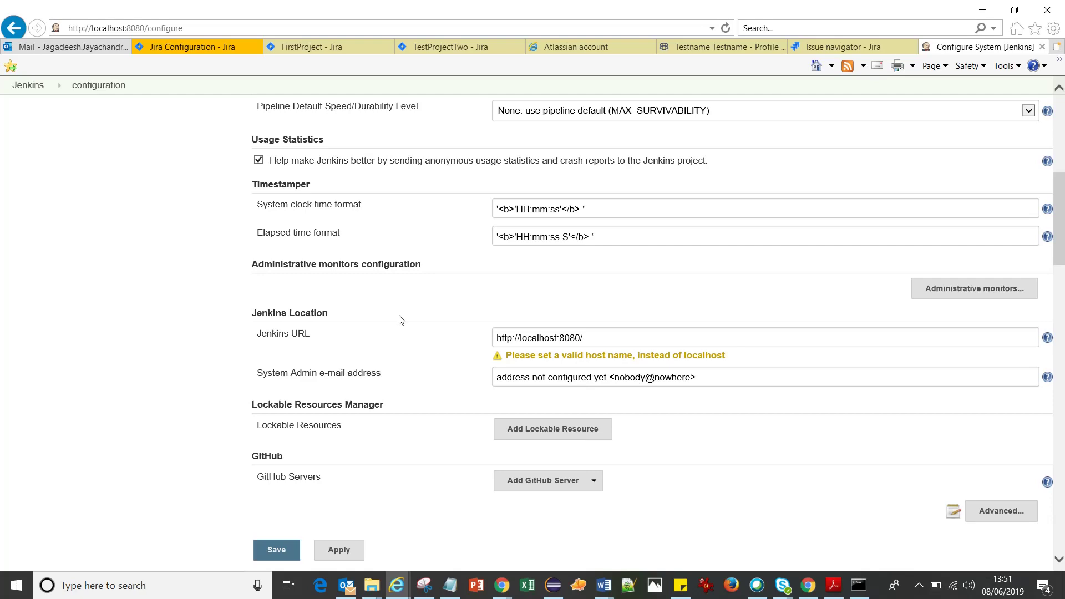
pyautogui.scroll(-3, 401, 320)
pyautogui.scroll(10, 401, 320)
pyautogui.scroll(-10, 401, 320)
pyautogui.scroll(-8, 401, 320)
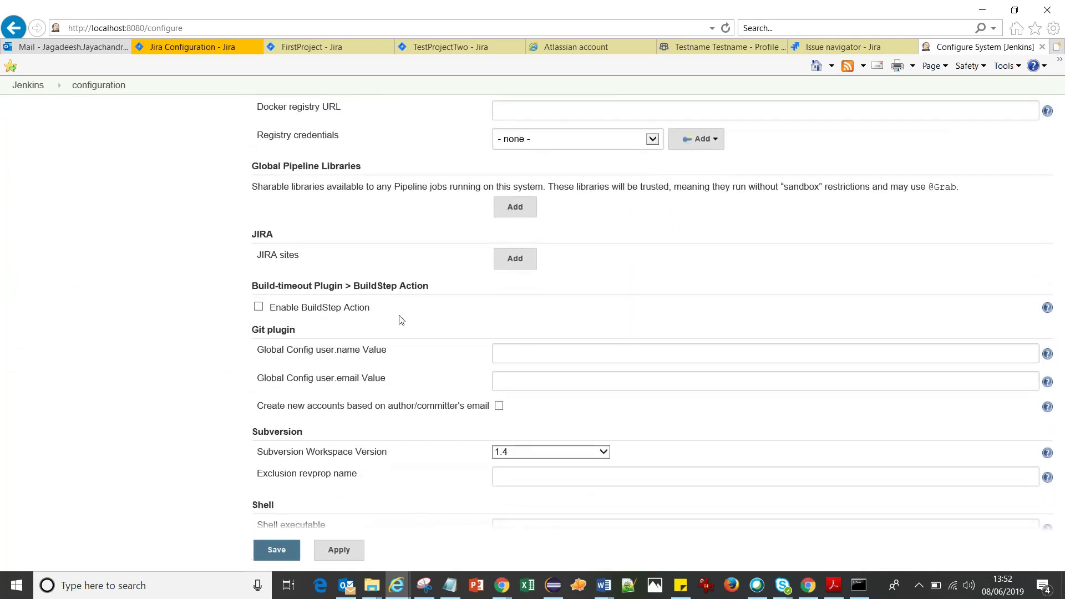
pyautogui.scroll(2, 401, 320)
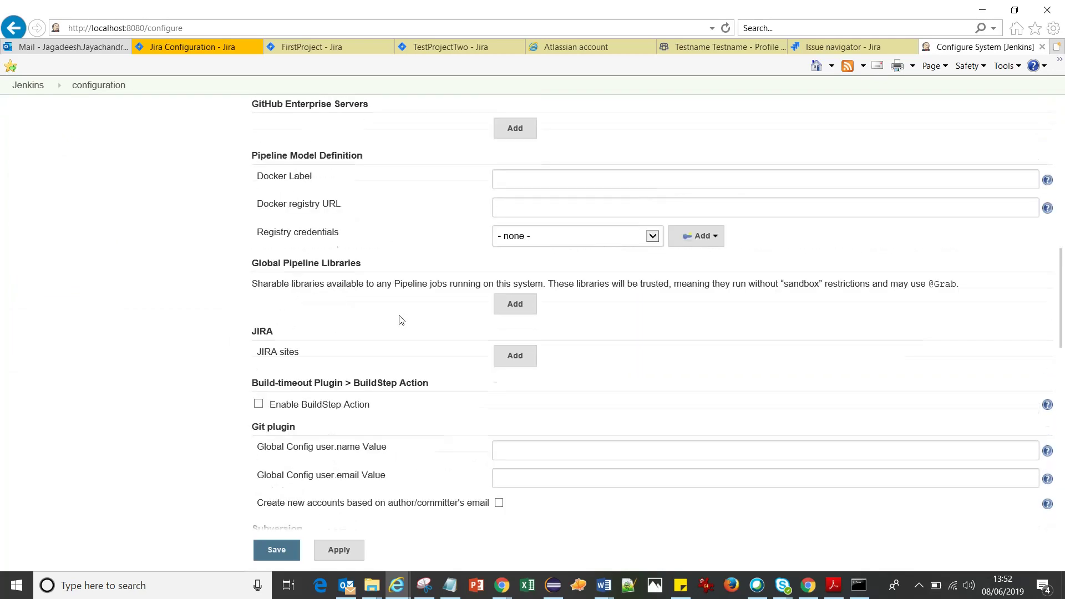
pyautogui.scroll(-4, 401, 320)
pyautogui.scroll(-3, 401, 320)
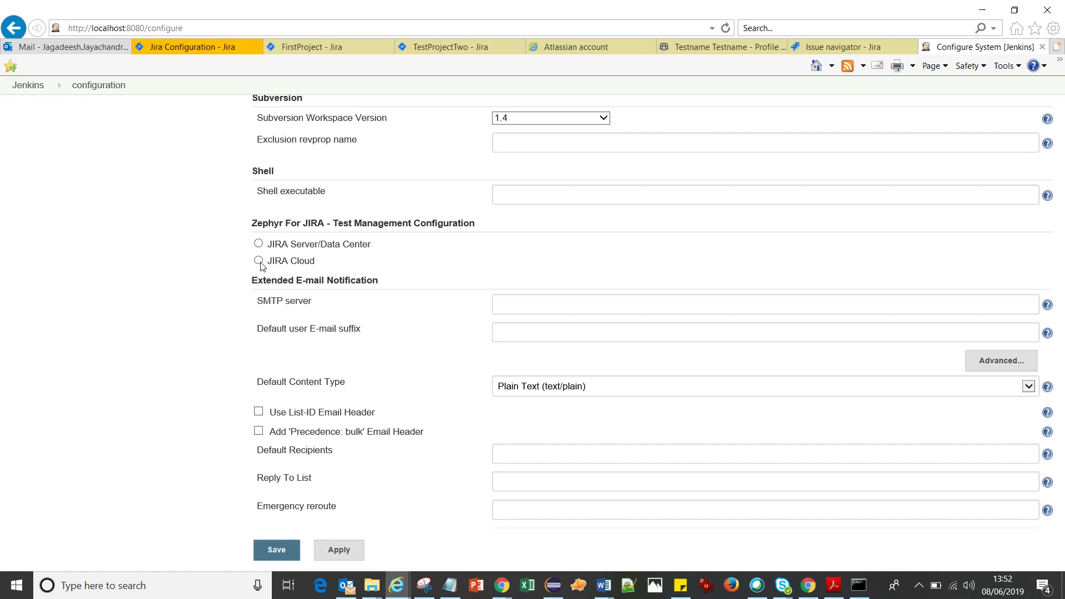
# - Choose the JIRA Cloud option for Zephyr and erase the existing JIRA Cloud URL
pyautogui.click(259, 261)
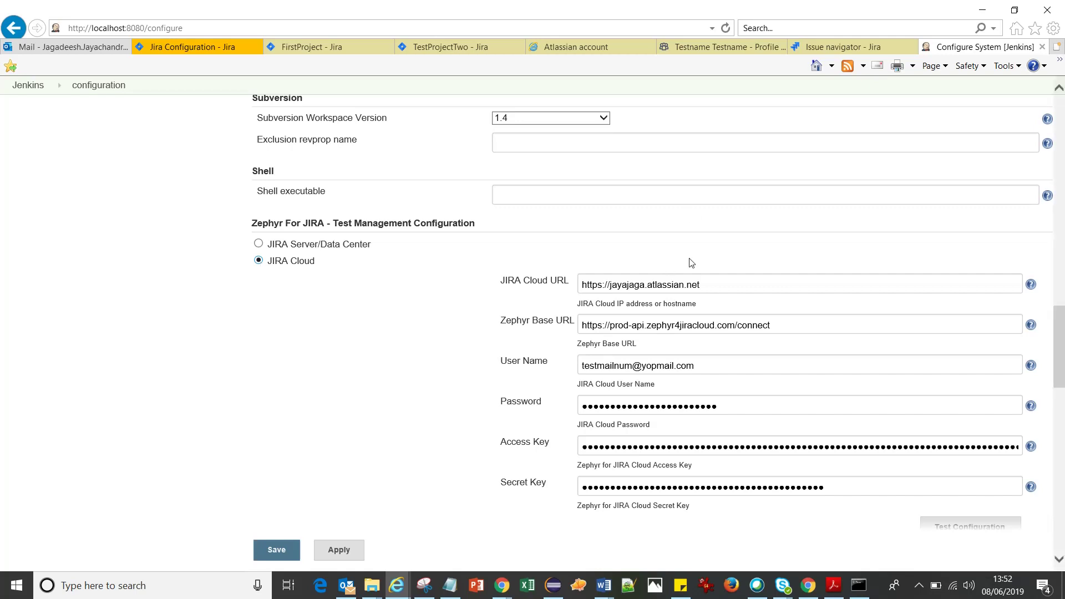
pyautogui.click(714, 284)
pyautogui.press('BackSpace')
pyautogui.press('BackSpace')
pyautogui.press('BackSpace')
pyautogui.press('BackSpace')
pyautogui.press('BackSpace')
pyautogui.press('BackSpace')
pyautogui.press('BackSpace')
pyautogui.press('BackSpace')
pyautogui.press('BackSpace')
pyautogui.press('BackSpace')
pyautogui.press('BackSpace')
pyautogui.press('BackSpace')
pyautogui.press('BackSpace')
pyautogui.press('BackSpace')
pyautogui.press('BackSpace')
pyautogui.press('BackSpace')
pyautogui.press('BackSpace')
pyautogui.press('BackSpace')
pyautogui.press('BackSpace')
pyautogui.press('BackSpace')
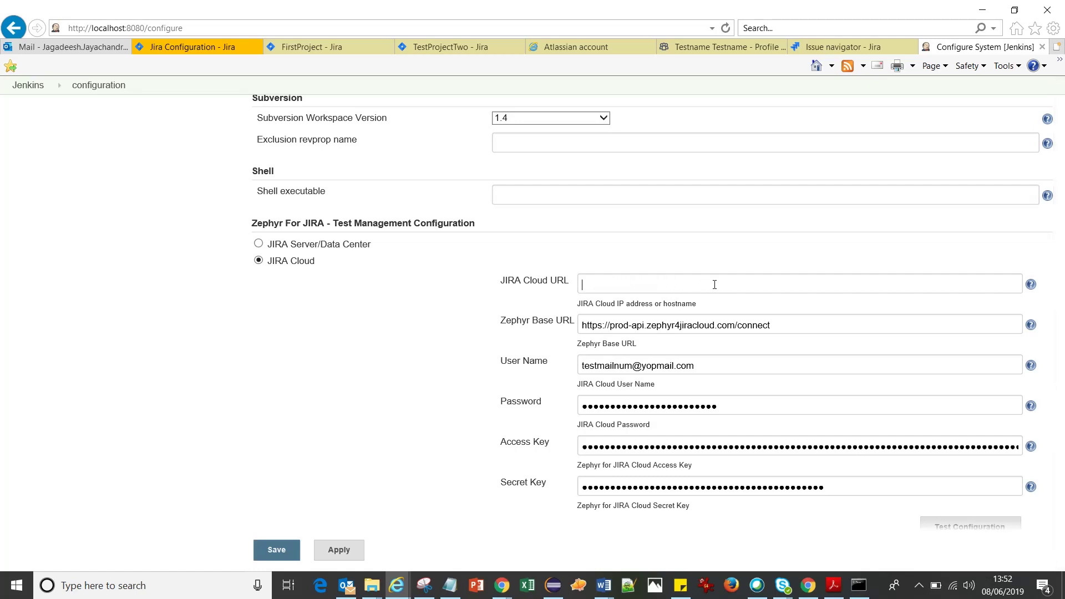
pyautogui.hotkey('alt', 'Tab')
pyautogui.hotkey('alt', 'Tab')
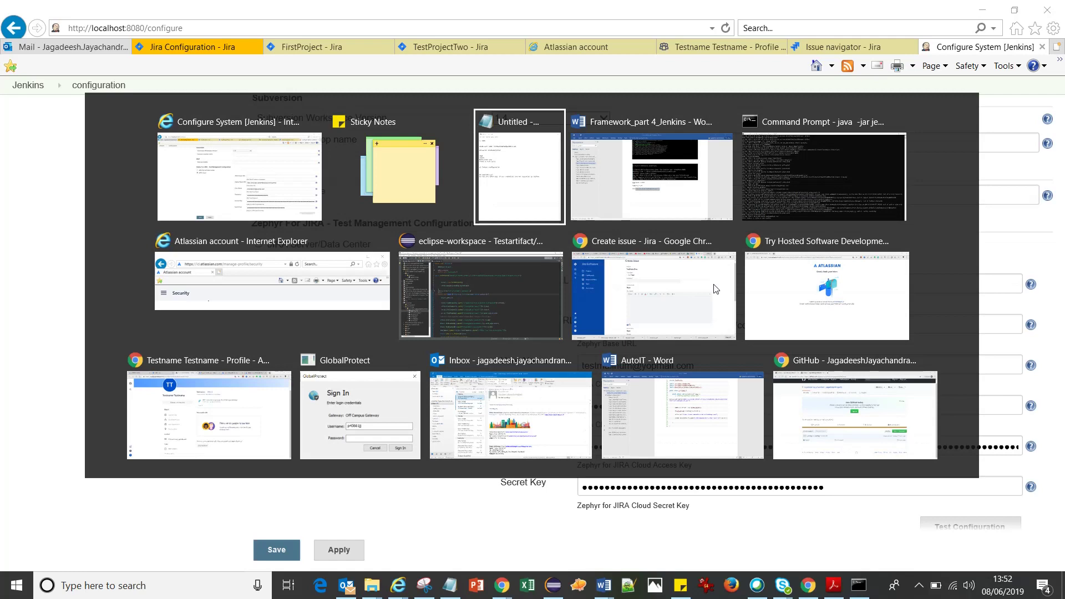
pyautogui.click(233, 165)
pyautogui.click(802, 47)
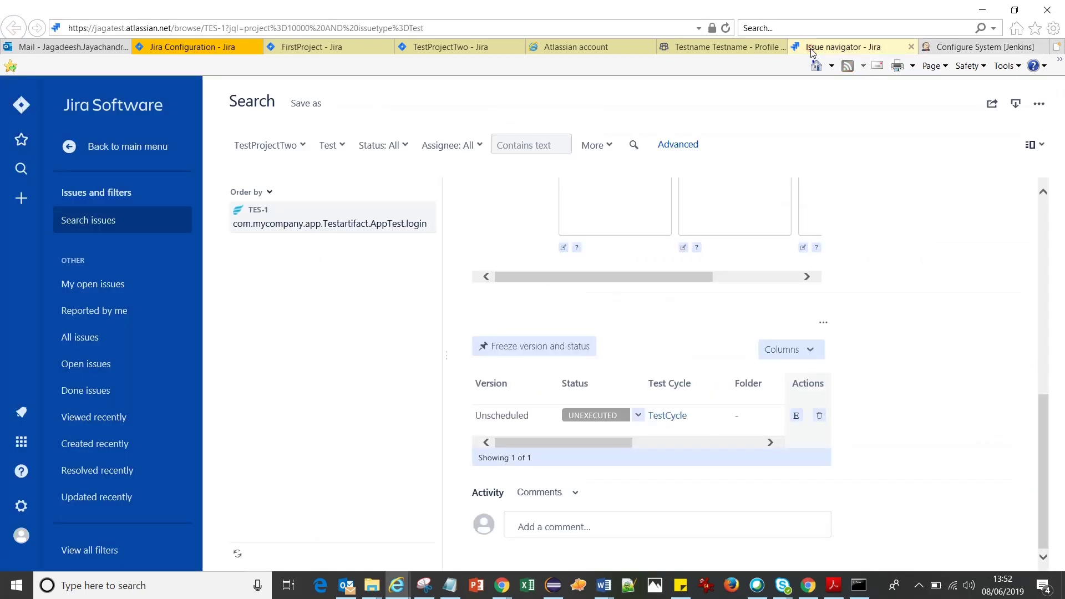
pyautogui.click(173, 29)
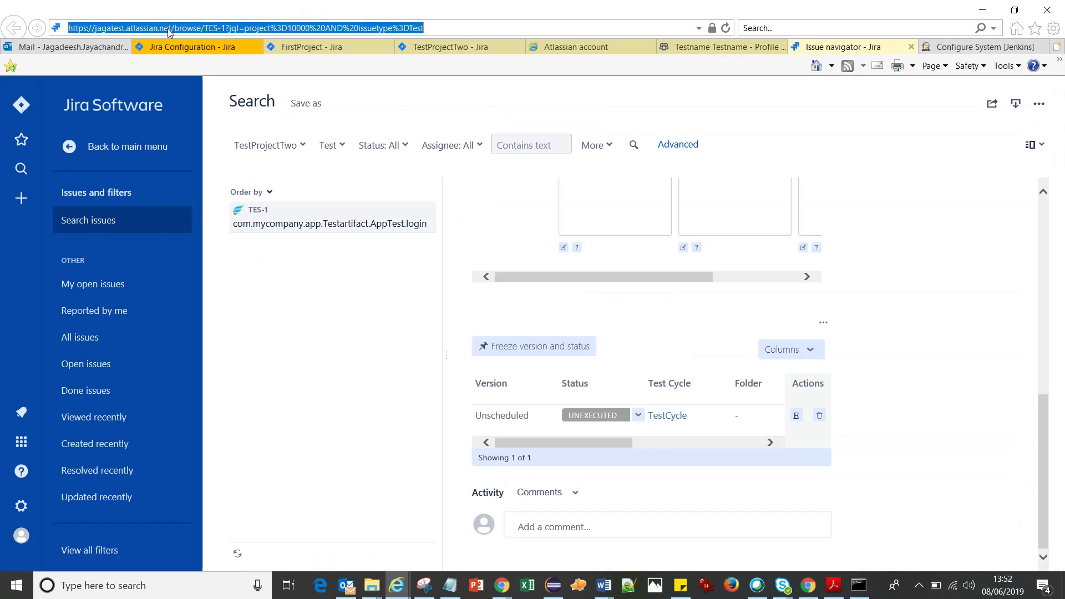
pyautogui.moveTo(171, 29); pyautogui.dragTo(54, 33)
pyautogui.hotkey('ctrl', 'c')
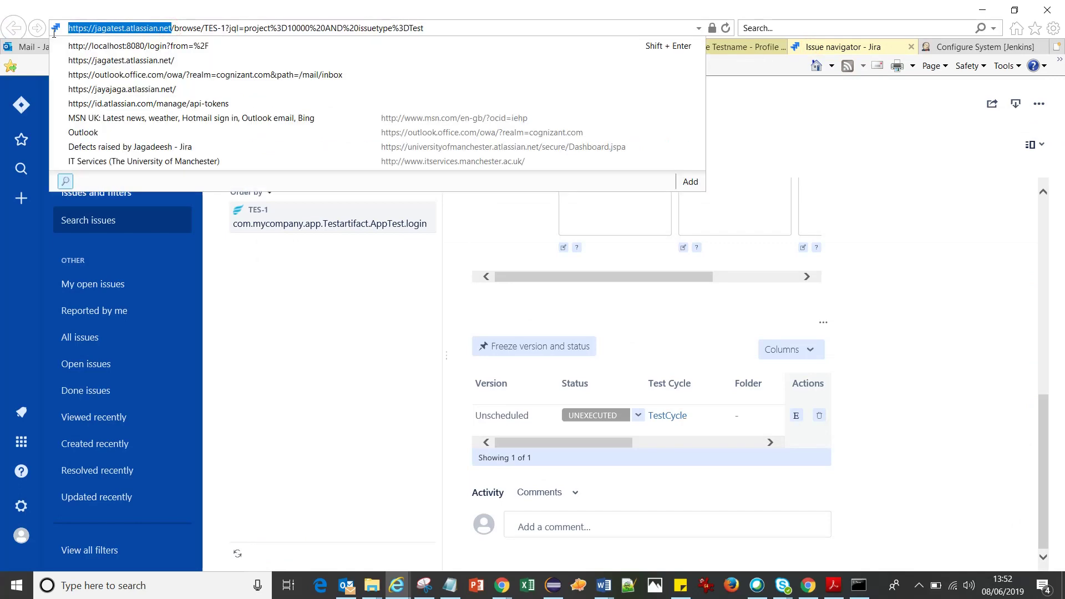
pyautogui.click(1002, 48)
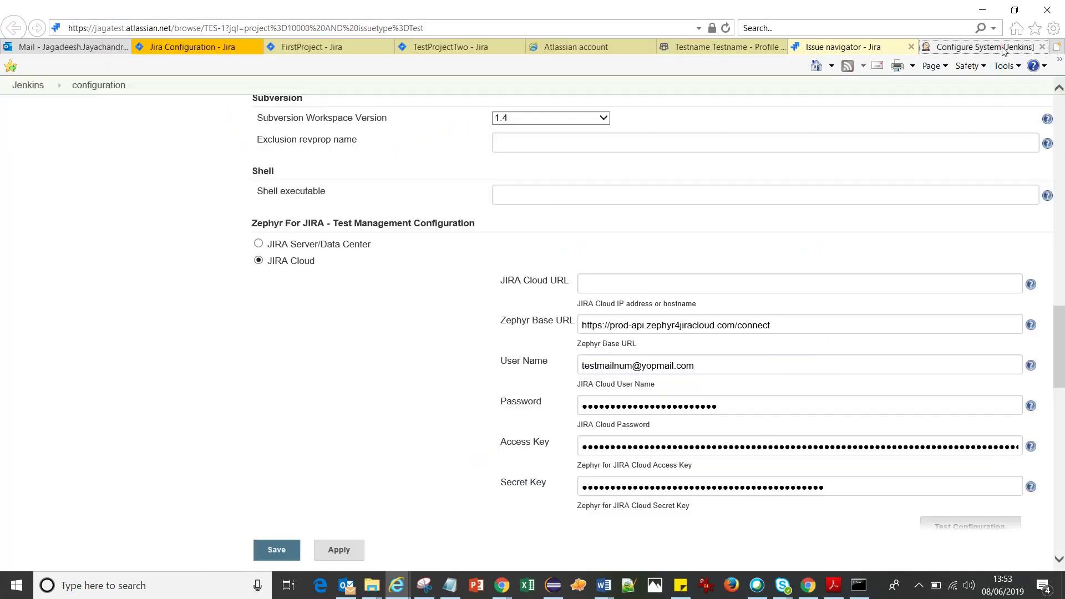
pyautogui.write('https://jayajaga.atlassian.net')
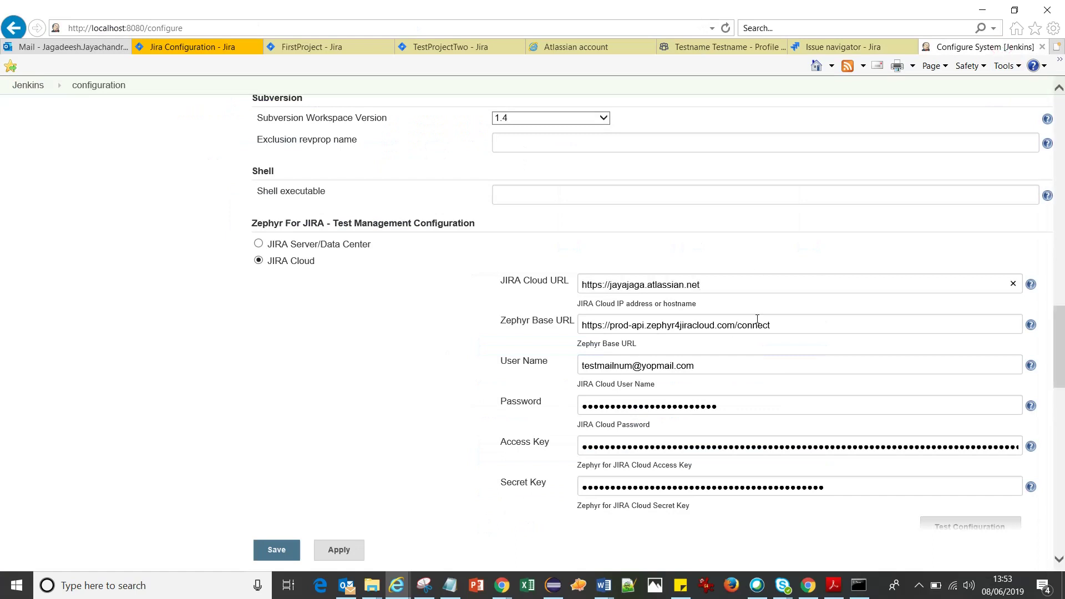
pyautogui.hotkey('ctrl', 'a')
pyautogui.hotkey('ctrl', 'v')
# - Replace the User Name with the account e-mail copied from the notes
pyautogui.click(722, 364)
pyautogui.press('BackSpace')
pyautogui.press('BackSpace')
pyautogui.press('BackSpace')
pyautogui.press('BackSpace')
pyautogui.press('BackSpace')
pyautogui.press('BackSpace')
pyautogui.press('BackSpace')
pyautogui.press('BackSpace')
pyautogui.press('BackSpace')
pyautogui.press('BackSpace')
pyautogui.press('BackSpace')
pyautogui.press('BackSpace')
pyautogui.press('BackSpace')
pyautogui.press('BackSpace')
pyautogui.press('BackSpace')
pyautogui.press('BackSpace')
pyautogui.press('BackSpace')
pyautogui.press('BackSpace')
pyautogui.press('BackSpace')
pyautogui.press('BackSpace')
pyautogui.press('BackSpace')
pyautogui.press('BackSpace')
pyautogui.press('BackSpace')
pyautogui.hotkey('alt', 'Tab')
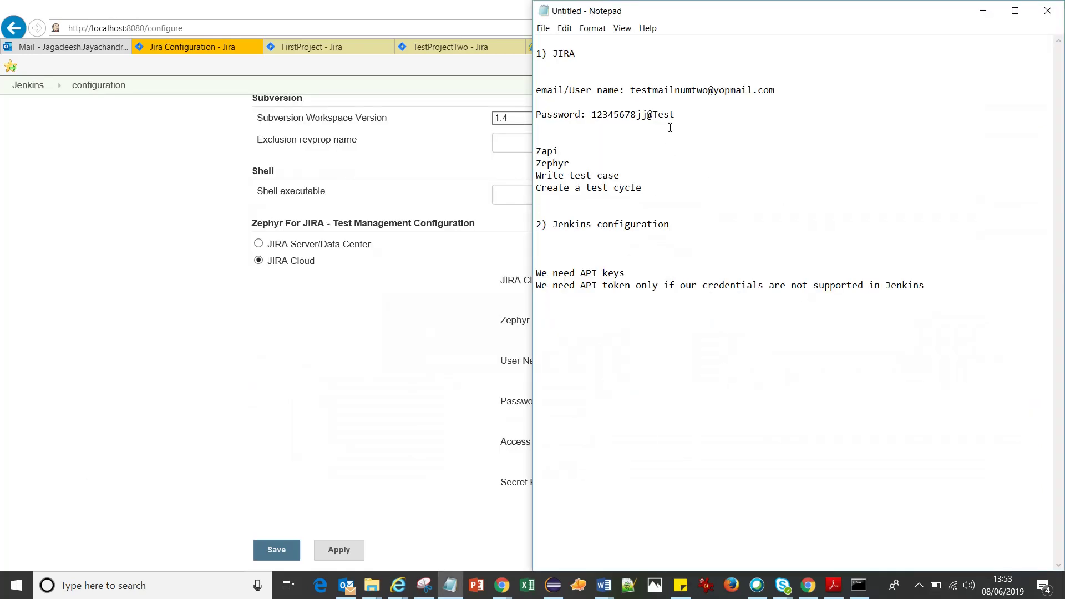
pyautogui.moveTo(632, 90); pyautogui.dragTo(775, 91)
pyautogui.hotkey('ctrl', 'c')
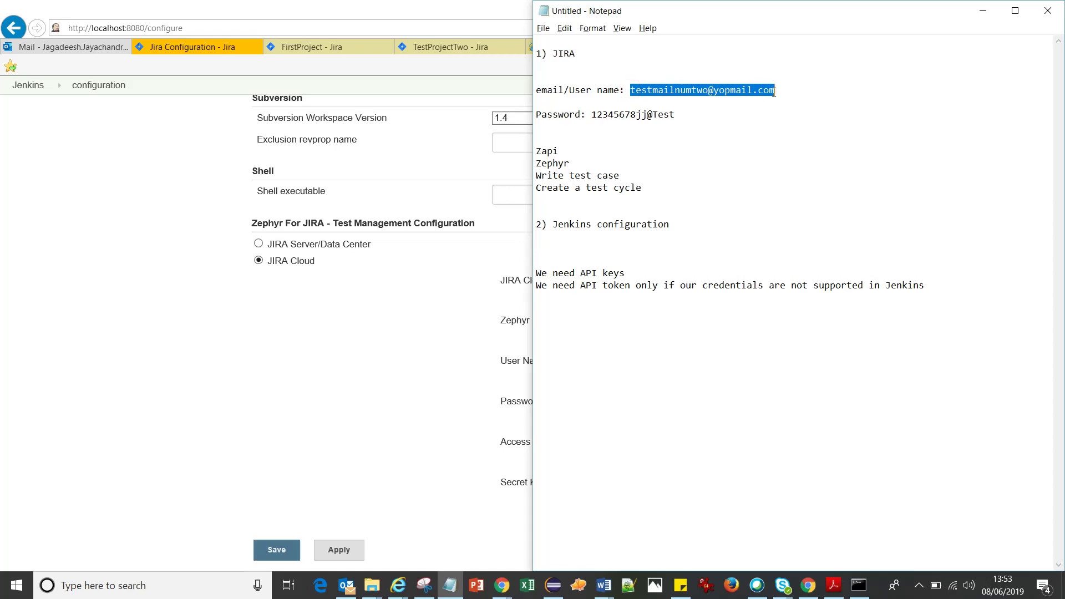
pyautogui.hotkey('alt', 'Tab')
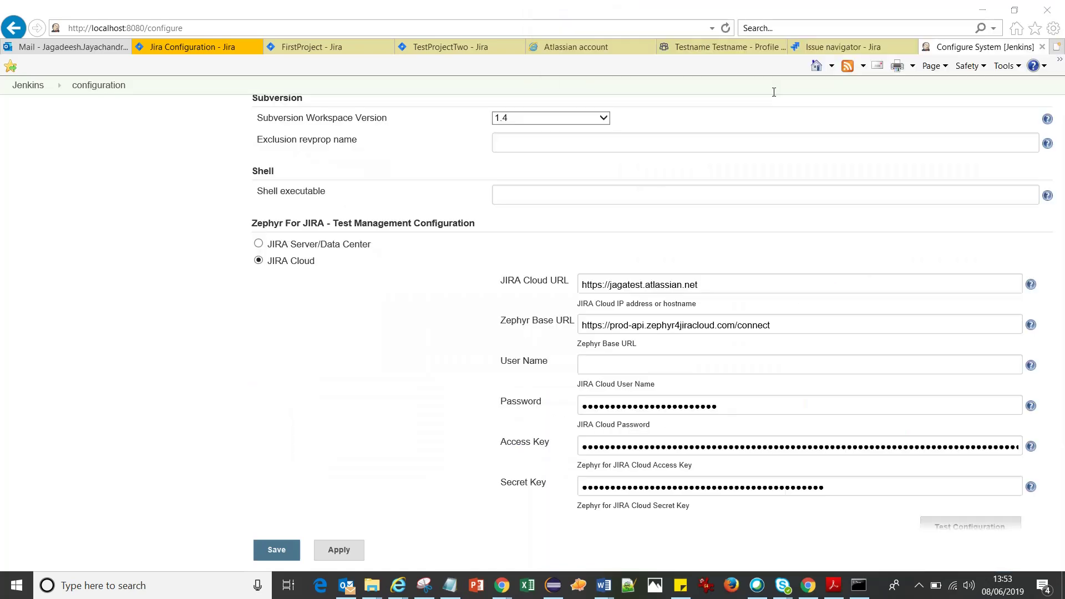
pyautogui.hotkey('ctrl', 'v')
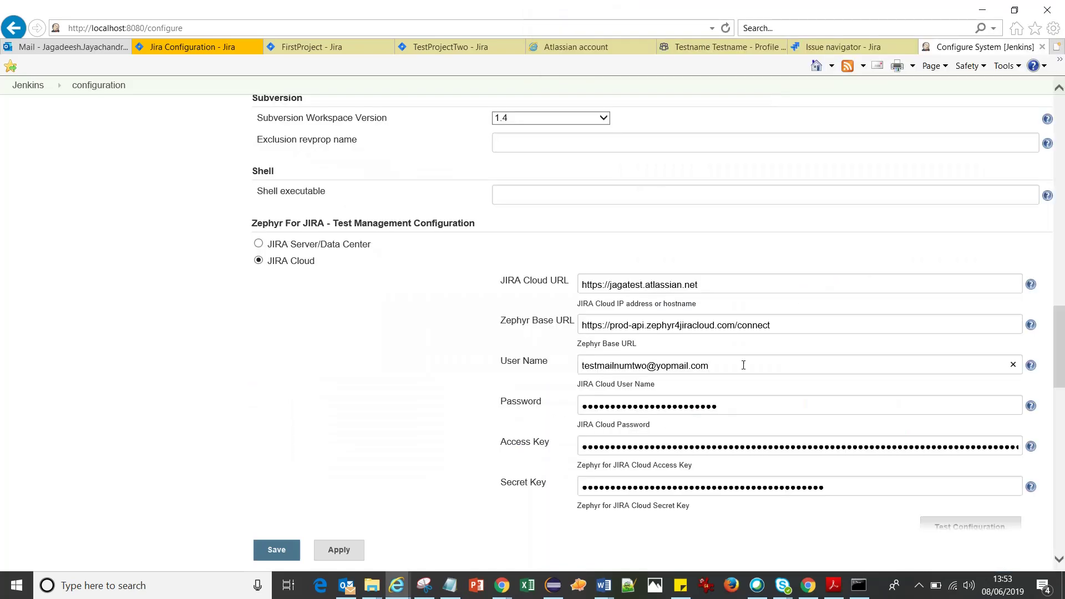
# - Replace the Password with the account password copied from the notes
pyautogui.click(739, 411)
pyautogui.press('BackSpace')
pyautogui.press('BackSpace')
pyautogui.press('BackSpace')
pyautogui.press('BackSpace')
pyautogui.press('BackSpace')
pyautogui.press('BackSpace')
pyautogui.press('BackSpace')
pyautogui.press('BackSpace')
pyautogui.press('BackSpace')
pyautogui.press('BackSpace')
pyautogui.press('BackSpace')
pyautogui.press('BackSpace')
pyautogui.press('BackSpace')
pyautogui.press('BackSpace')
pyautogui.press('BackSpace')
pyautogui.press('BackSpace')
pyautogui.press('BackSpace')
pyautogui.press('BackSpace')
pyautogui.press('BackSpace')
pyautogui.press('BackSpace')
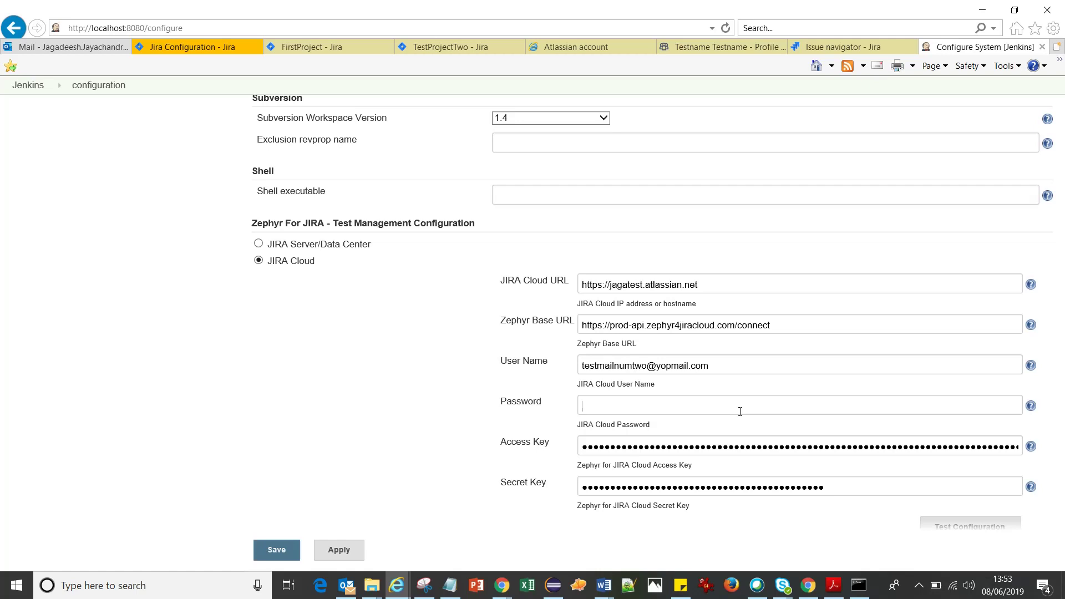
pyautogui.hotkey('alt', 'Tab')
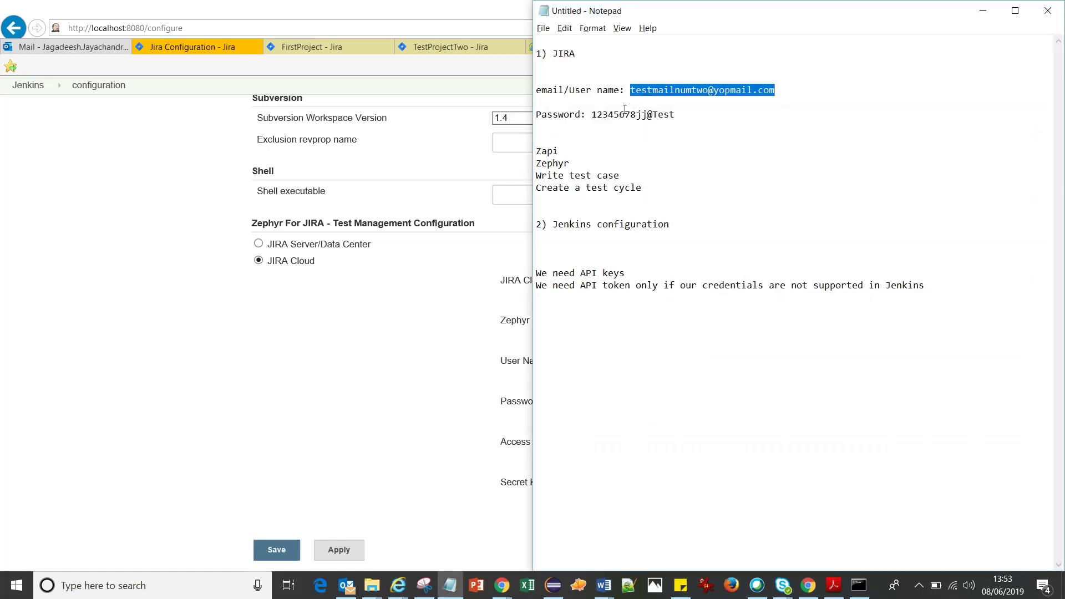
pyautogui.click(592, 115)
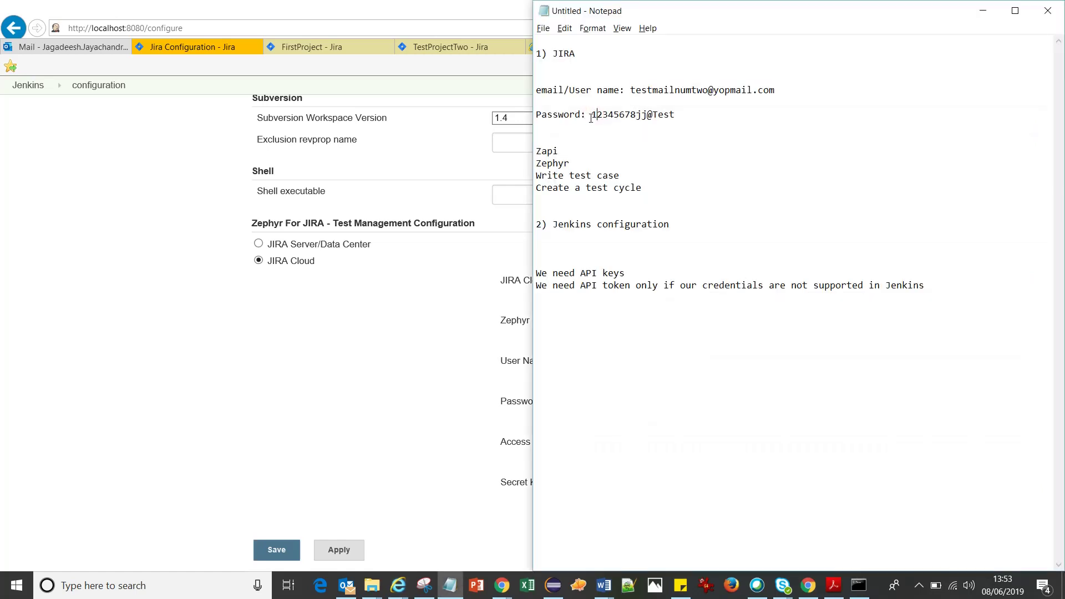
pyautogui.moveTo(592, 114); pyautogui.dragTo(675, 114)
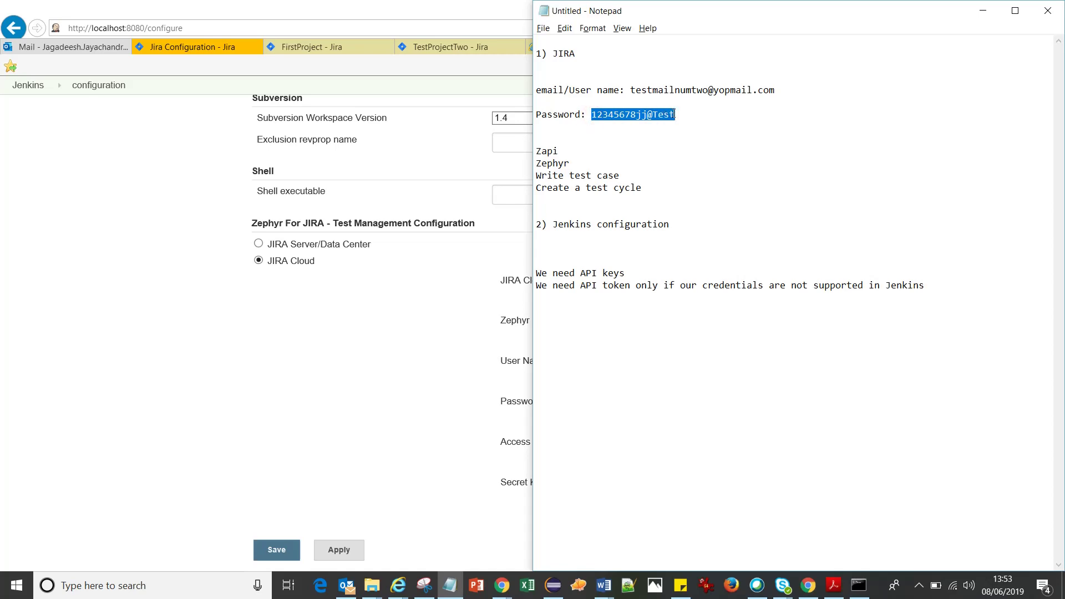
pyautogui.hotkey('alt', 'Tab')
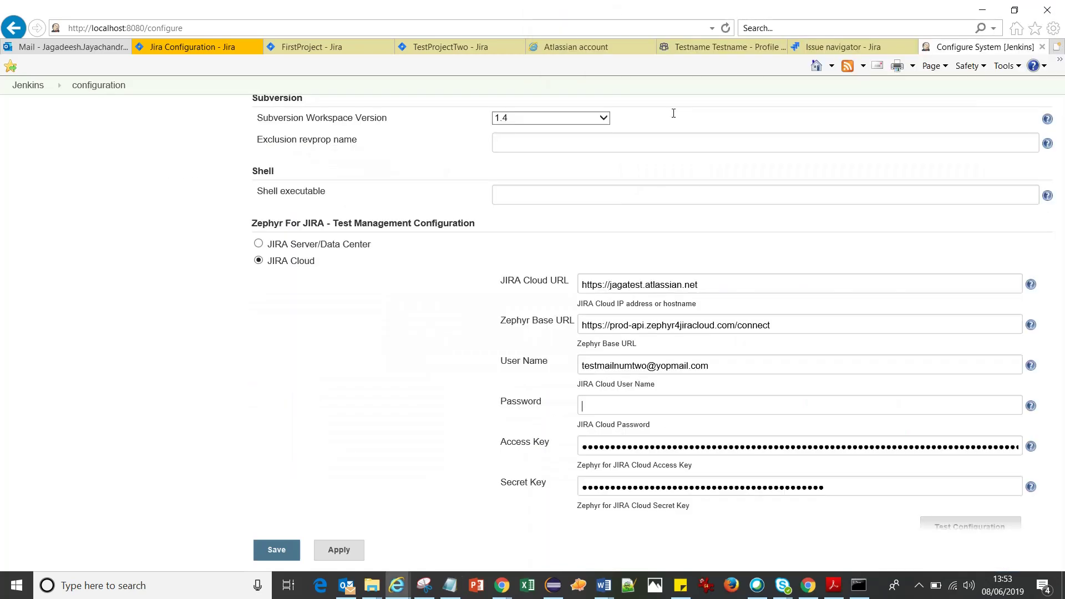
pyautogui.hotkey('ctrl', 'v')
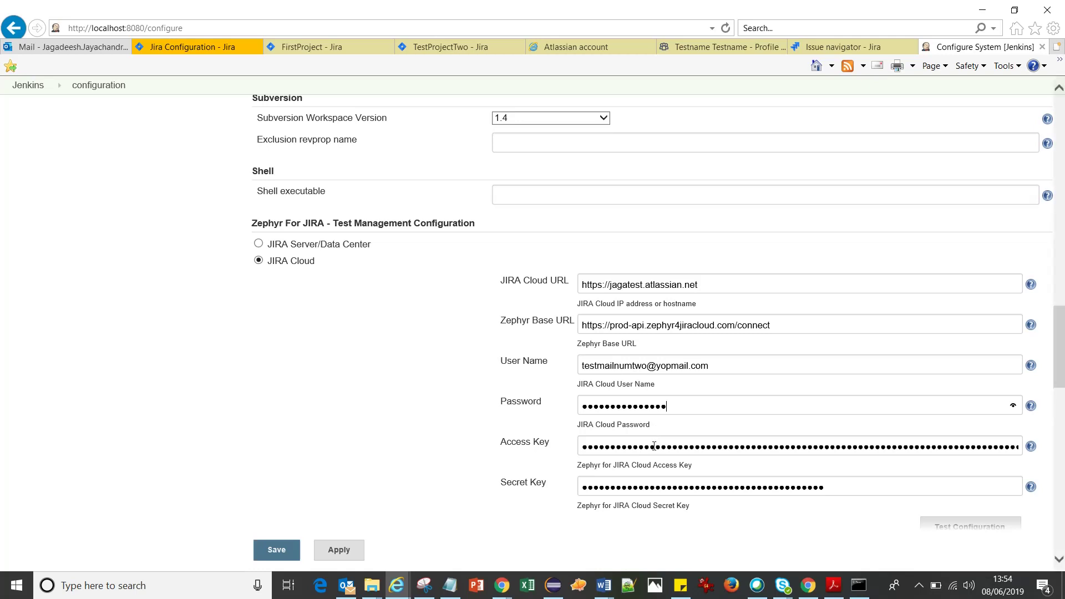
pyautogui.click(655, 447)
# - In the Jira sidebar's Tests menu, open API Keys under the Importer section
pyautogui.click(844, 45)
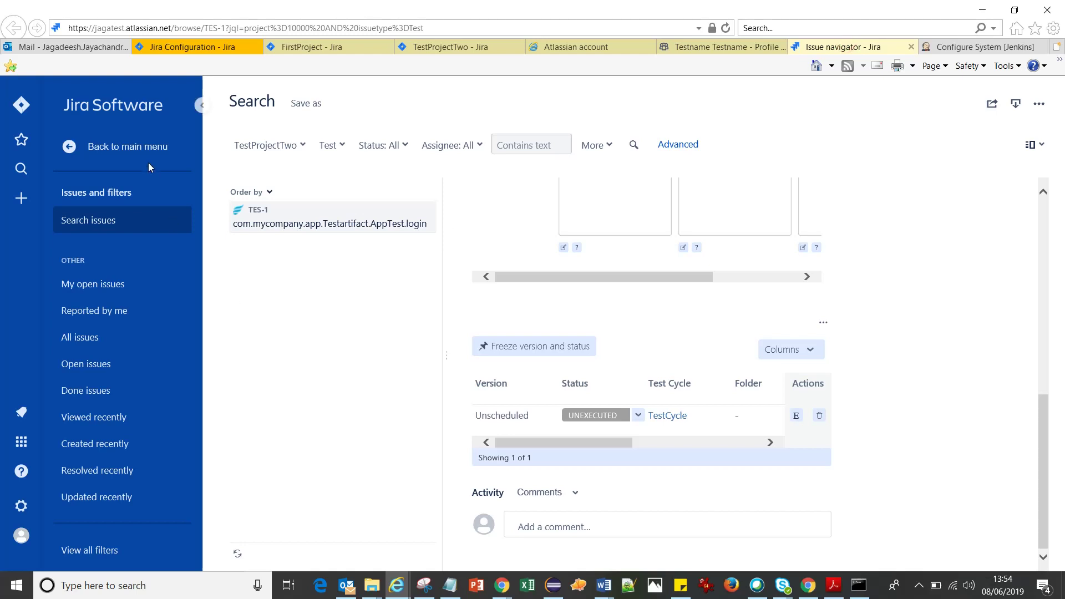
pyautogui.click(78, 147)
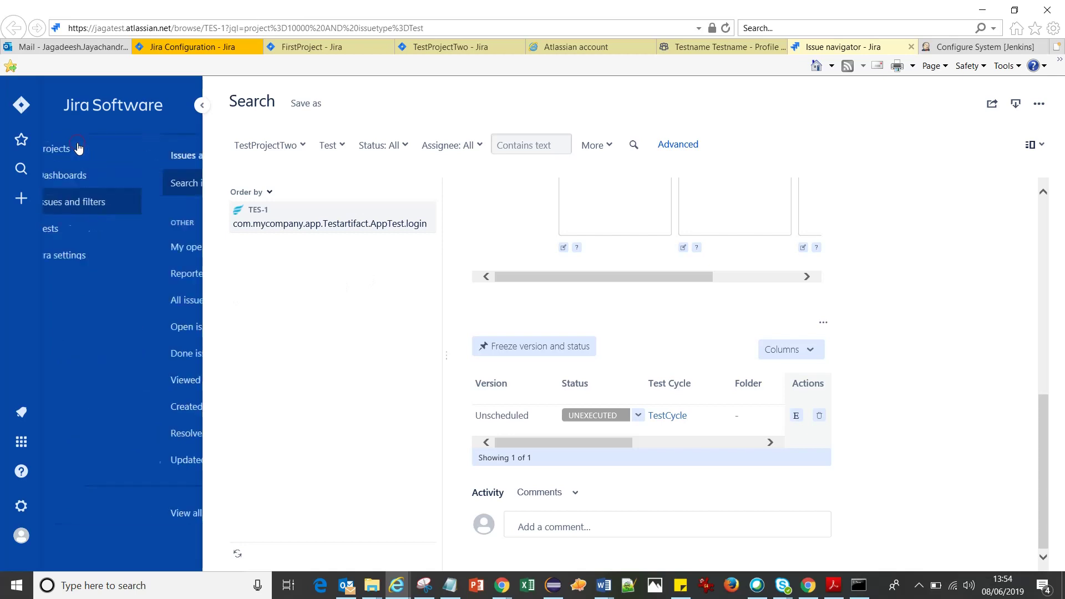
pyautogui.click(102, 222)
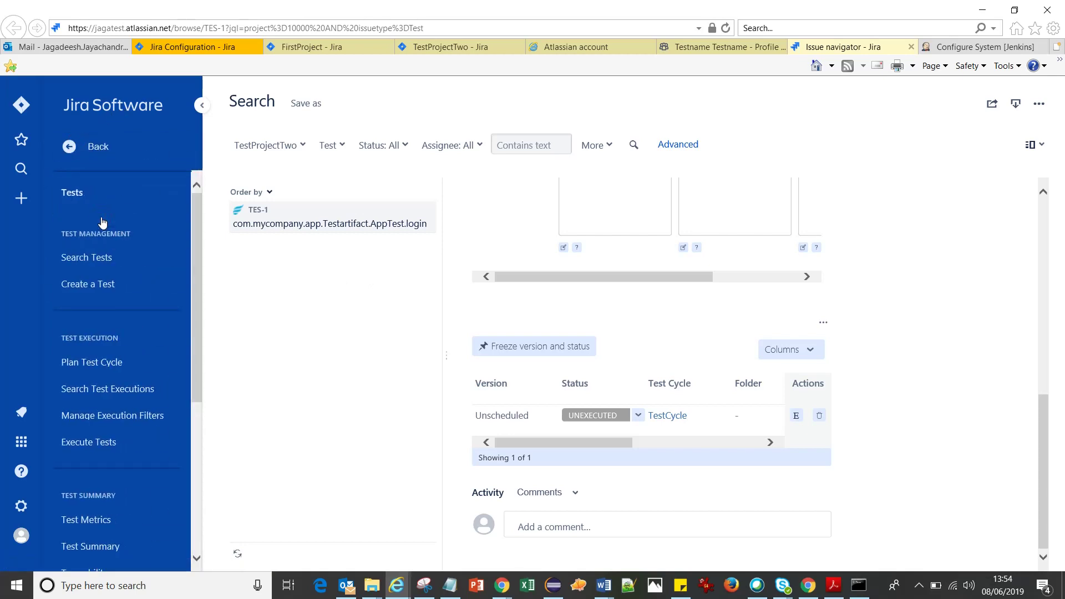
pyautogui.scroll(-5, 126, 434)
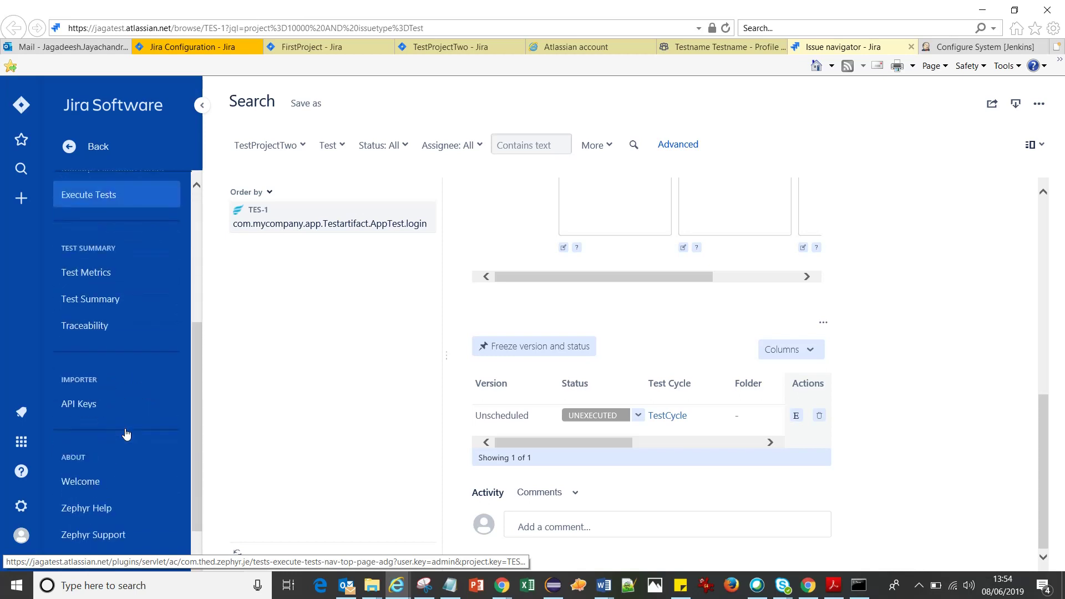
pyautogui.click(81, 405)
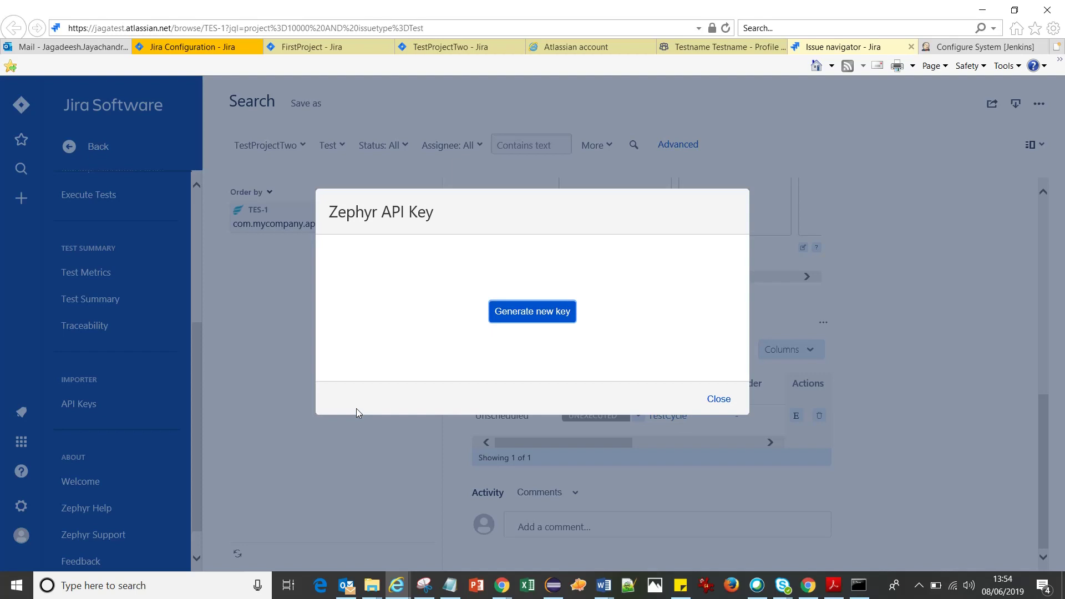
# - Generate a new Zephyr API key and paste its Access Key into Jenkins' Access Key field
pyautogui.click(548, 314)
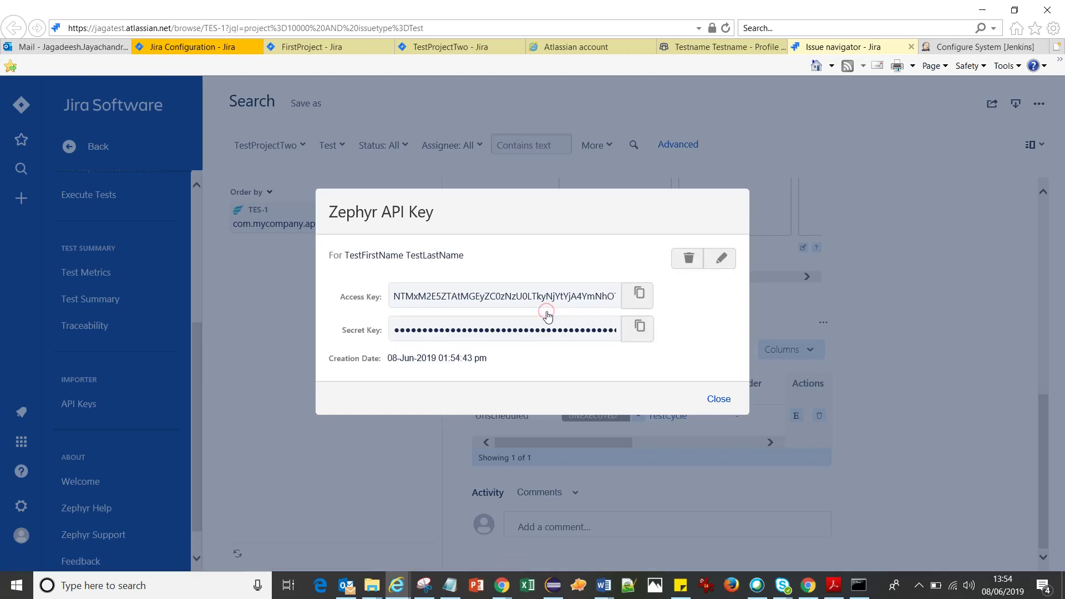
pyautogui.click(641, 298)
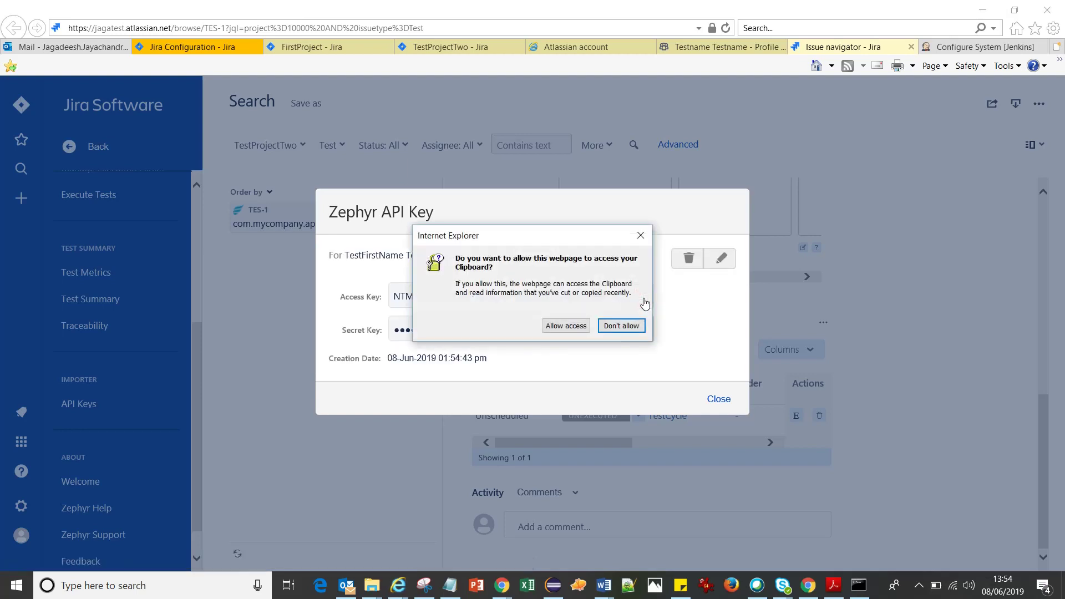
pyautogui.click(567, 327)
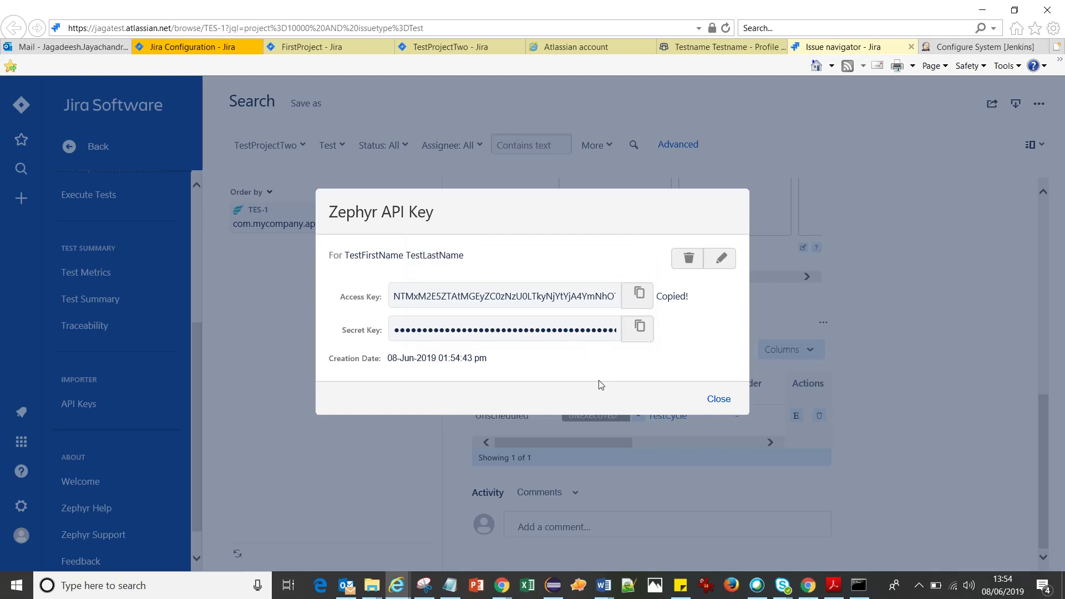
pyautogui.hotkey('alt', 'Tab')
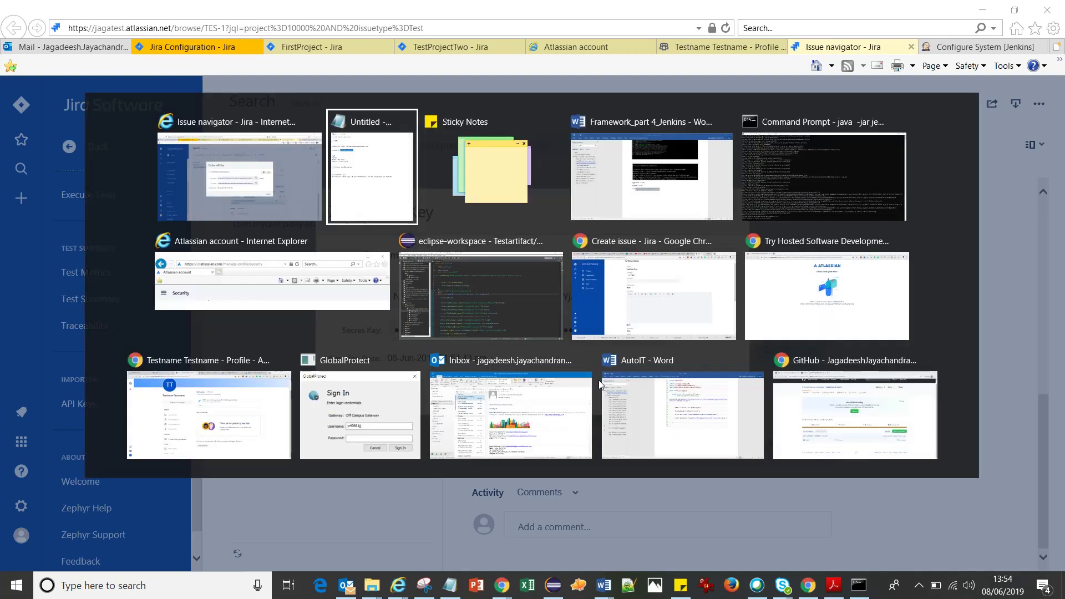
pyautogui.hotkey('alt', 'Tab')
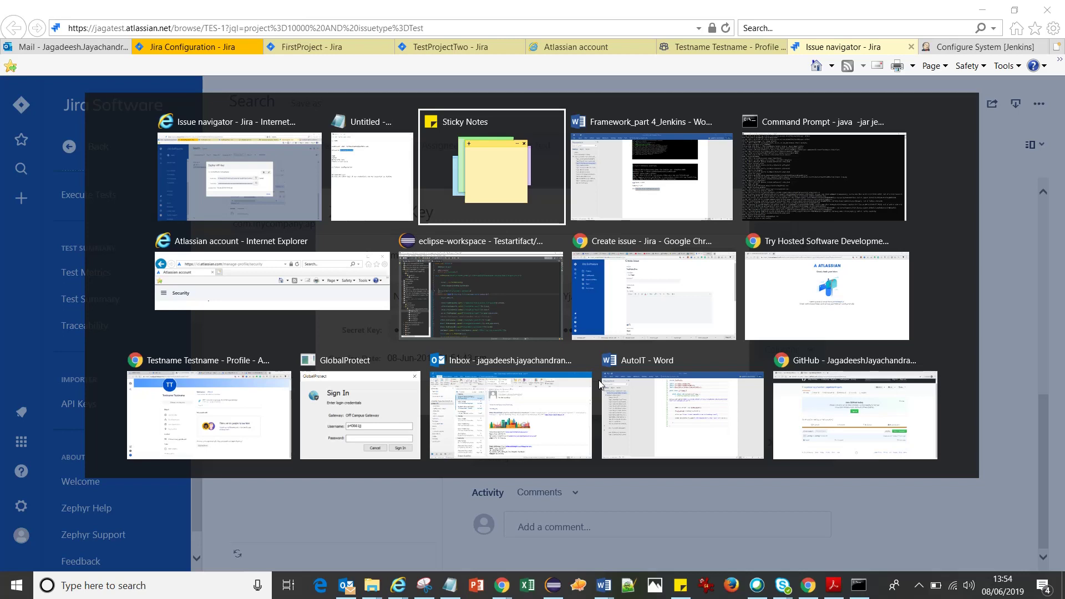
pyautogui.click(278, 195)
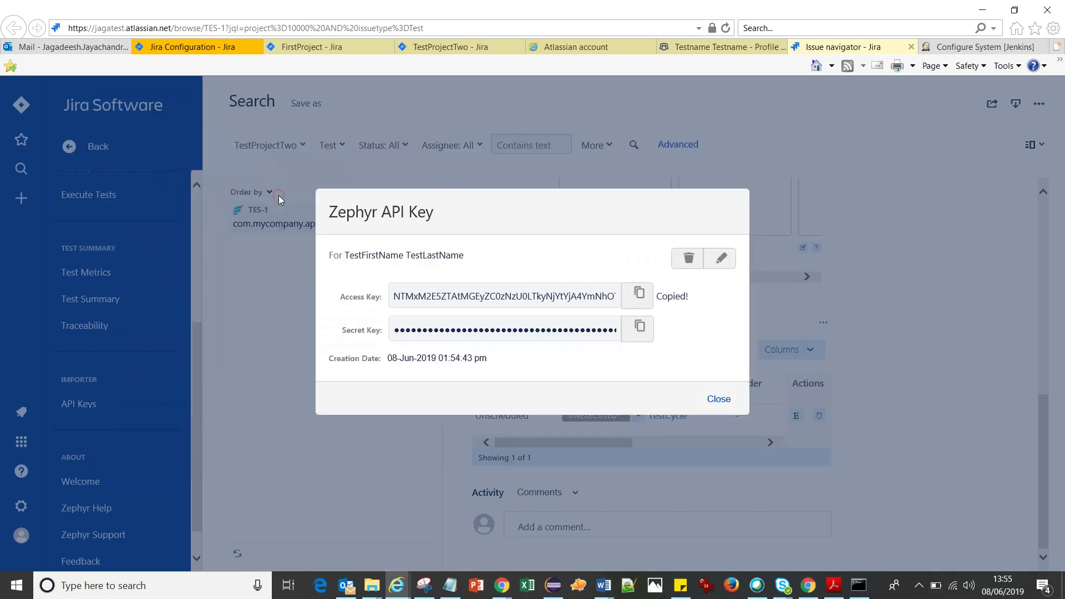
pyautogui.click(970, 46)
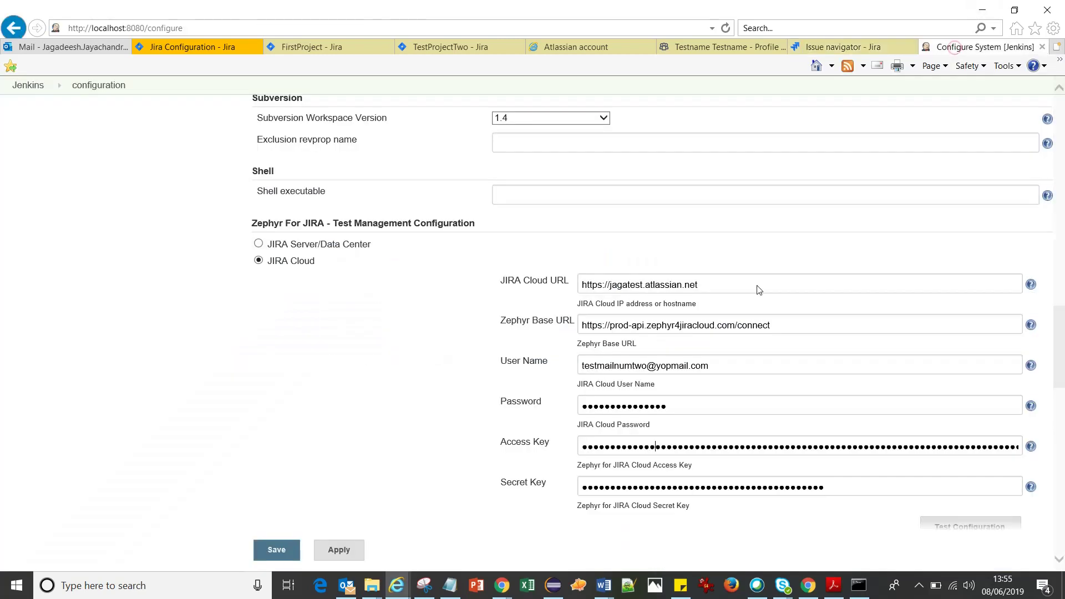
pyautogui.doubleClick(720, 444)
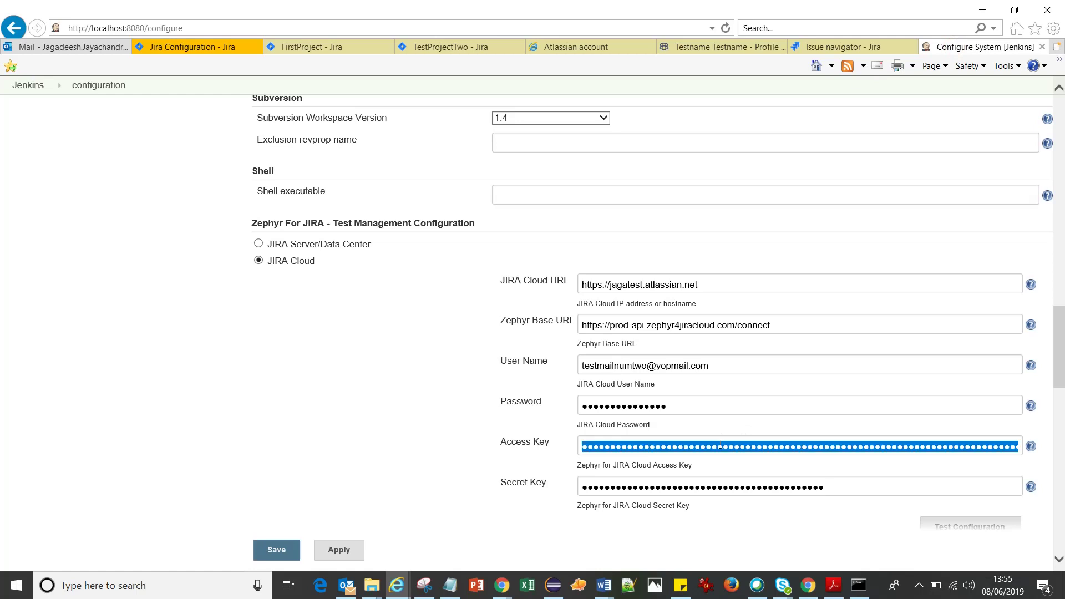
pyautogui.press('BackSpace')
pyautogui.hotkey('ctrl', 'v')
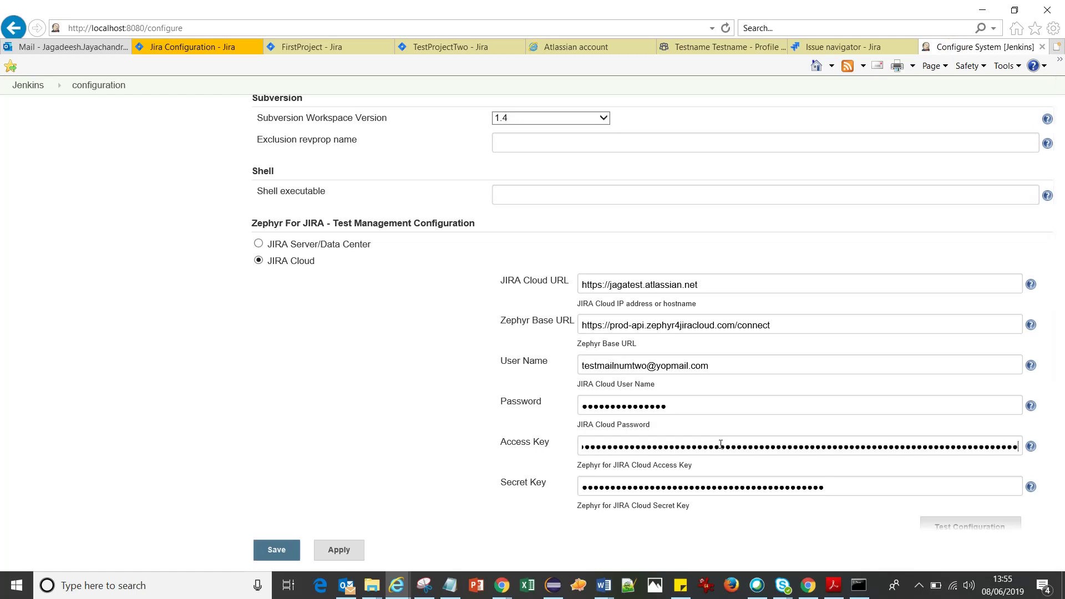
# - Copy the Zephyr Secret Key and paste it over Jenkins' Secret Key value
pyautogui.click(839, 49)
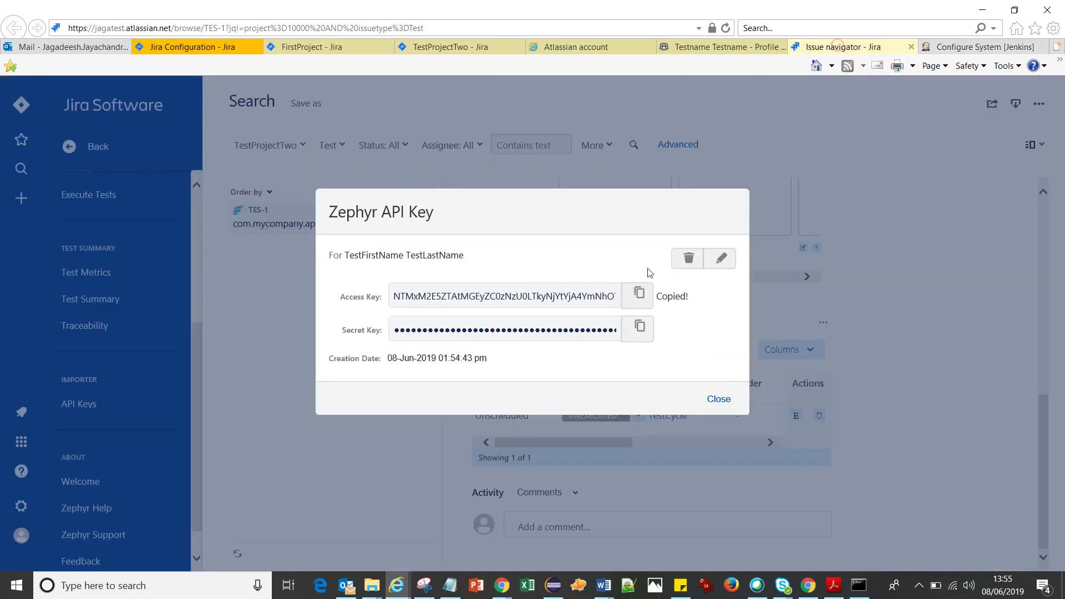
pyautogui.click(639, 327)
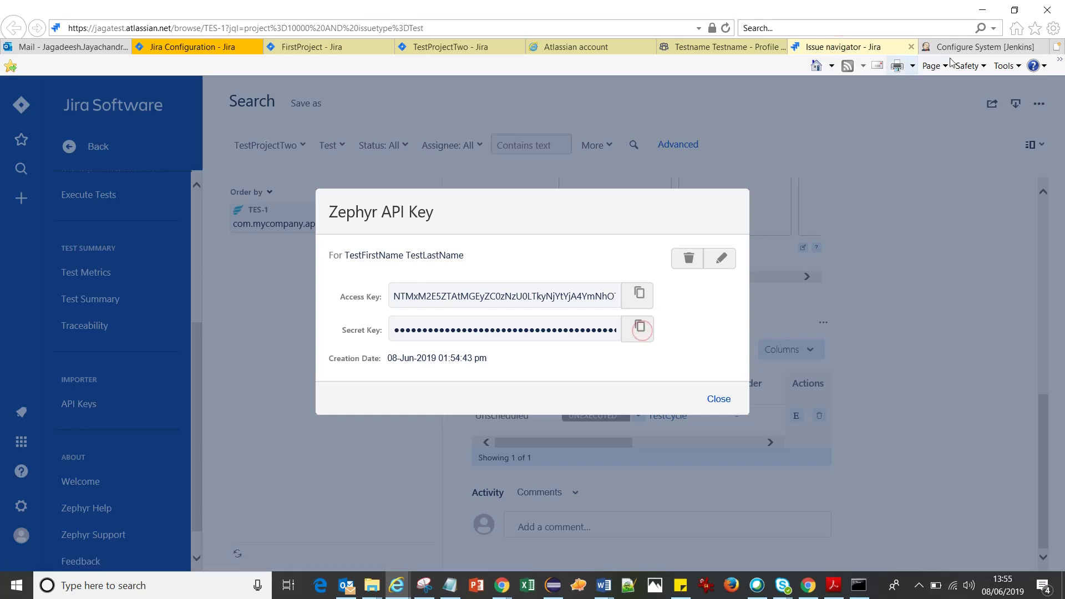
pyautogui.click(970, 46)
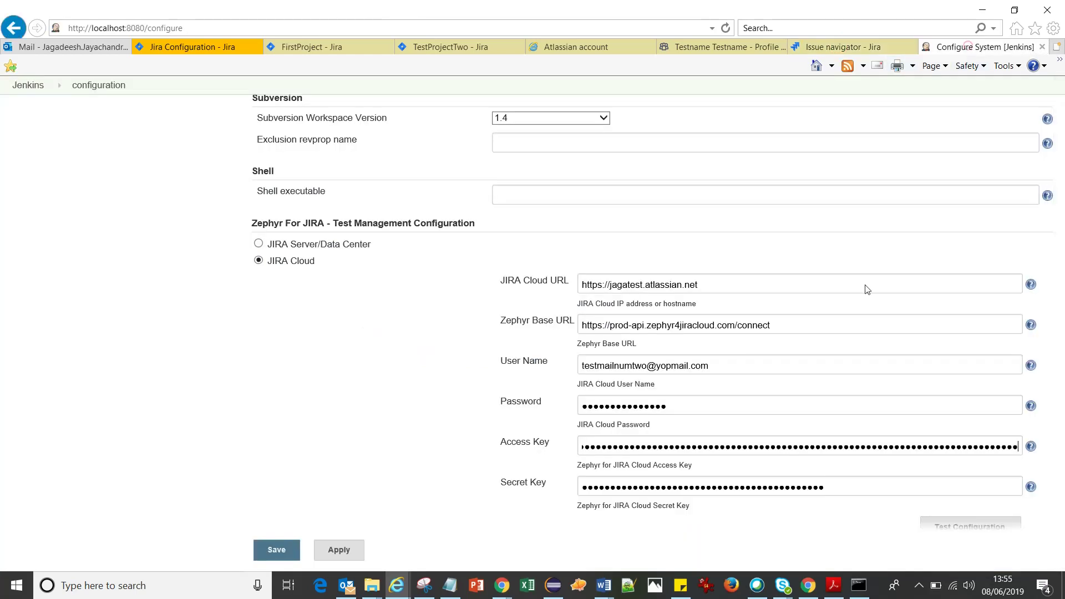
pyautogui.doubleClick(775, 491)
pyautogui.hotkey('ctrl', 'v')
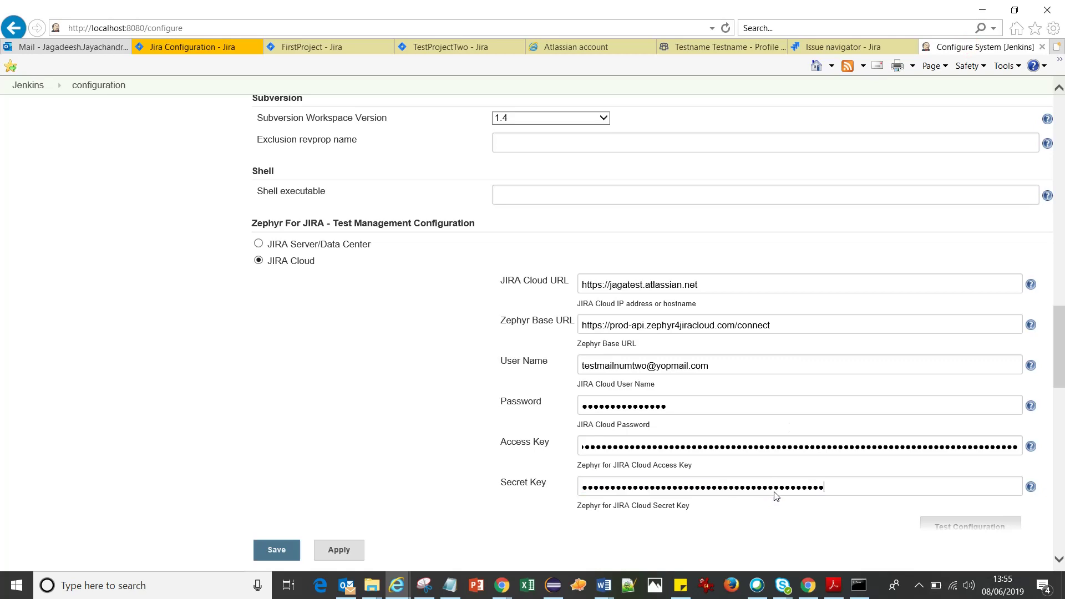
# - Test the Zephyr JIRA Cloud connection, which reports 'Invalid user credentials', then return to Jira
pyautogui.scroll(-5, 776, 495)
pyautogui.scroll(3, 776, 496)
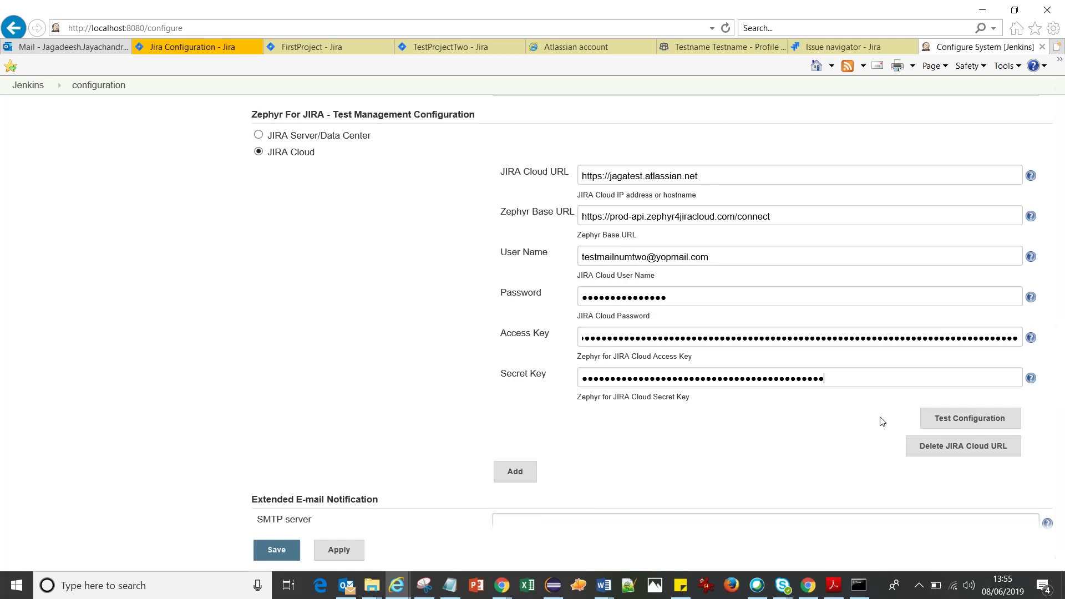
pyautogui.click(967, 419)
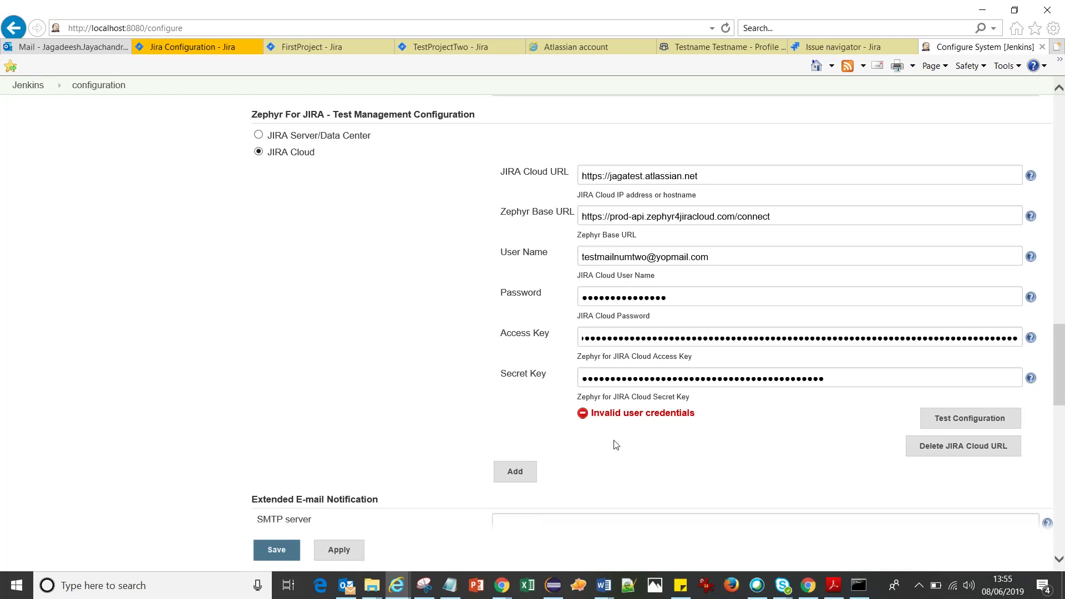
pyautogui.click(851, 46)
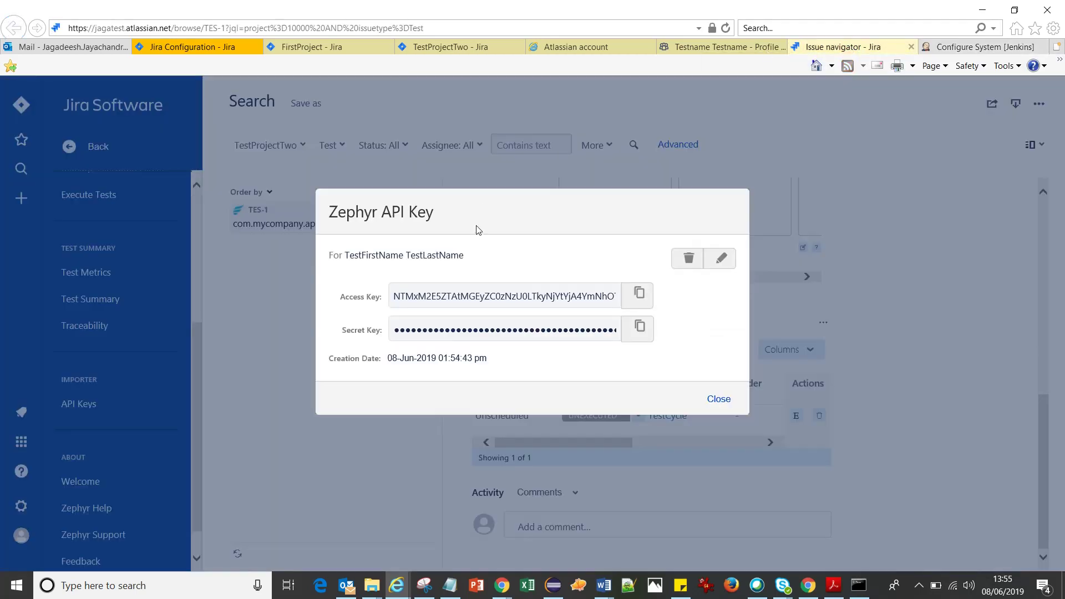
# - Close the Zephyr API key dialog and go through profile and Manage your account to Security
pyautogui.click(717, 402)
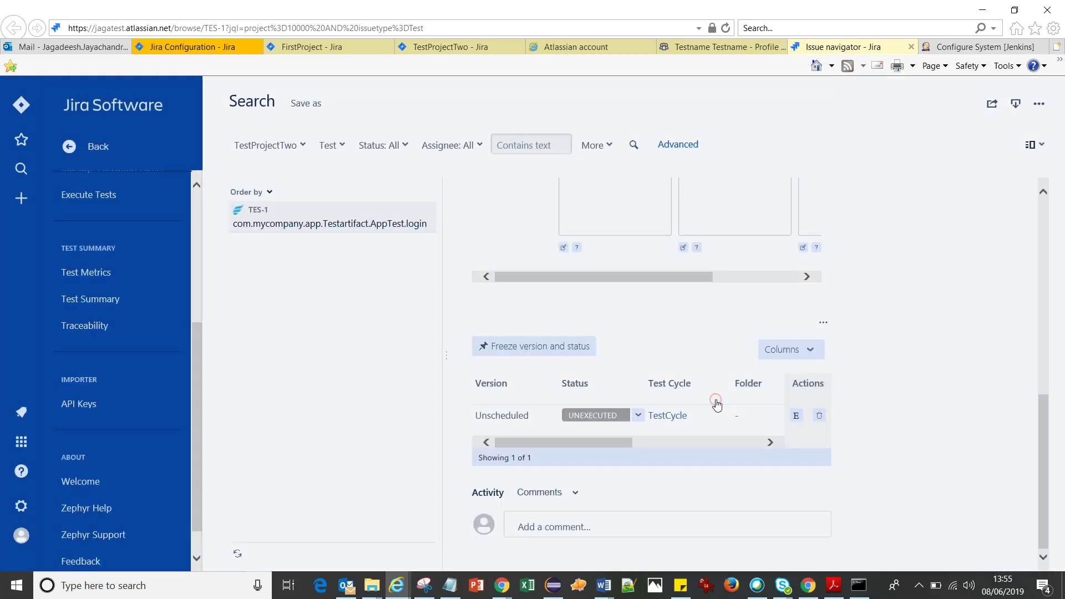
pyautogui.click(22, 536)
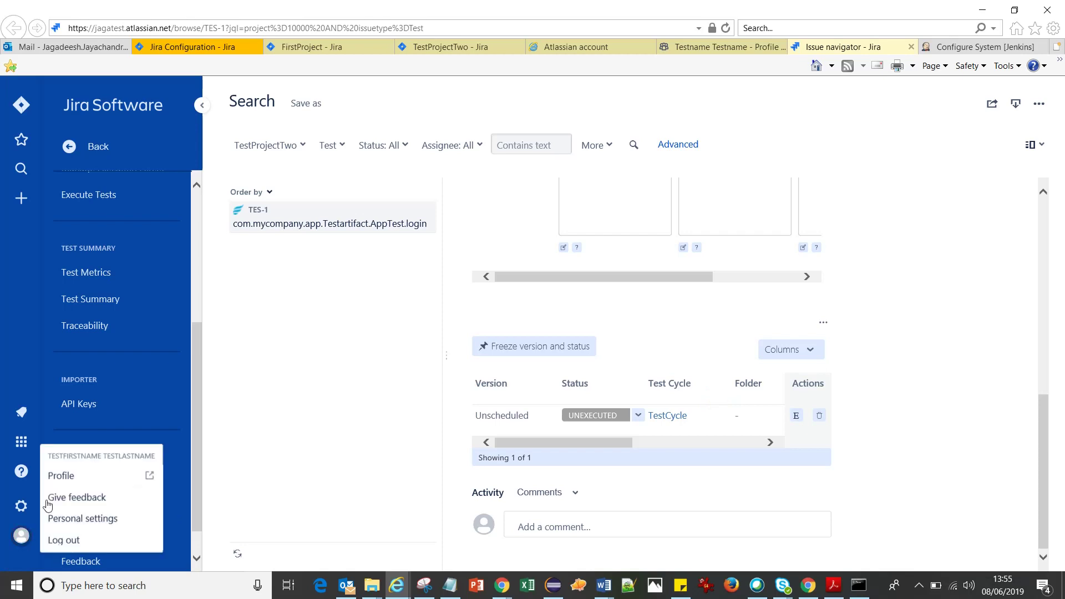
pyautogui.click(76, 487)
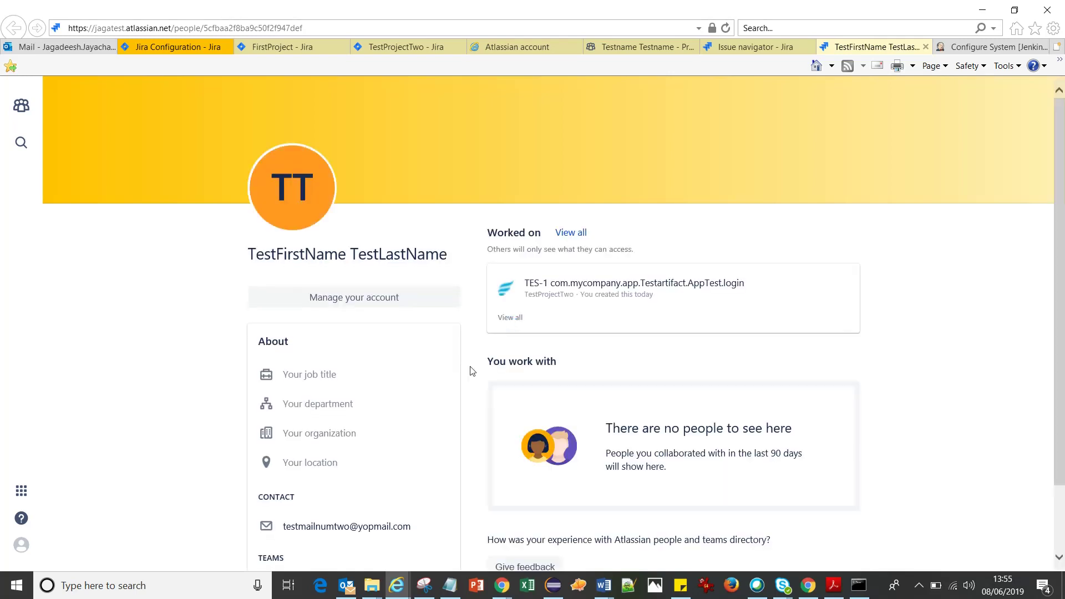
pyautogui.click(366, 299)
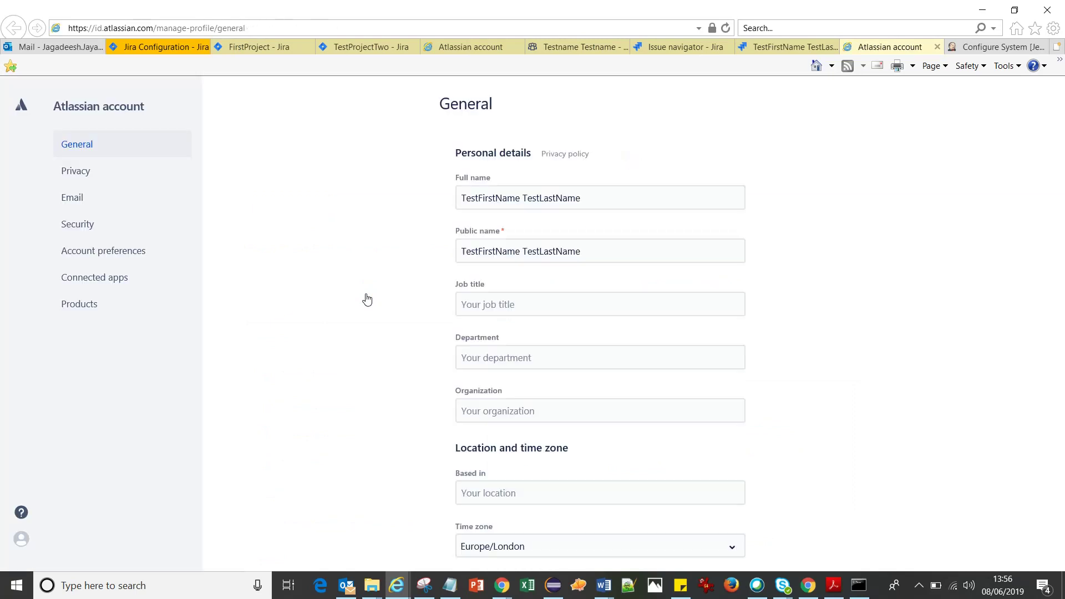
pyautogui.click(89, 227)
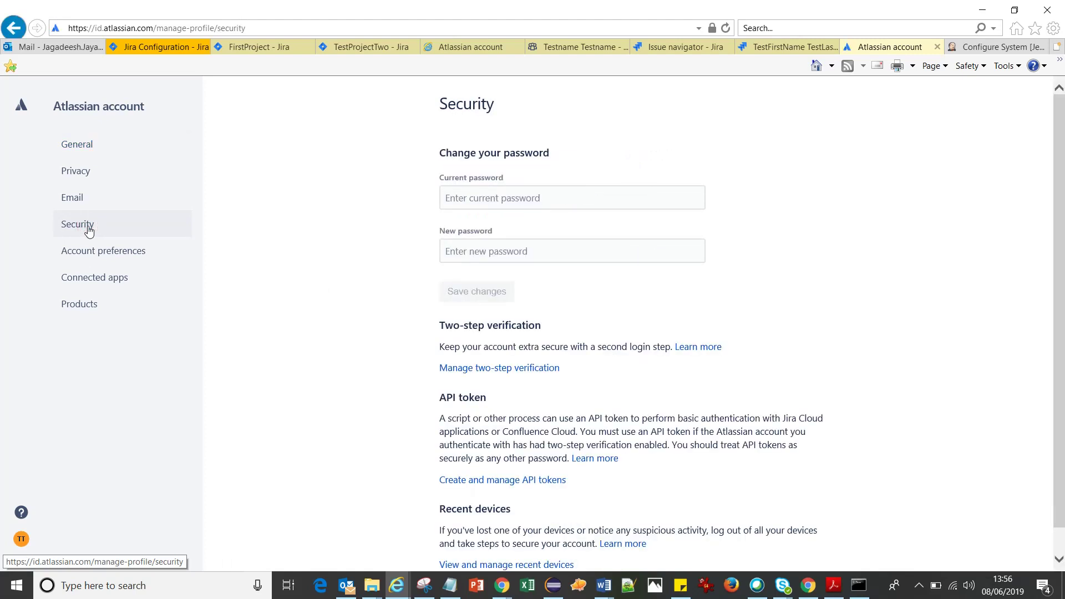
# - Create an API token labelled TestJaga and copy it to the clipboard
pyautogui.click(536, 480)
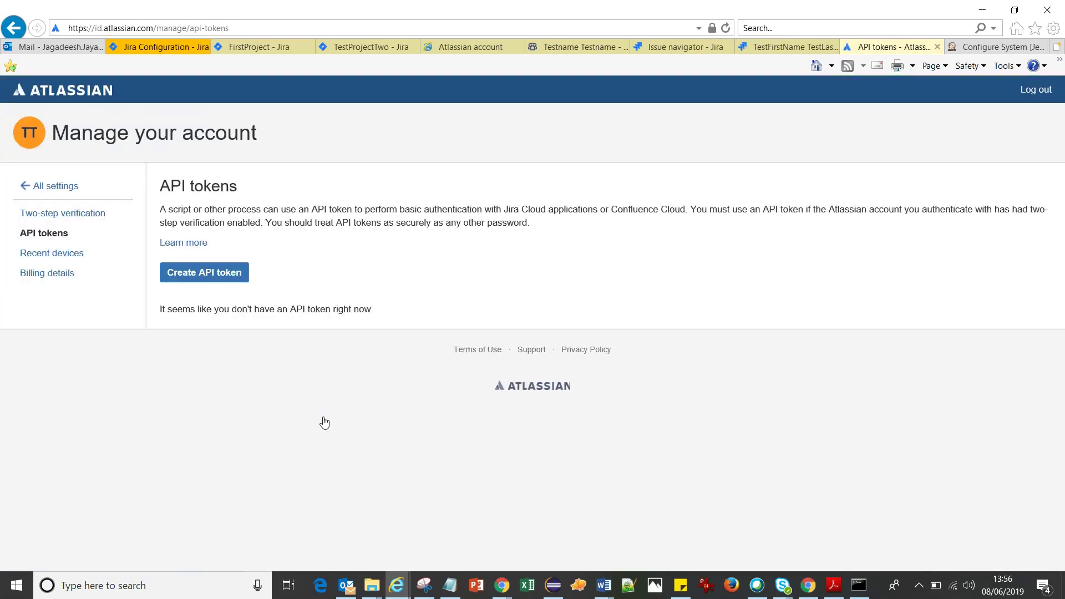
pyautogui.click(208, 271)
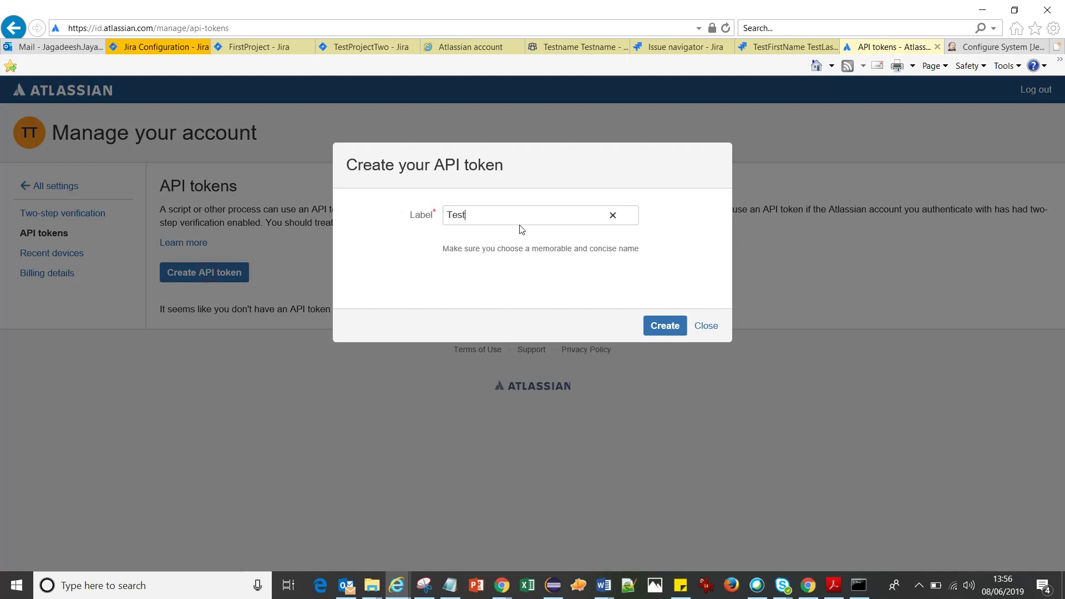
pyautogui.click(666, 328)
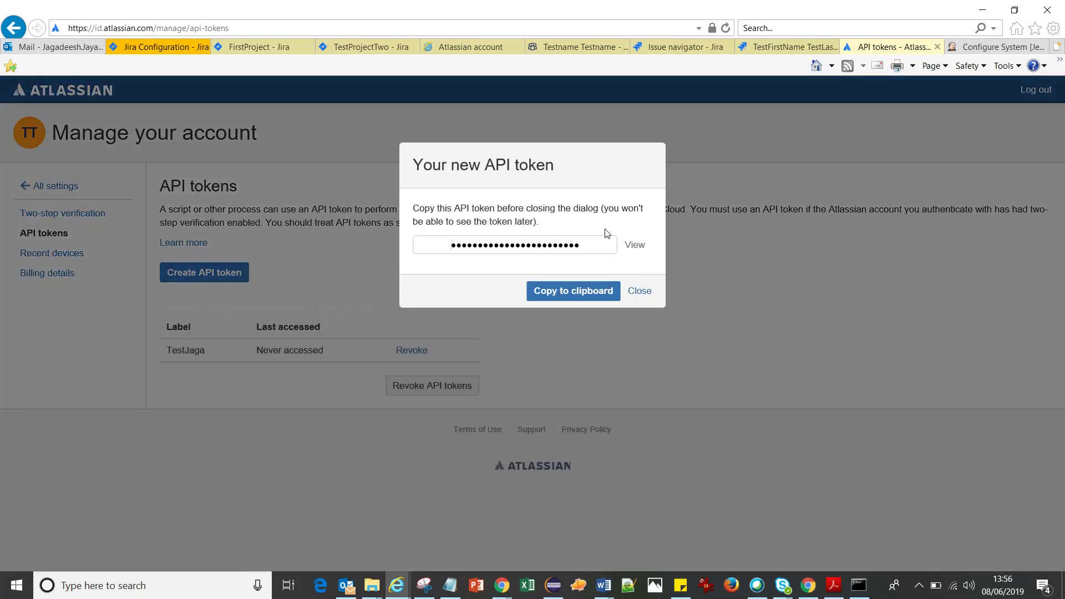
pyautogui.click(574, 291)
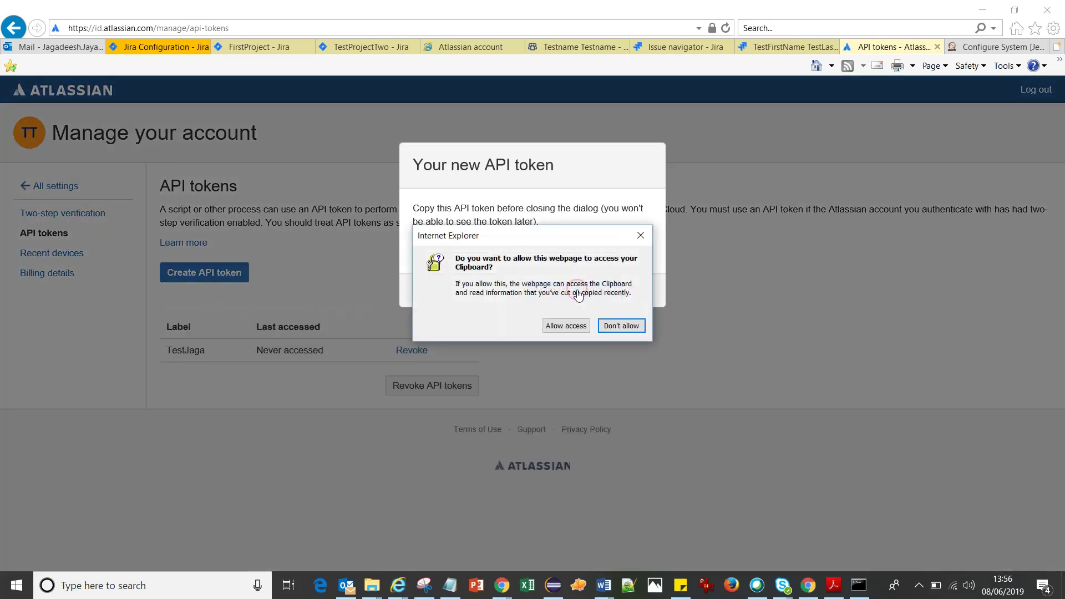
pyautogui.click(571, 325)
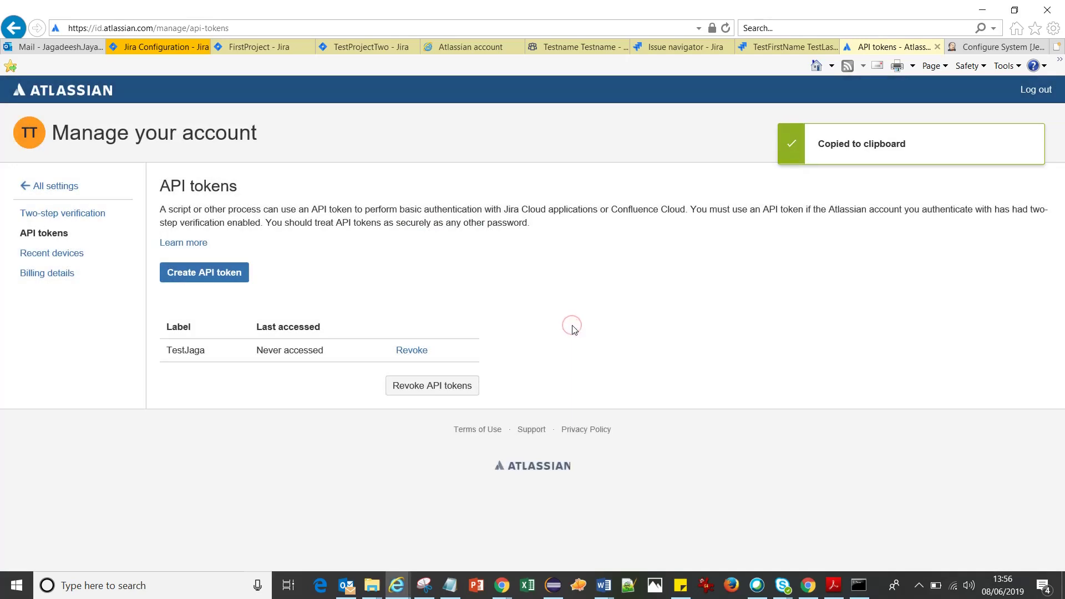
pyautogui.click(975, 48)
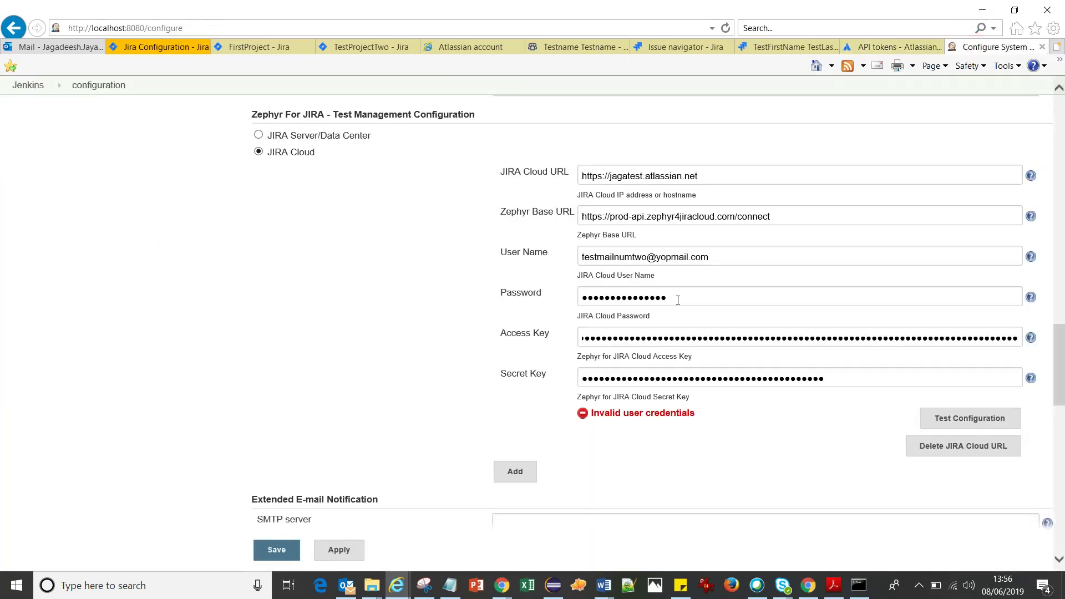
# - Replace the Zephyr password with the new API token and confirm it validates successfully
pyautogui.press('BackSpace')
pyautogui.press('BackSpace')
pyautogui.press('BackSpace')
pyautogui.press('BackSpace')
pyautogui.press('BackSpace')
pyautogui.press('BackSpace')
pyautogui.press('BackSpace')
pyautogui.press('BackSpace')
pyautogui.press('BackSpace')
pyautogui.press('BackSpace')
pyautogui.press('BackSpace')
pyautogui.press('BackSpace')
pyautogui.press('BackSpace')
pyautogui.press('BackSpace')
pyautogui.hotkey('ctrl', 'v')
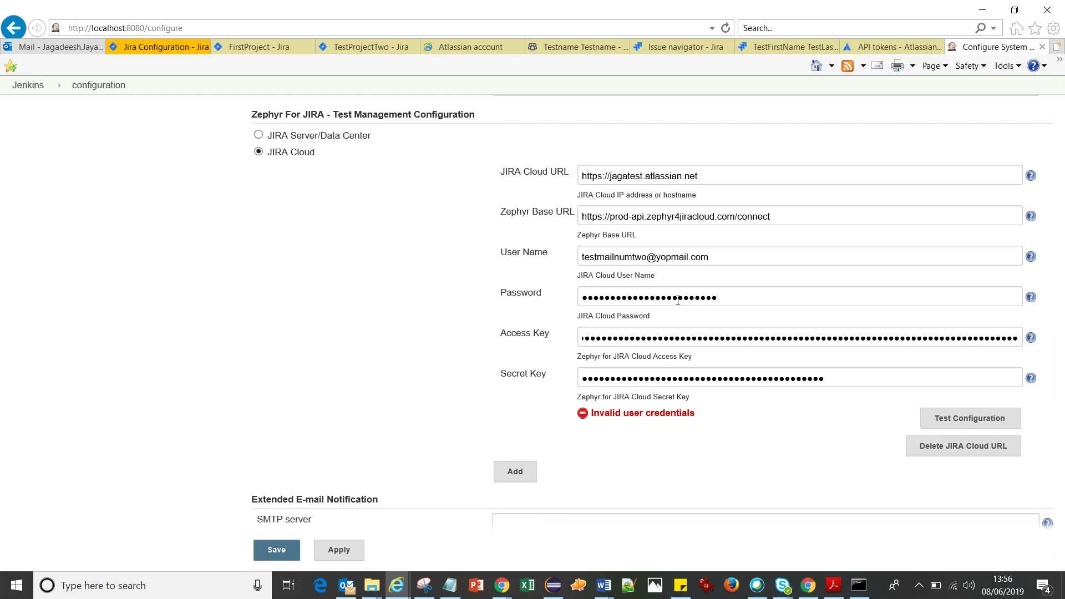
pyautogui.click(979, 426)
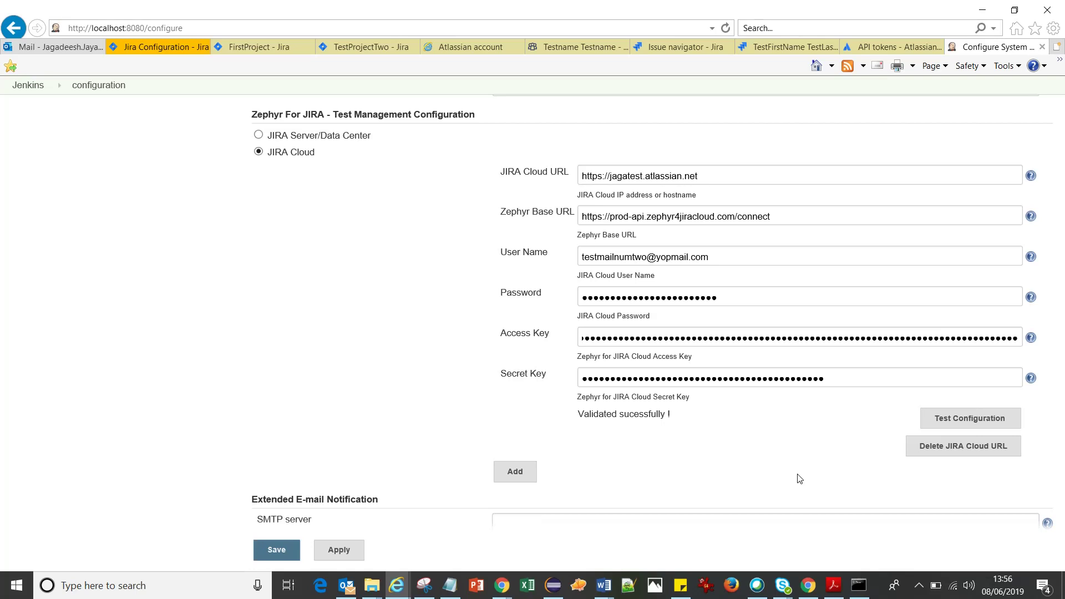
pyautogui.press('Home')
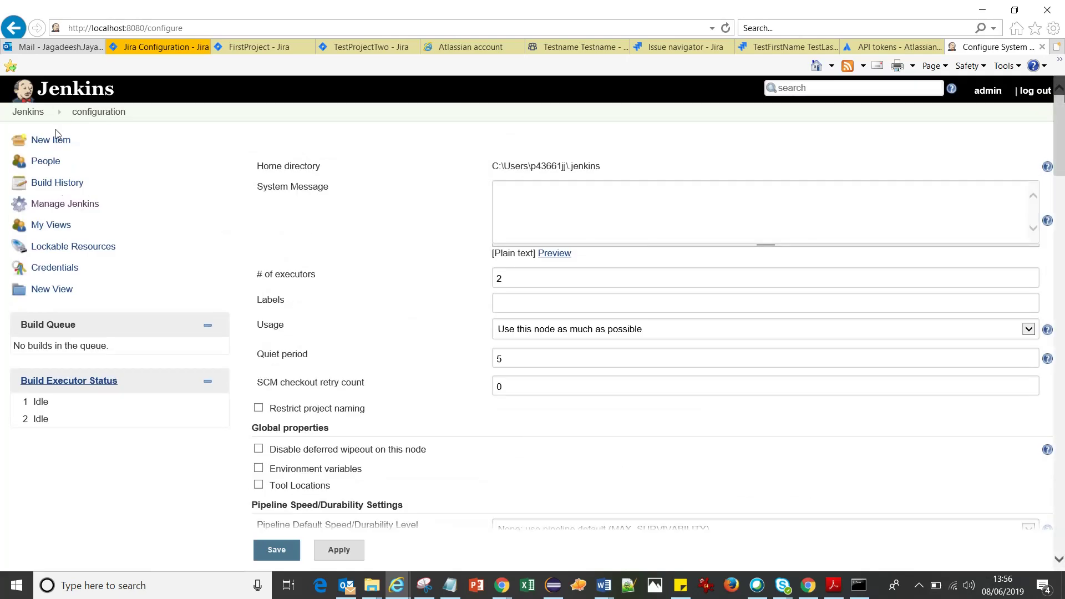
# - Save the Jenkins system configuration holding the validated Zephyr for JIRA Cloud connection
pyautogui.scroll(-10, 380, 310)
pyautogui.scroll(-15, 379, 312)
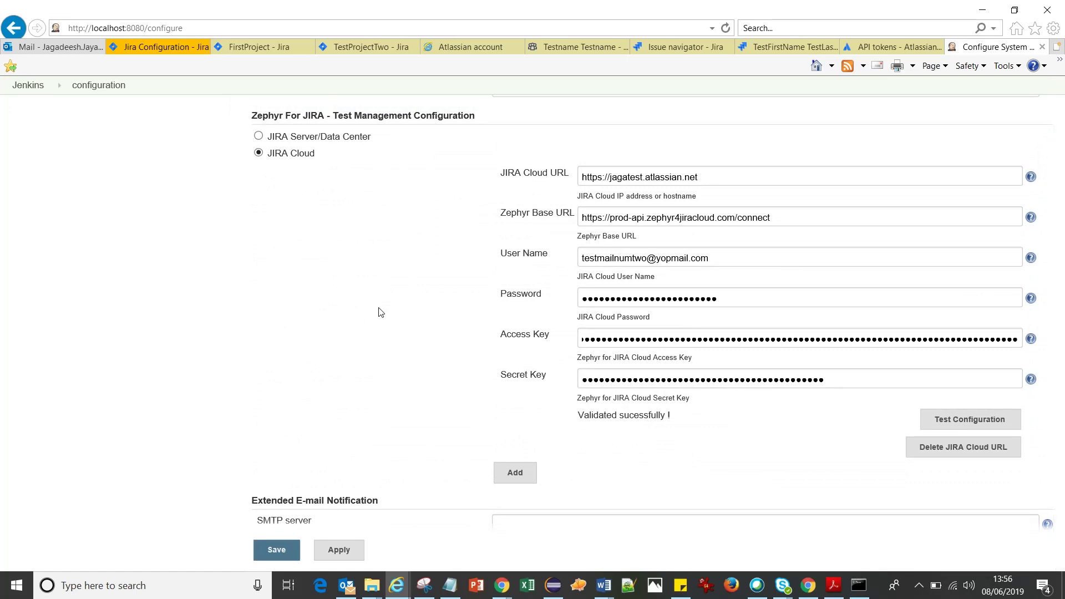
pyautogui.scroll(1, 380, 312)
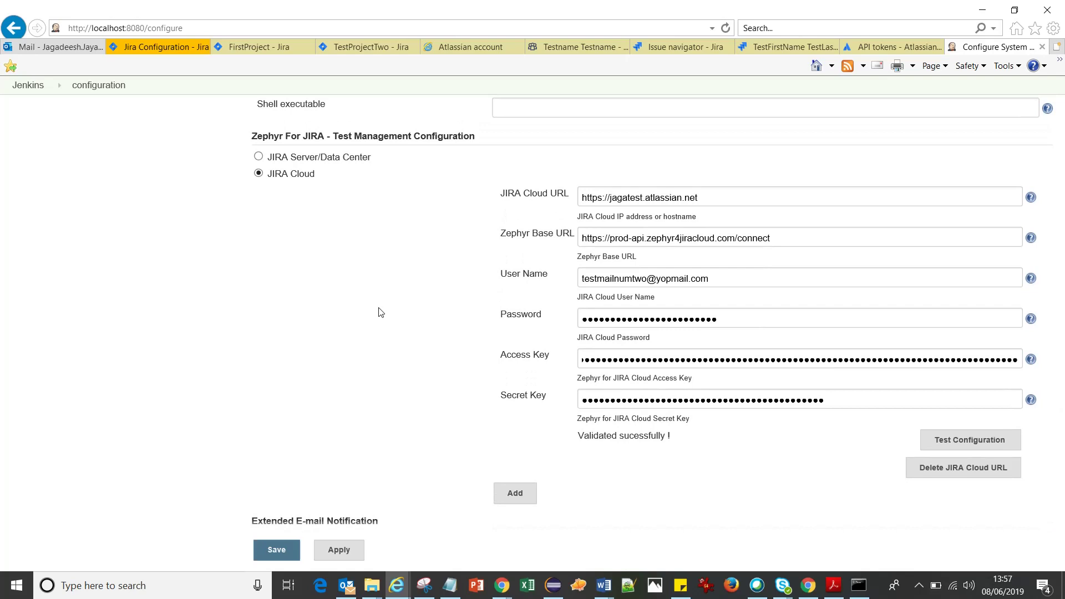
pyautogui.scroll(15, 379, 312)
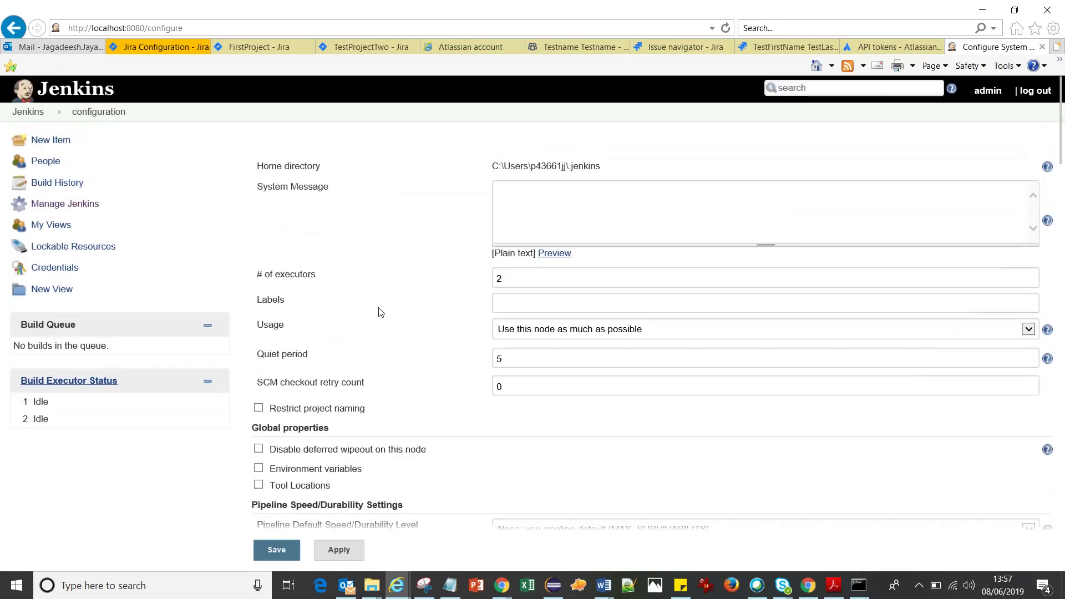
pyautogui.click(36, 113)
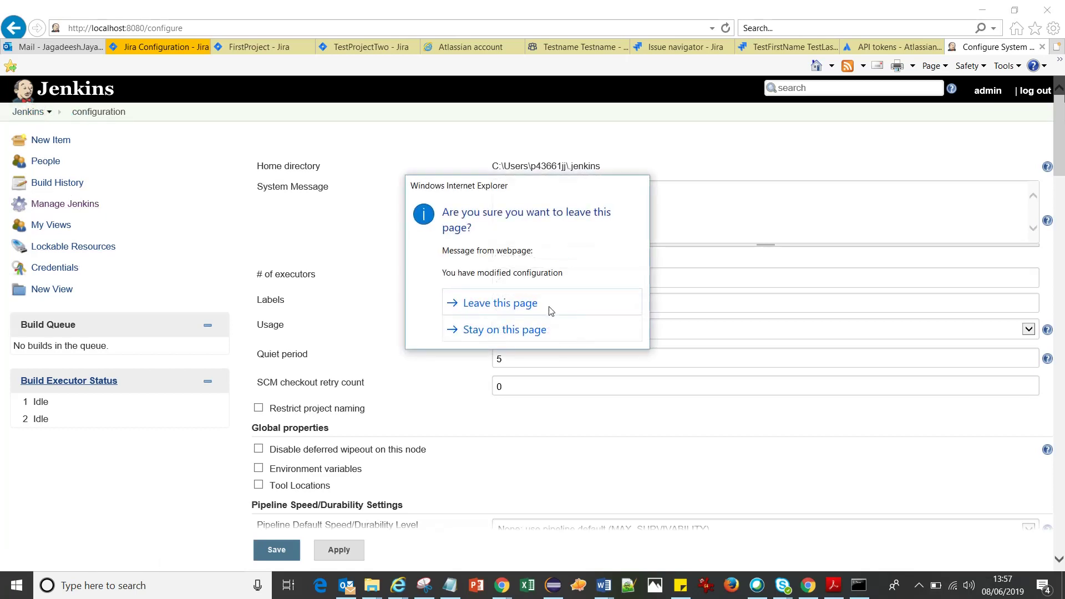
pyautogui.click(565, 338)
pyautogui.click(290, 551)
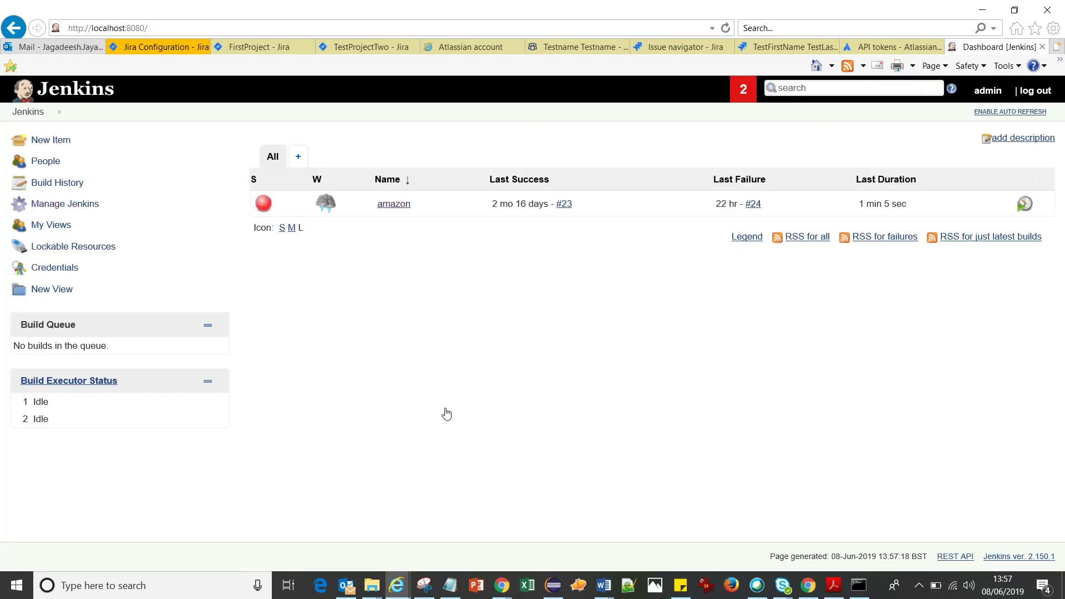
# - Open the amazon job's configuration and review its Maven test build step
pyautogui.click(395, 205)
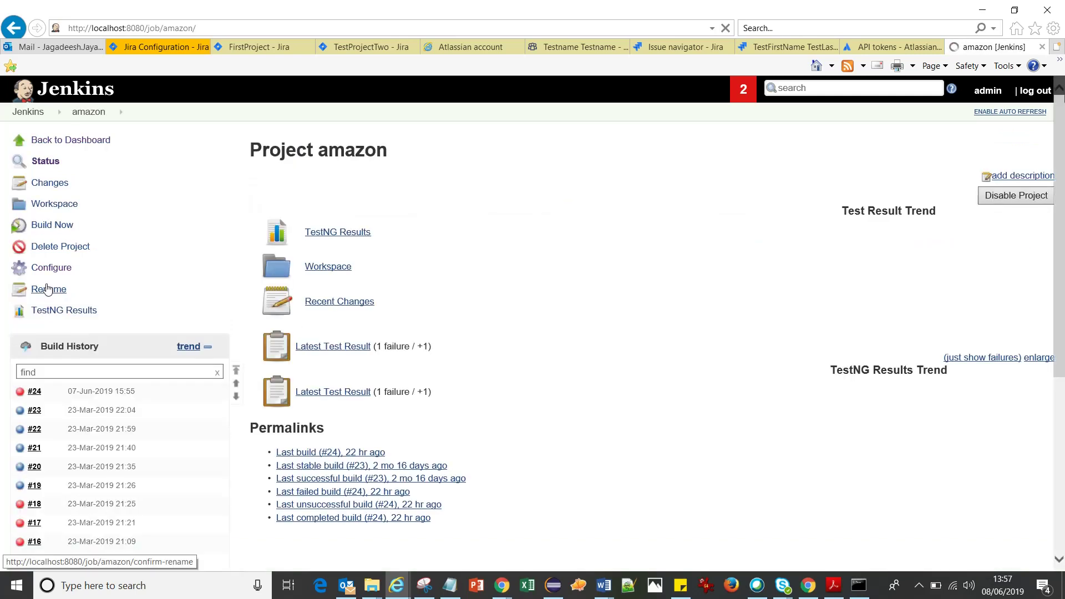
pyautogui.click(53, 269)
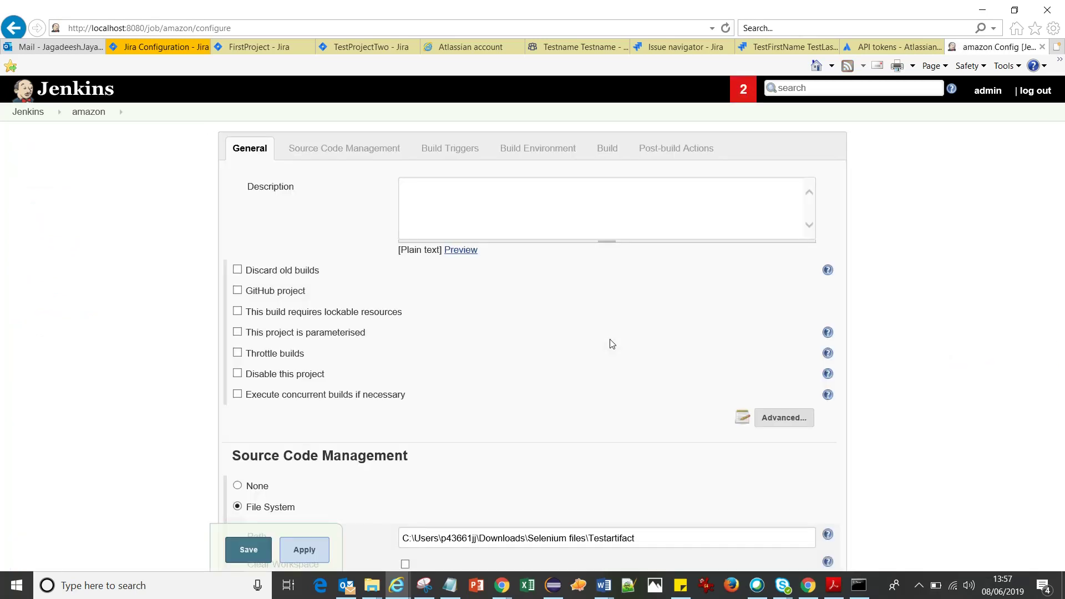
pyautogui.scroll(-8, 612, 344)
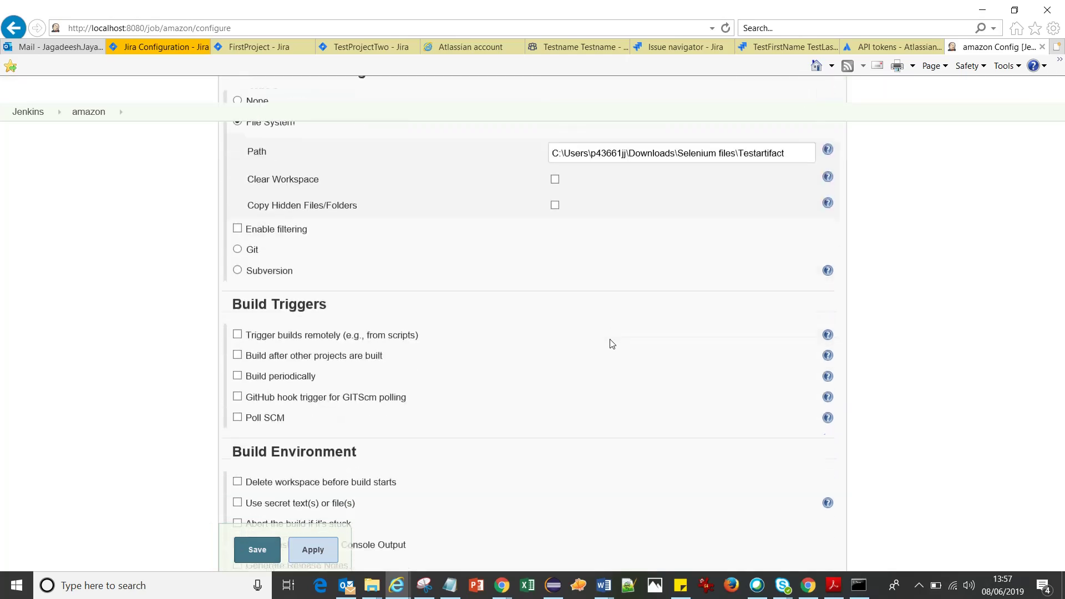
pyautogui.scroll(-15, 611, 344)
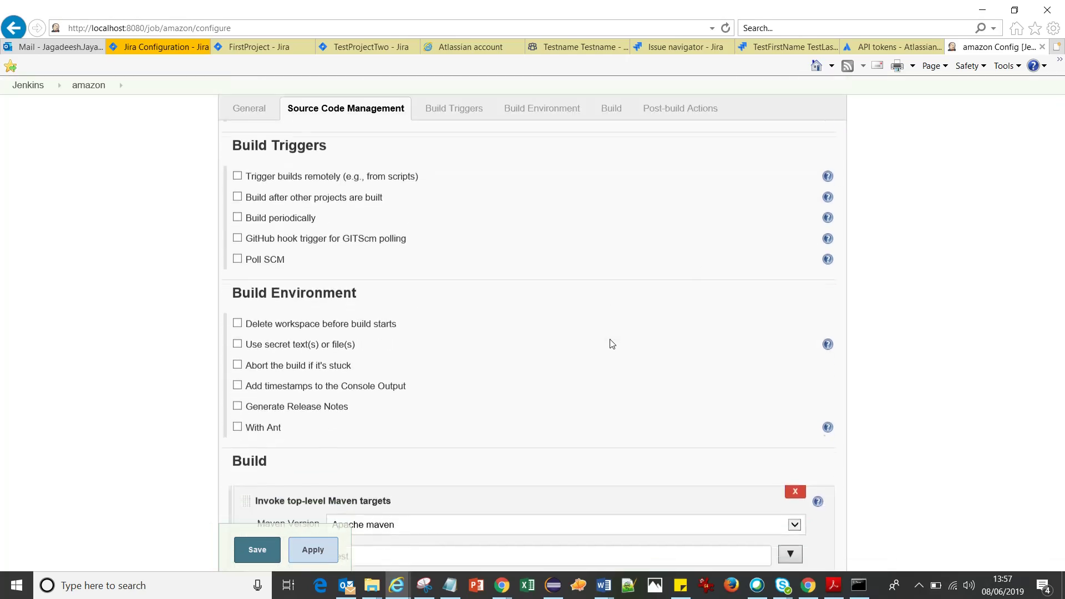
pyautogui.scroll(20, 612, 344)
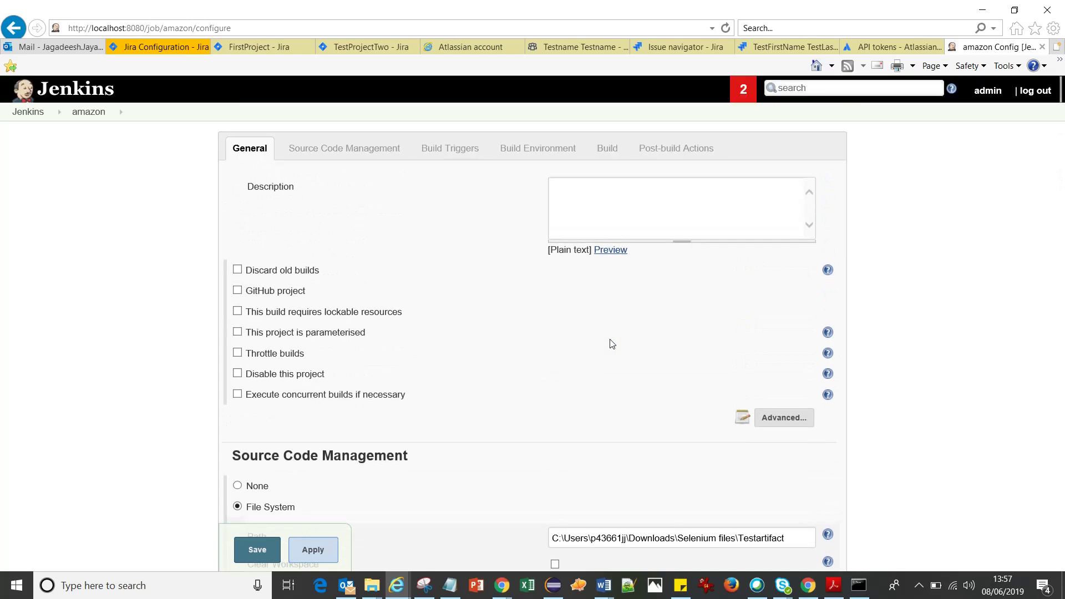
pyautogui.scroll(-5, 610, 339)
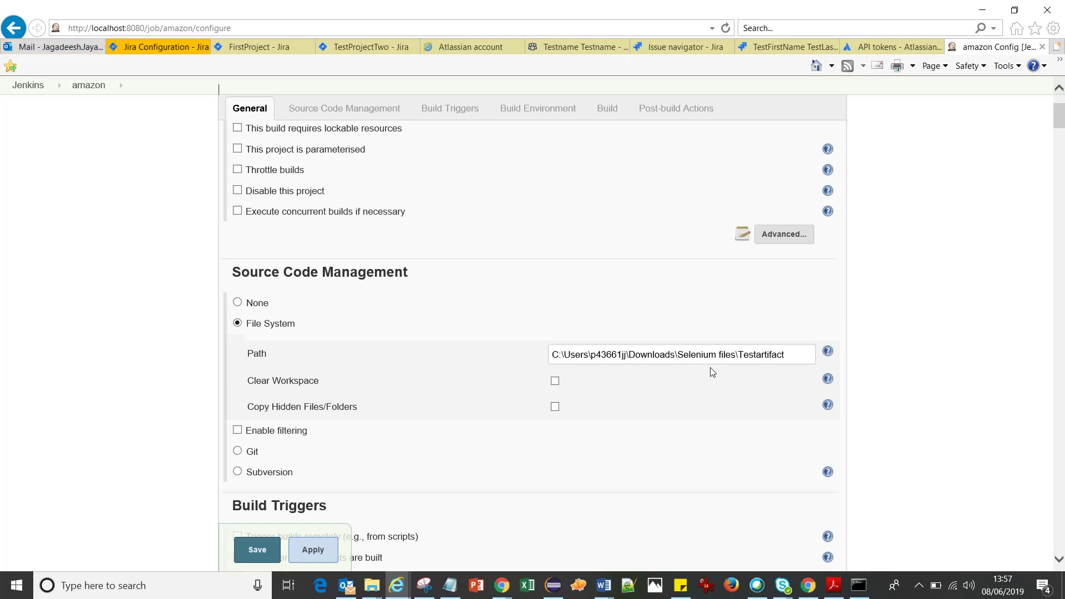
pyautogui.scroll(-5, 693, 468)
pyautogui.scroll(-5, 693, 468)
pyautogui.scroll(-4, 693, 468)
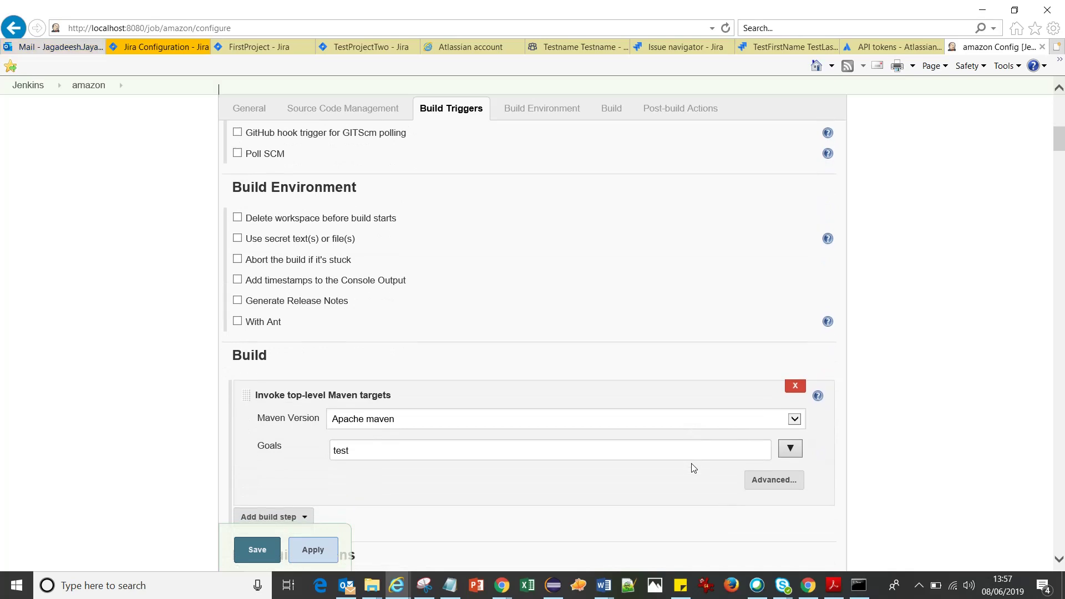
pyautogui.scroll(-5, 691, 463)
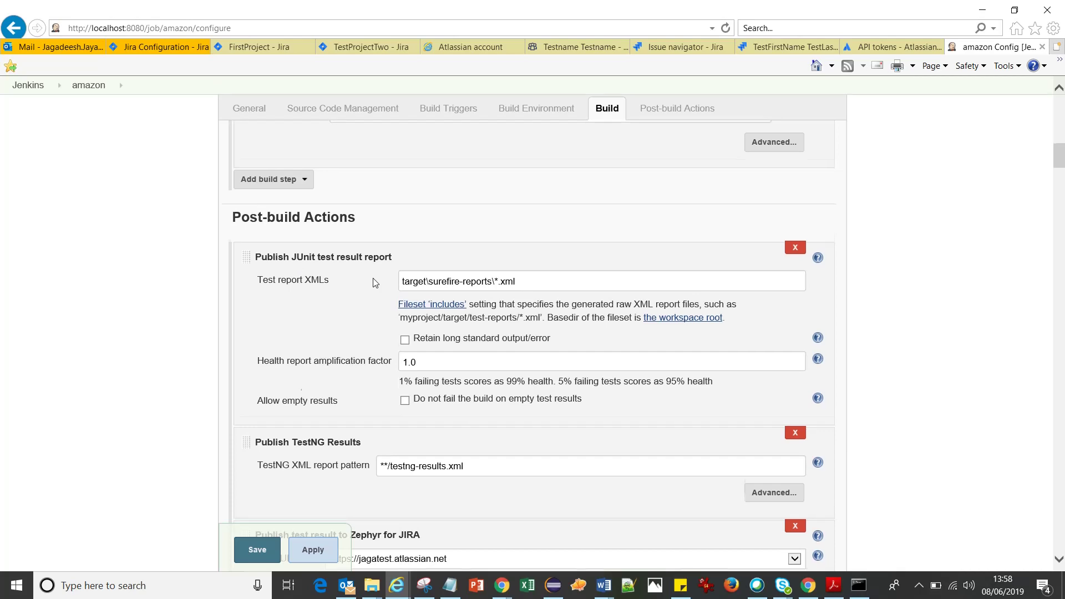
pyautogui.scroll(-1, 373, 283)
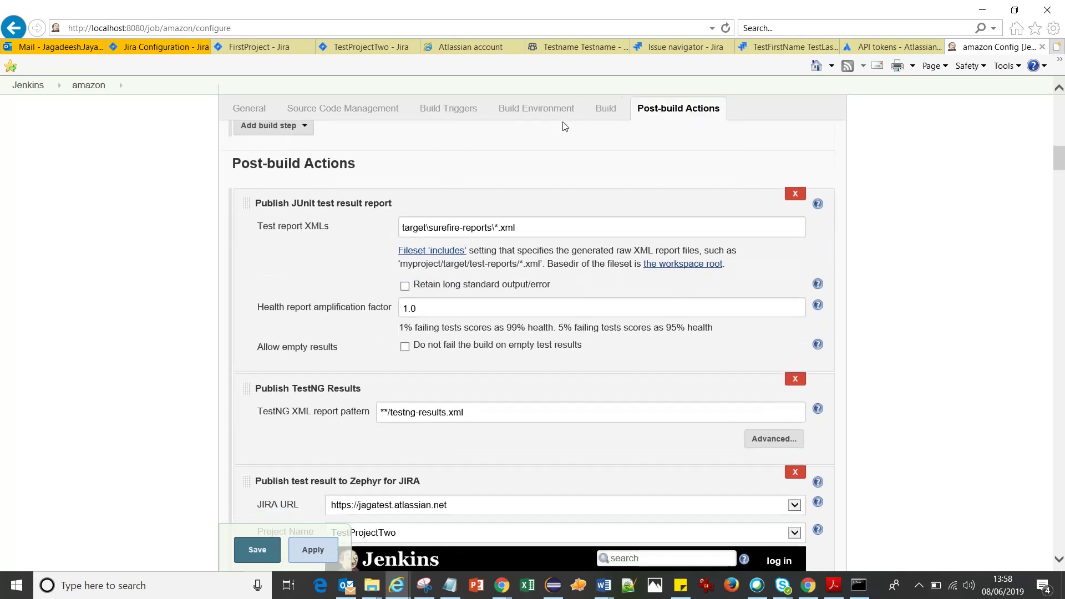
pyautogui.scroll(20, 370, 272)
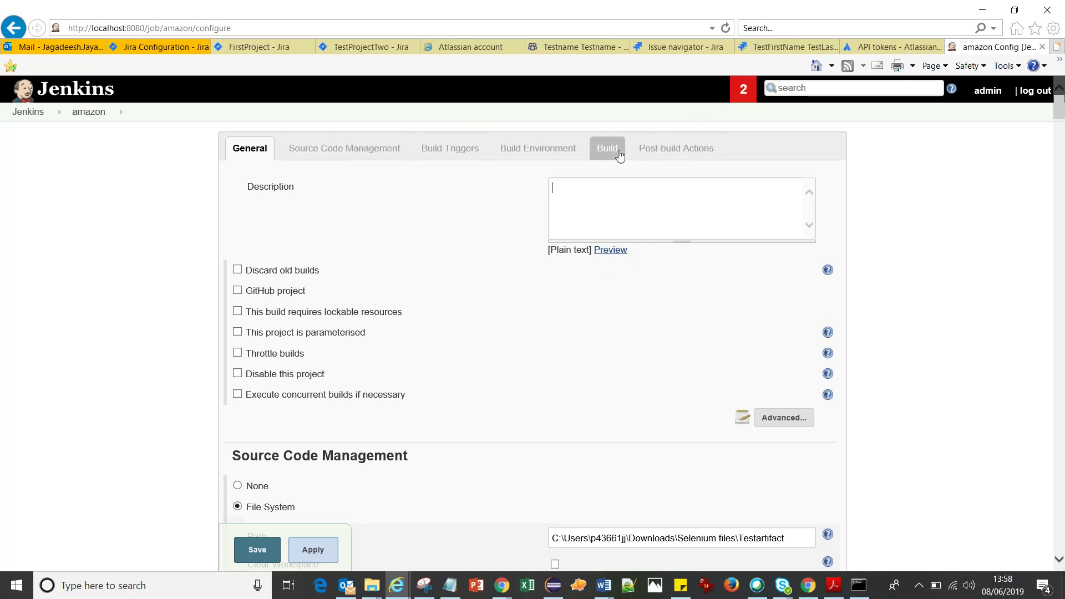
# - Review the Post-build Actions publishing JUnit reports from target\surefire-reports\*.xml and TestNG results
pyautogui.click(678, 150)
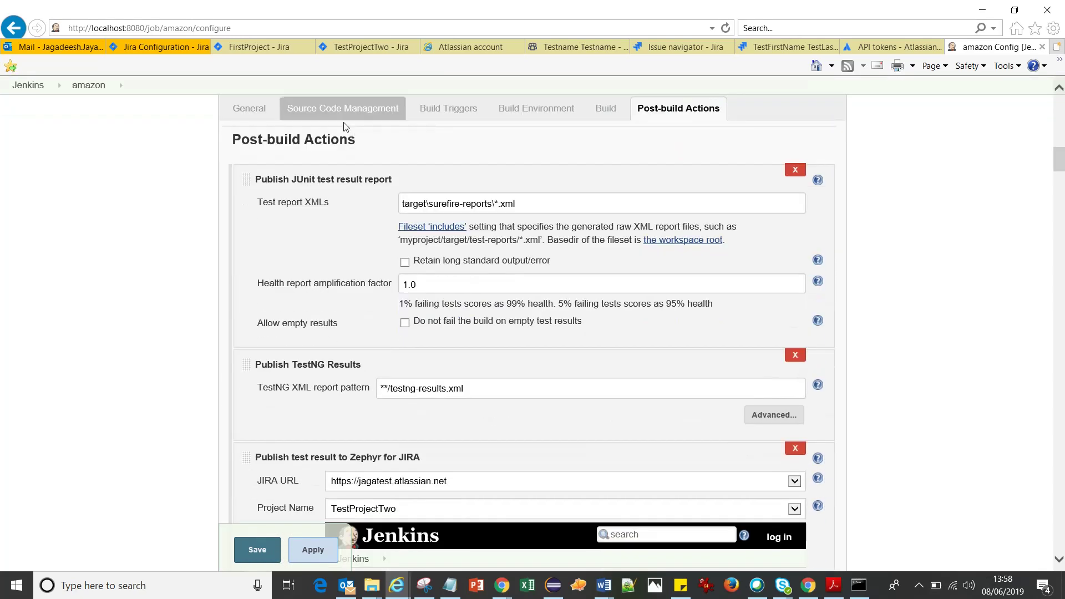
pyautogui.scroll(15, 478, 282)
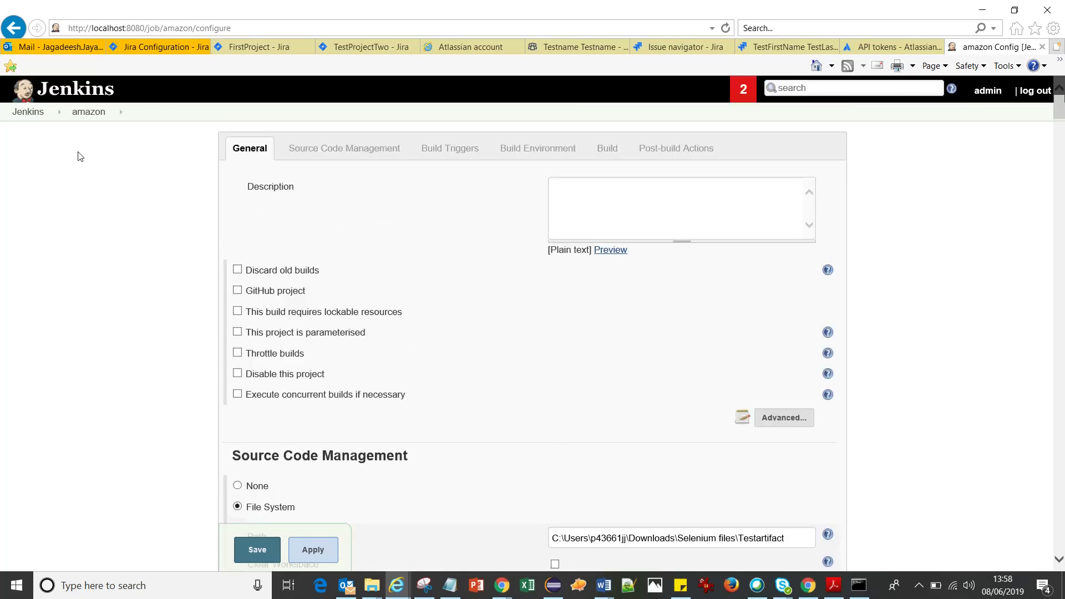
pyautogui.scroll(-2, 486, 401)
pyautogui.scroll(-12, 485, 400)
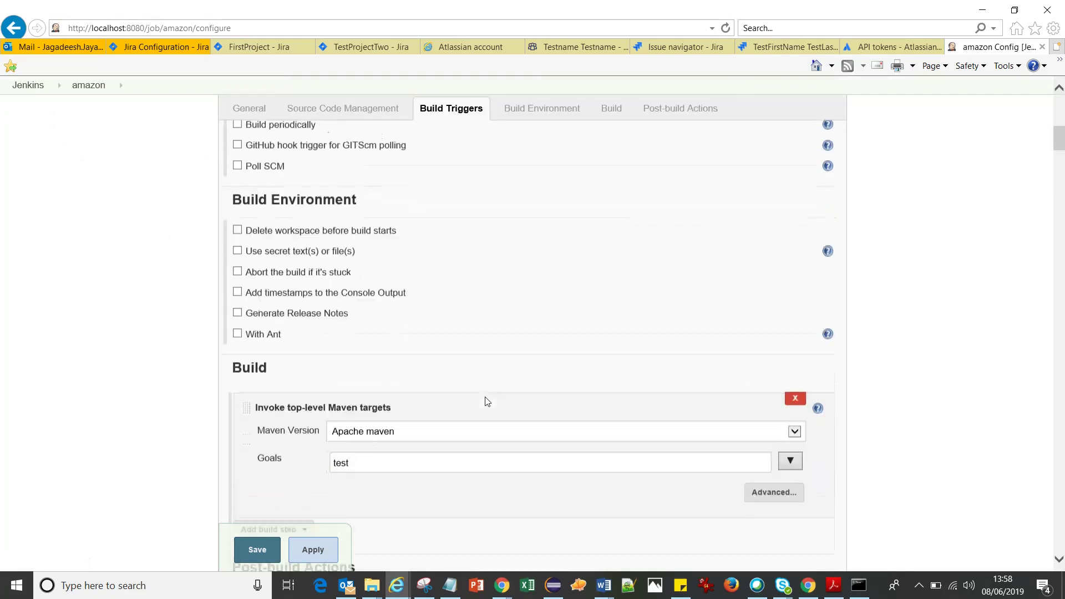
pyautogui.scroll(-15, 486, 401)
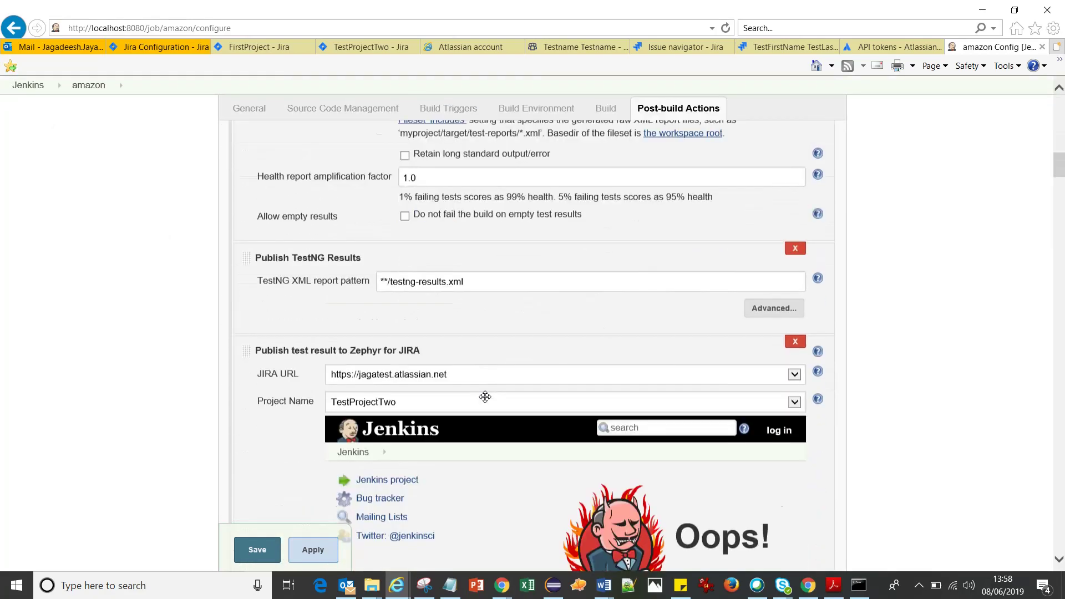
pyautogui.scroll(6, 487, 401)
pyautogui.scroll(8, 487, 401)
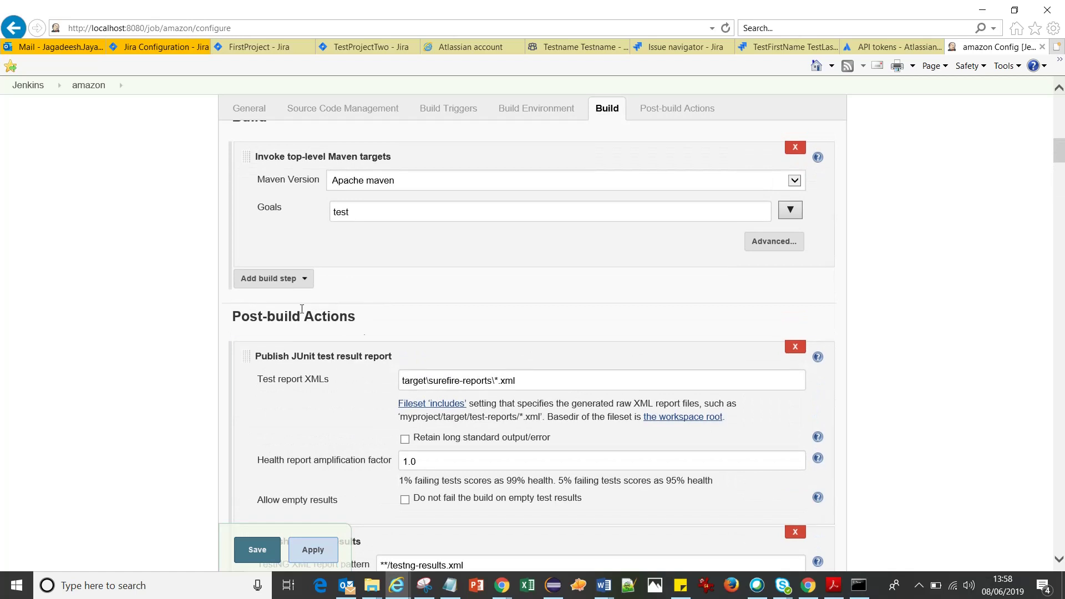
pyautogui.scroll(-1, 351, 382)
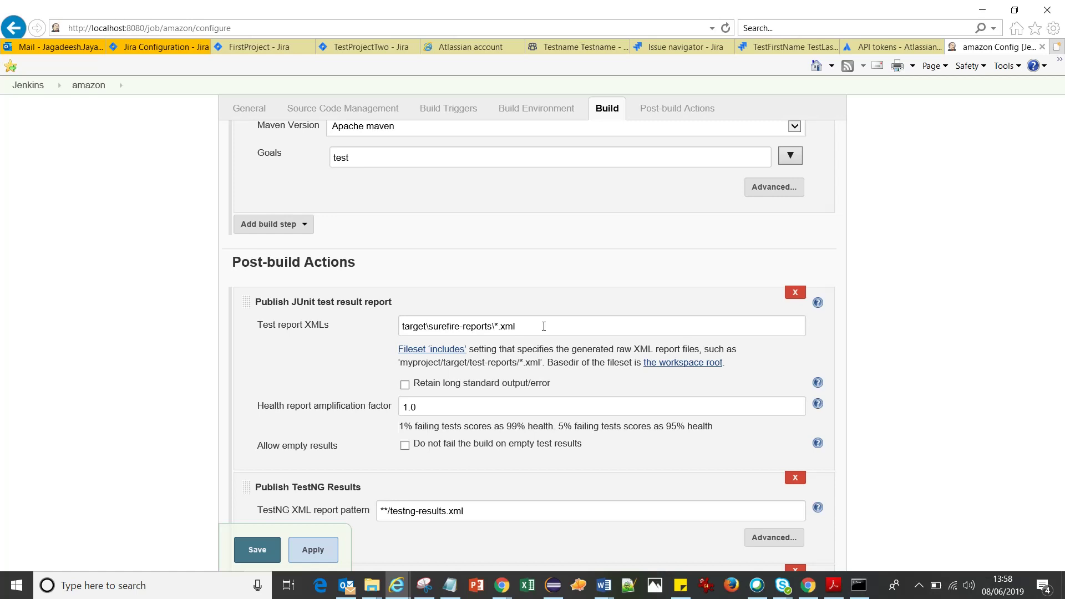
# - In Eclipse, expand Testartifact's target > surefire-reports to see testng-results.xml and the other reports
pyautogui.click(552, 583)
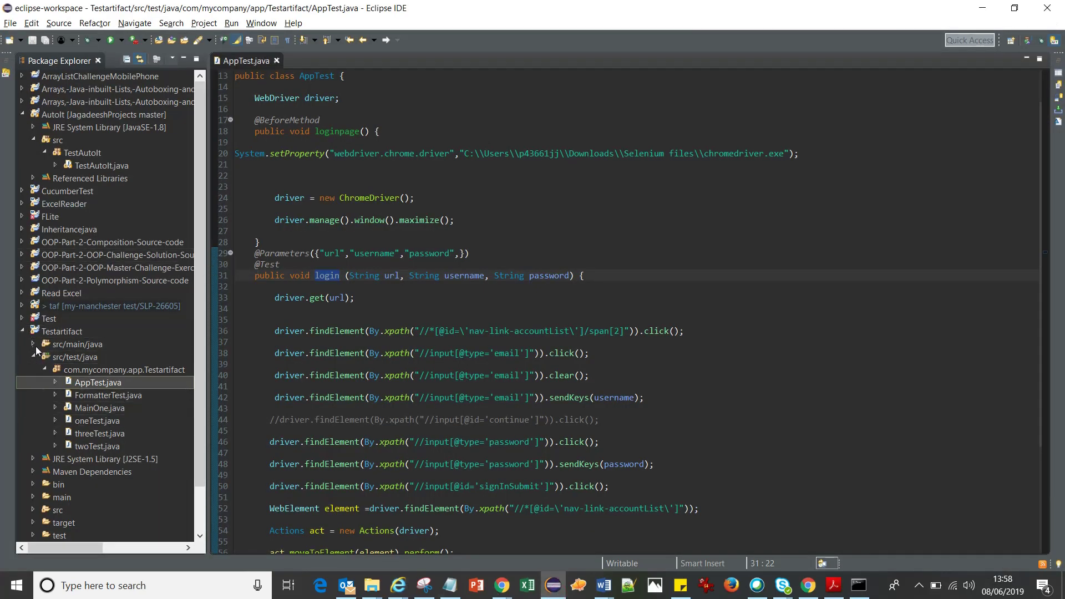
pyautogui.scroll(-2, 45, 427)
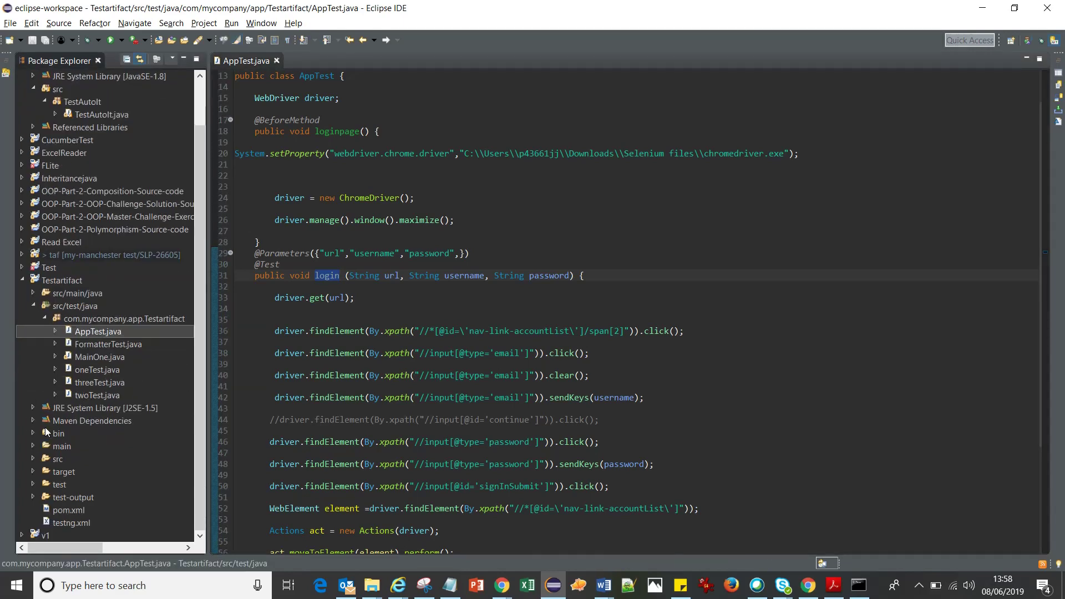
pyautogui.hotkey('alt', 'Tab')
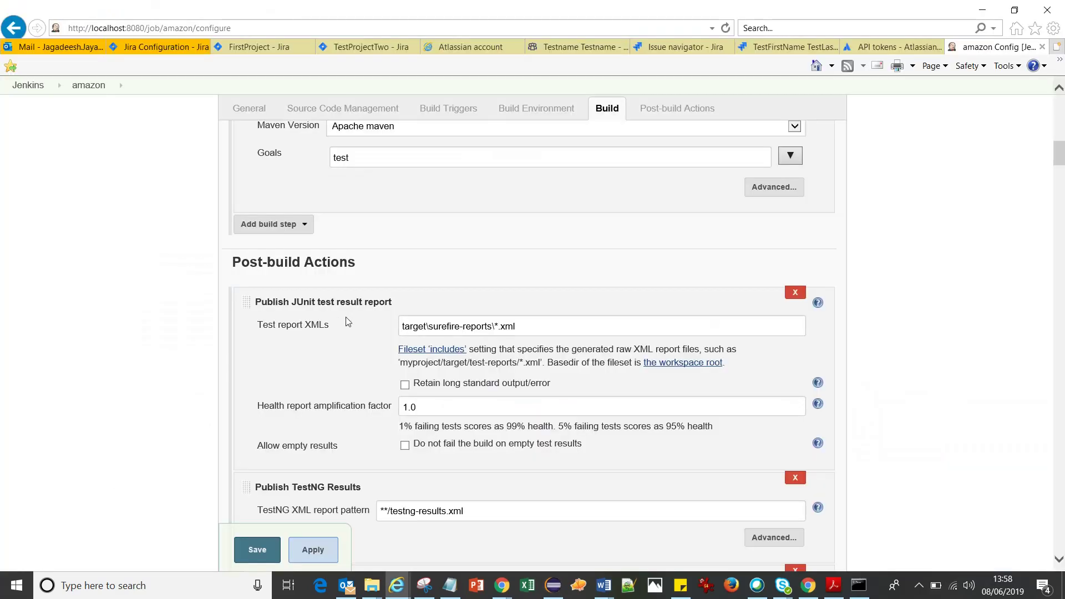
pyautogui.hotkey('alt', 'Tab')
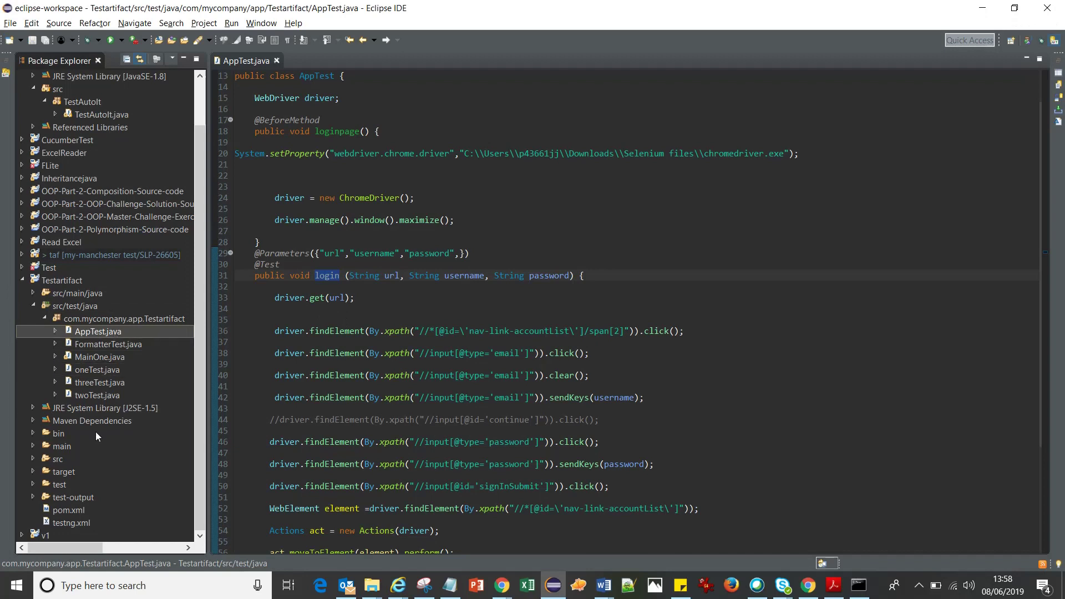
pyautogui.click(32, 471)
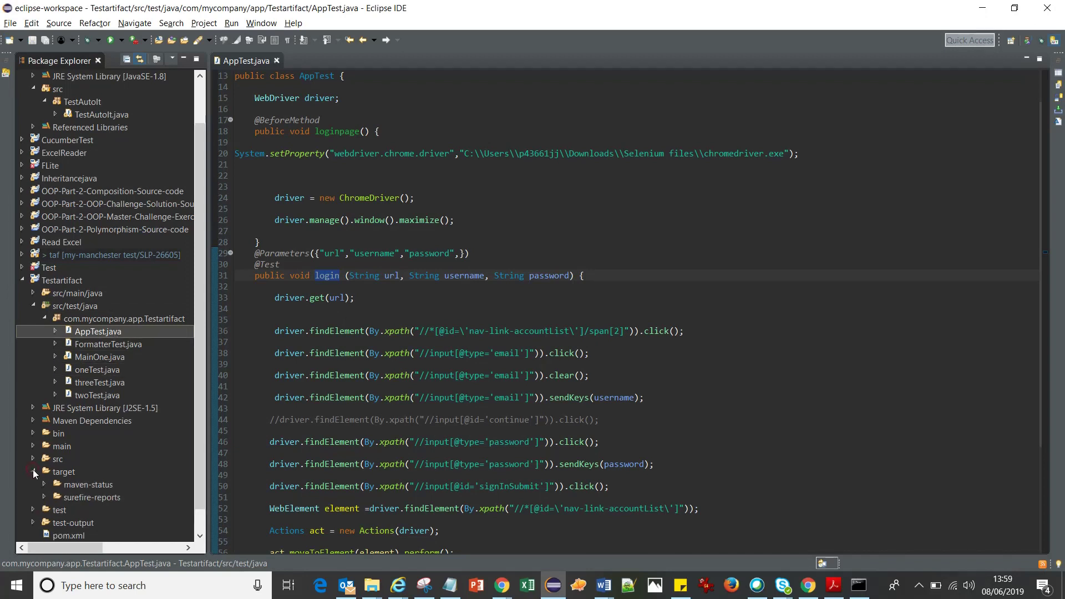
pyautogui.click(45, 497)
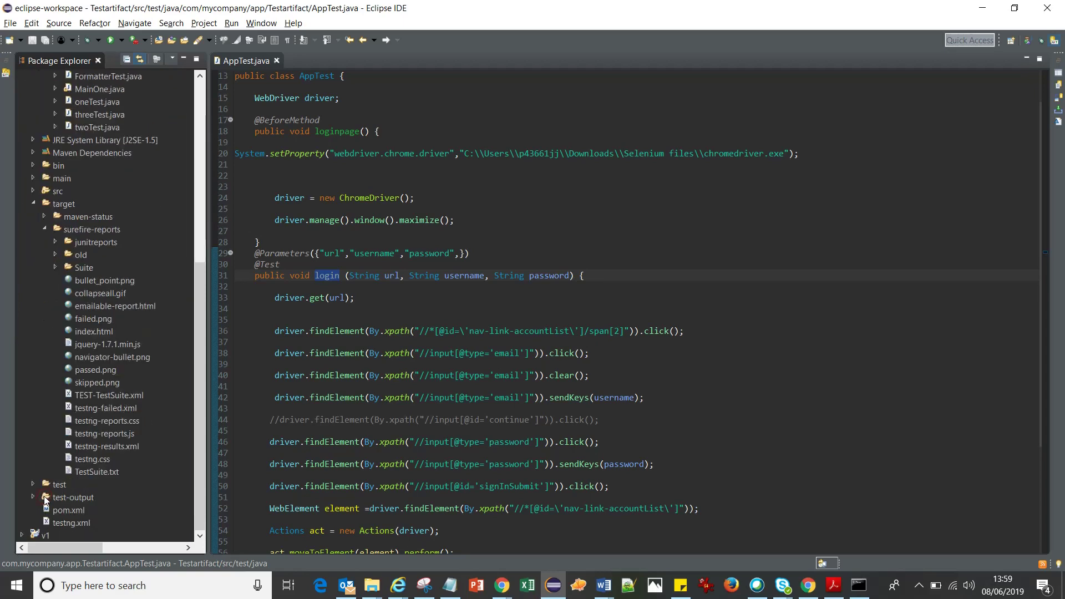
pyautogui.hotkey('alt', 'Tab')
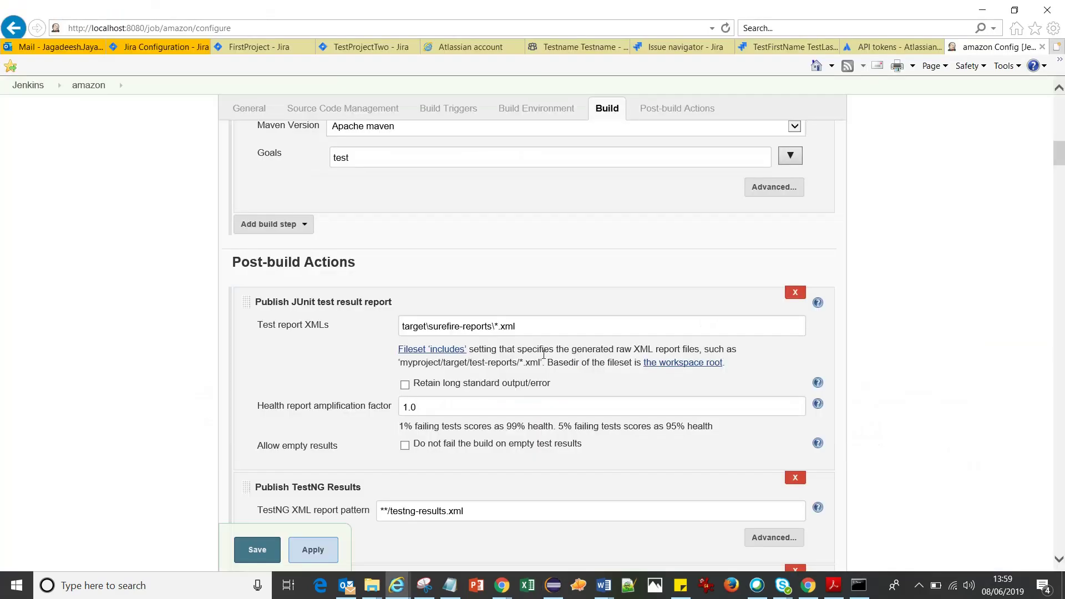
pyautogui.hotkey('alt', 'Tab')
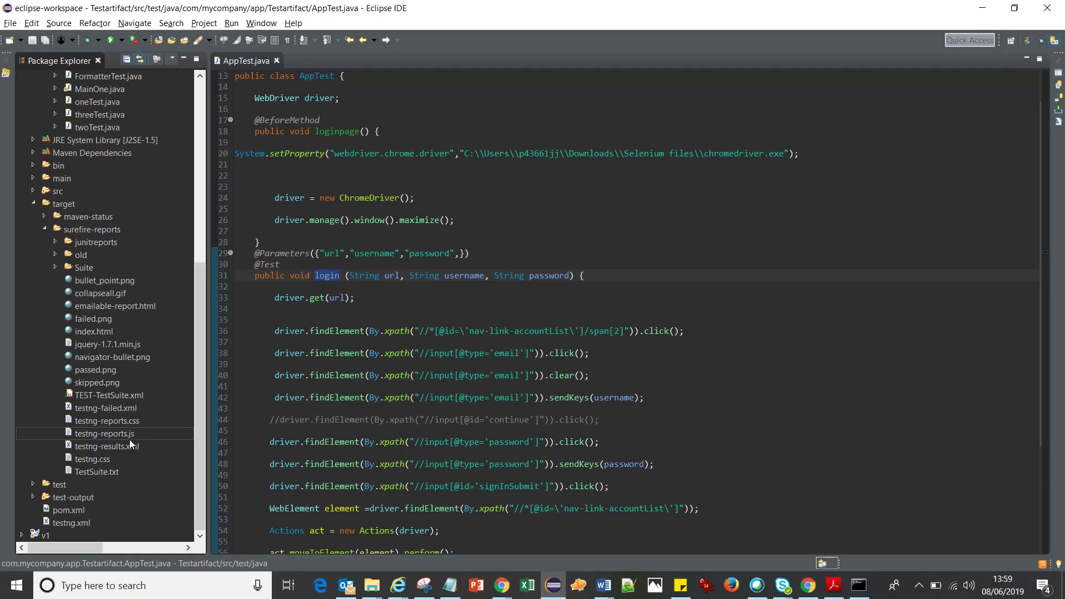
pyautogui.hotkey('alt', 'Tab')
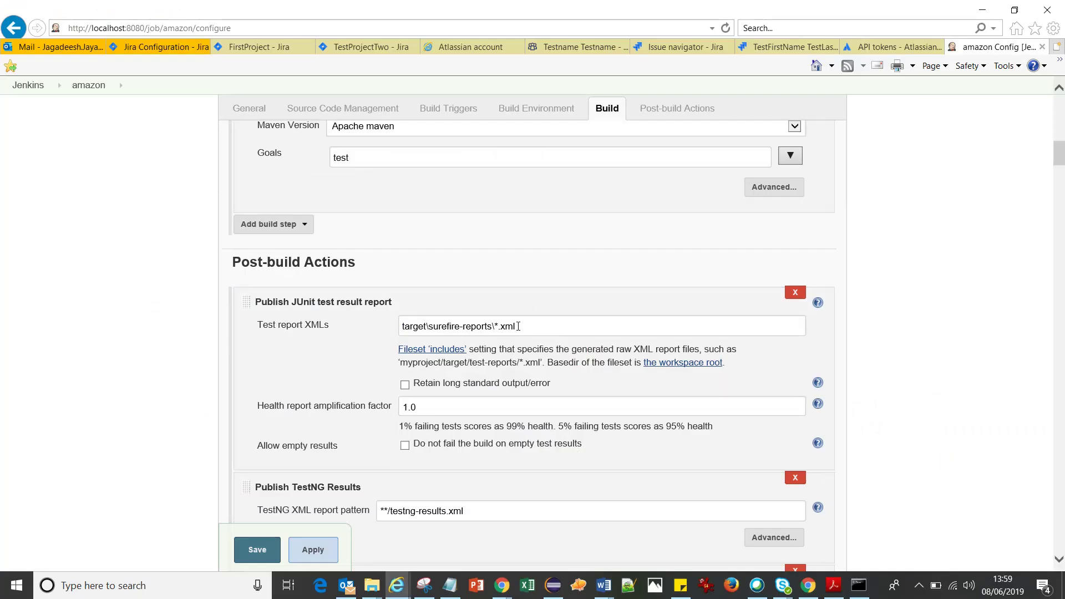
# - Reselect TestProjectTwo as the Zephyr project and save the amazon job configuration
pyautogui.scroll(-3, 519, 360)
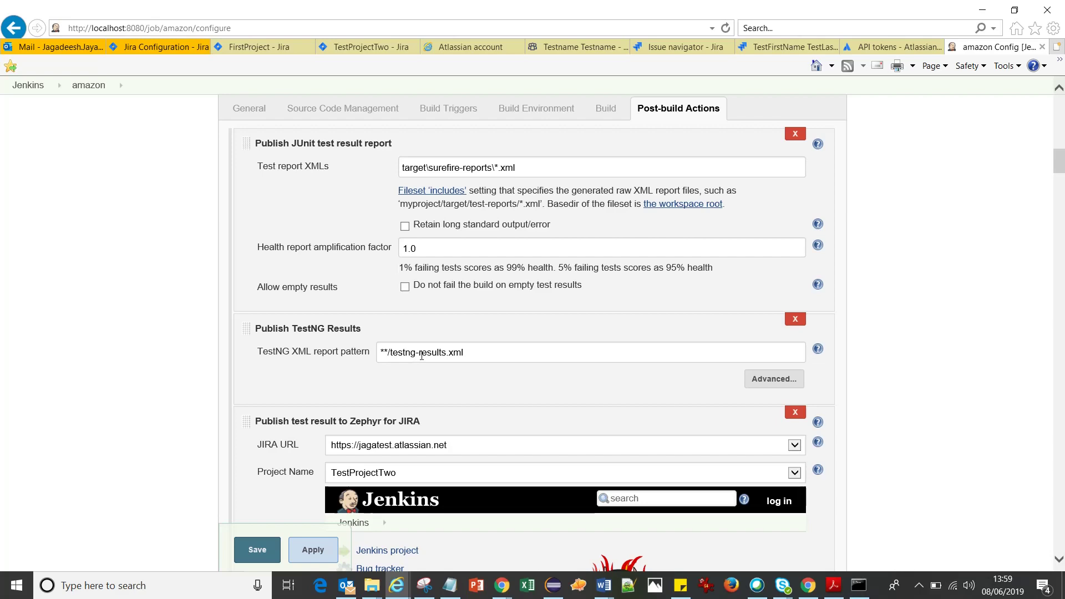
pyautogui.scroll(-2, 453, 359)
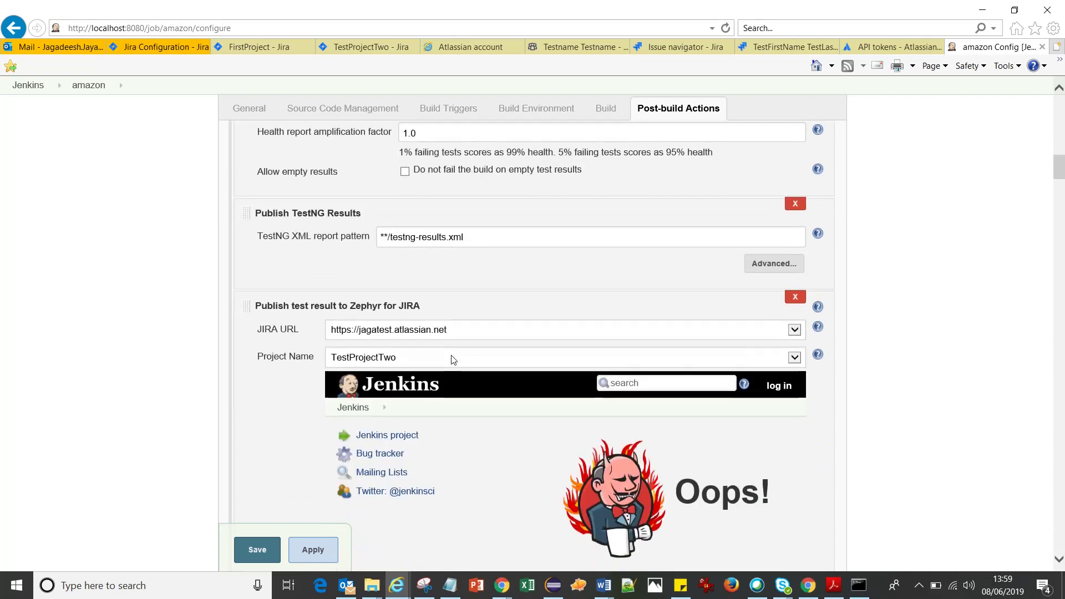
pyautogui.scroll(-8, 499, 366)
pyautogui.scroll(2, 501, 369)
pyautogui.scroll(5, 500, 368)
pyautogui.scroll(-9, 501, 369)
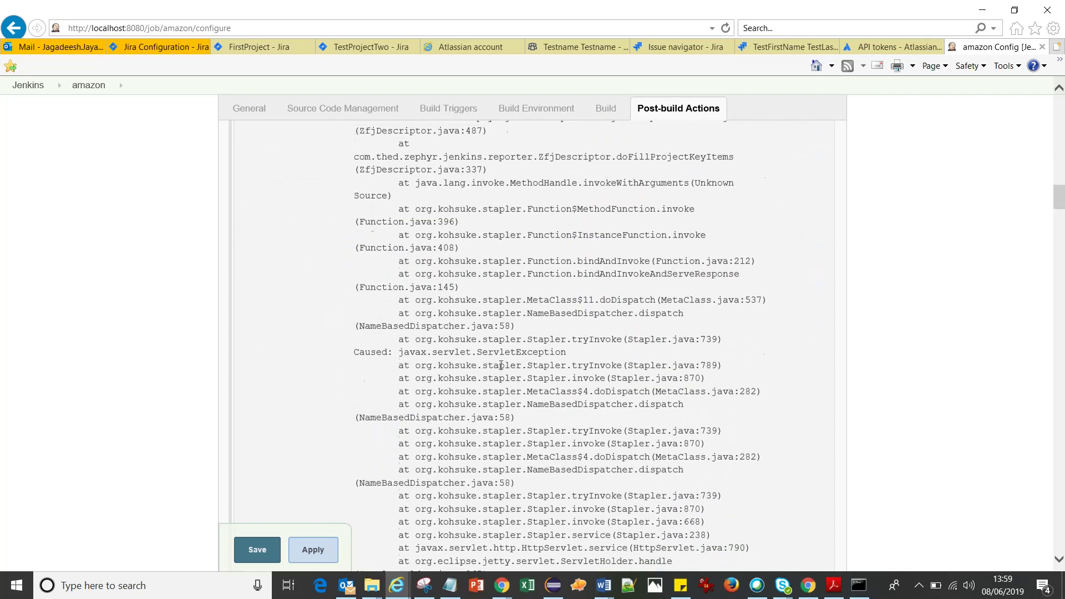
pyautogui.scroll(9, 502, 370)
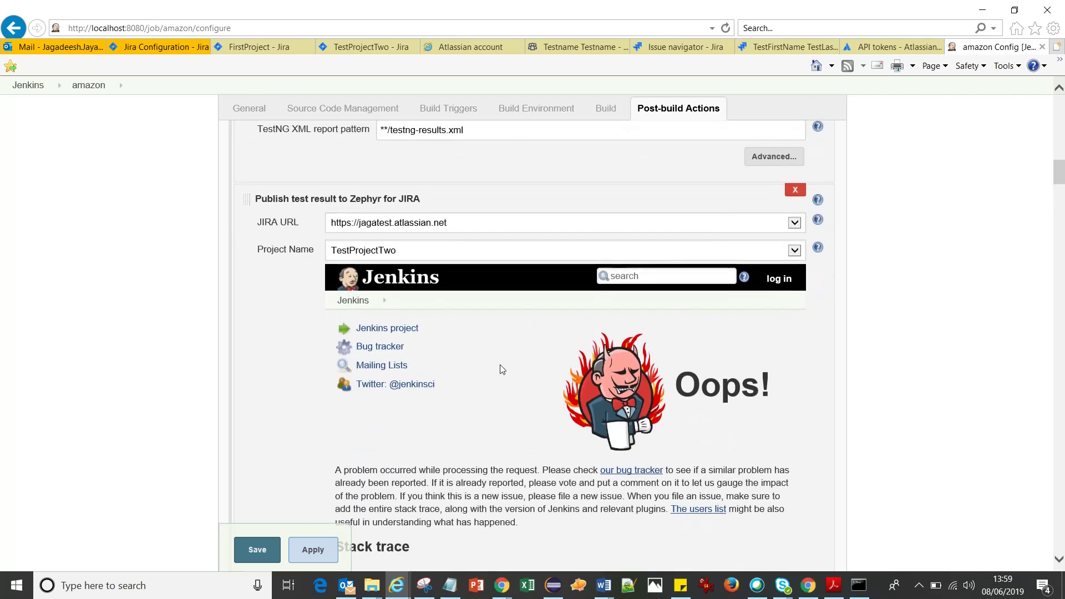
pyautogui.click(799, 256)
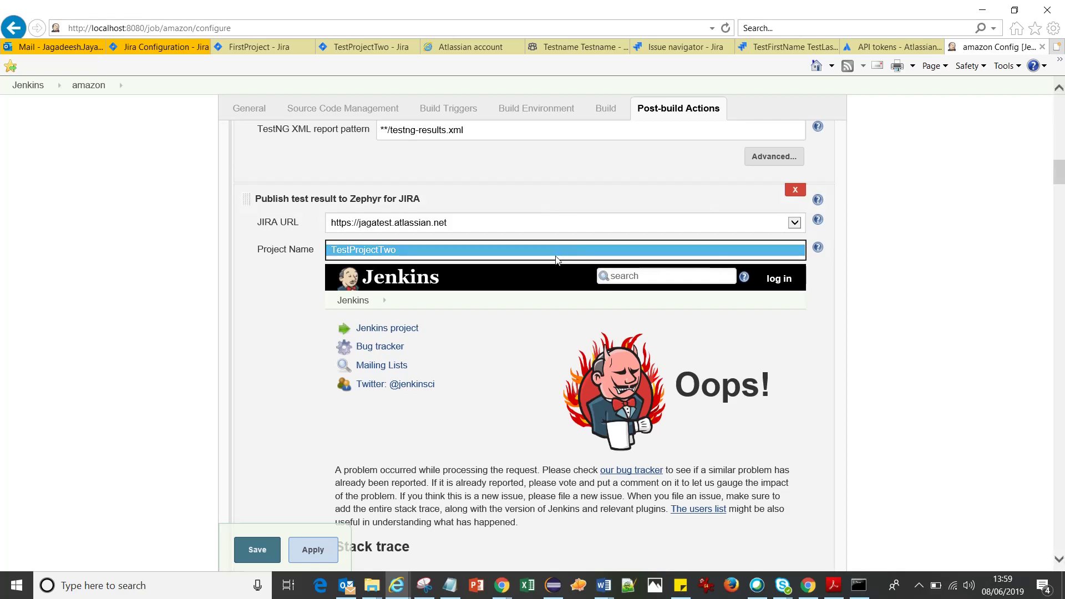
pyautogui.click(576, 247)
pyautogui.scroll(-5, 541, 394)
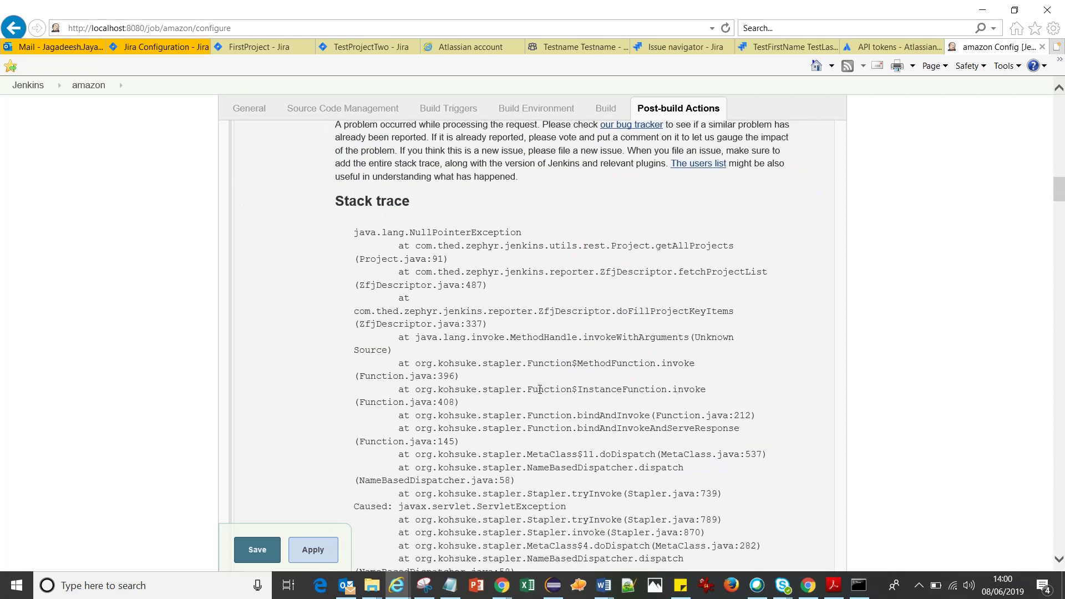
pyautogui.click(261, 561)
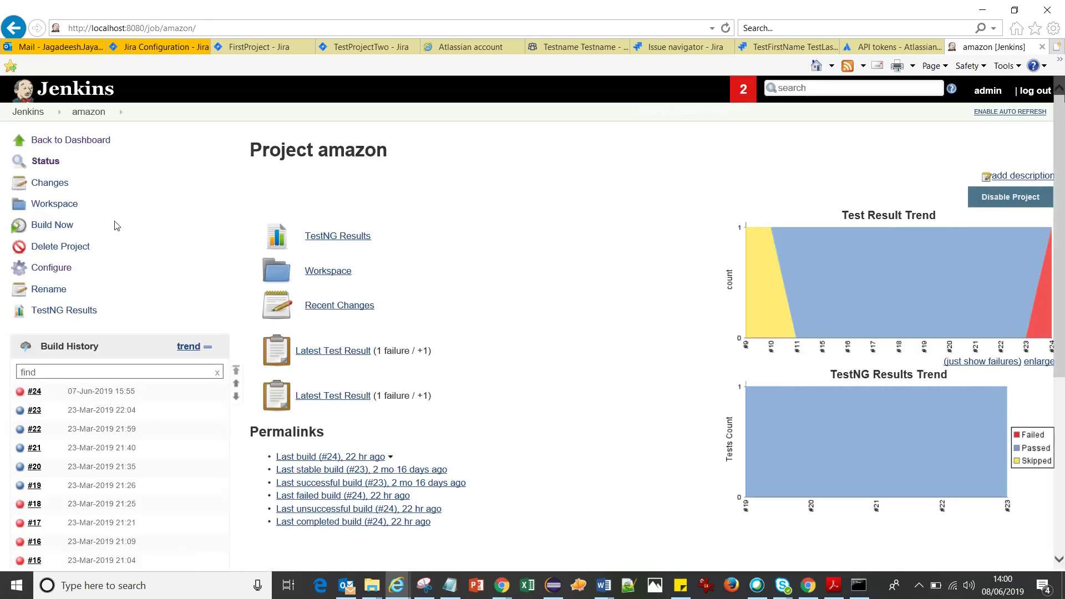
# - Reopen the amazon job configuration and open test issue TES-1 in the Jira tab
pyautogui.scroll(-1, 187, 292)
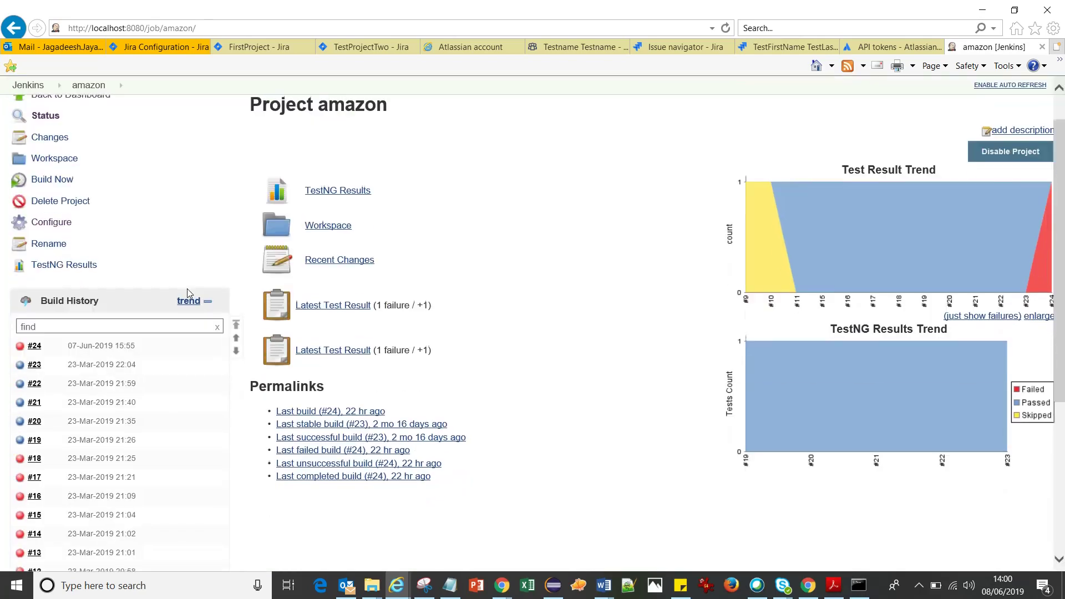
pyautogui.click(57, 226)
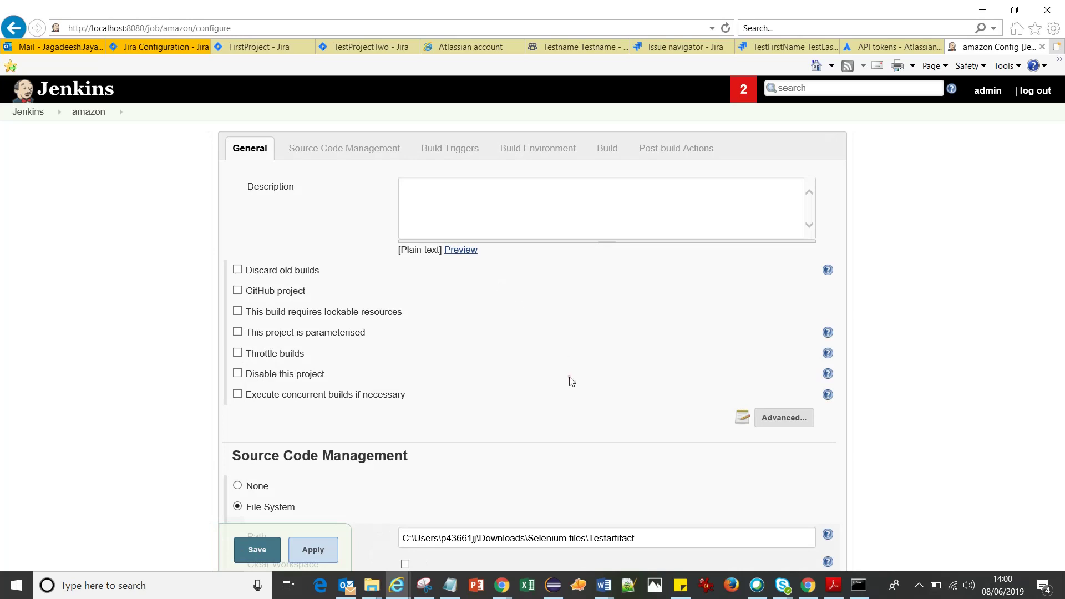
pyautogui.scroll(-20, 571, 381)
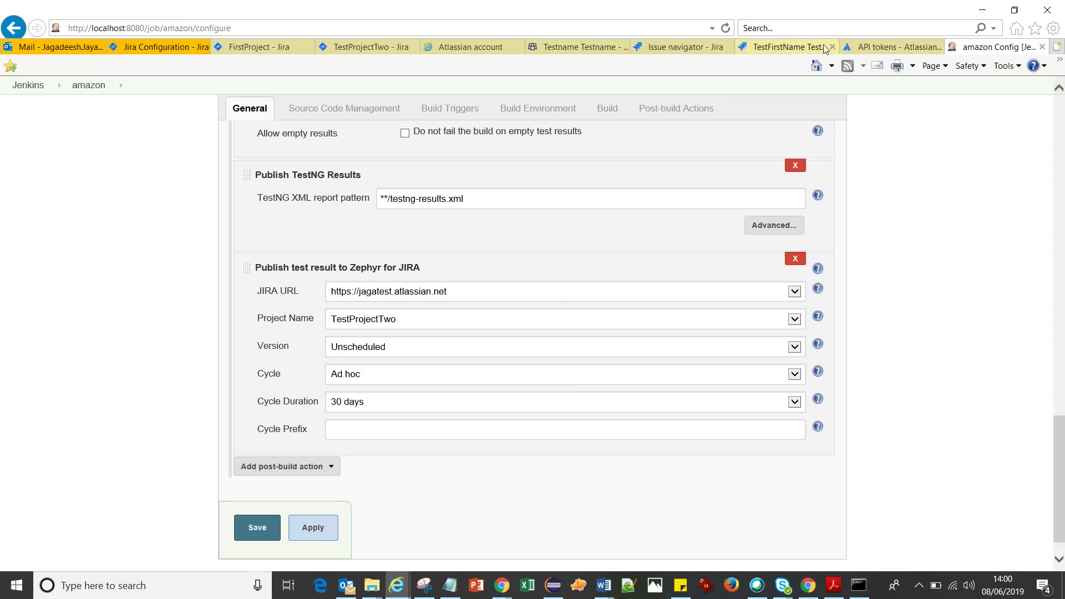
pyautogui.click(793, 46)
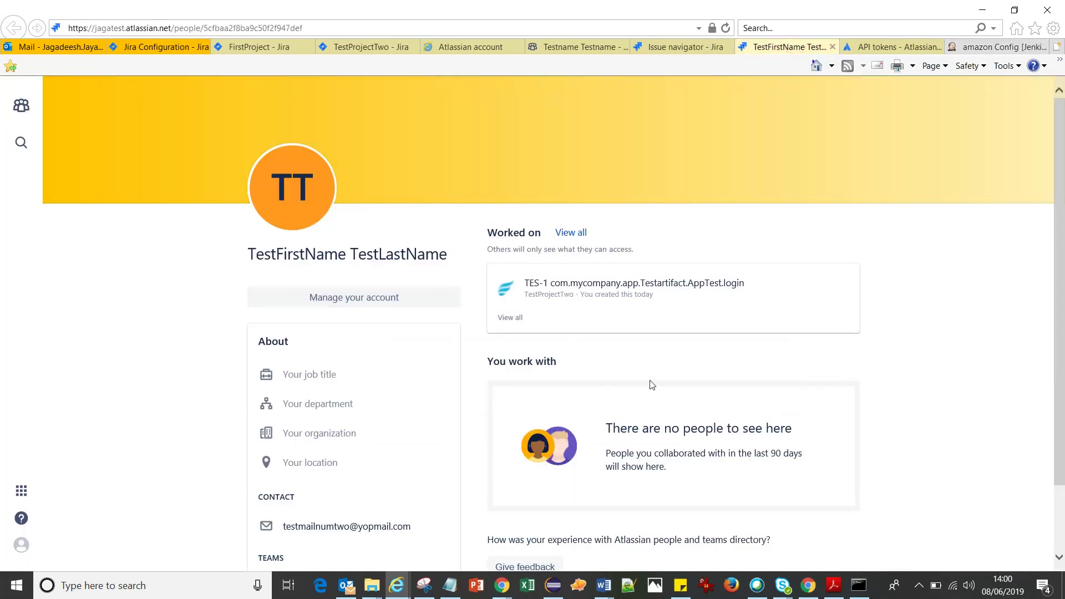
pyautogui.scroll(-2, 650, 385)
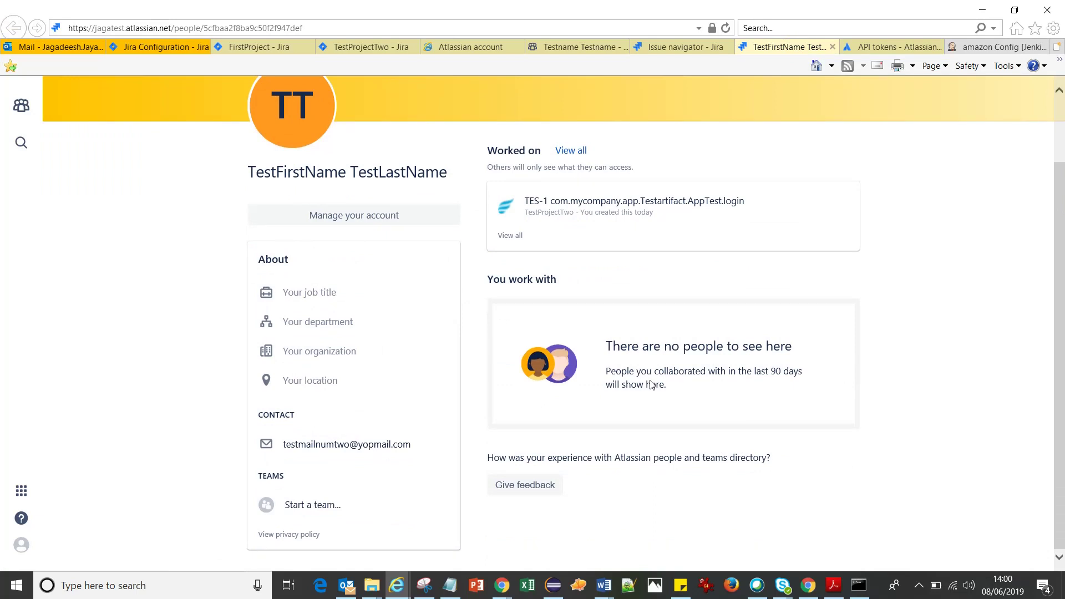
pyautogui.scroll(2, 651, 384)
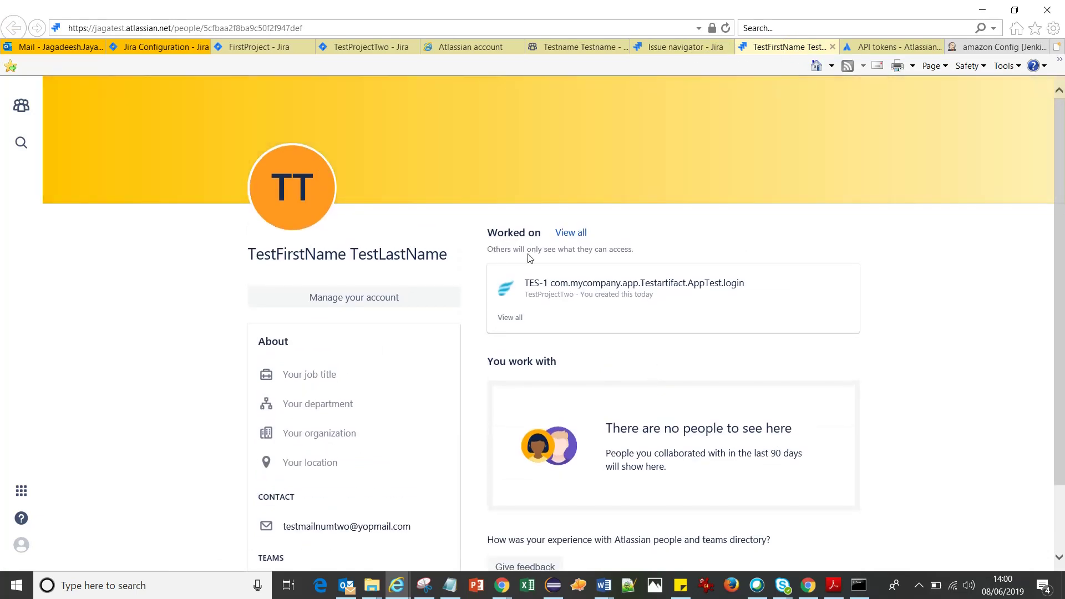
pyautogui.click(604, 289)
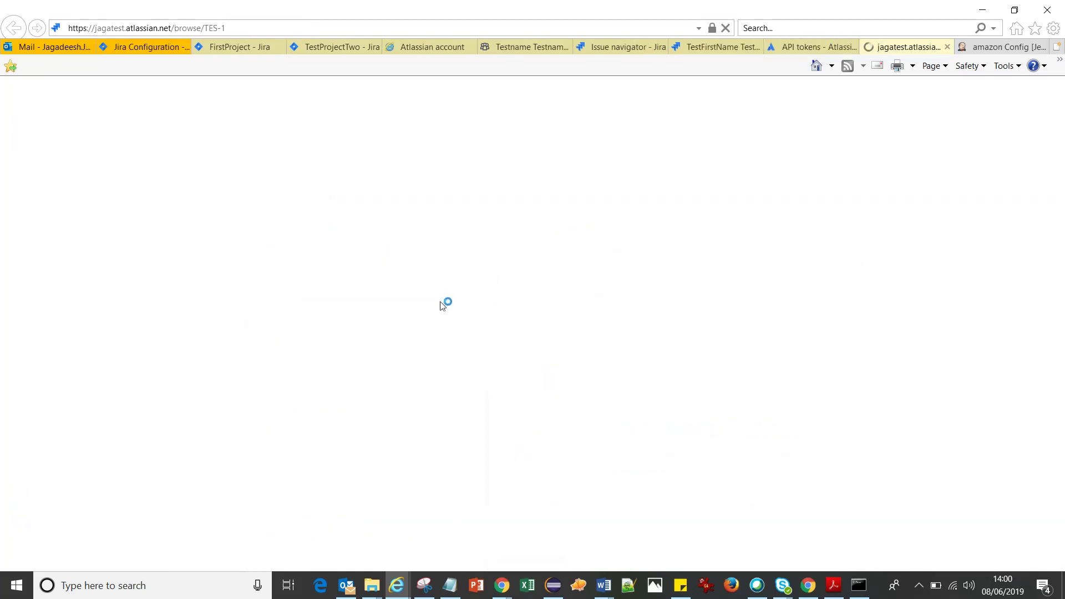
# - Set the Zephyr step's project to TestProjectTwo and its cycle to TestCycle
pyautogui.click(980, 49)
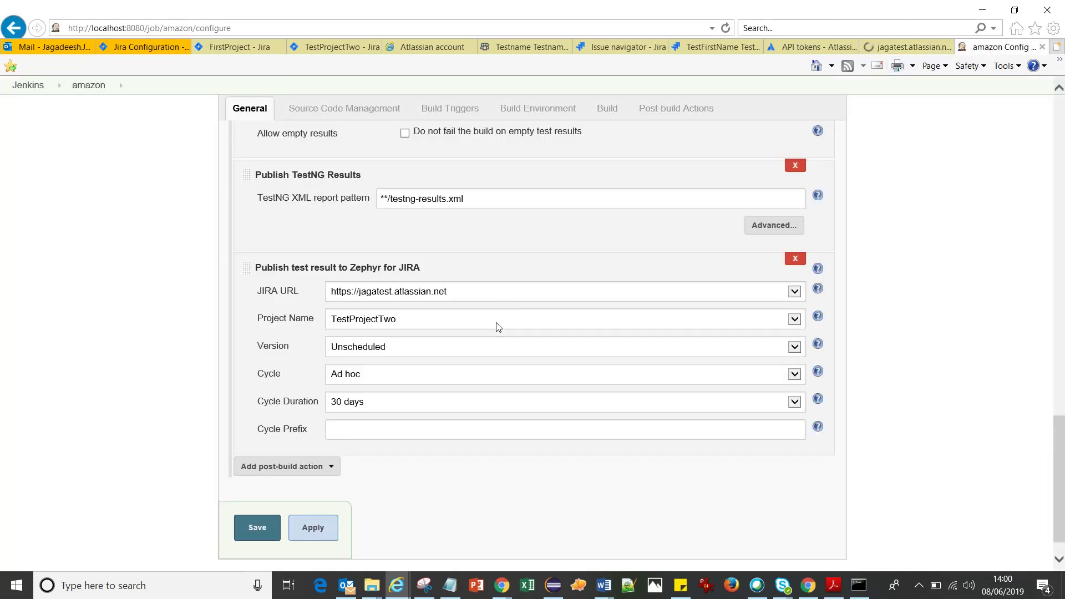
pyautogui.click(498, 326)
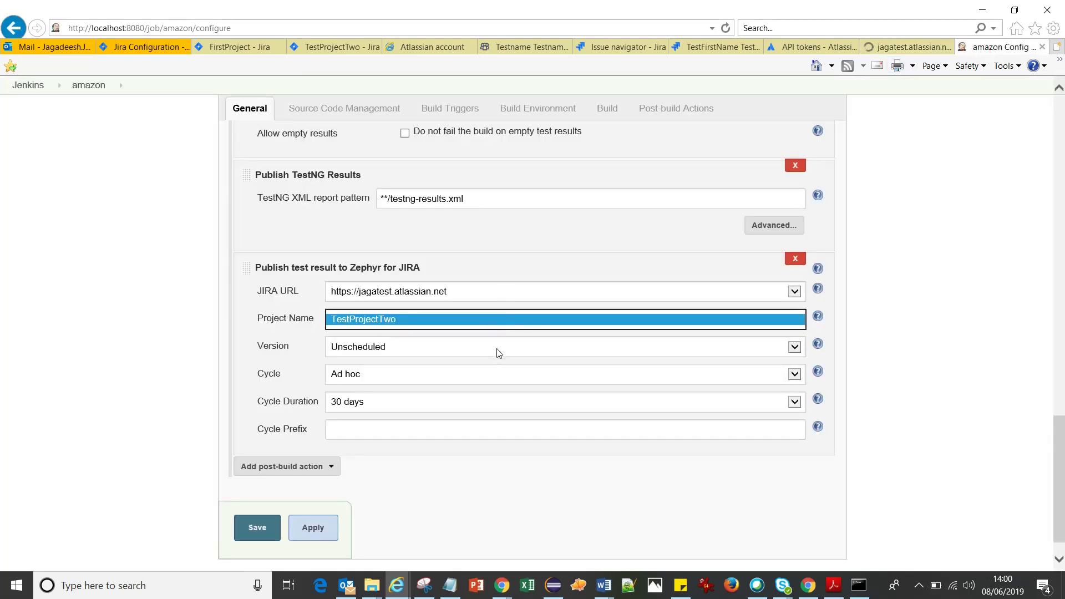
pyautogui.click(497, 376)
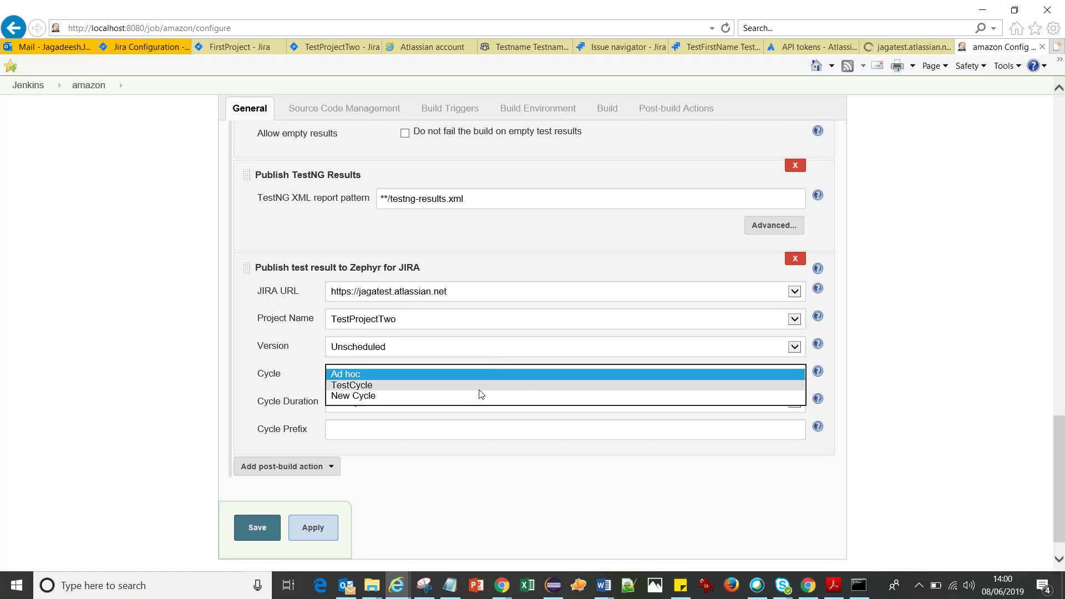
pyautogui.click(479, 385)
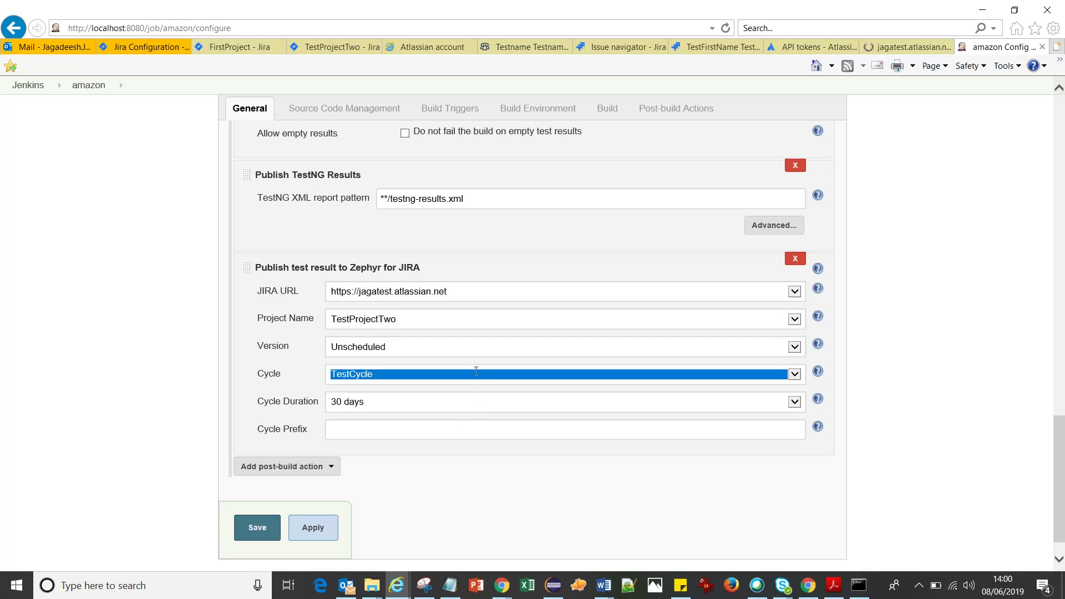
pyautogui.click(891, 49)
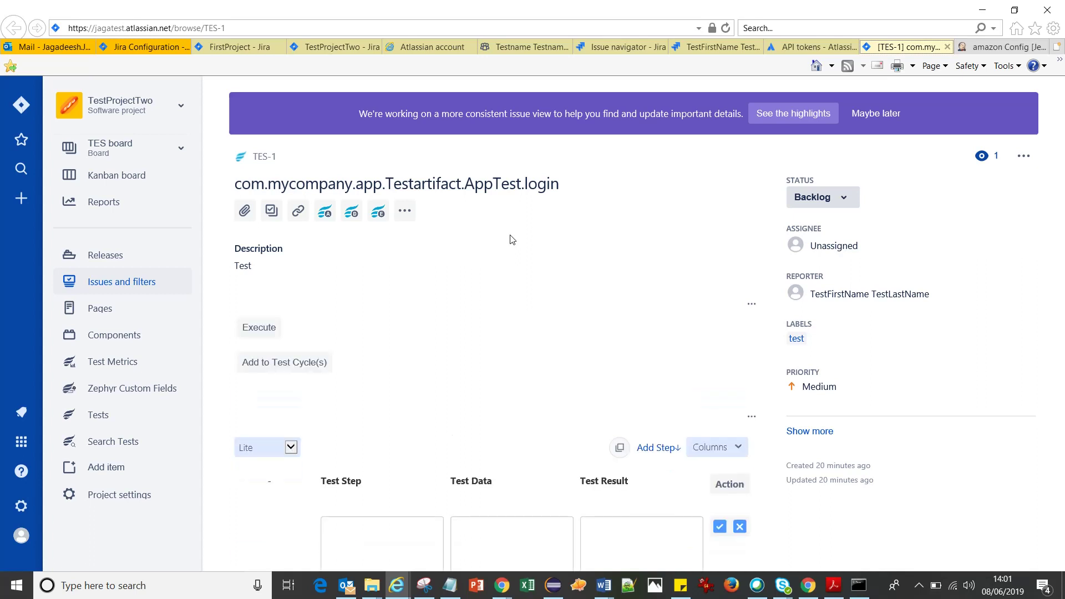
# - Look over TES-1's Zephyr test step table, then go back to the amazon job configuration
pyautogui.scroll(-5, 512, 240)
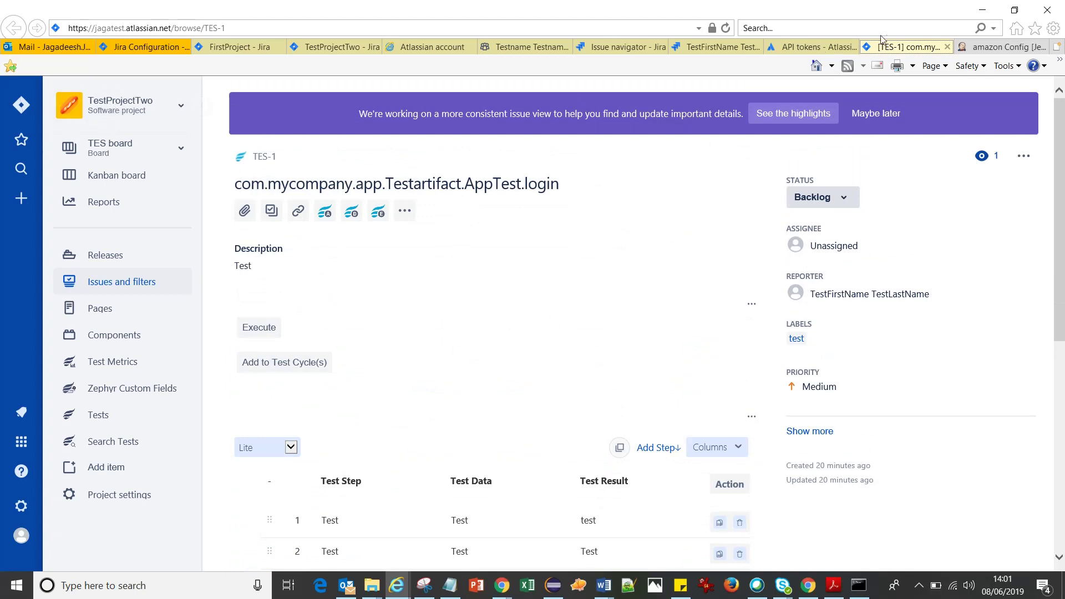
pyautogui.click(983, 49)
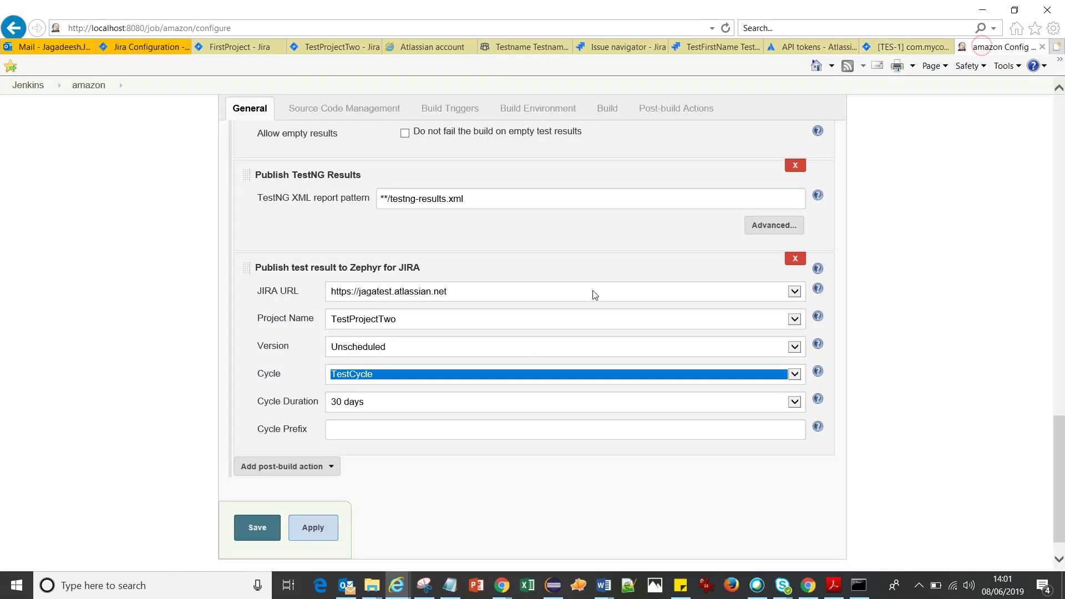
# - Review the amazon job's Post-build Actions, leaving the action list unchanged
pyautogui.scroll(-1, 588, 360)
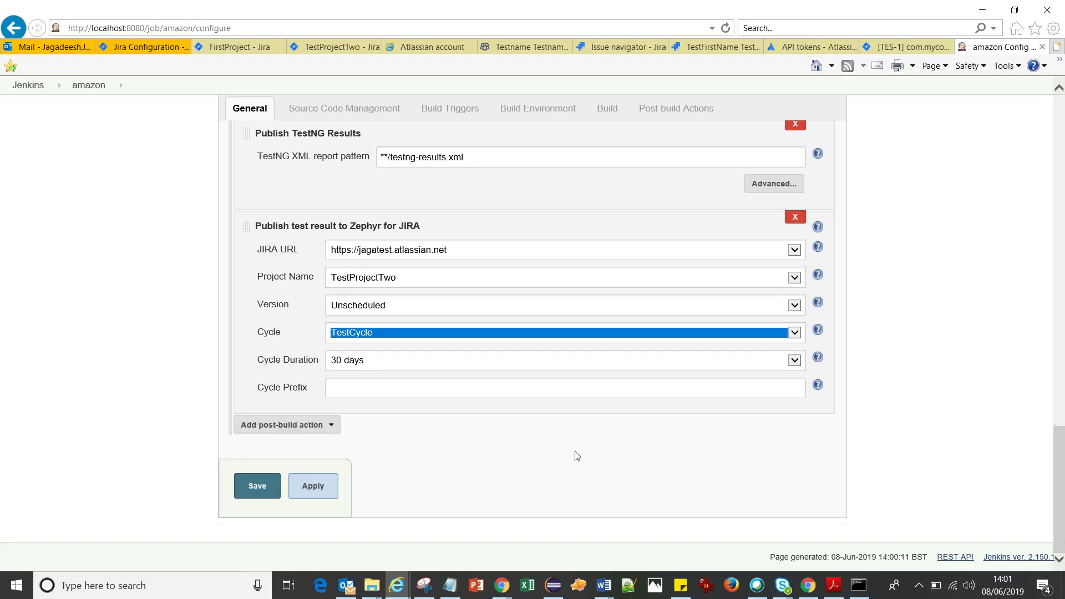
pyautogui.scroll(2, 577, 456)
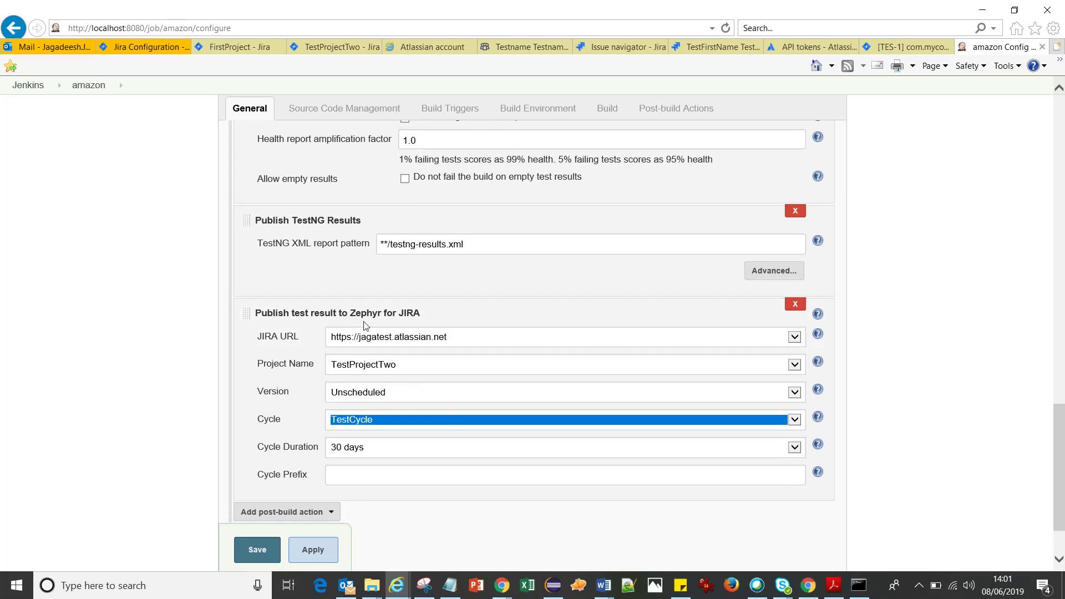
pyautogui.scroll(4, 374, 327)
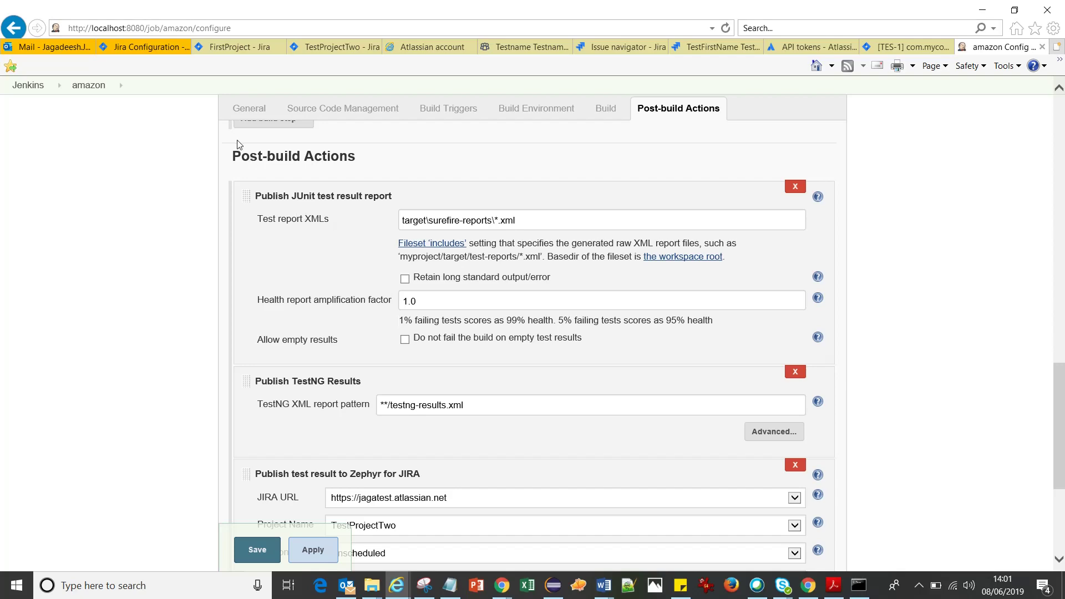
pyautogui.scroll(-5, 335, 177)
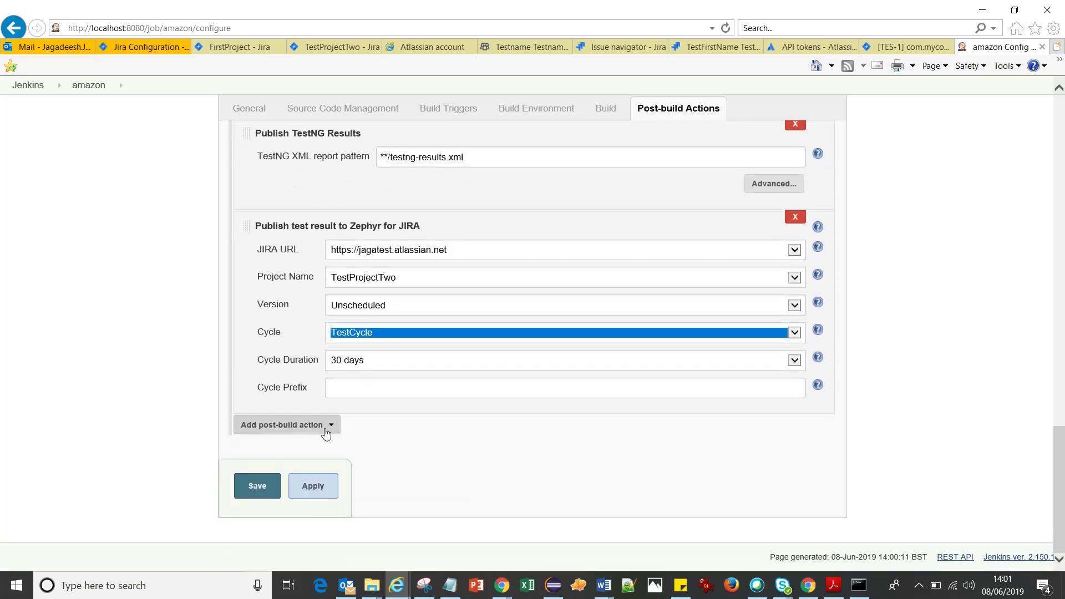
pyautogui.click(325, 430)
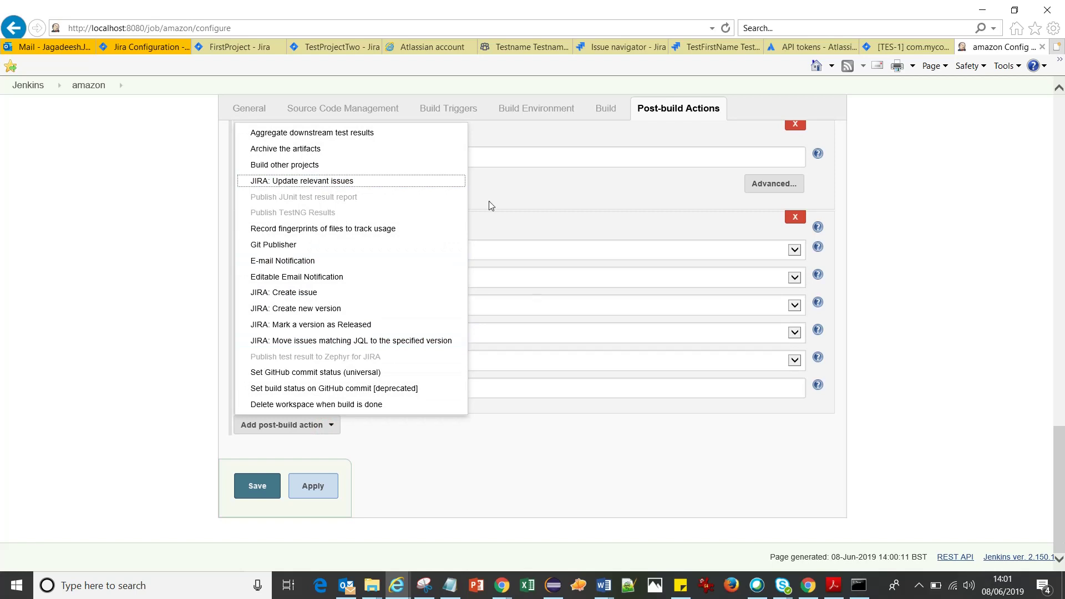
pyautogui.click(530, 297)
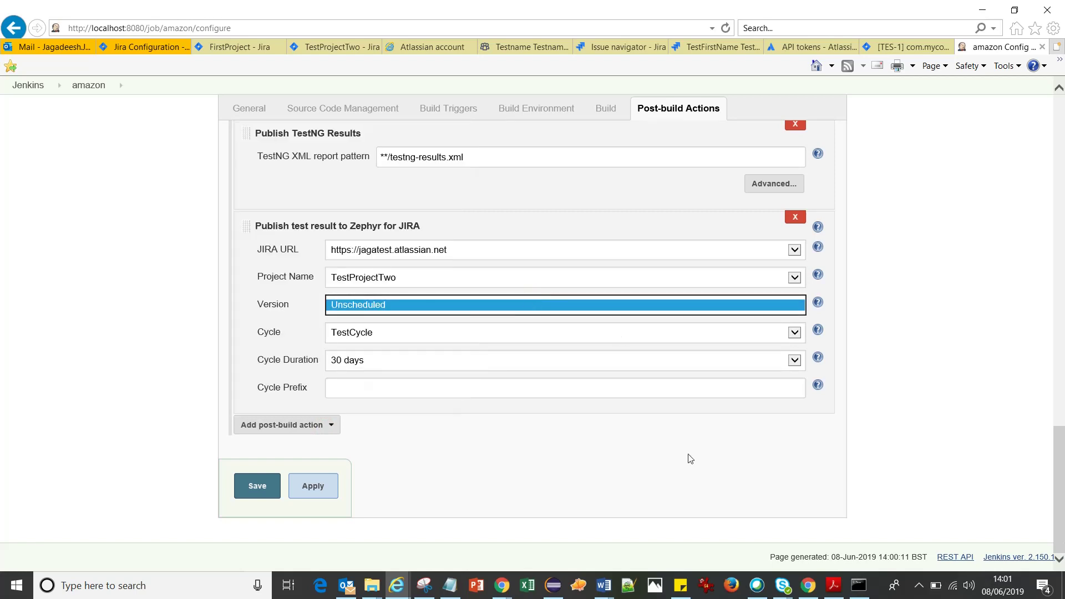
# - Keep the Zephyr version as Unscheduled and save the amazon job configuration
pyautogui.click(657, 509)
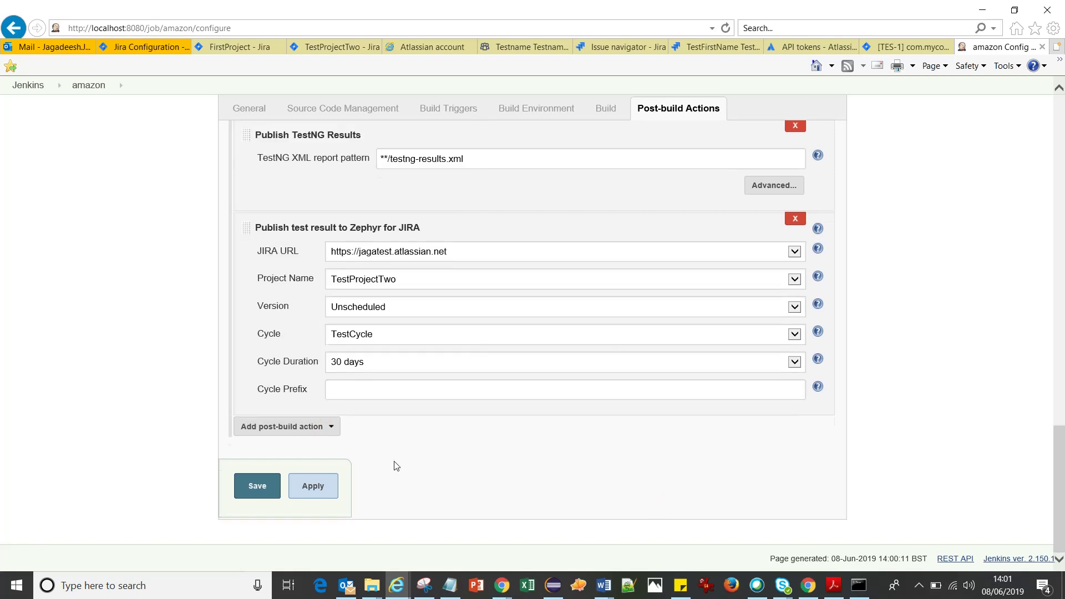
pyautogui.scroll(5, 396, 465)
pyautogui.scroll(5, 396, 464)
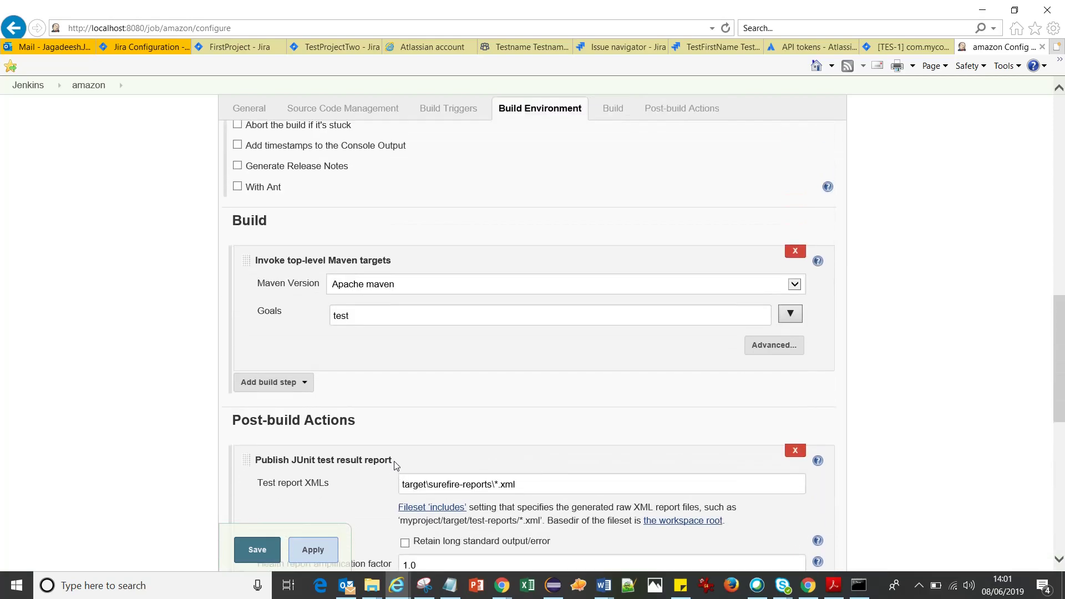
pyautogui.scroll(-10, 396, 464)
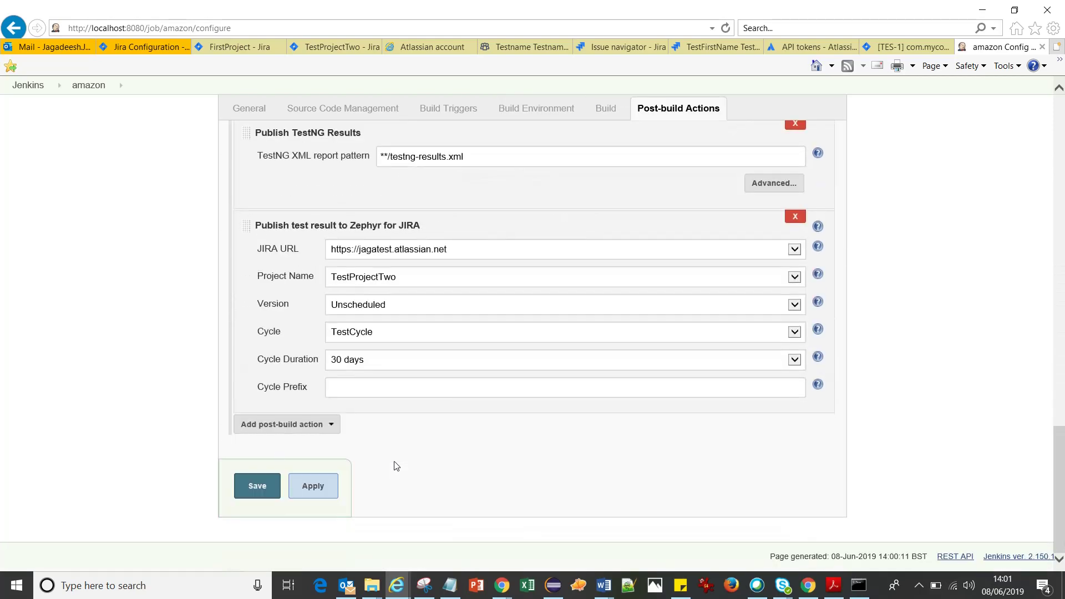
pyautogui.click(251, 491)
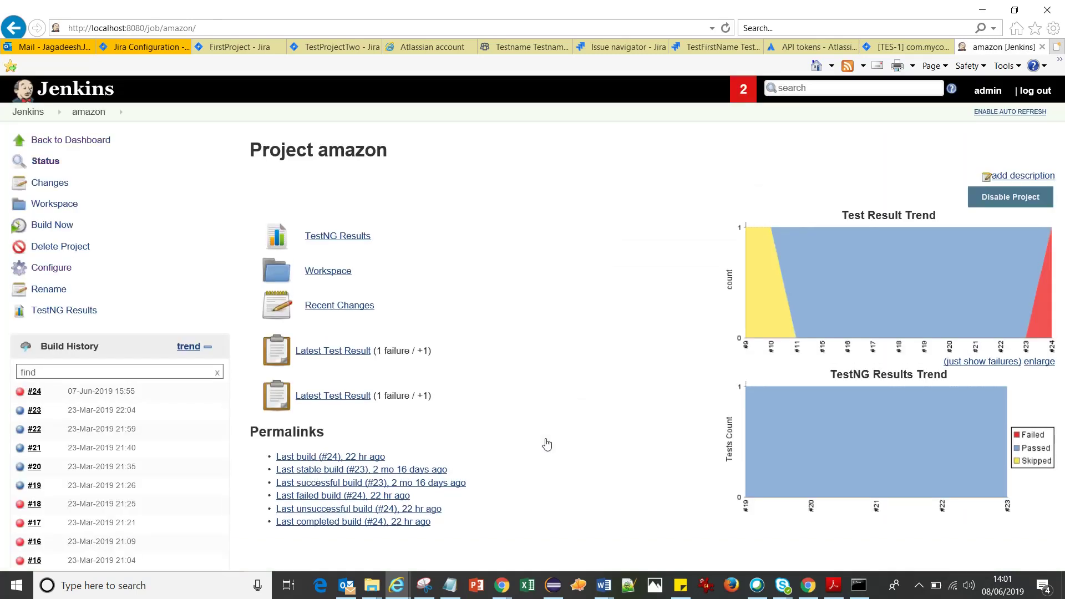
pyautogui.click(60, 227)
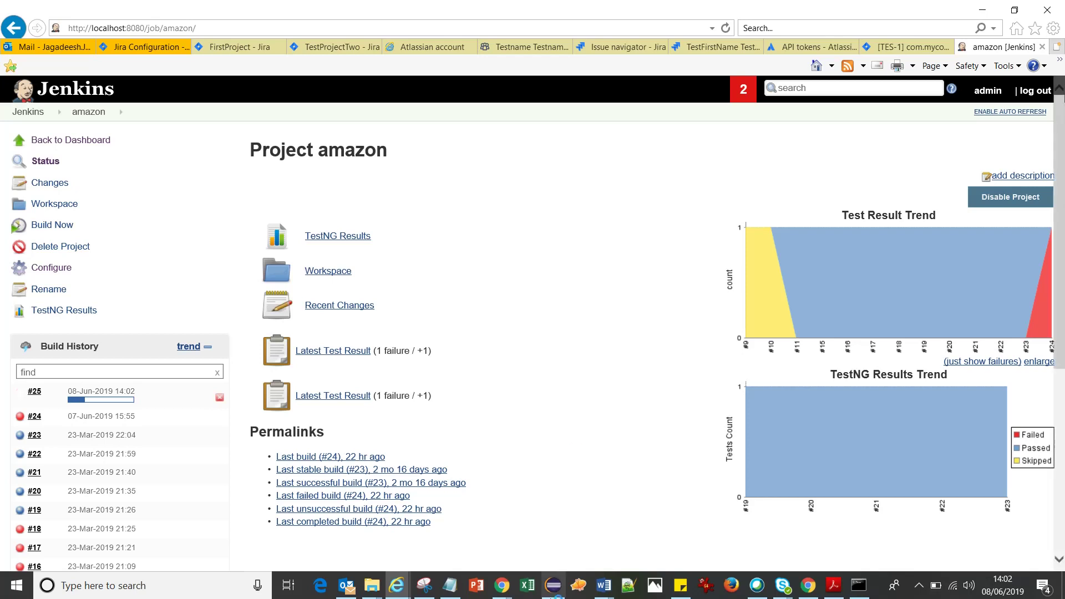
pyautogui.click(921, 590)
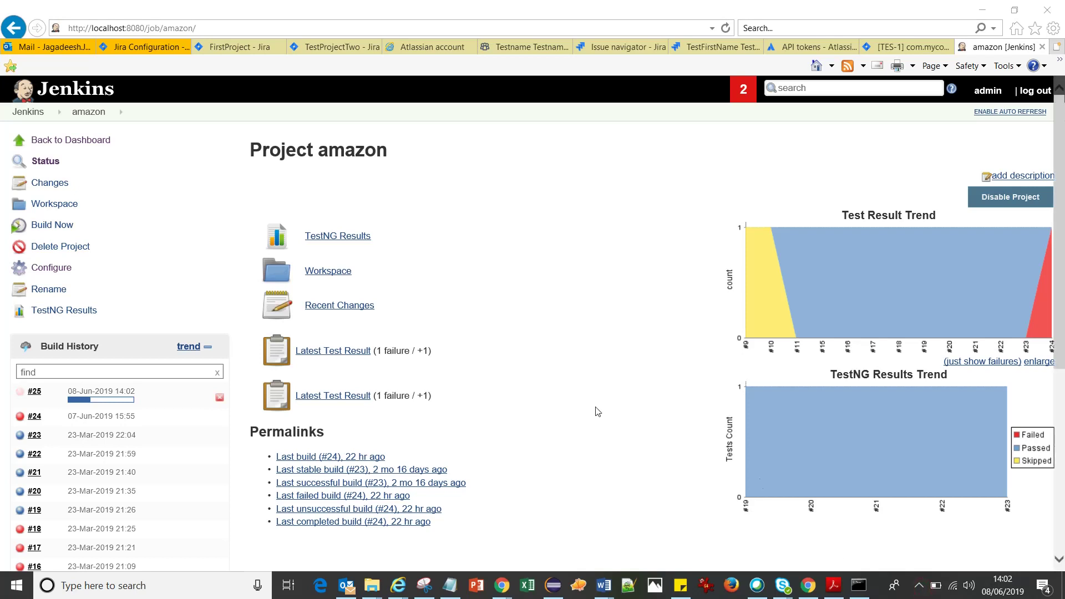
pyautogui.moveTo(811, 592)
pyautogui.scroll(-5, 591, 418)
pyautogui.scroll(5, 591, 418)
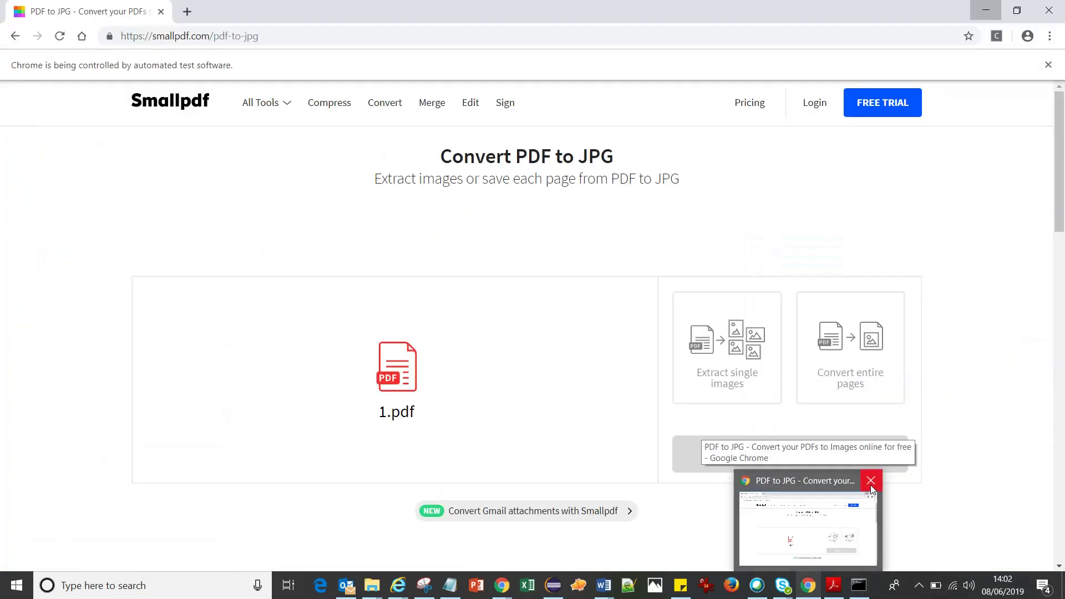
pyautogui.click(870, 481)
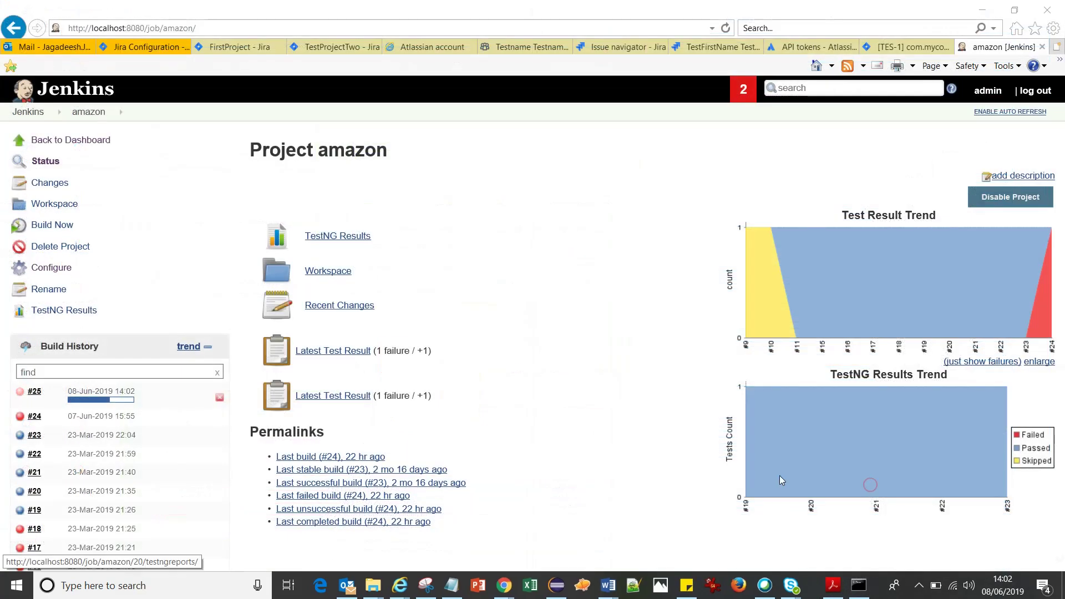
pyautogui.moveTo(504, 584)
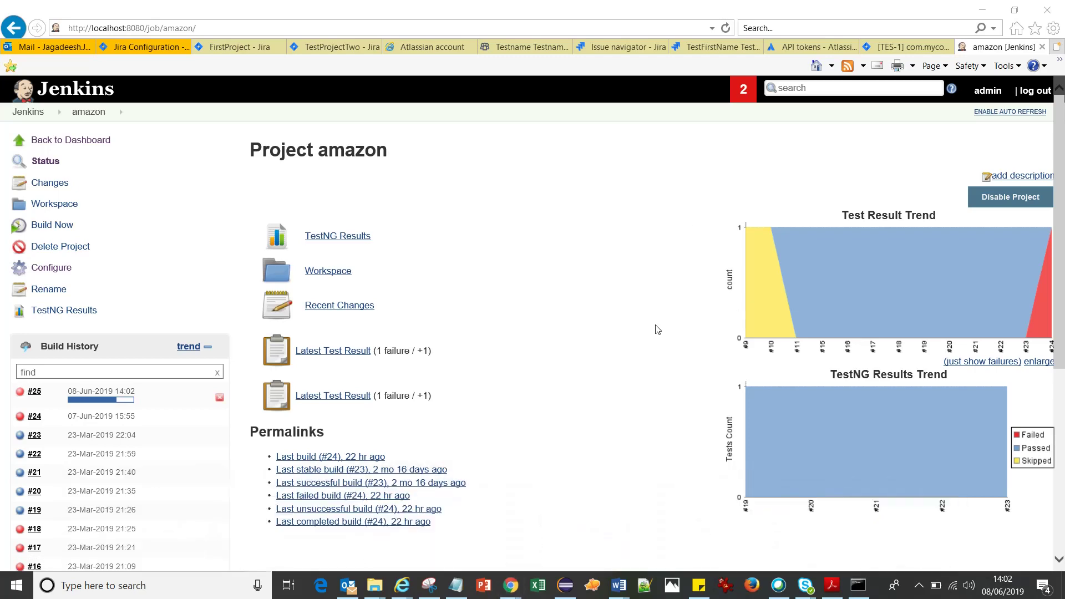
pyautogui.scroll(-4, 636, 344)
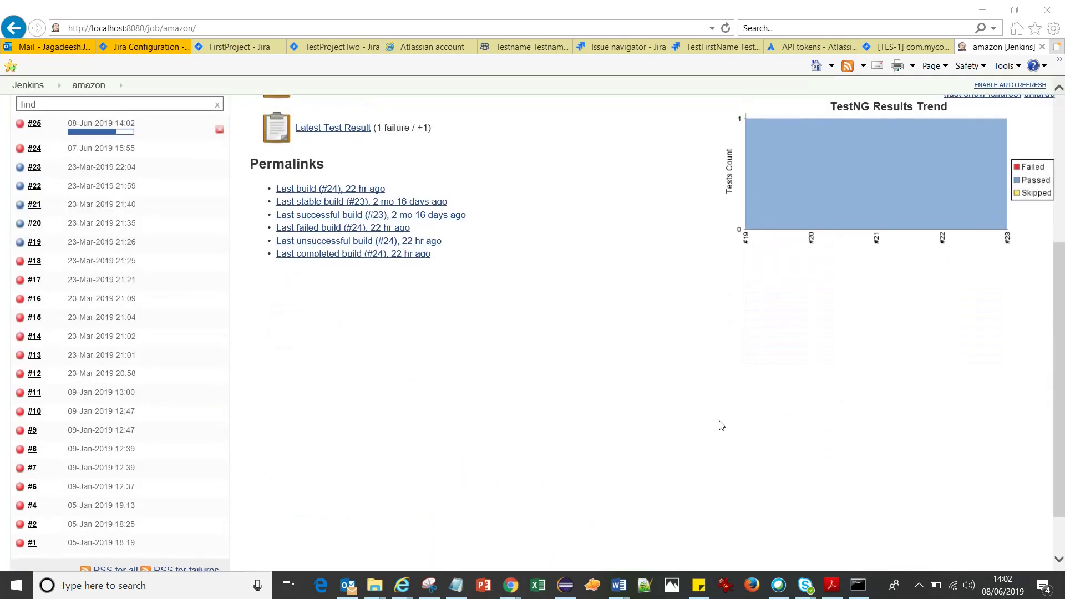
pyautogui.scroll(-2, 723, 421)
pyautogui.scroll(6, 722, 421)
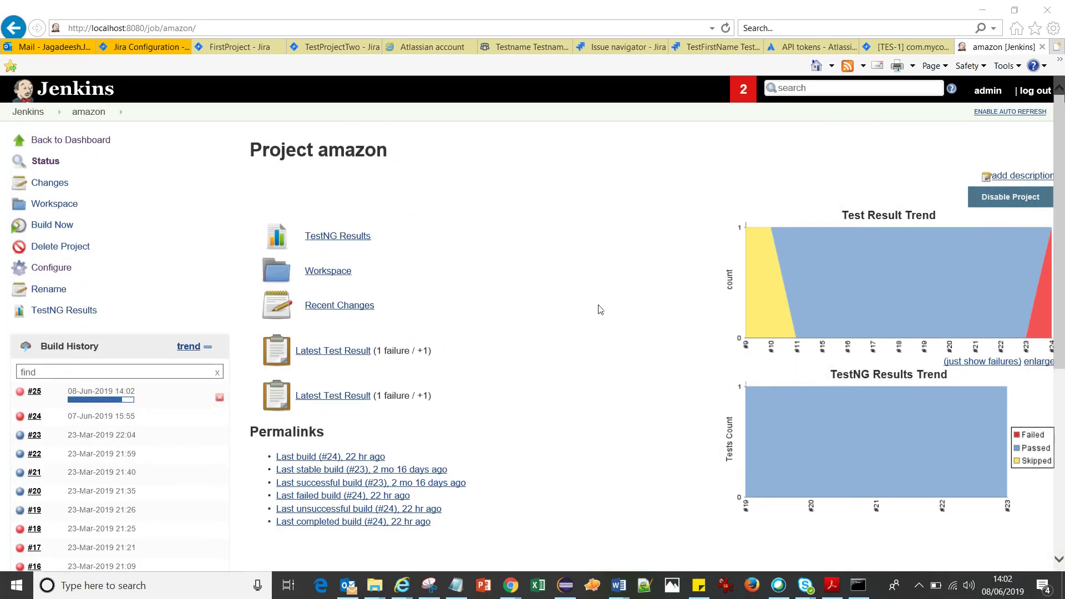
pyautogui.click(919, 585)
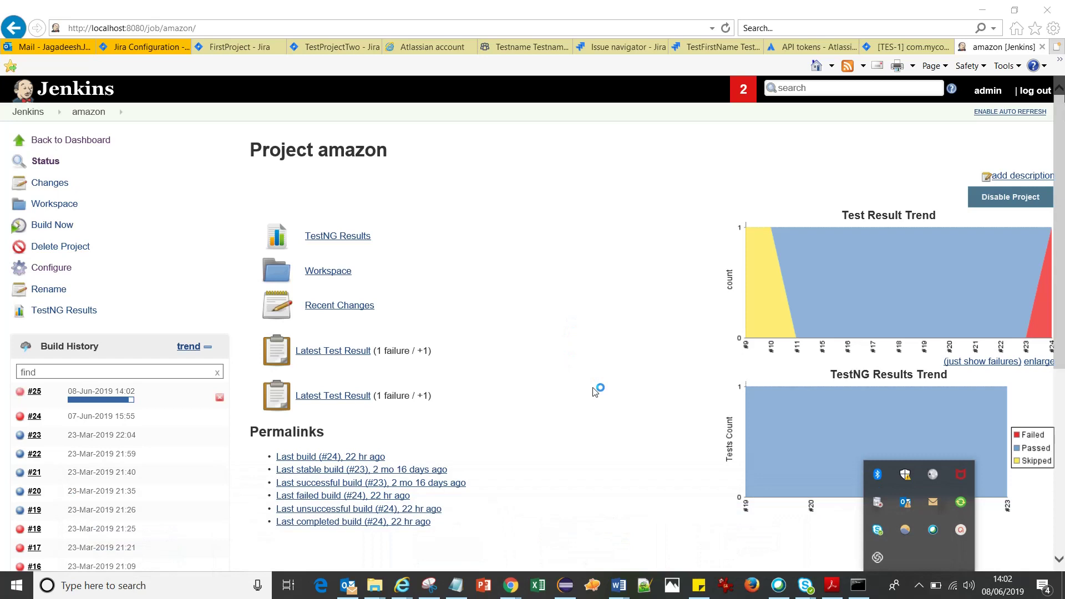
# - Minimise the automated-test Chrome window and bring the Notepad setup notes forward
pyautogui.click(641, 499)
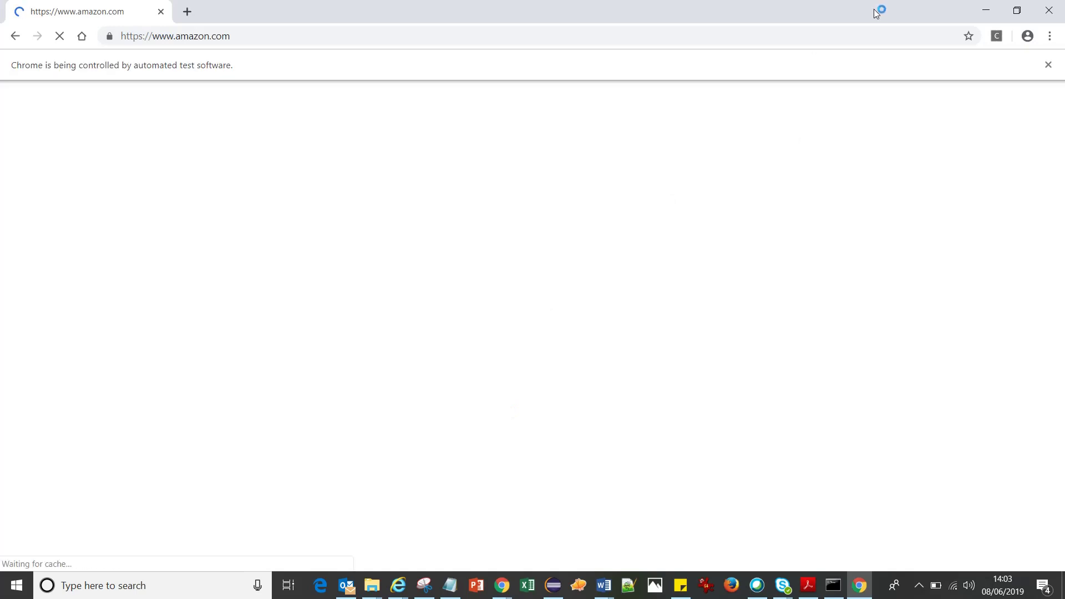
pyautogui.click(991, 10)
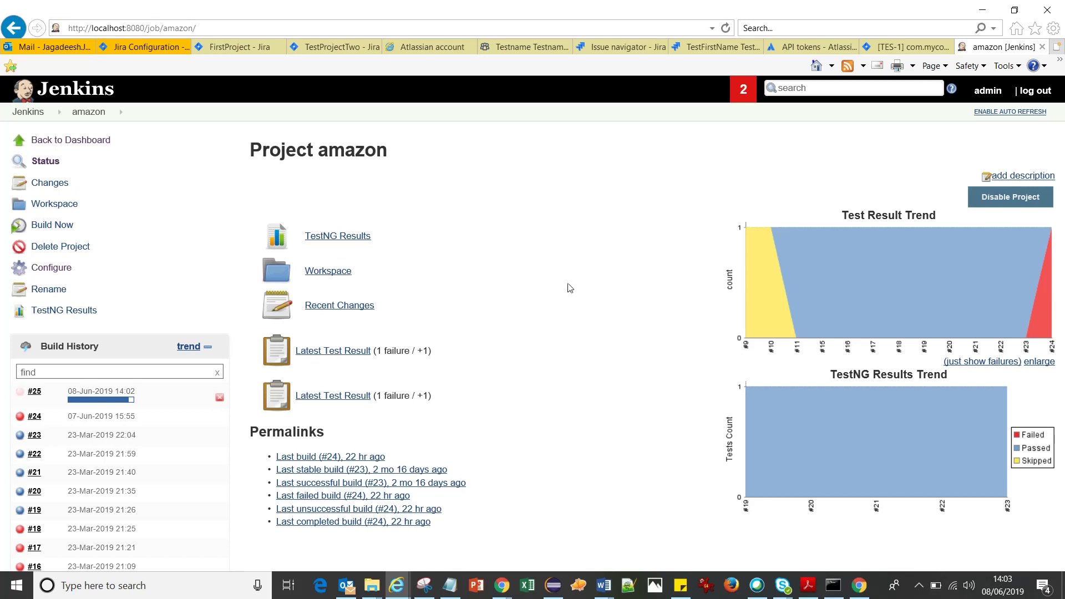
pyautogui.click(450, 585)
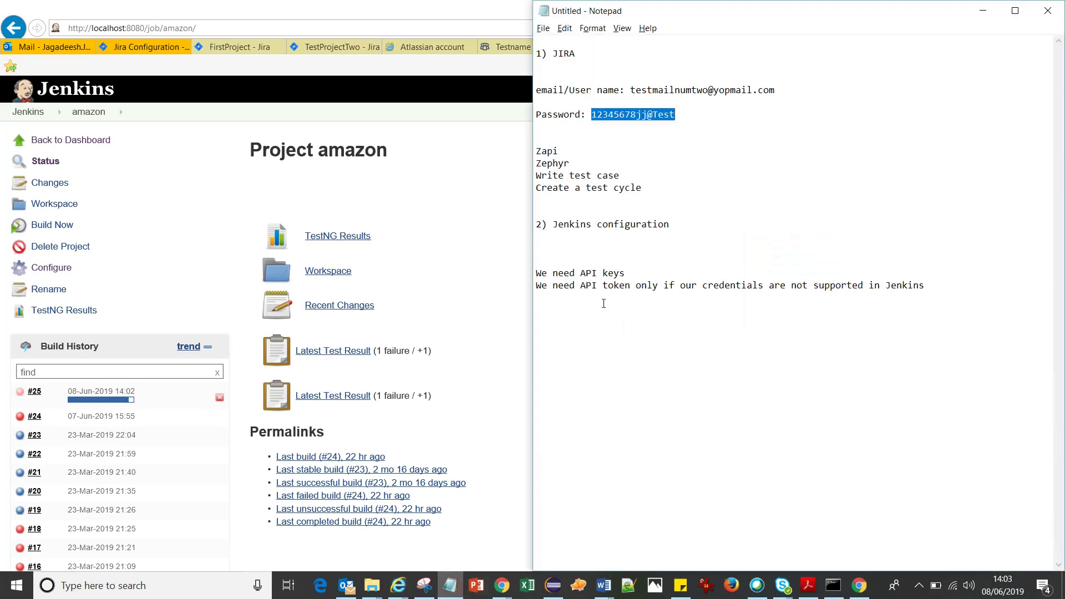
# - Move the two API key/token lines under 'Create a test cycle', postponing the Webex update
pyautogui.click(627, 272)
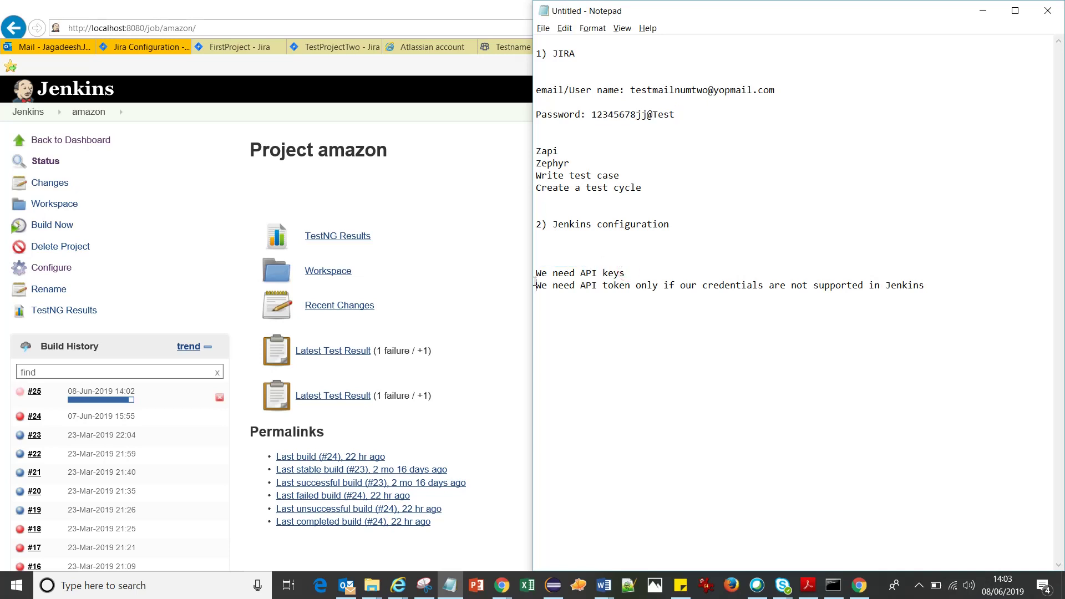
pyautogui.moveTo(535, 285); pyautogui.dragTo(646, 285)
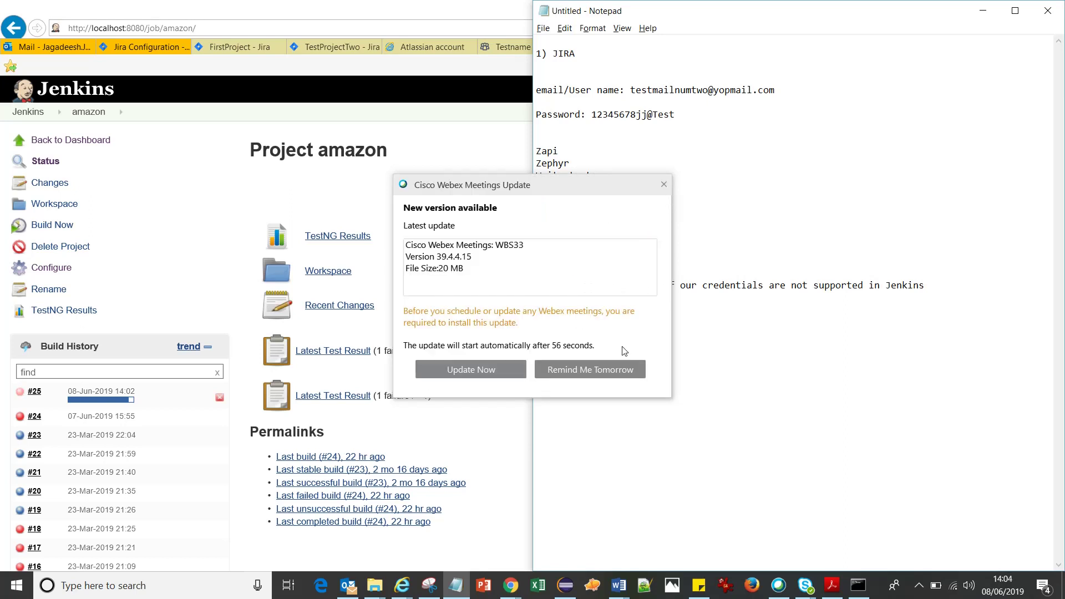
pyautogui.click(620, 367)
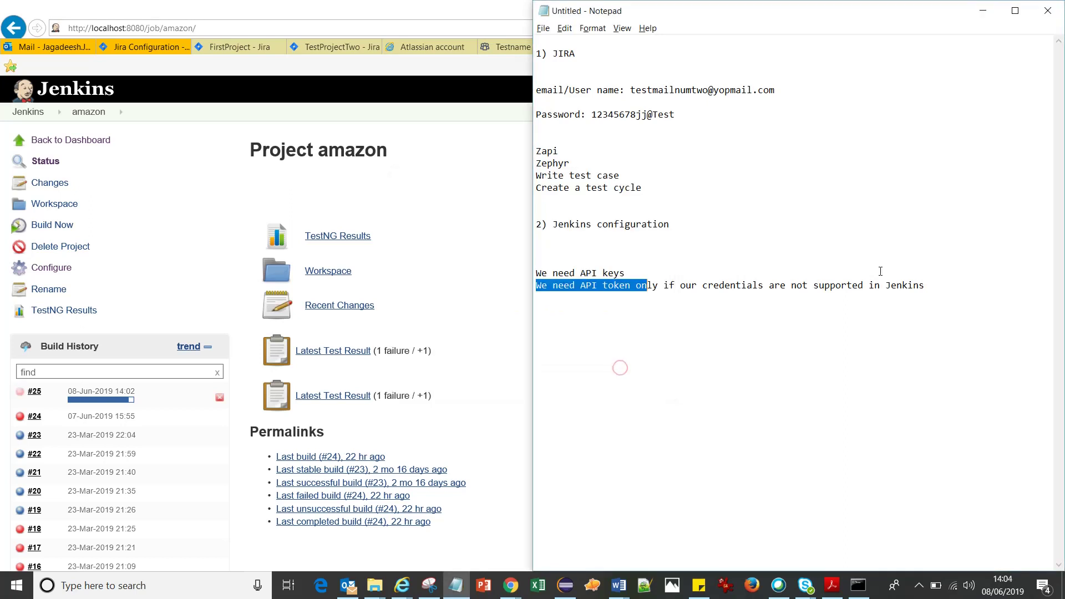
pyautogui.click(901, 295)
pyautogui.click(575, 193)
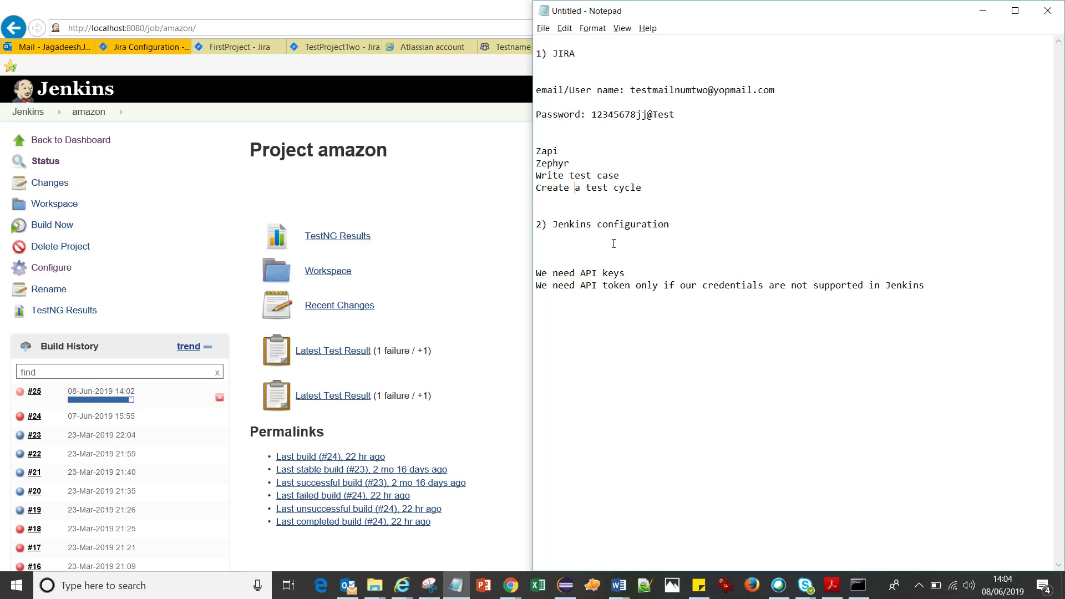
pyautogui.moveTo(537, 273); pyautogui.dragTo(859, 285)
pyautogui.moveTo(825, 327); pyautogui.dragTo(997, 329)
pyautogui.hotkey('ctrl', 'c')
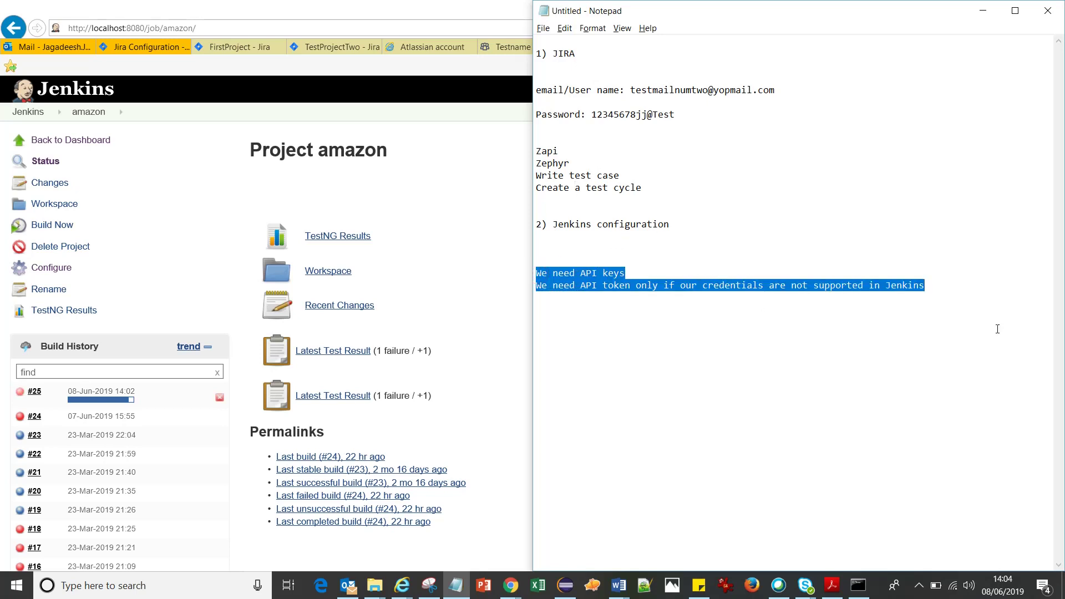
pyautogui.press('Delete')
pyautogui.click(660, 192)
pyautogui.press('Return')
pyautogui.press('Return')
pyautogui.hotkey('ctrl', 'v')
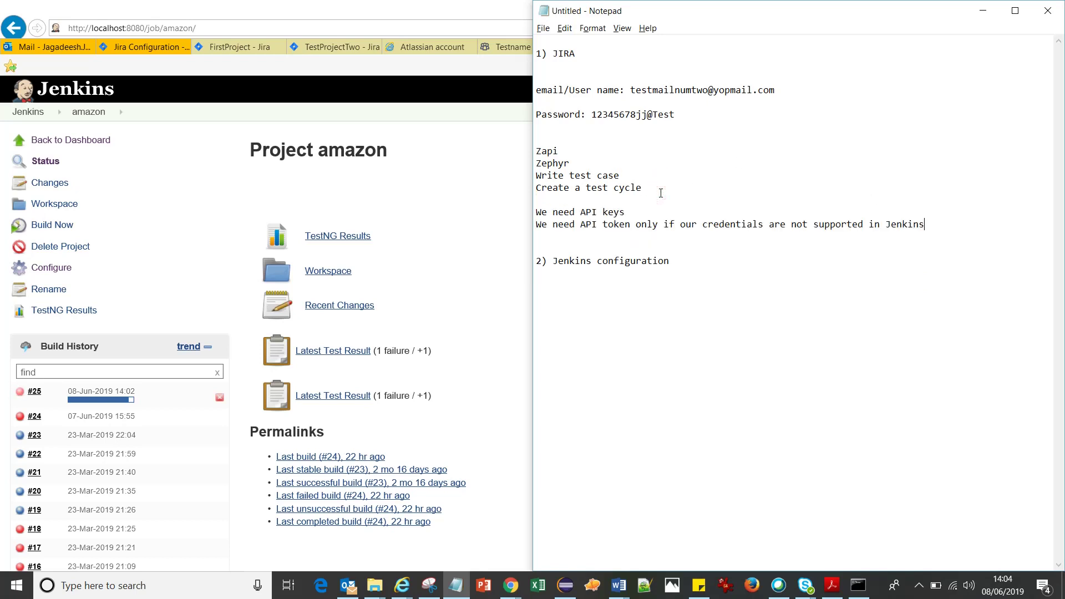
# - Add a '3) Selenium' heading below 2) Jenkins configuration, then return to Jenkins
pyautogui.click(705, 282)
pyautogui.write('3) Selenium')
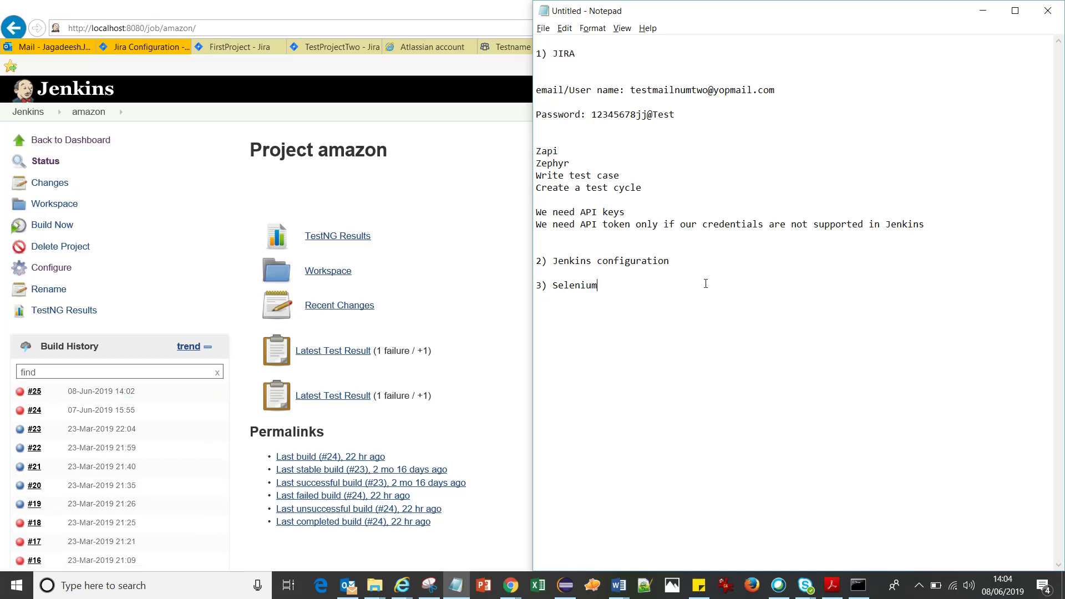
pyautogui.click(488, 184)
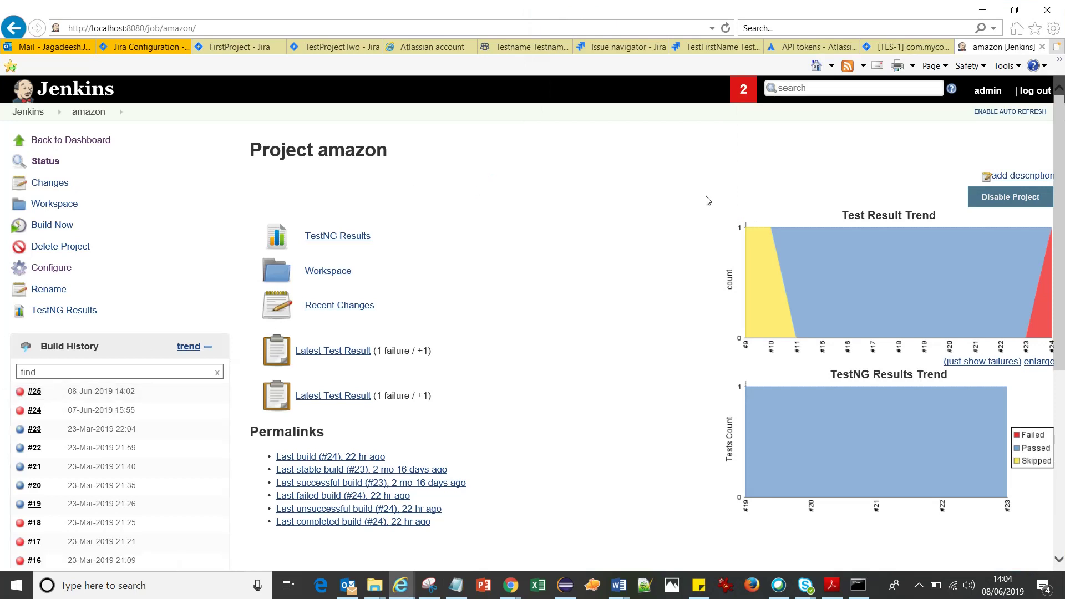
# - Check the profile and API tokens tabs, then reload the TES-1 issue page
pyautogui.click(901, 48)
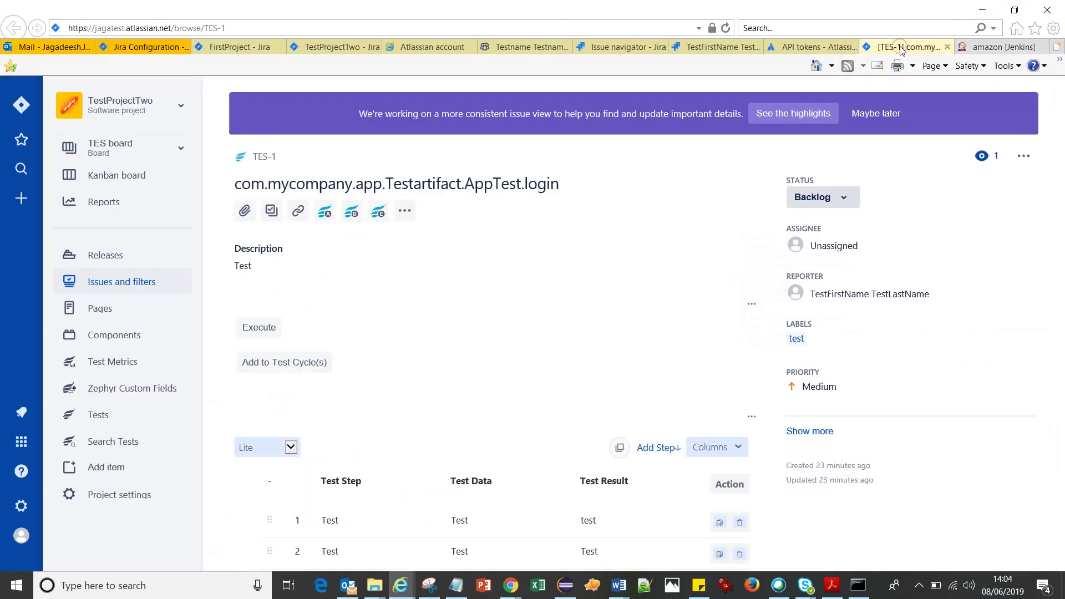
pyautogui.click(719, 46)
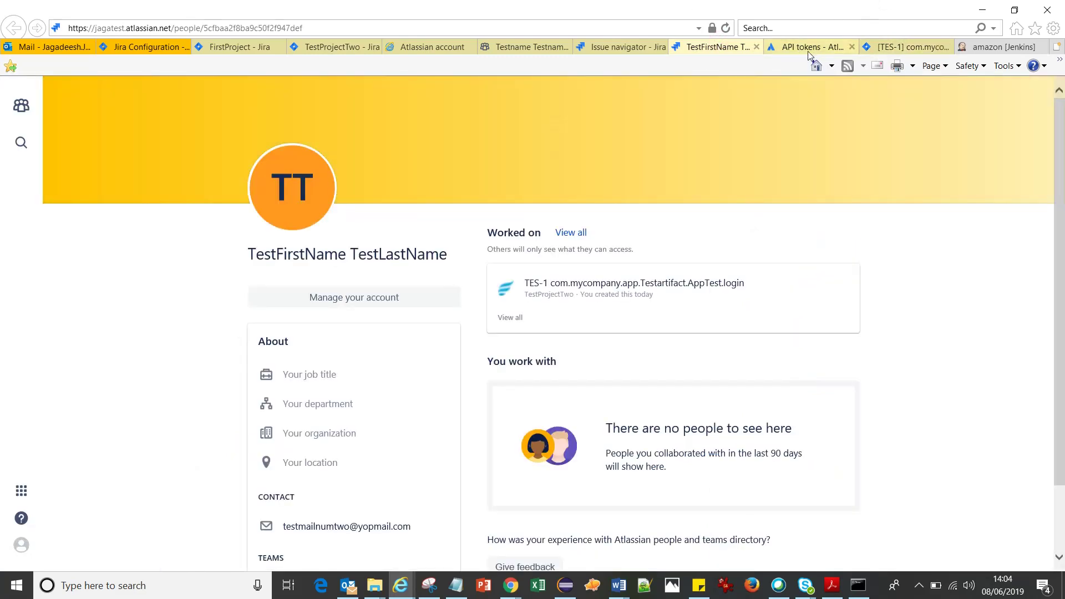
pyautogui.click(809, 48)
pyautogui.click(906, 45)
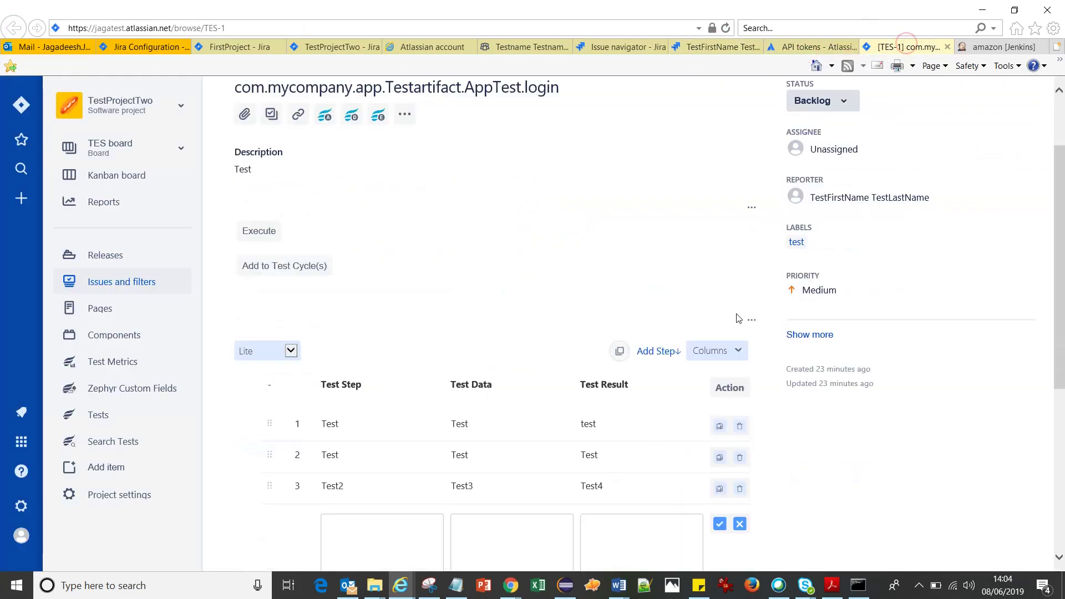
pyautogui.scroll(-5, 739, 318)
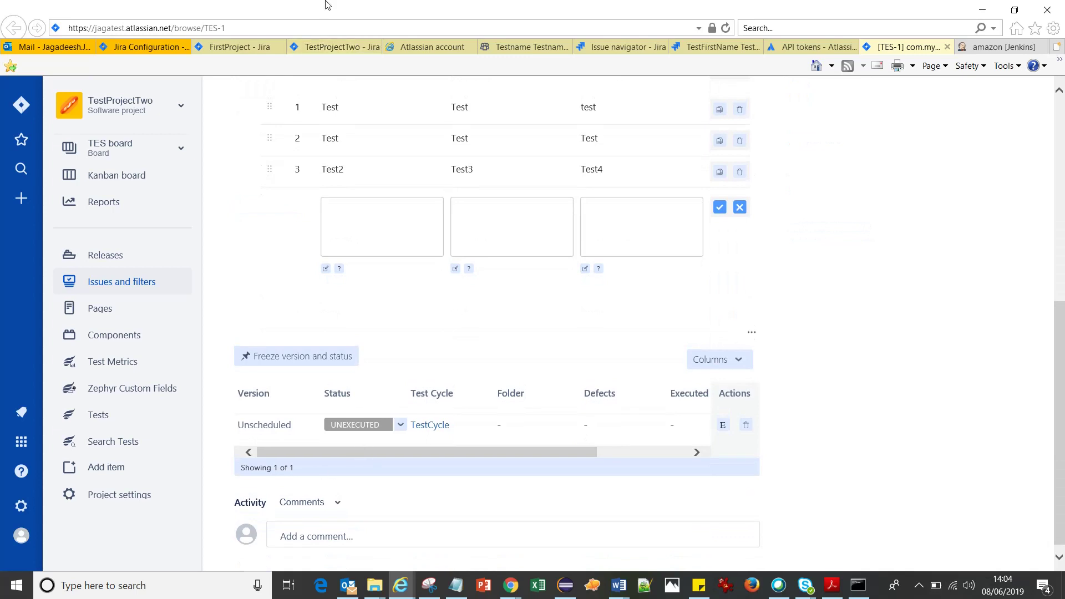
pyautogui.click(349, 29)
pyautogui.press('Return')
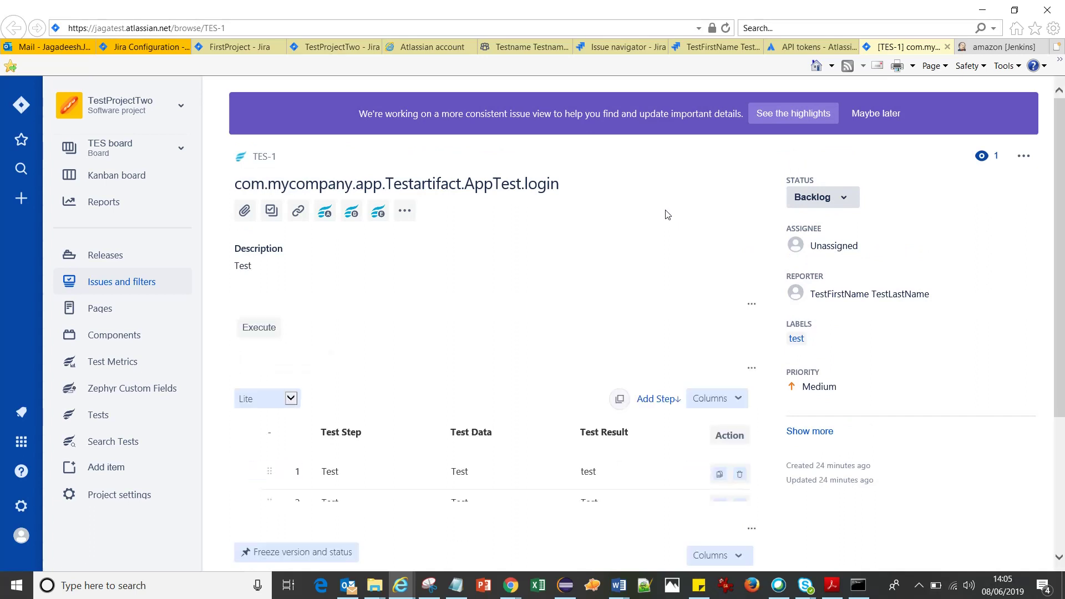
pyautogui.scroll(-7, 667, 214)
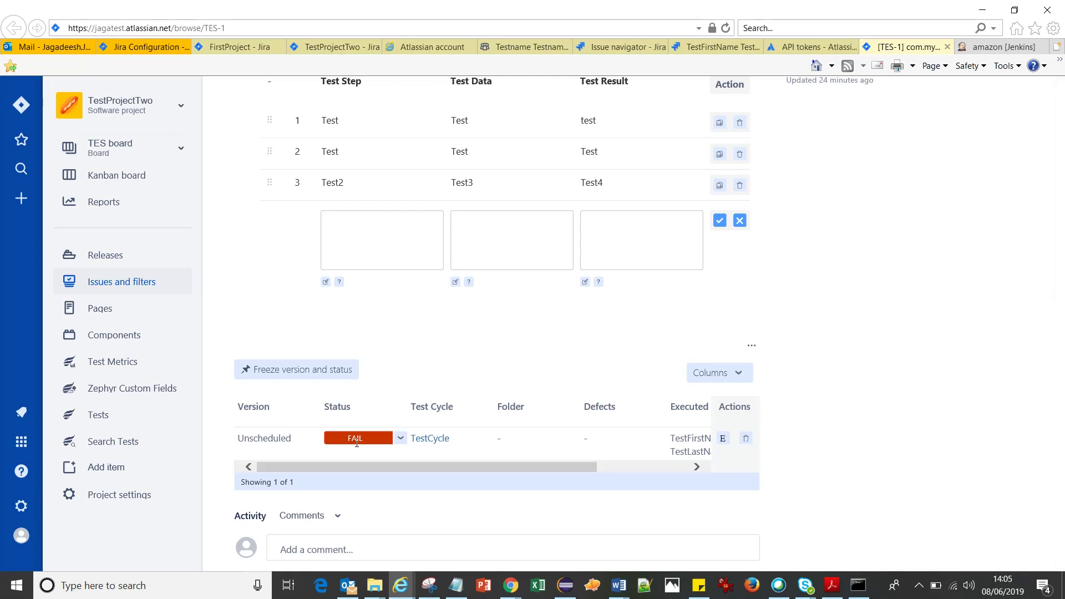
pyautogui.scroll(1, 357, 442)
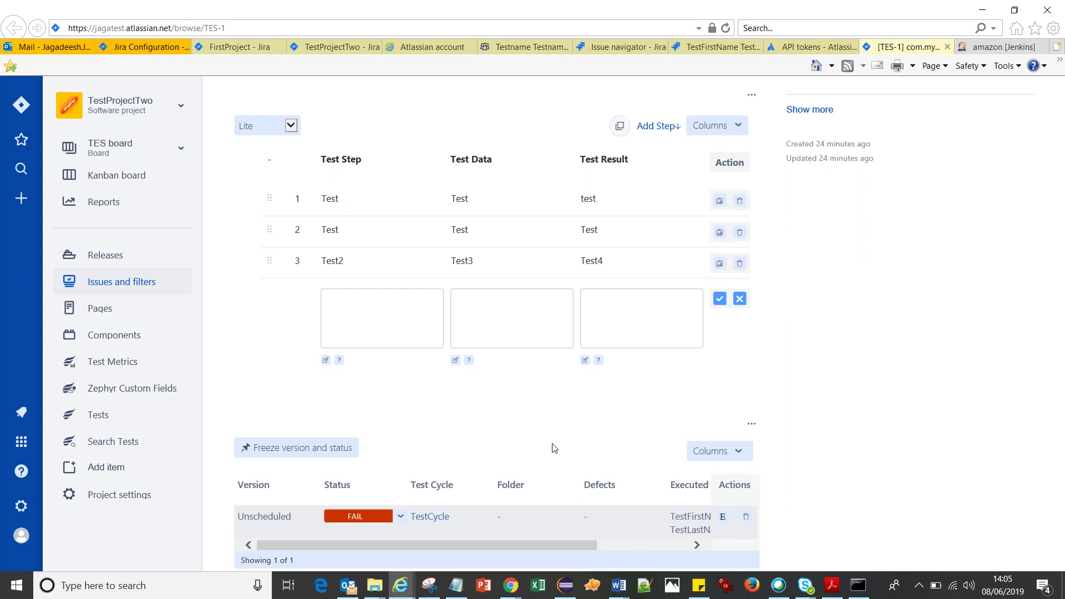
pyautogui.scroll(6, 474, 416)
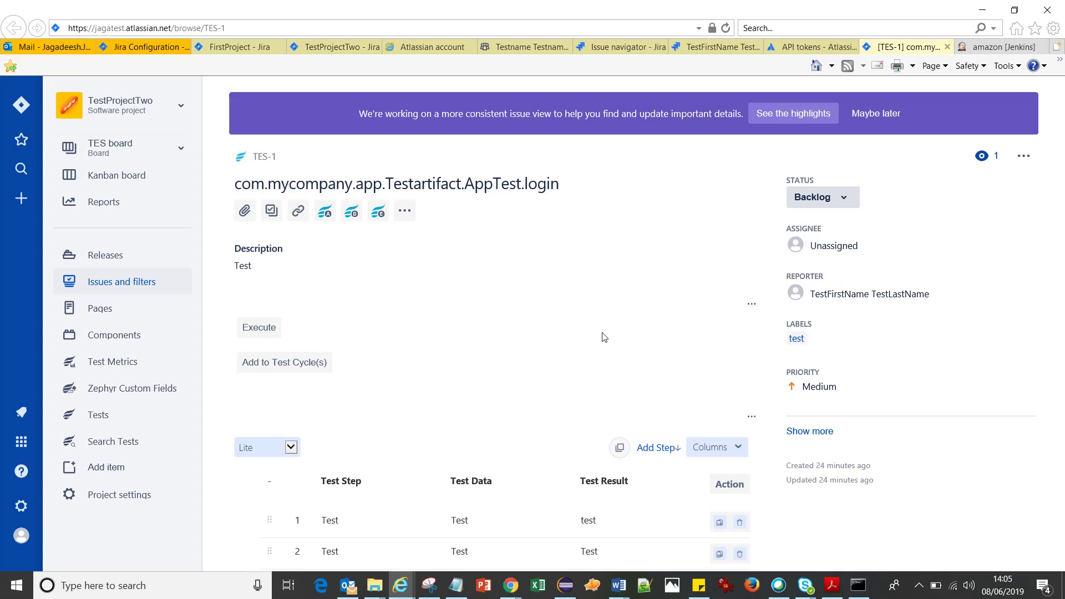
pyautogui.scroll(-5, 604, 337)
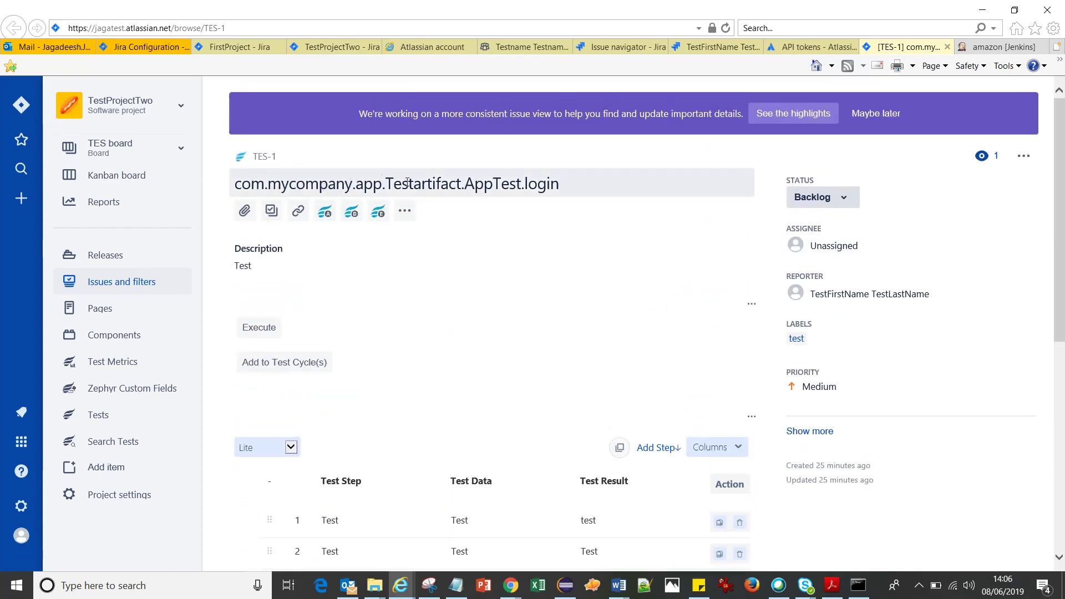
pyautogui.scroll(-7, 421, 197)
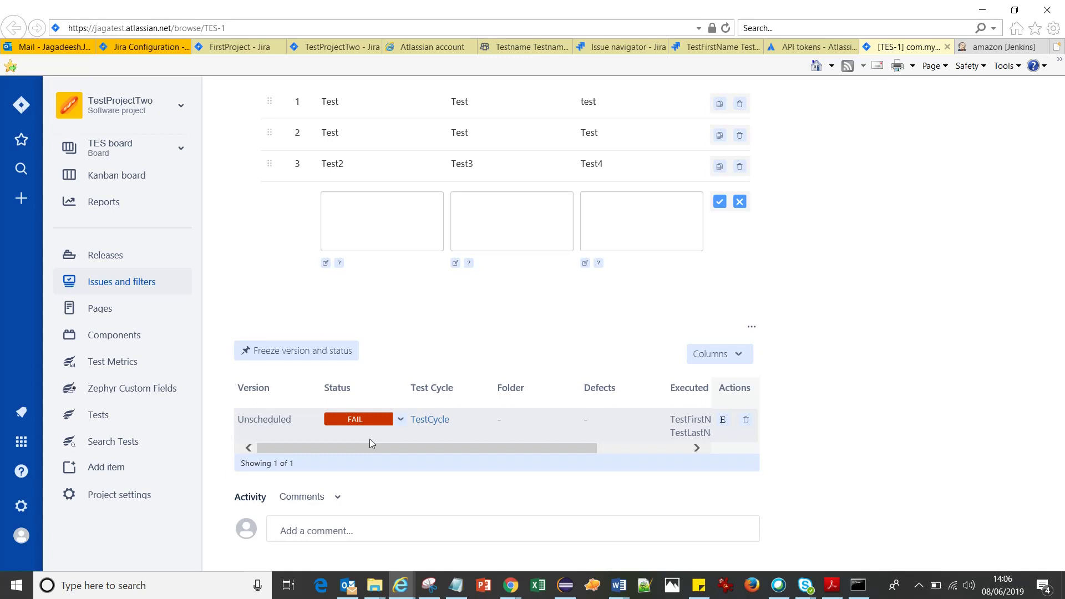
pyautogui.scroll(7, 370, 442)
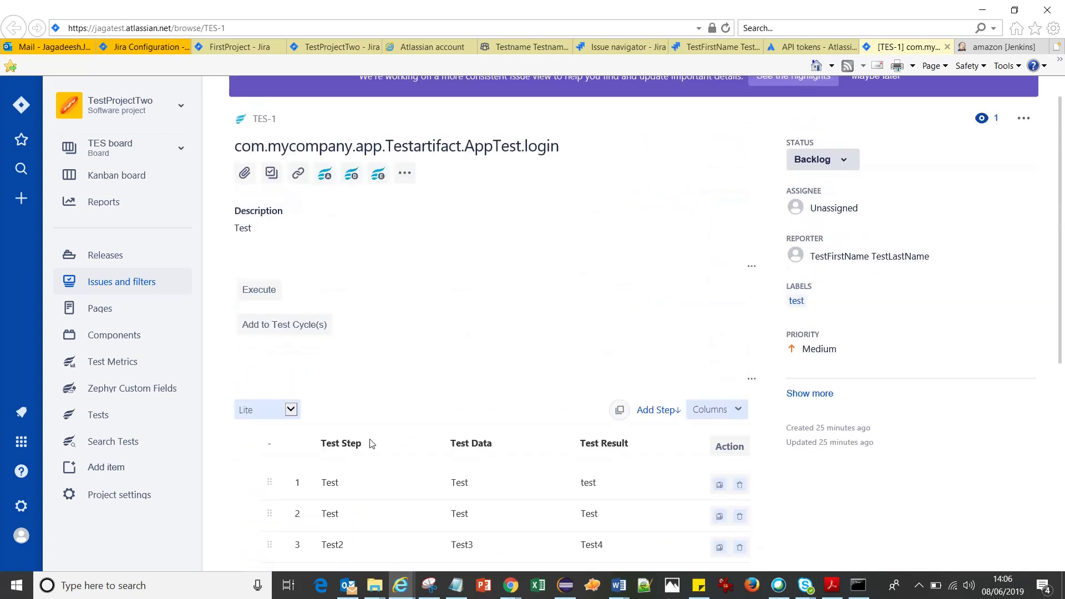